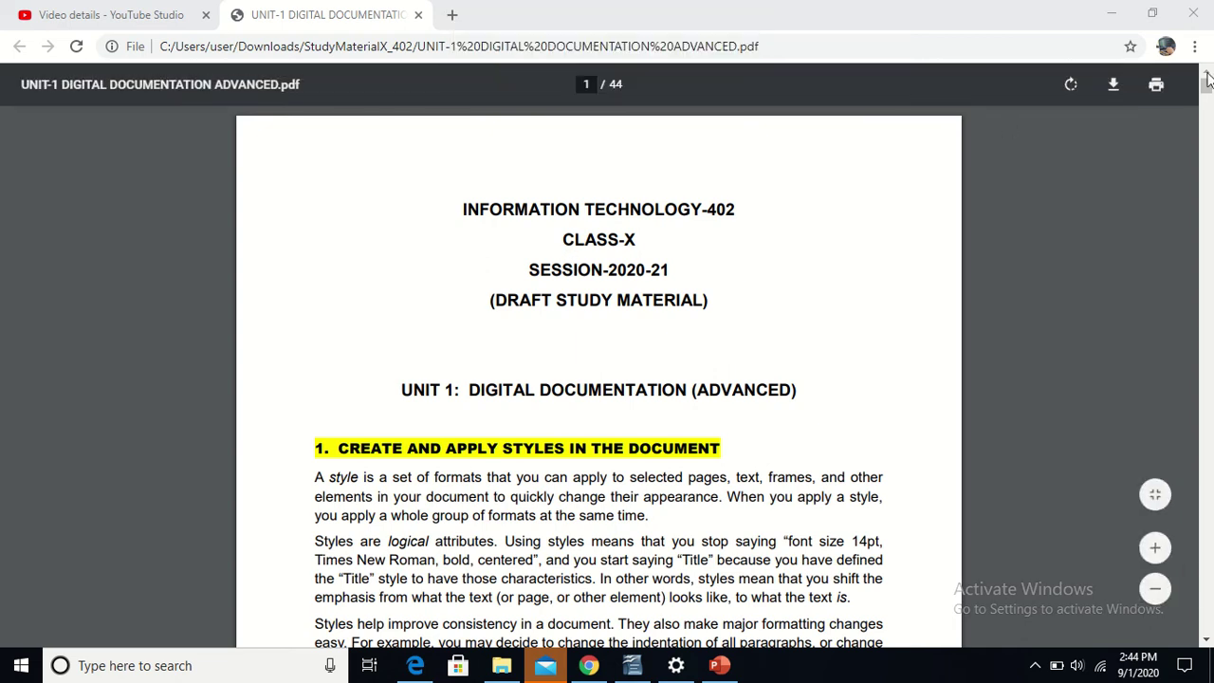
pyautogui.moveTo(1207, 86)
pyautogui.mouseDown()
pyautogui.moveTo(1208, 110)
pyautogui.moveTo(1207, 90)
pyautogui.mouseUp()
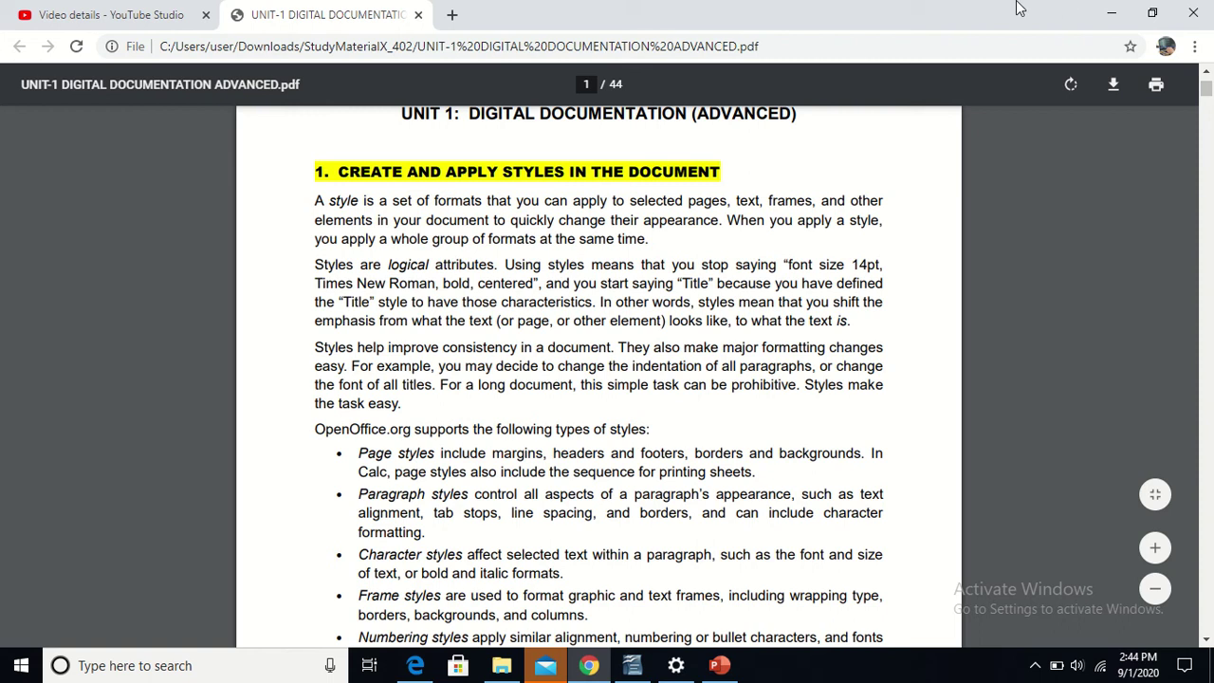
pyautogui.moveTo(992, 8)
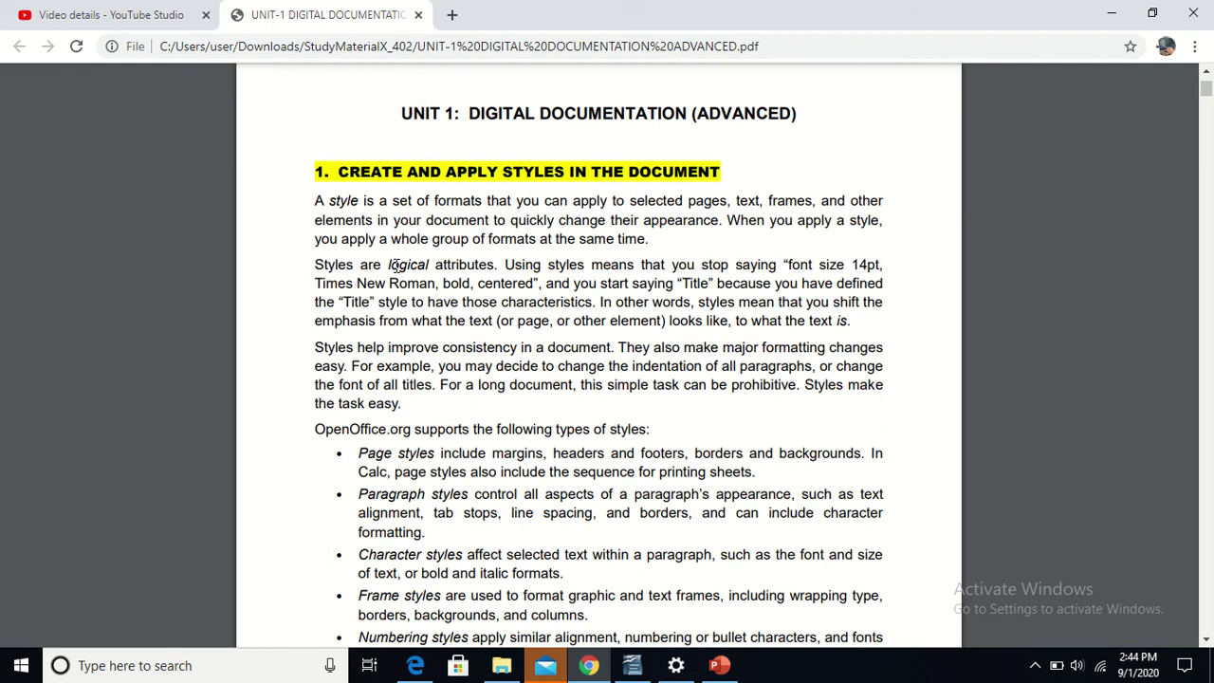
pyautogui.moveTo(442, 10)
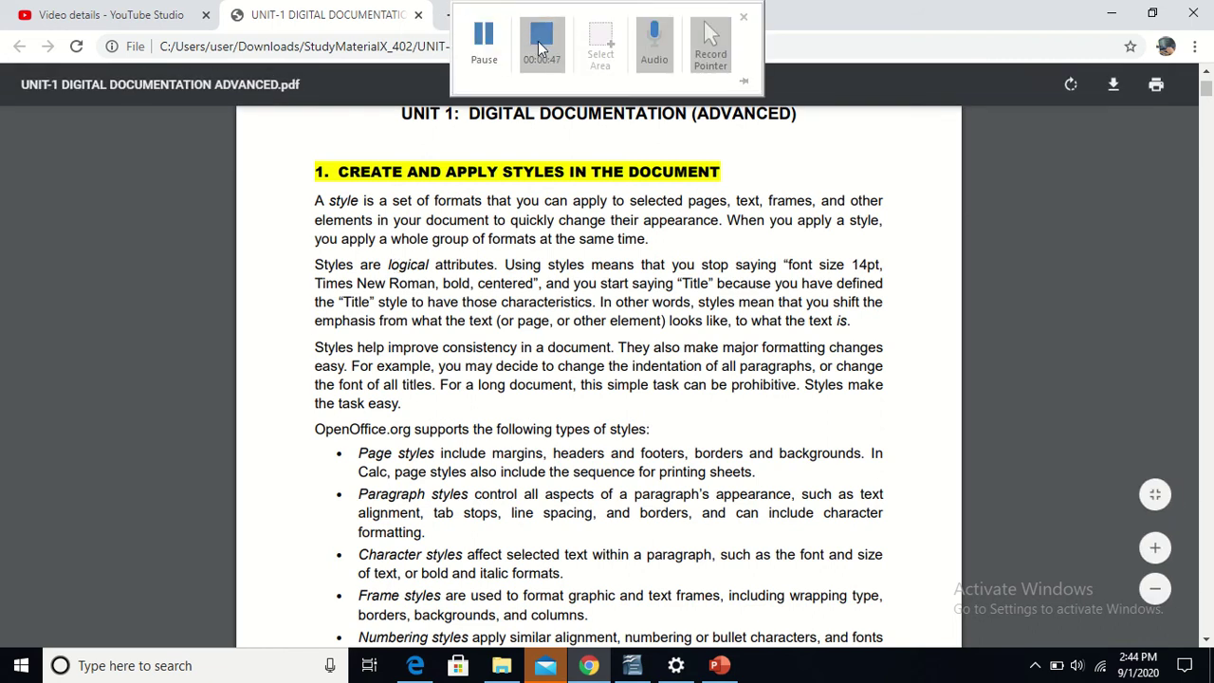
pyautogui.click(491, 50)
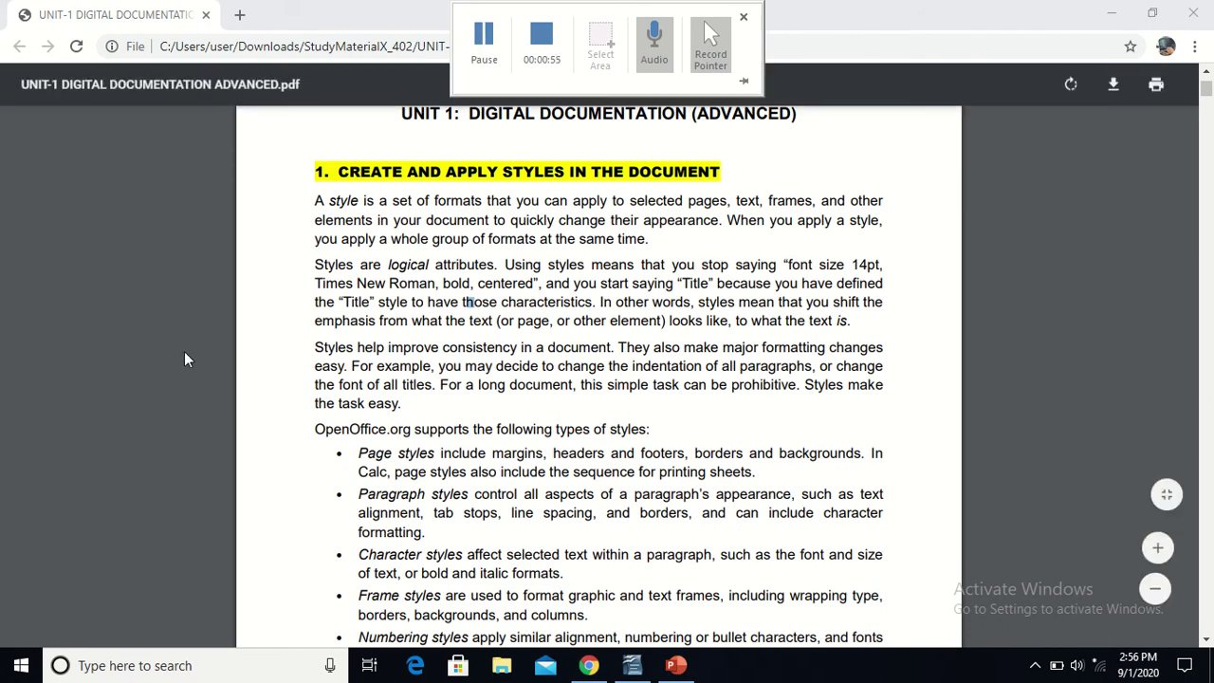
# Launch Microsoft Word 2010 with a blank document.
pyautogui.click(632, 666)
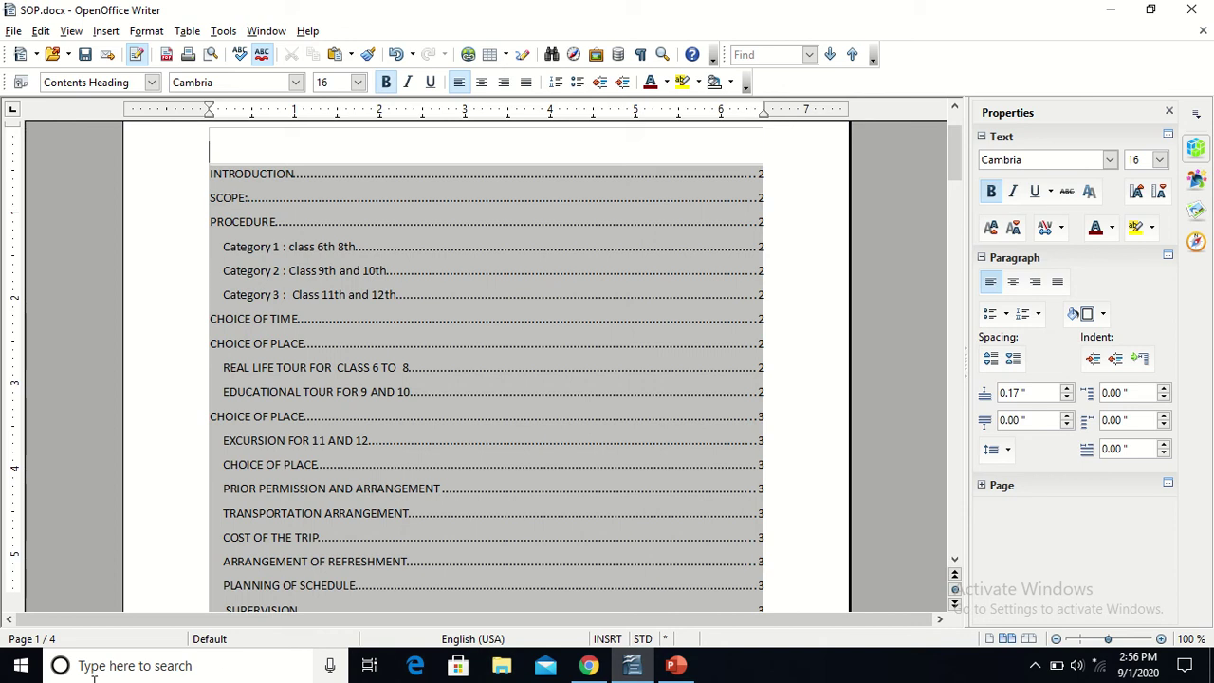
pyautogui.click(23, 668)
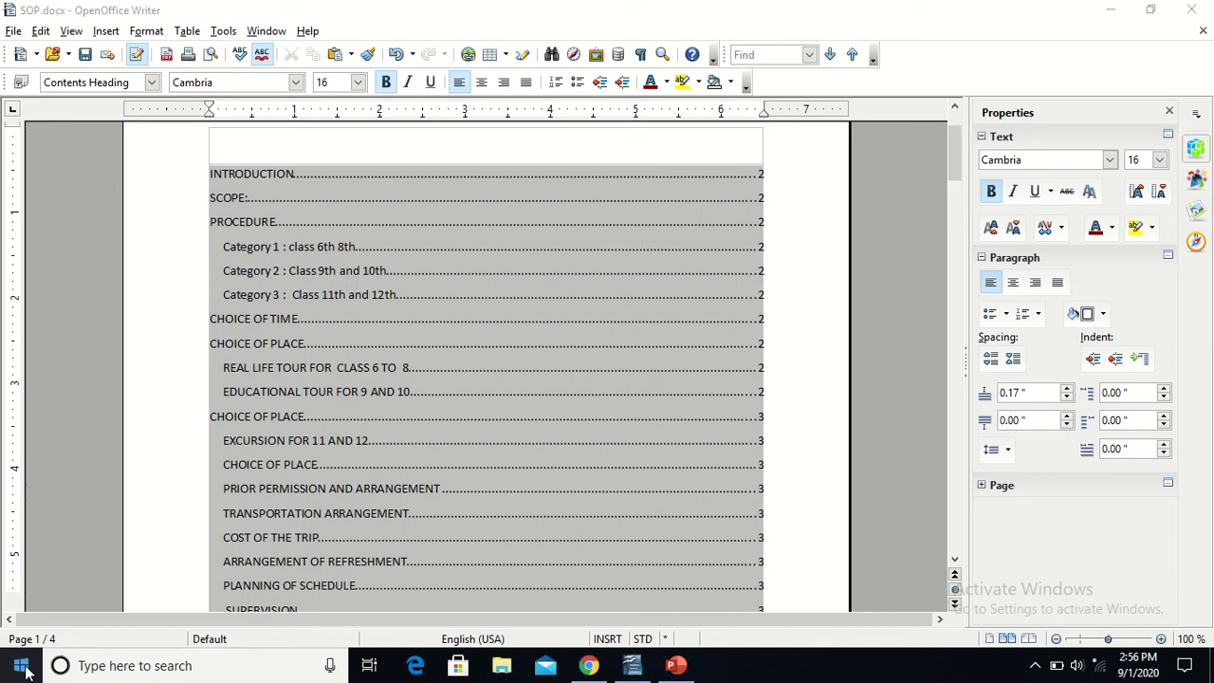
pyautogui.write('WORD')
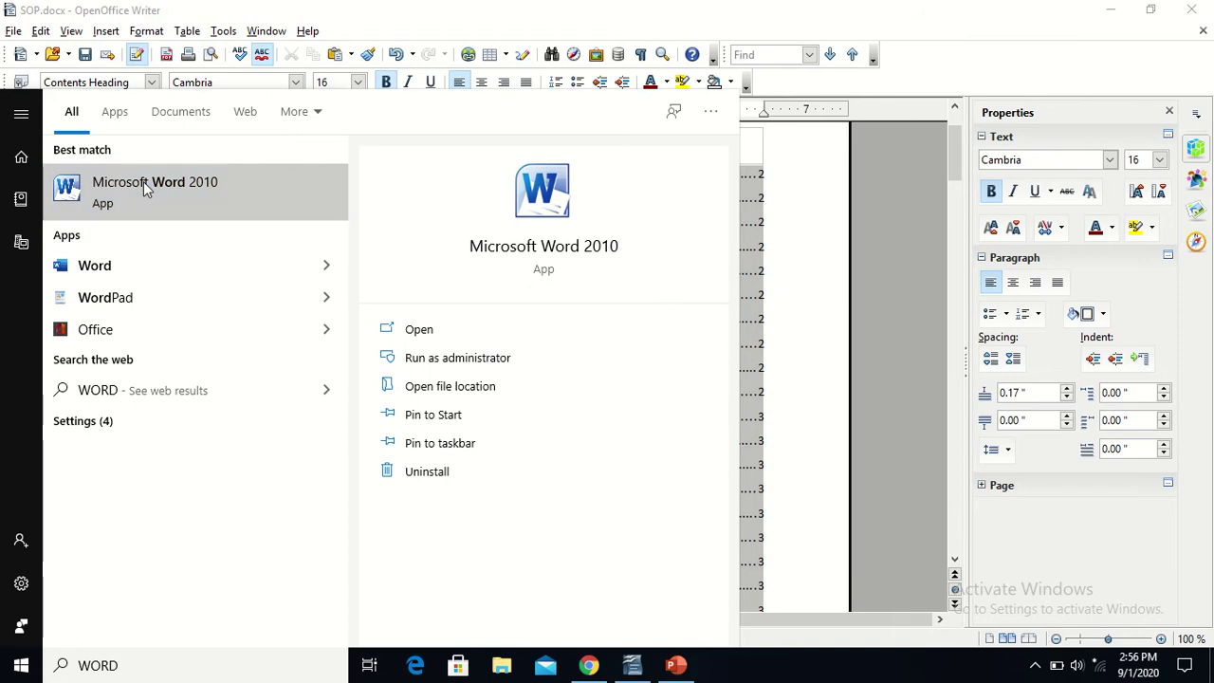
pyautogui.click(143, 181)
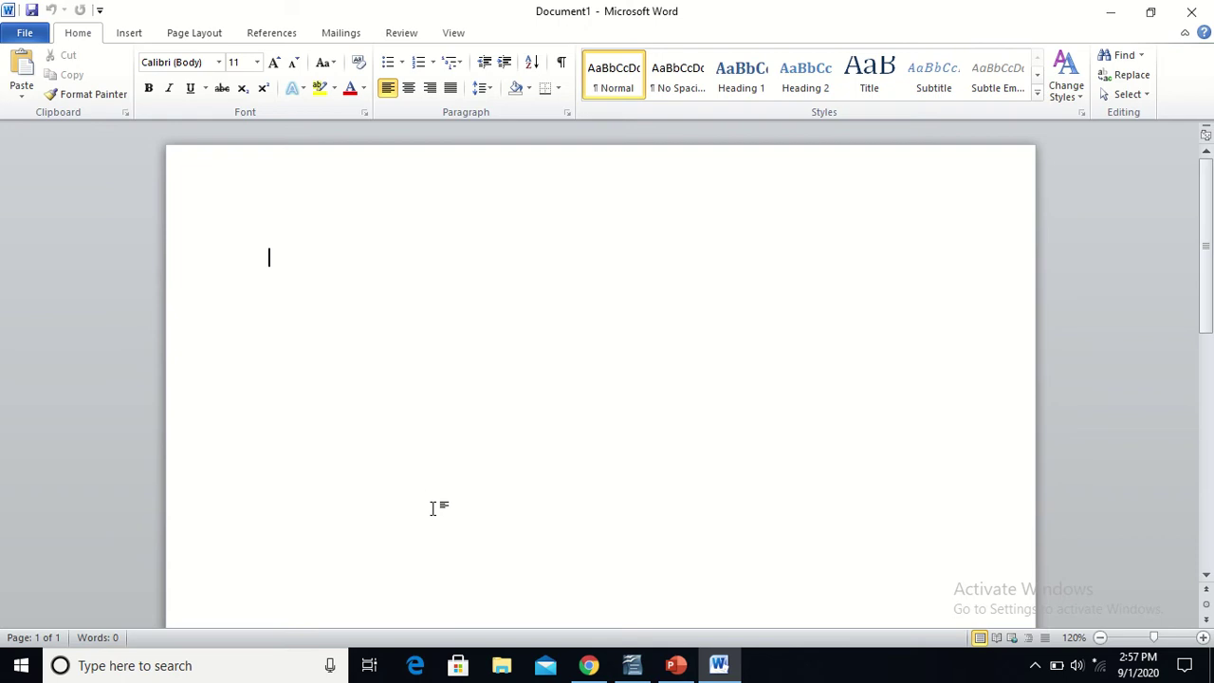
# Try to open the SOP document from the Downloads folder in Word.
pyautogui.click(26, 38)
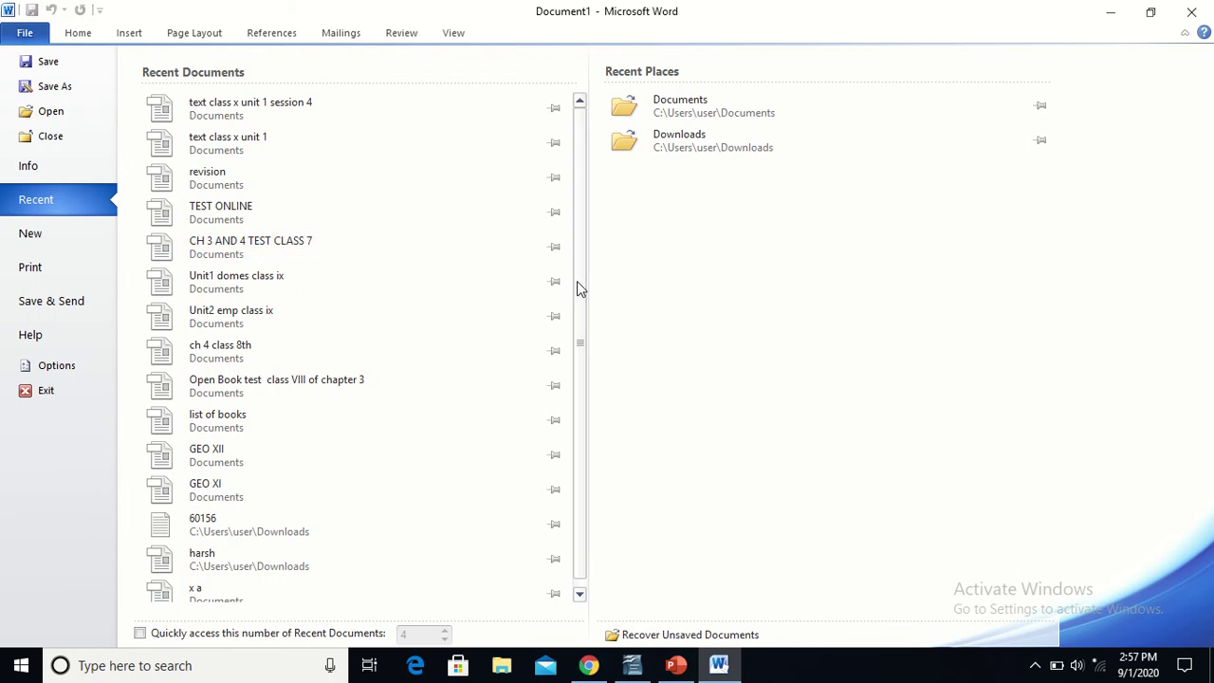
pyautogui.moveTo(581, 288); pyautogui.dragTo(579, 347)
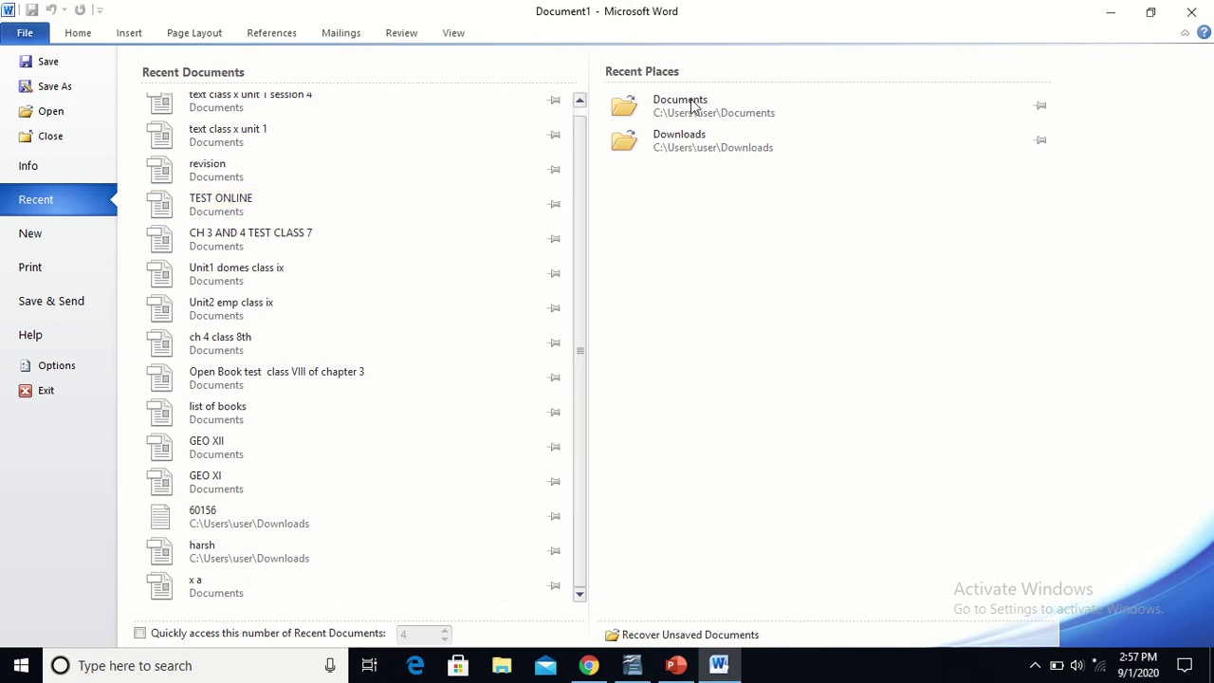
pyautogui.click(711, 136)
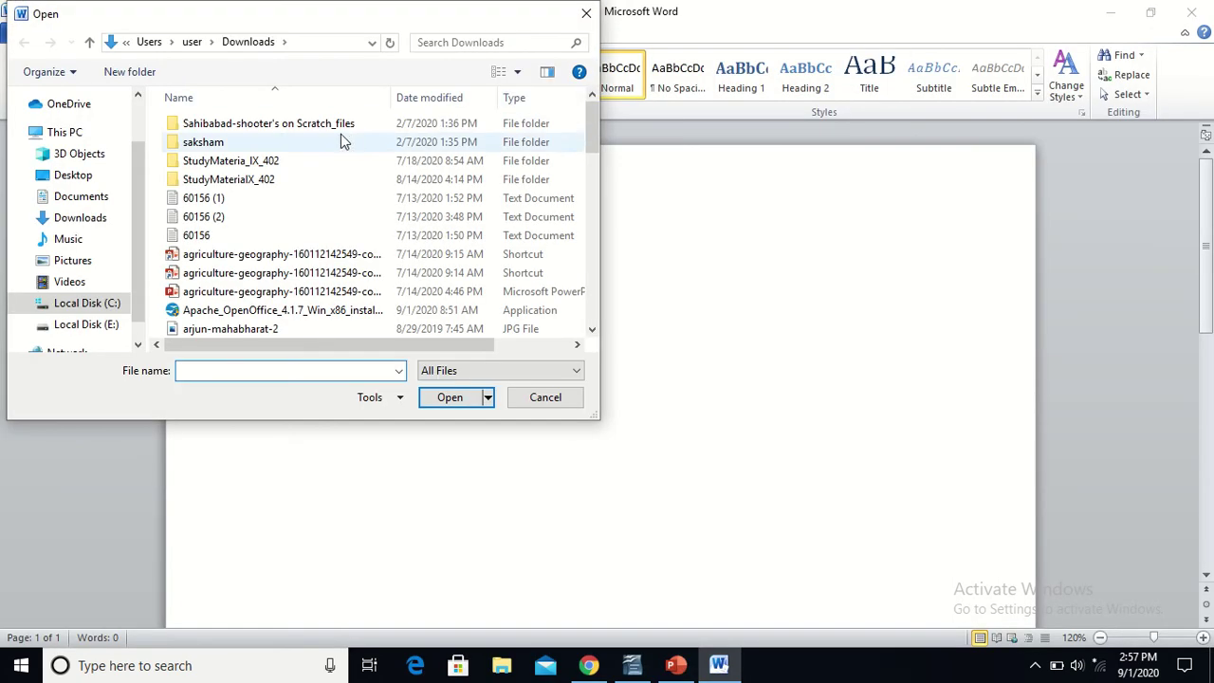
pyautogui.click(238, 219)
pyautogui.press('s')
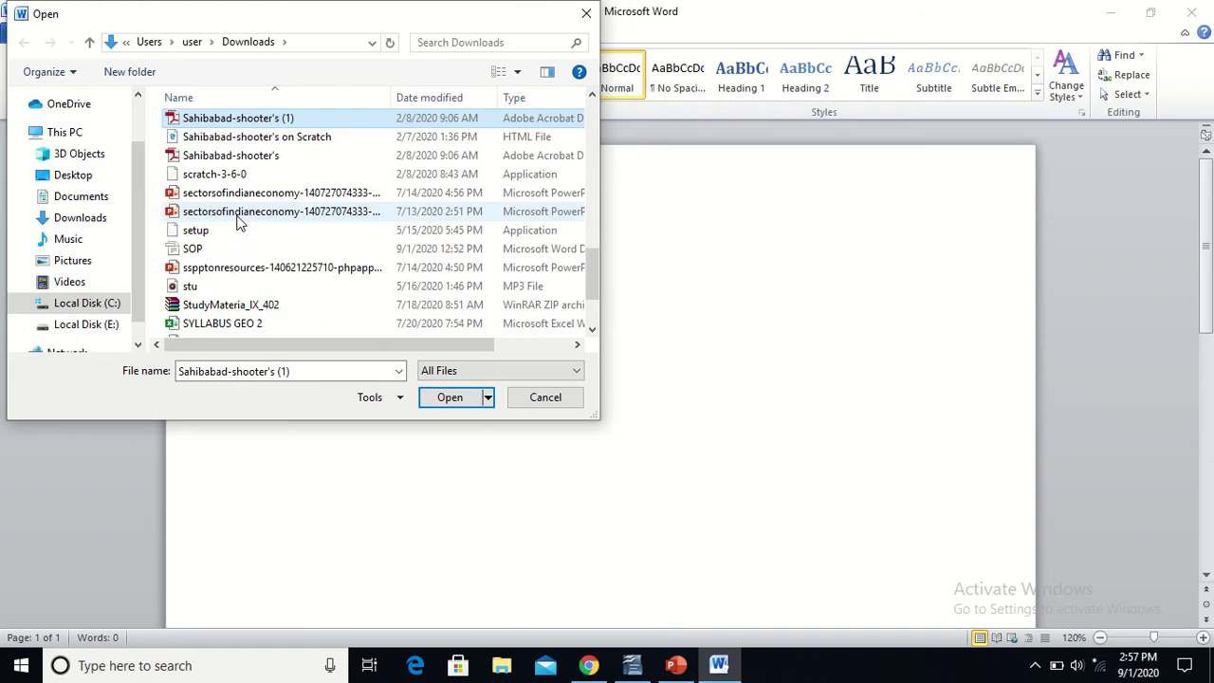
pyautogui.press('s')
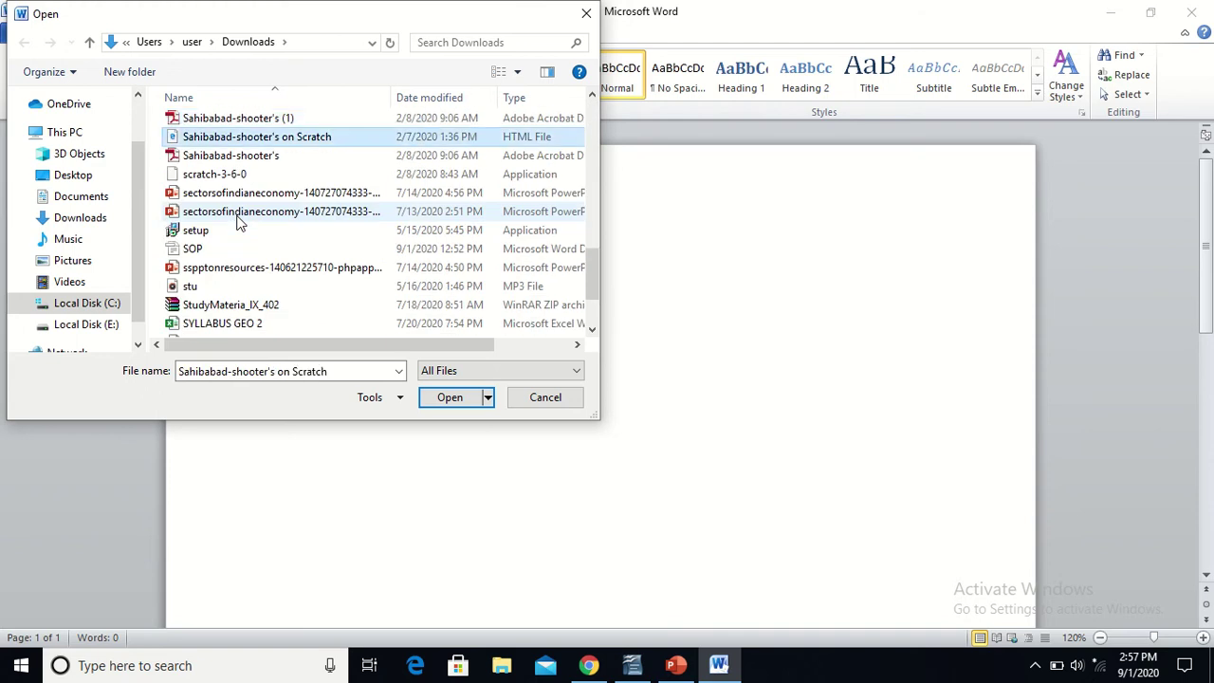
pyautogui.doubleClick(193, 252)
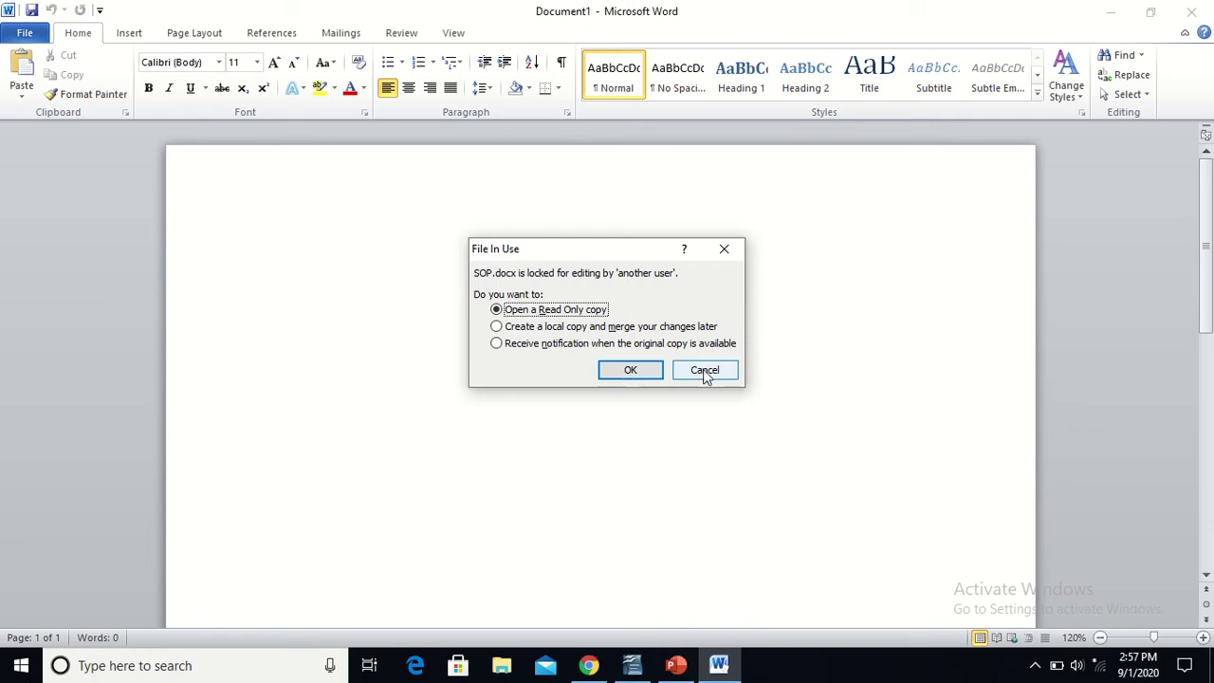
pyautogui.click(703, 369)
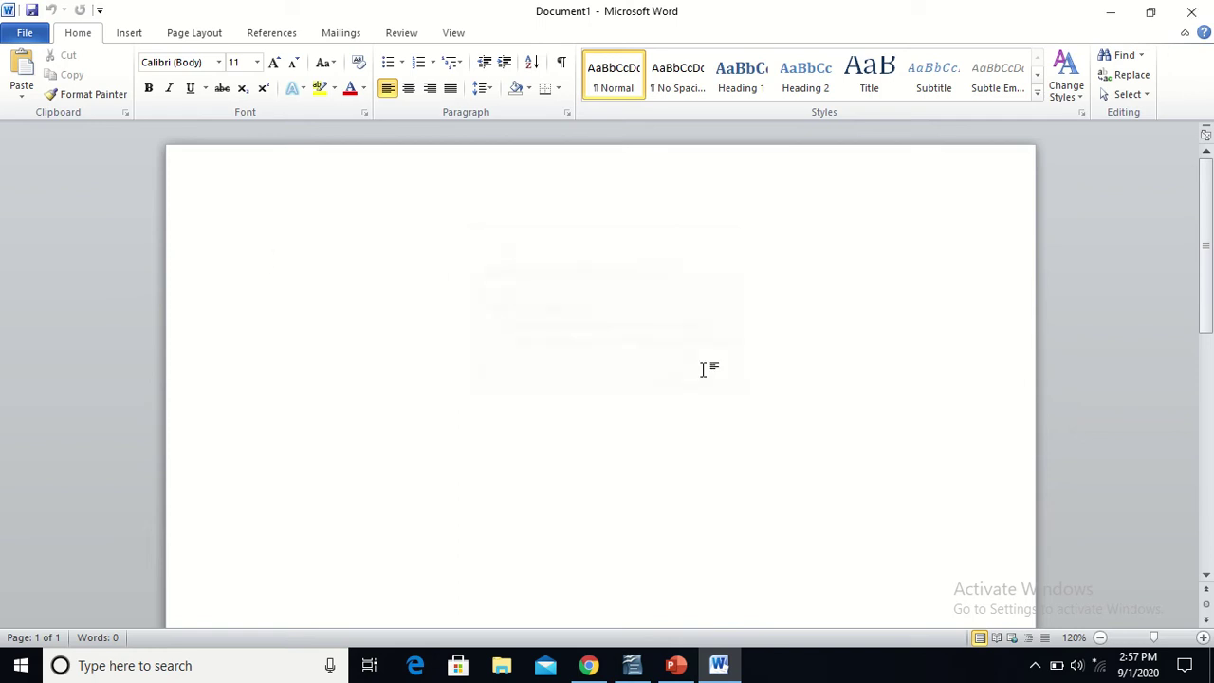
# Try to open the SYLLABUS GEO 2 file from the Downloads folder in Word.
pyautogui.click(24, 34)
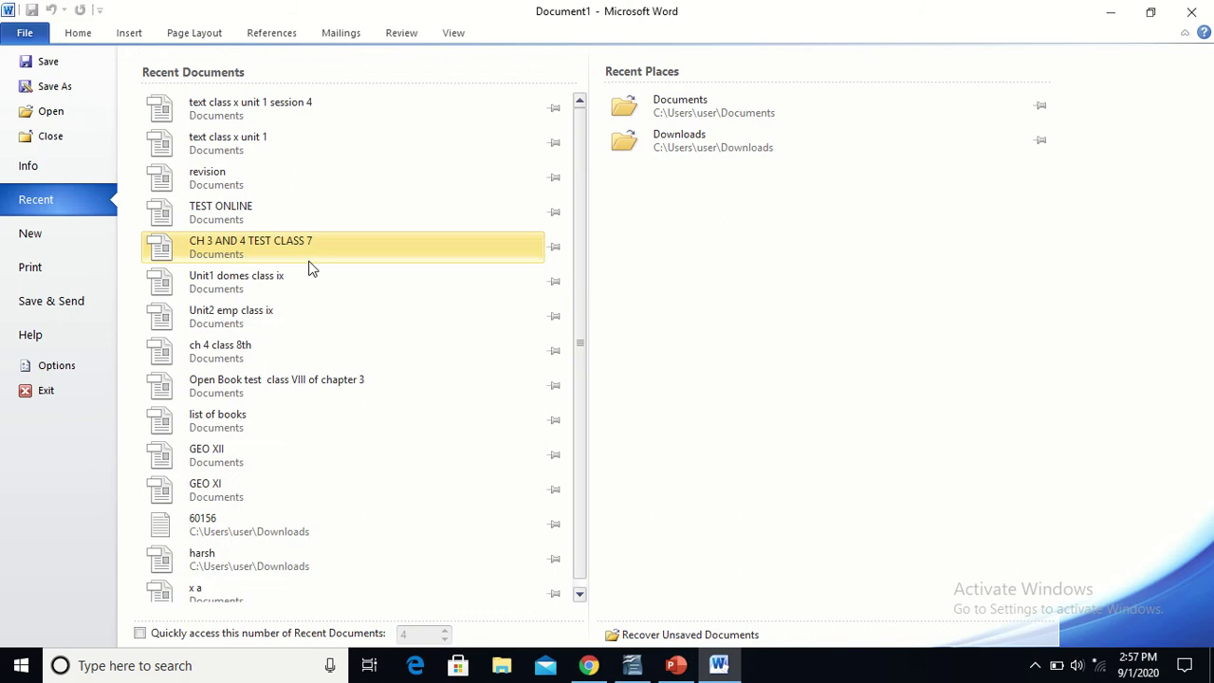
pyautogui.click(710, 138)
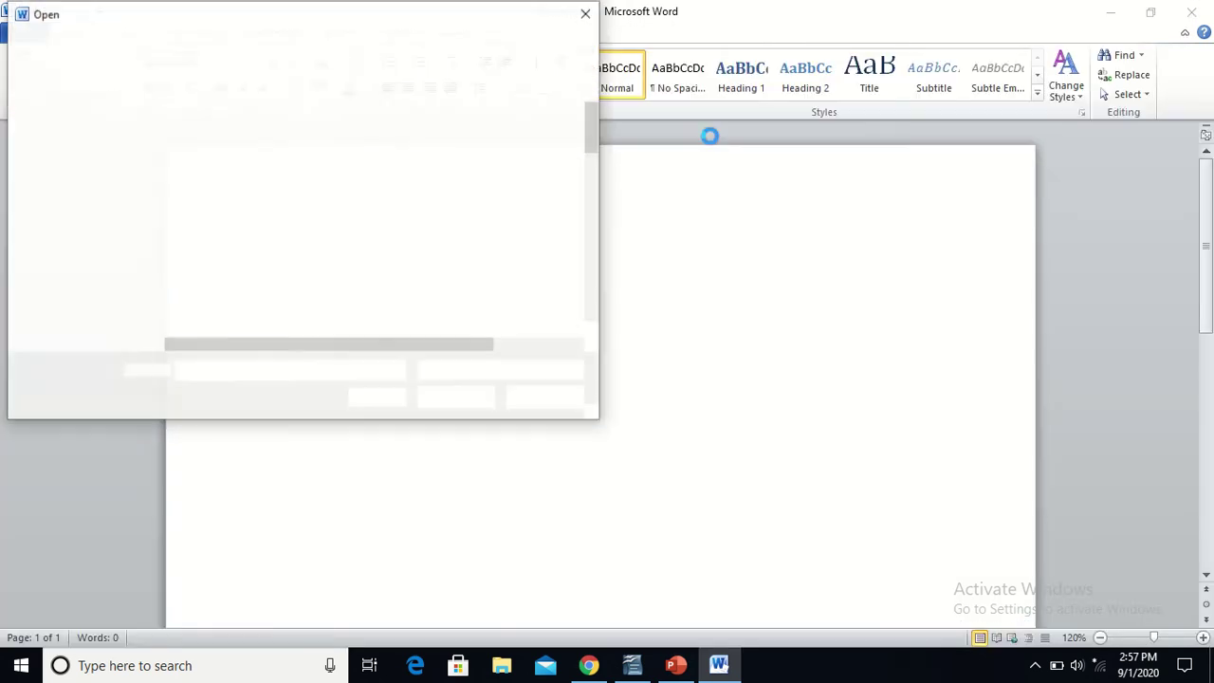
pyautogui.write('S')
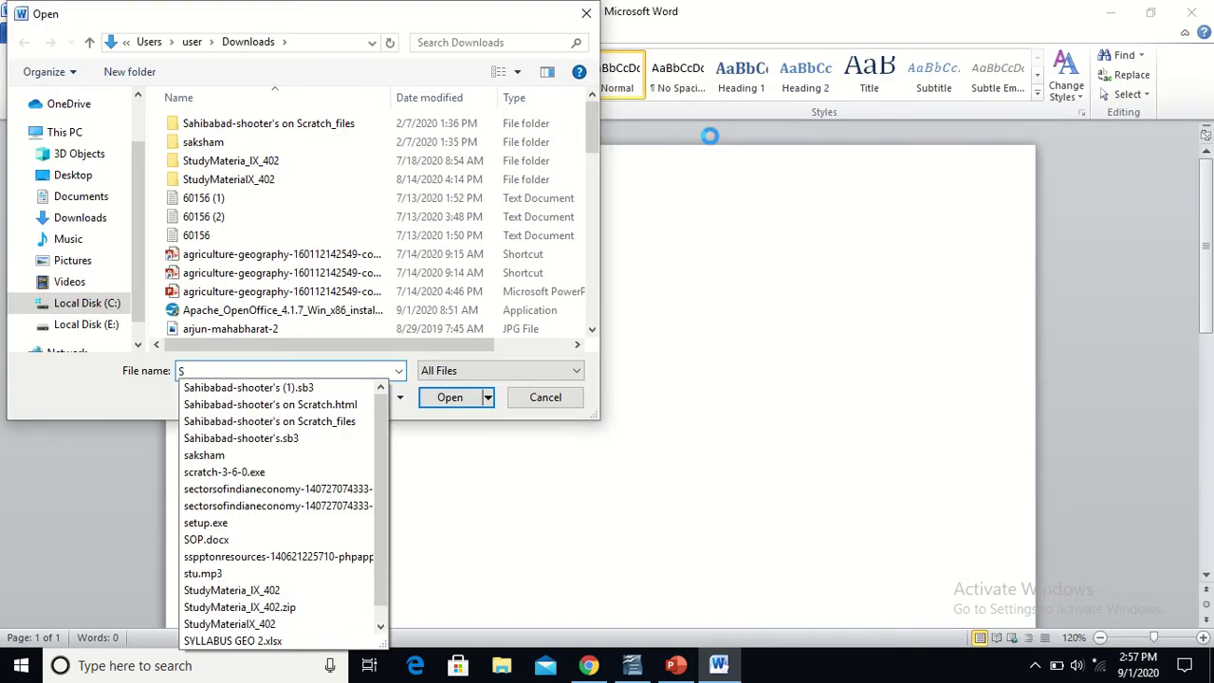
pyautogui.write('OP')
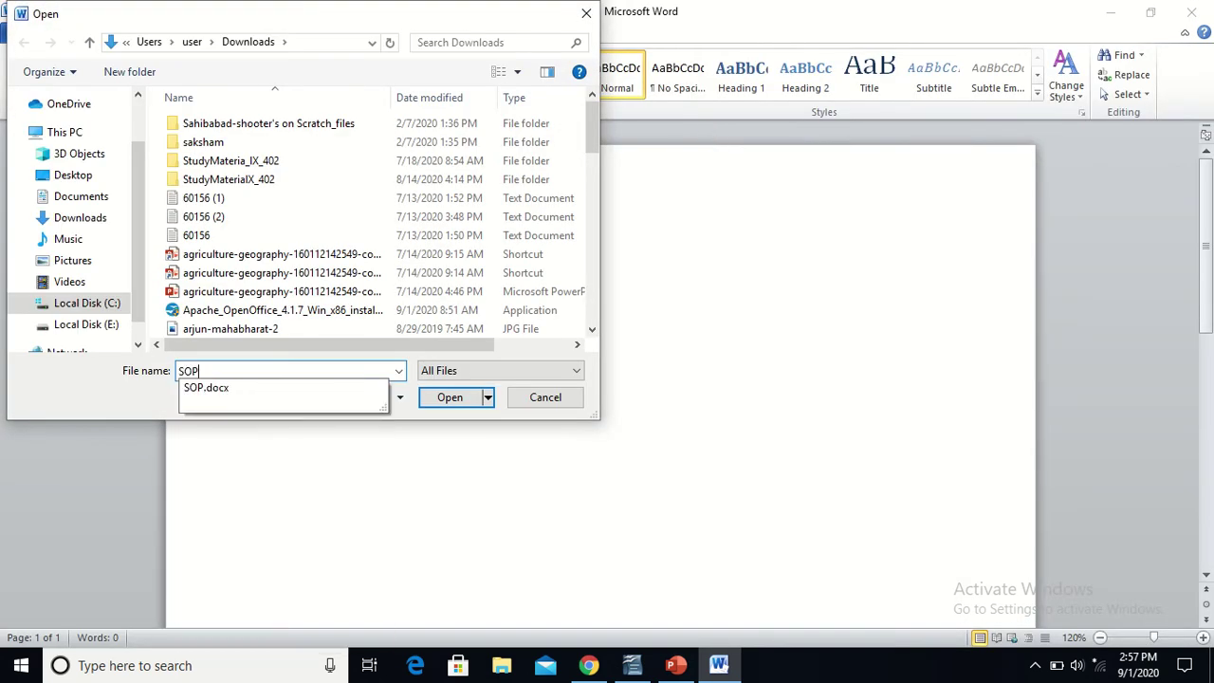
pyautogui.click(461, 217)
pyautogui.press('s')
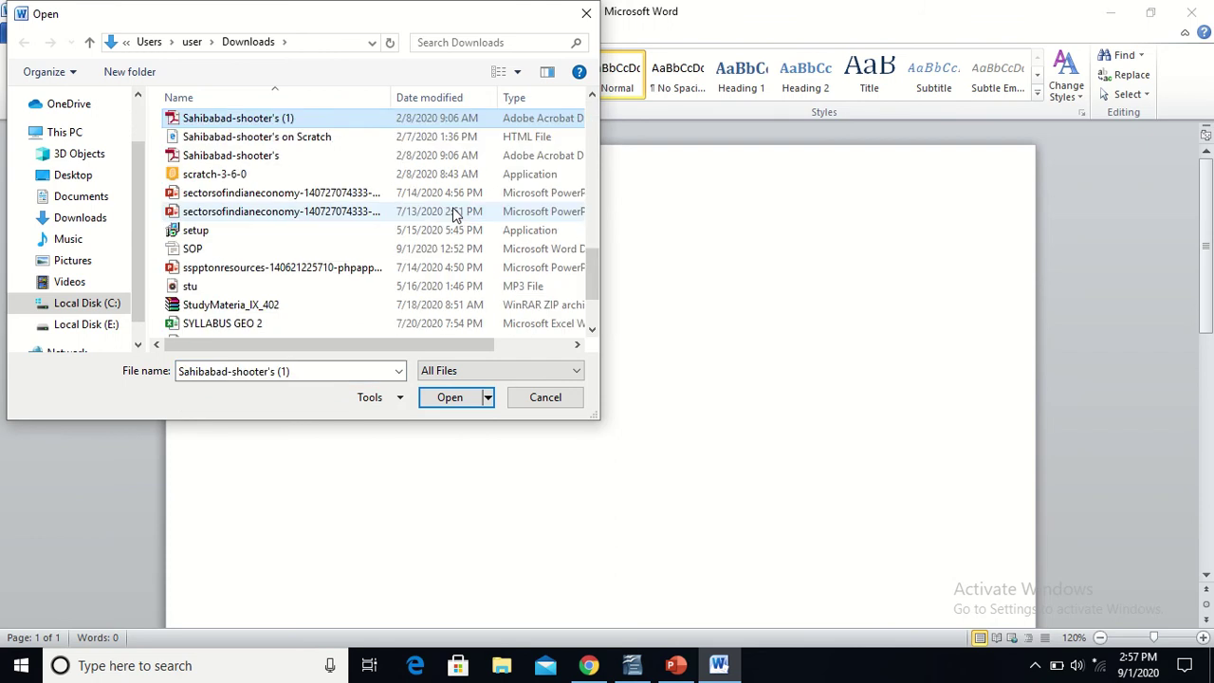
pyautogui.click(214, 326)
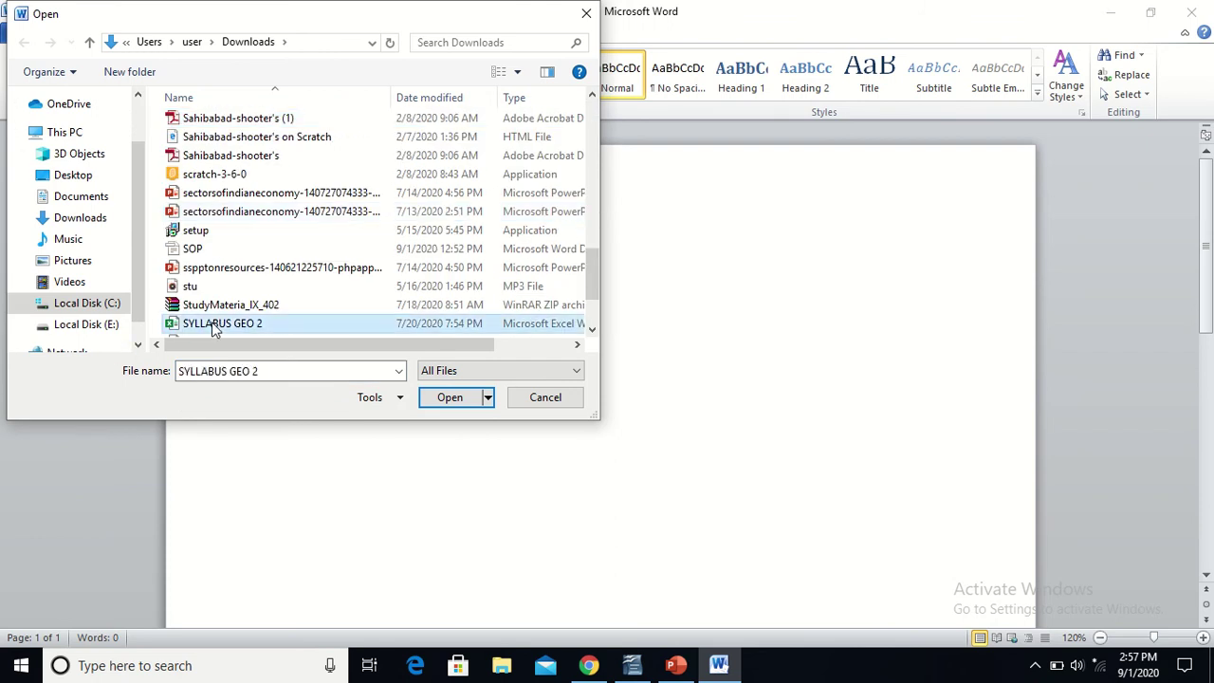
pyautogui.doubleClick(214, 326)
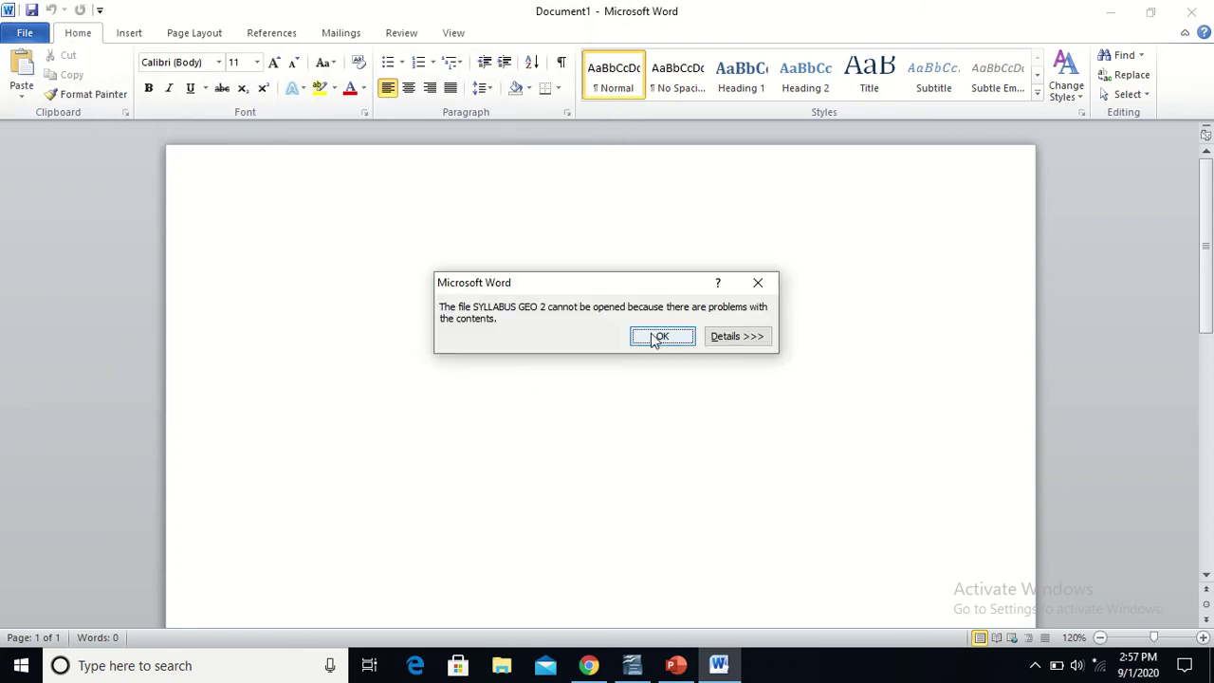
pyautogui.click(650, 337)
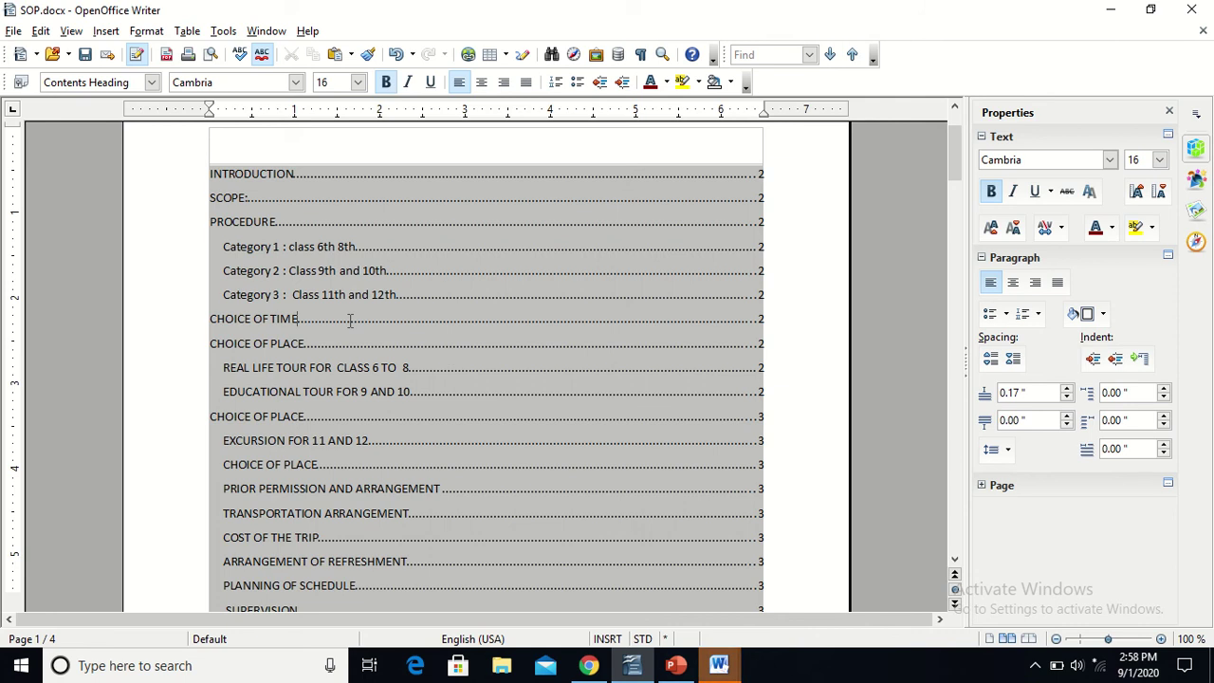
# Switch to SOP.docx in OpenOffice Writer and try selecting the text from the table of contents onward.
pyautogui.click(350, 321)
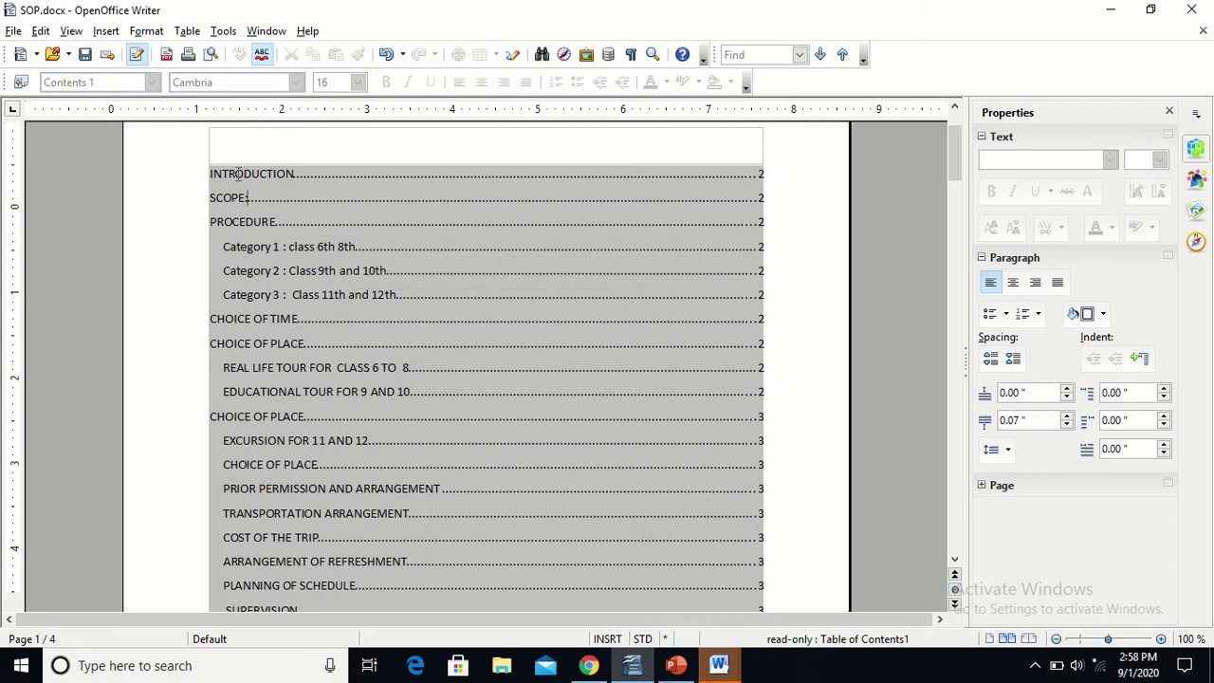
pyautogui.hotkey('ctrl', 'Home')
pyautogui.hotkey('shift', 'Down')
pyautogui.hotkey('shift', 'ctrl', 'Right')
pyautogui.hotkey('shift', 'Down')
pyautogui.hotkey('shift', 'Down')
pyautogui.hotkey('shift', 'Down')
pyautogui.hotkey('shift', 'Down')
pyautogui.hotkey('shift', 'Down')
pyautogui.hotkey('shift', 'Down')
pyautogui.hotkey('shift', 'Down')
pyautogui.hotkey('shift', 'Down')
pyautogui.hotkey('shift', 'Down')
pyautogui.hotkey('shift', 'Down')
pyautogui.hotkey('shift', 'Down')
pyautogui.hotkey('shift', 'Down')
pyautogui.hotkey('shift', 'Down')
pyautogui.hotkey('shift', 'Down')
pyautogui.hotkey('shift', 'Down')
pyautogui.hotkey('shift', 'Down')
pyautogui.hotkey('shift', 'Down')
pyautogui.hotkey('shift', 'Down')
pyautogui.hotkey('shift', 'Down')
pyautogui.hotkey('shift', 'Down')
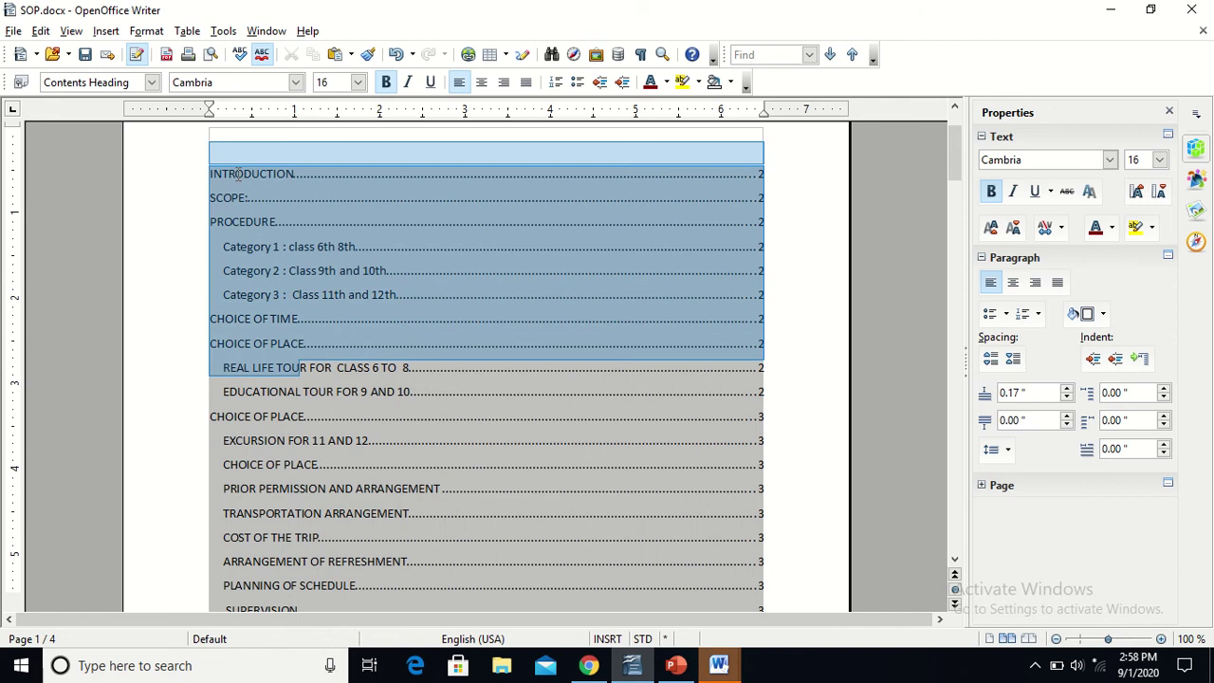
pyautogui.hotkey('shift', 'Down')
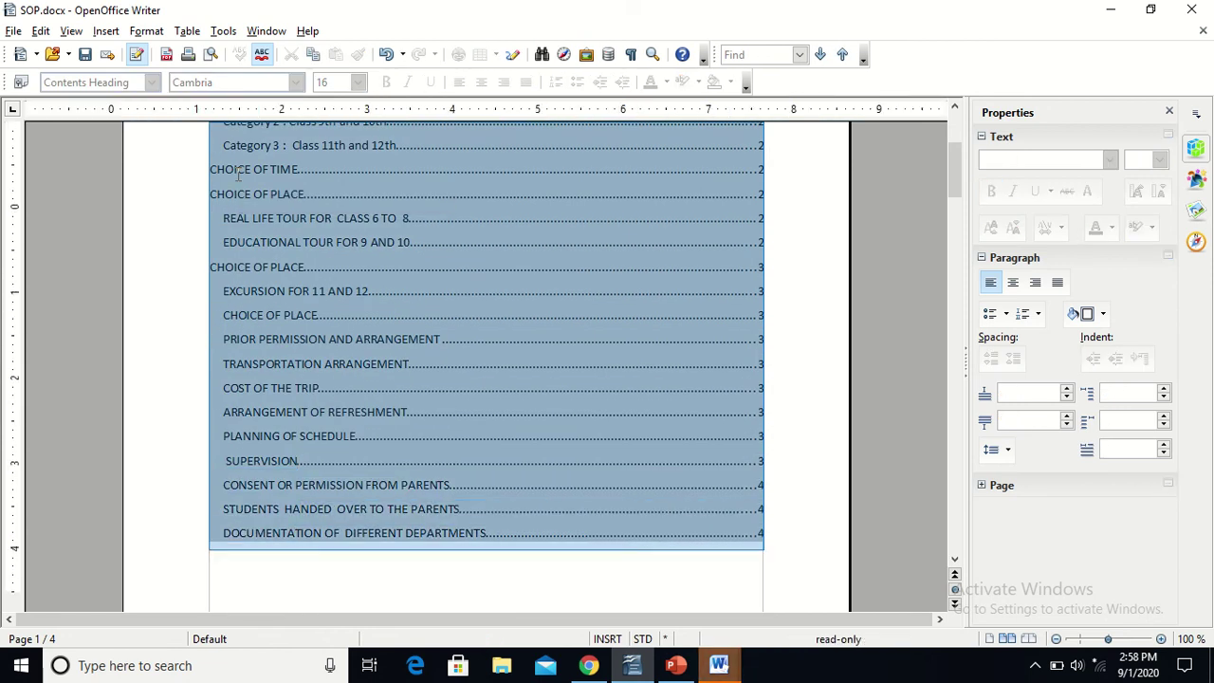
pyautogui.press('Down')
pyautogui.scroll(-5, 238, 175)
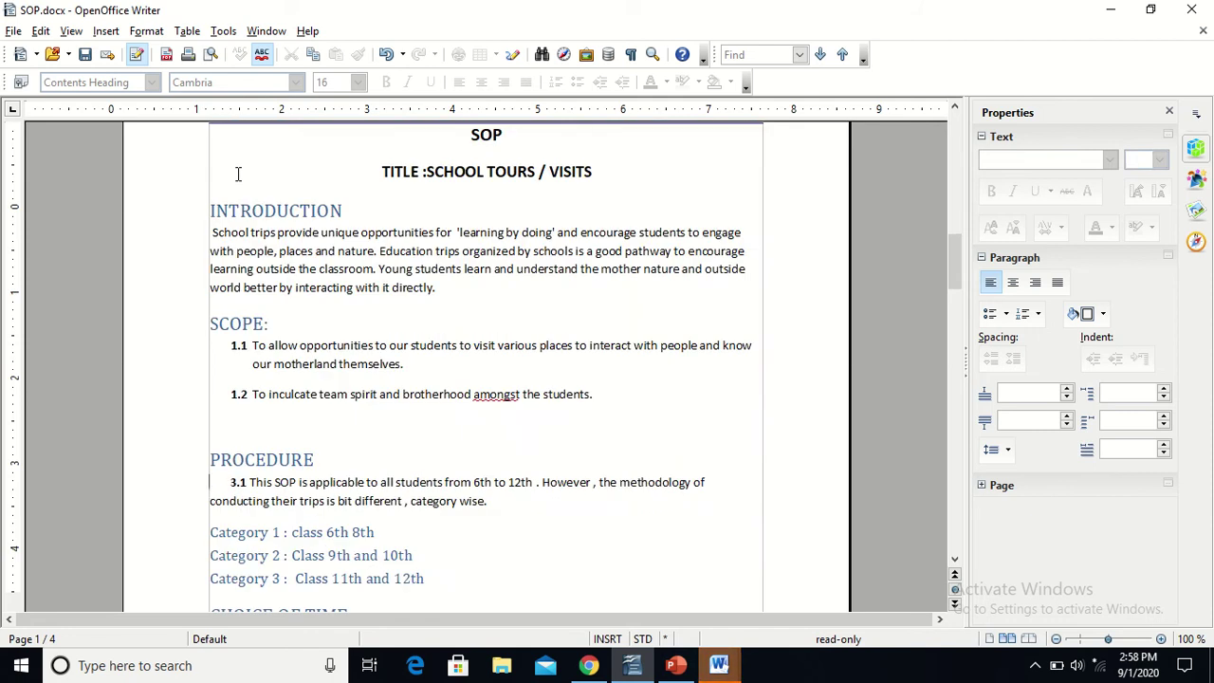
pyautogui.click(132, 487)
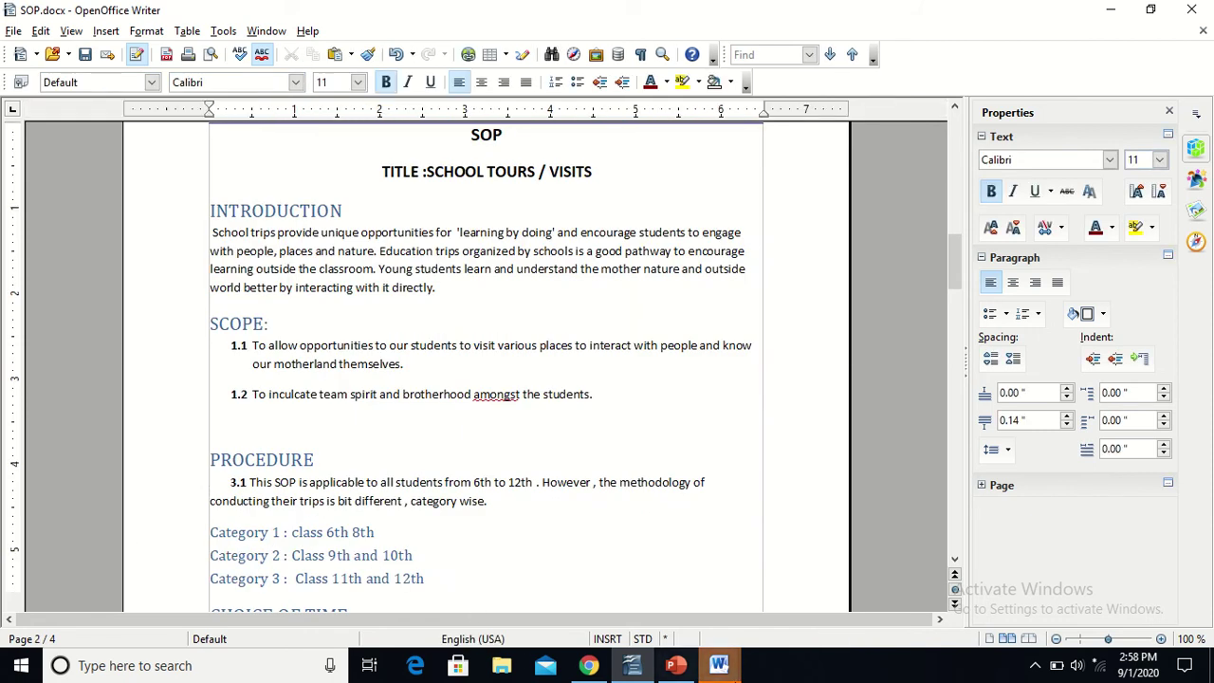
# Switch to Word and agree to recover the contents of SYLLABUS GEO 2.
pyautogui.moveTo(719, 664)
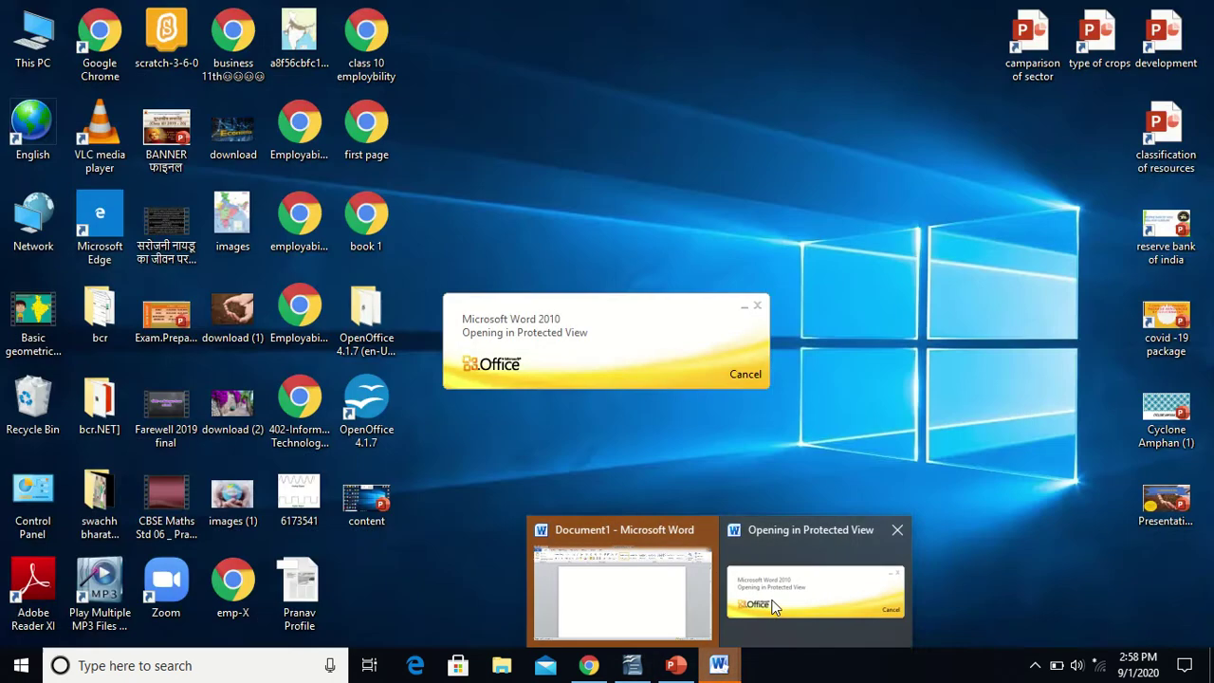
pyautogui.click(775, 609)
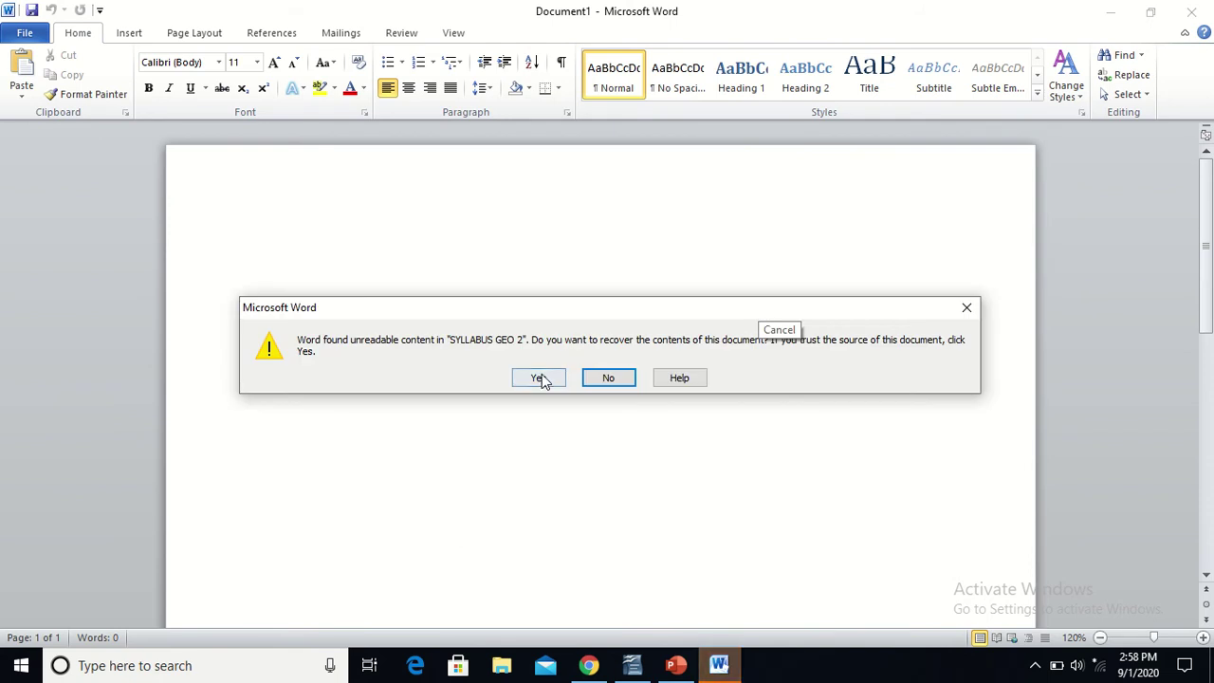
pyautogui.click(539, 378)
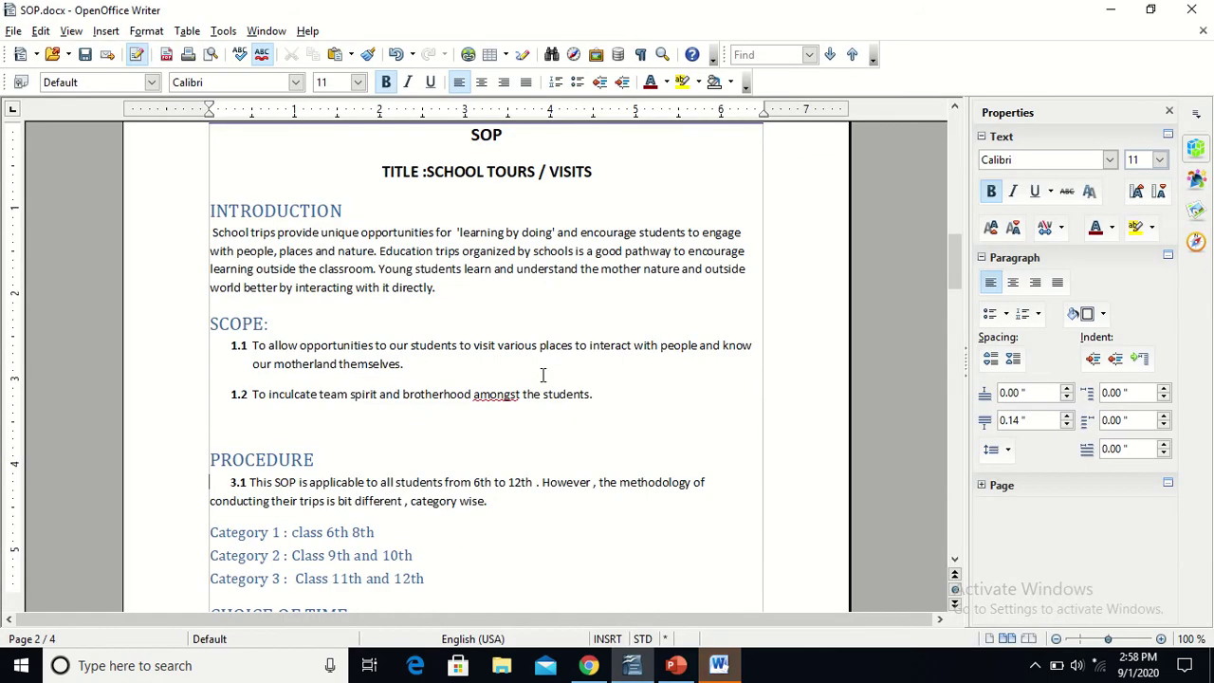
# Copy the SOP.docx text from the SOP title to the document's end in OpenOffice Writer and paste it into Word's blank document.
pyautogui.moveTo(438, 131); pyautogui.dragTo(676, 664)
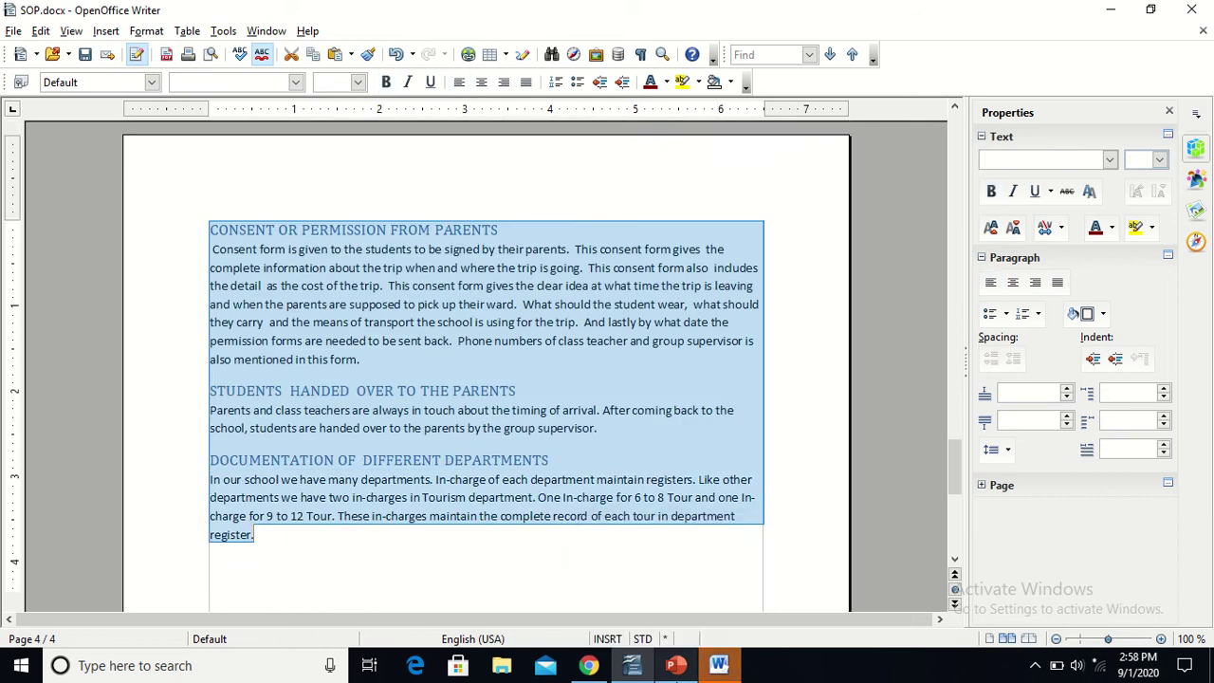
pyautogui.click(723, 668)
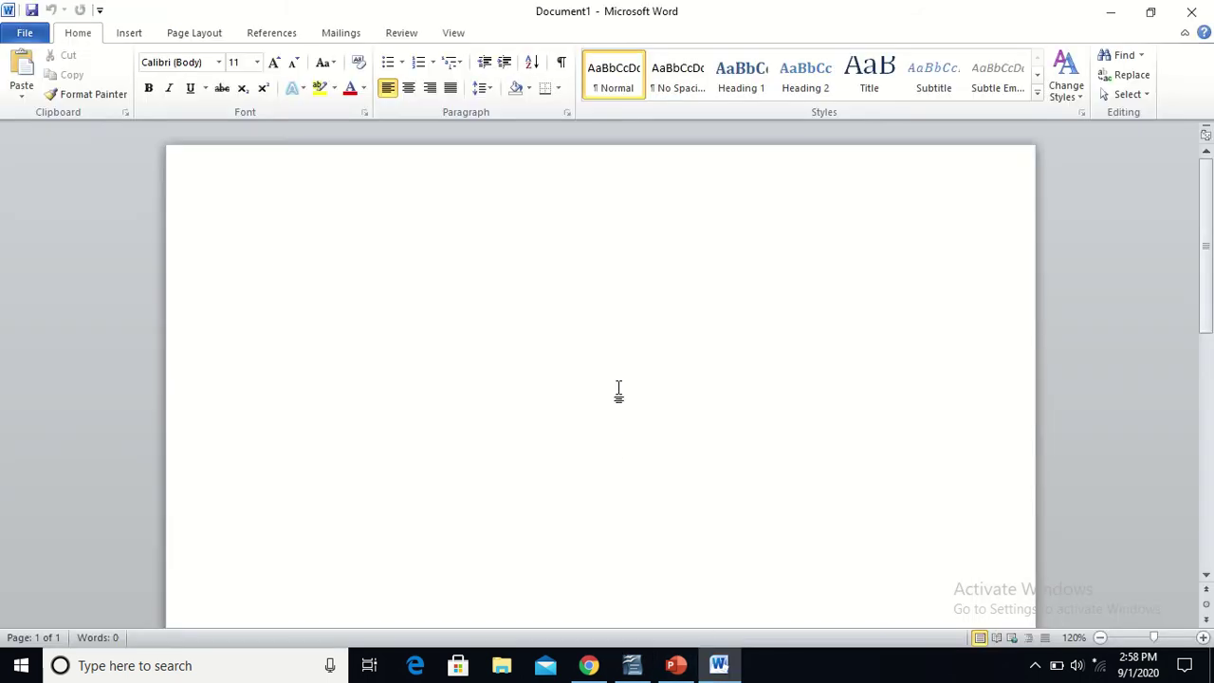
pyautogui.hotkey('ctrl', 'v')
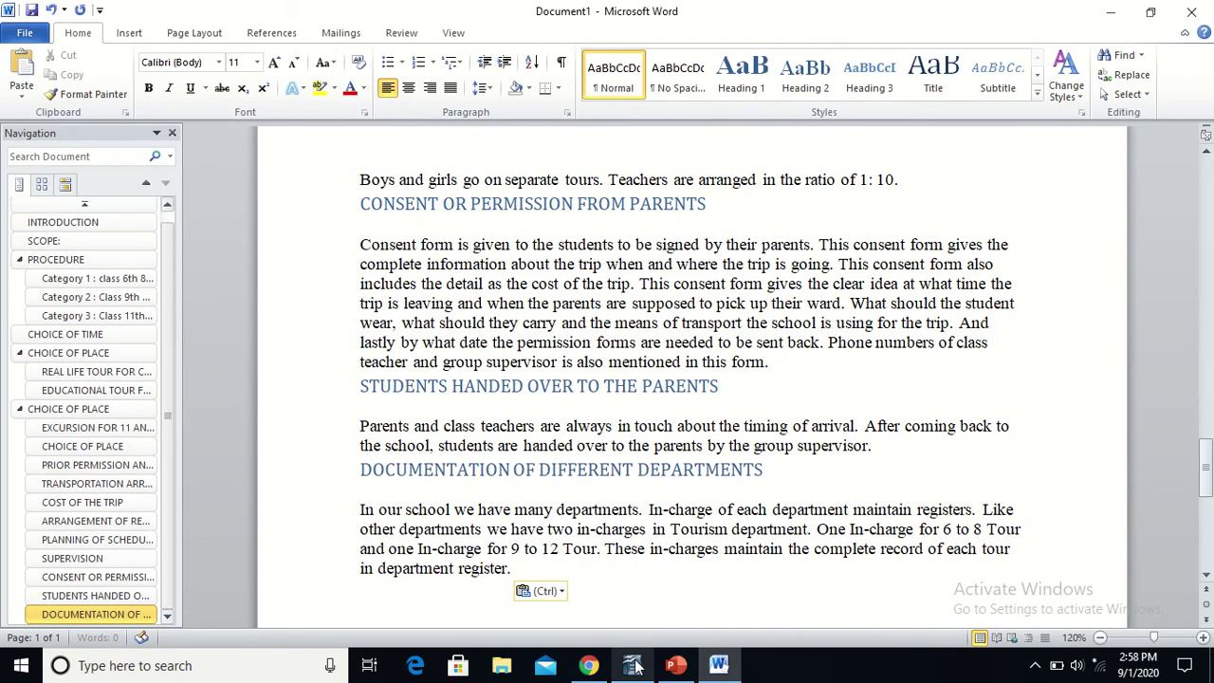
pyautogui.moveTo(635, 668)
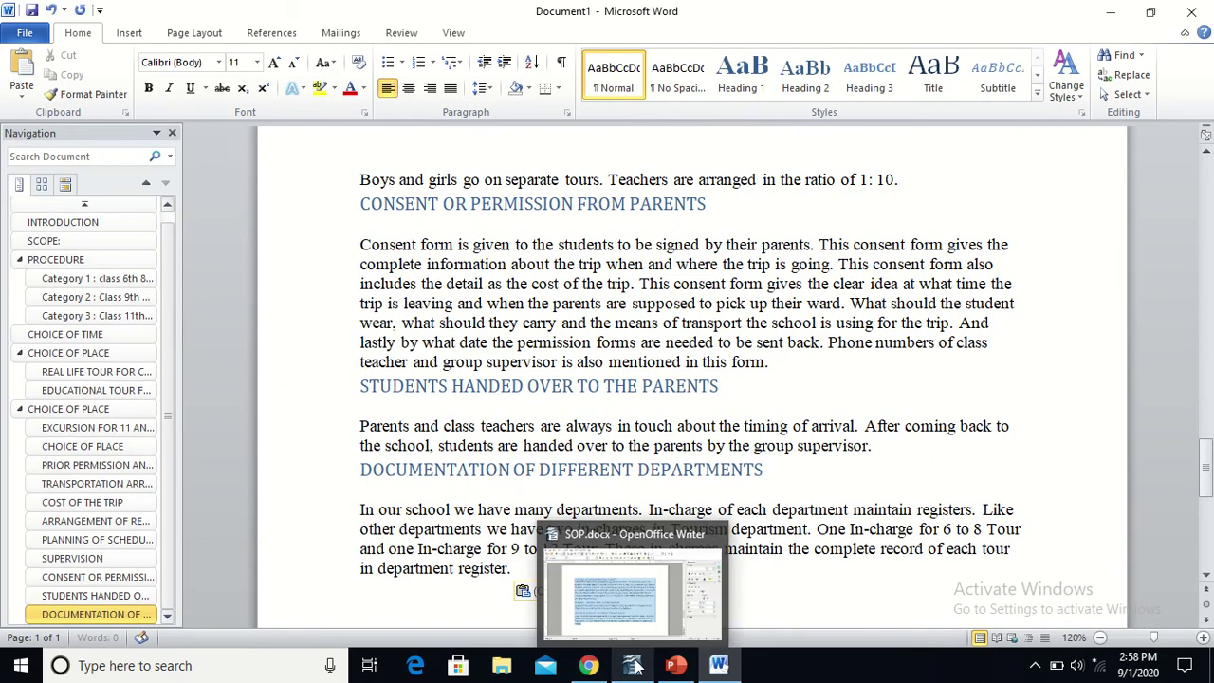
# Close the Navigation pane in the Word document.
pyautogui.click(170, 134)
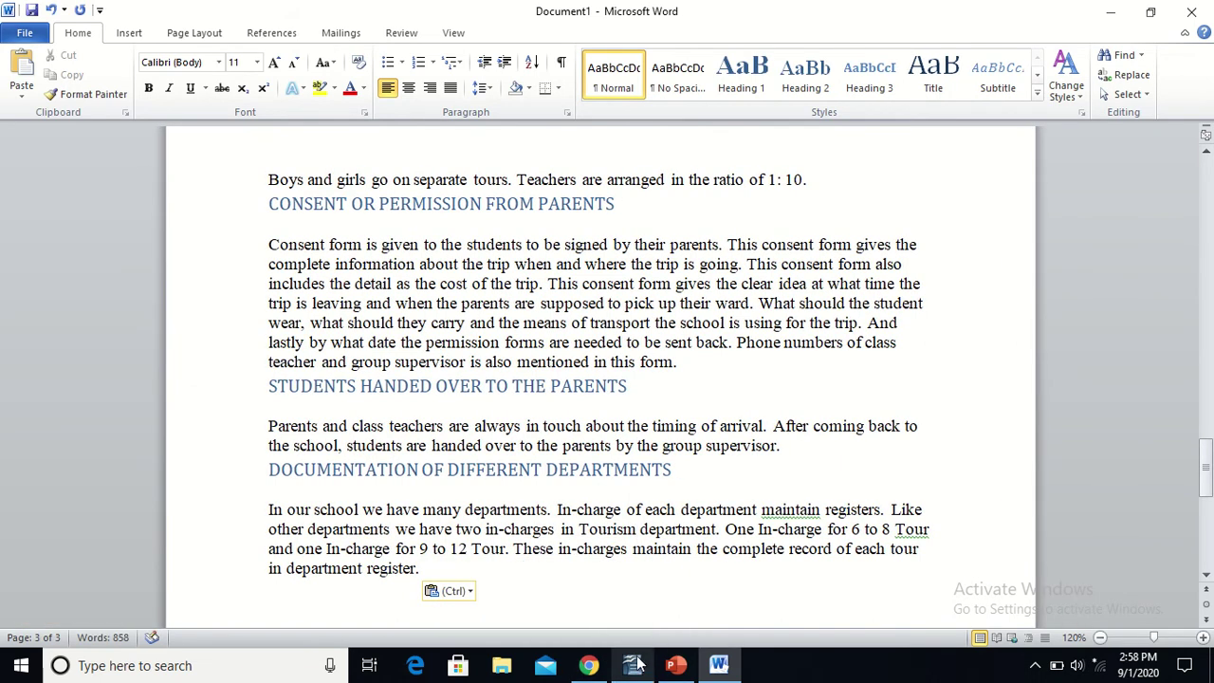
pyautogui.moveTo(633, 667)
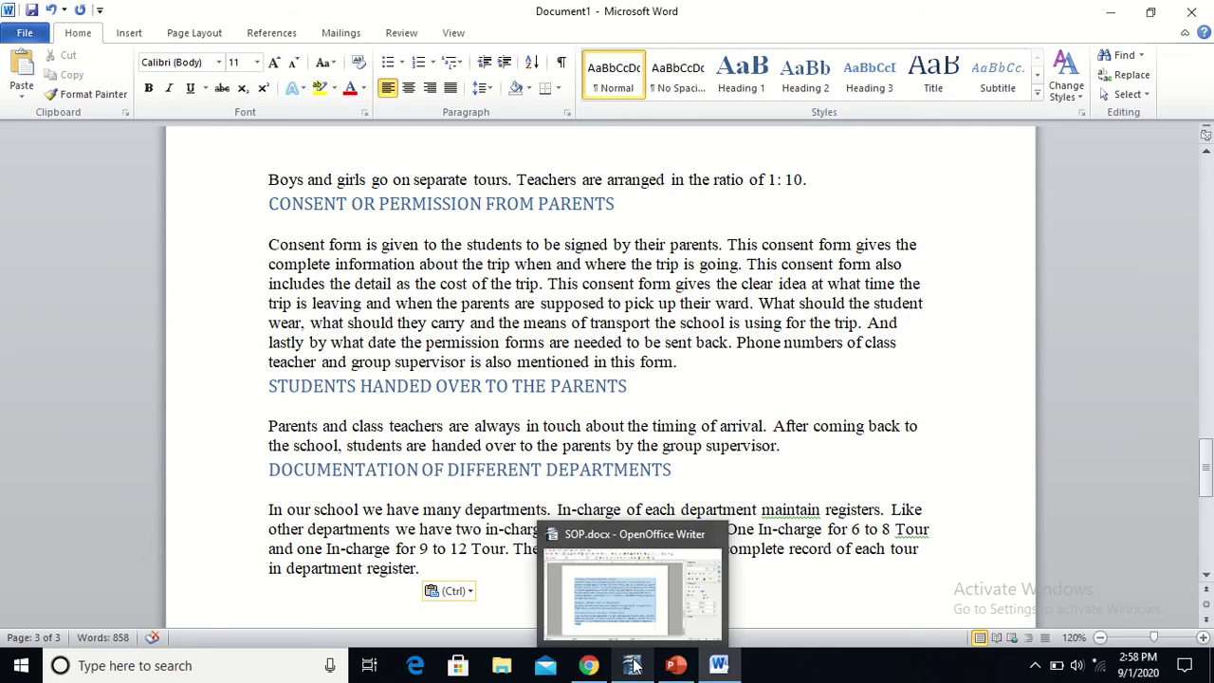
pyautogui.moveTo(718, 668)
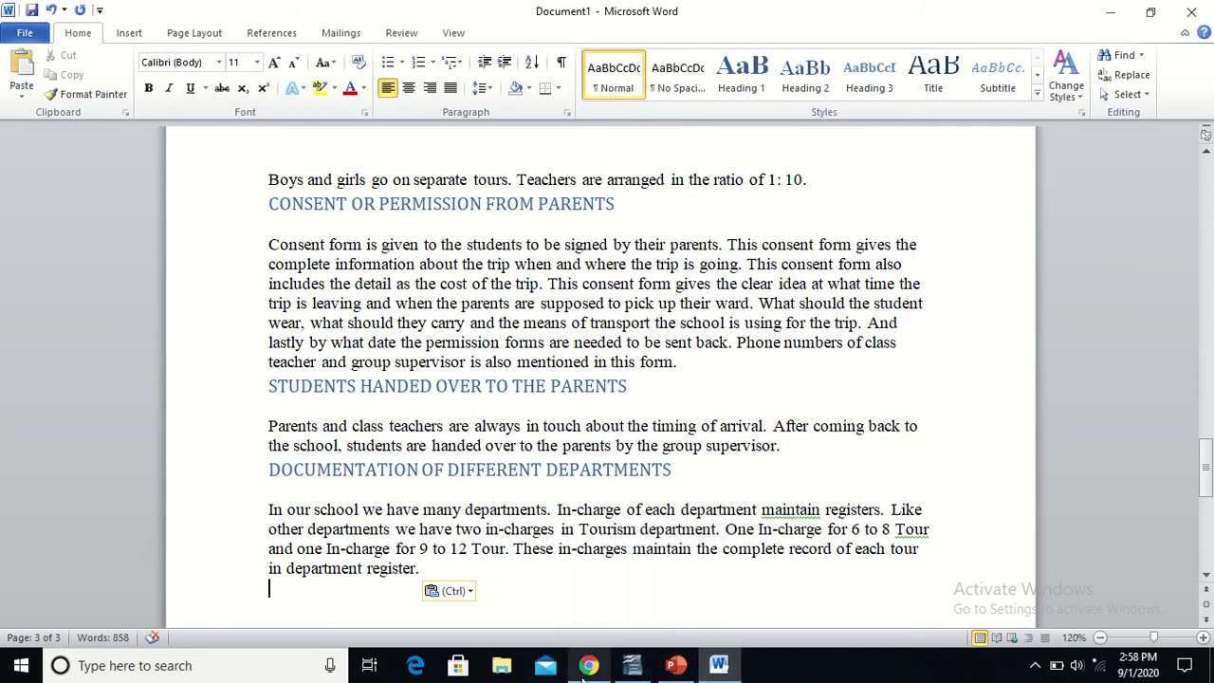
# Switch to the UNIT-1 DIGITAL DOCUMENTATION ADVANCED PDF in Chrome and read the section on style types.
pyautogui.moveTo(586, 670)
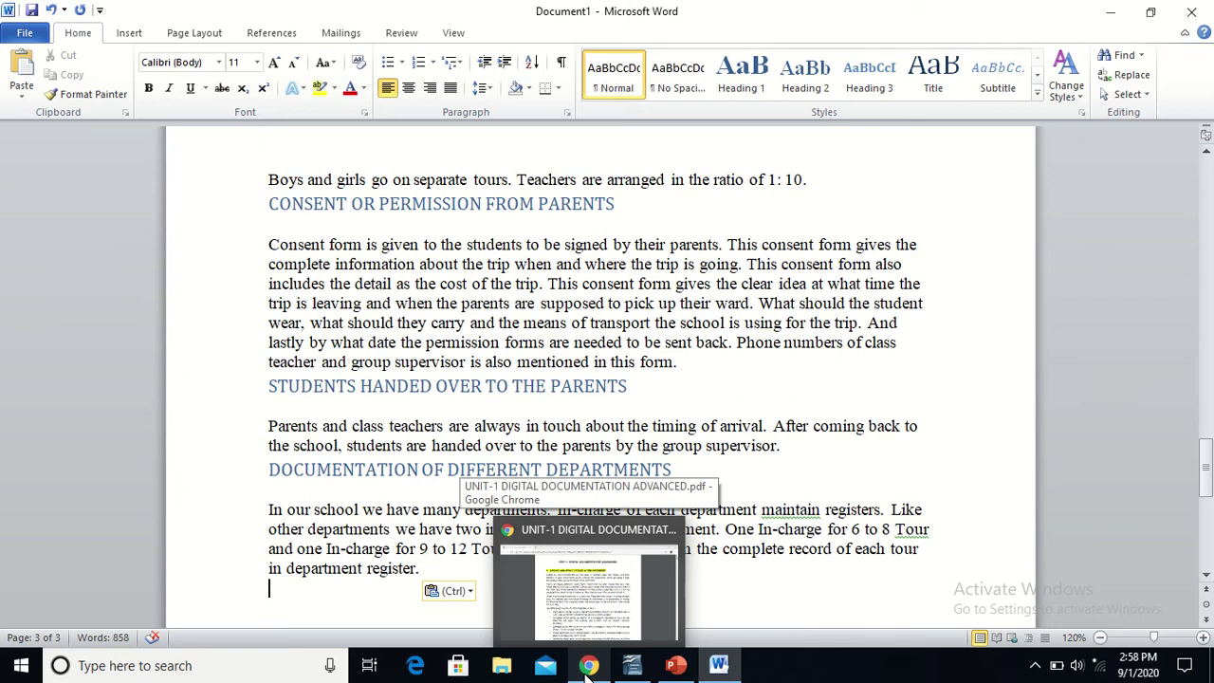
pyautogui.click(587, 667)
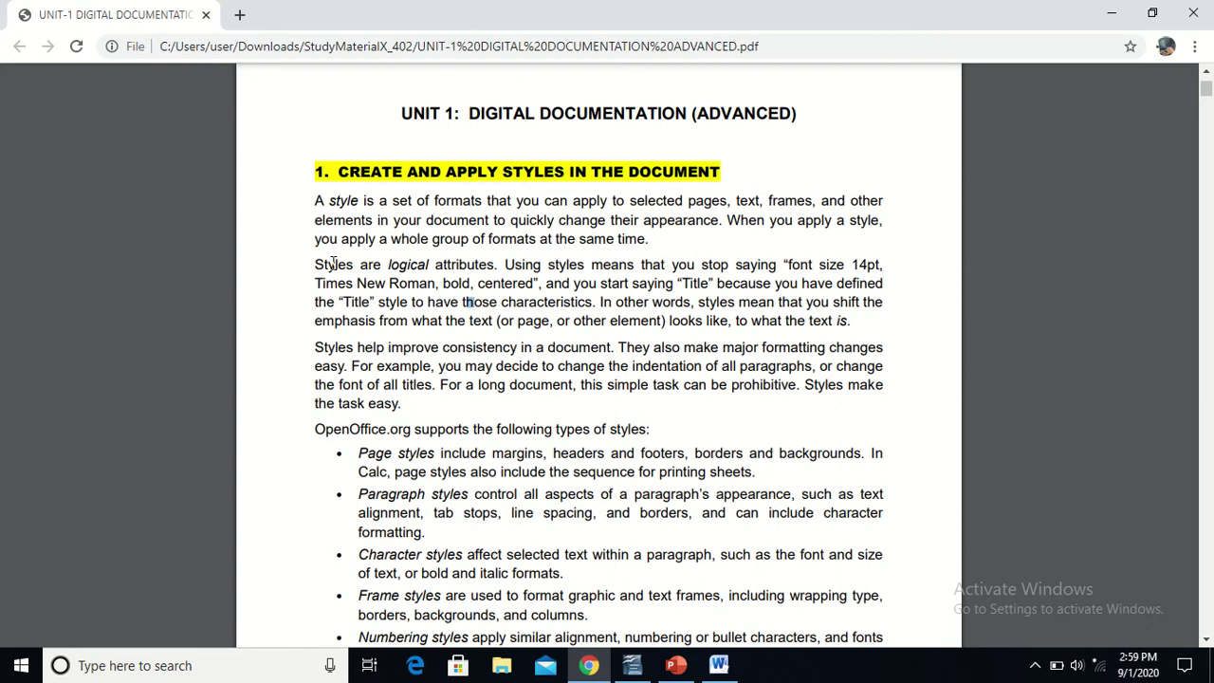
pyautogui.scroll(-5, 333, 262)
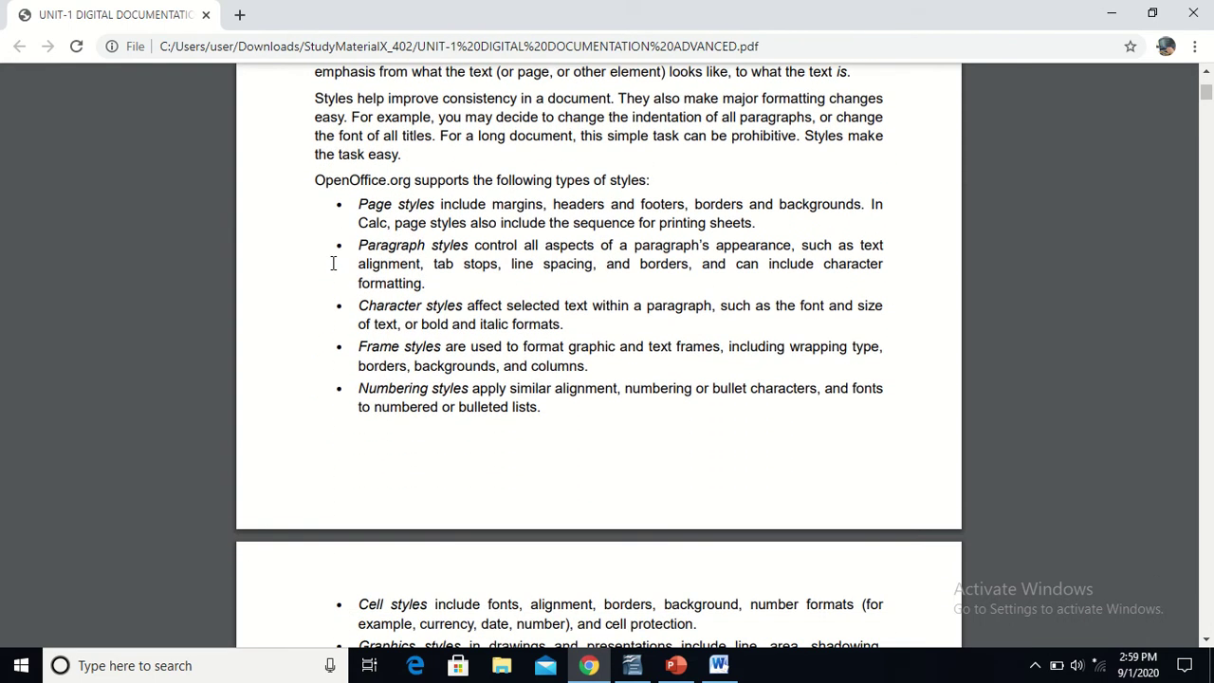
pyautogui.scroll(-2, 333, 263)
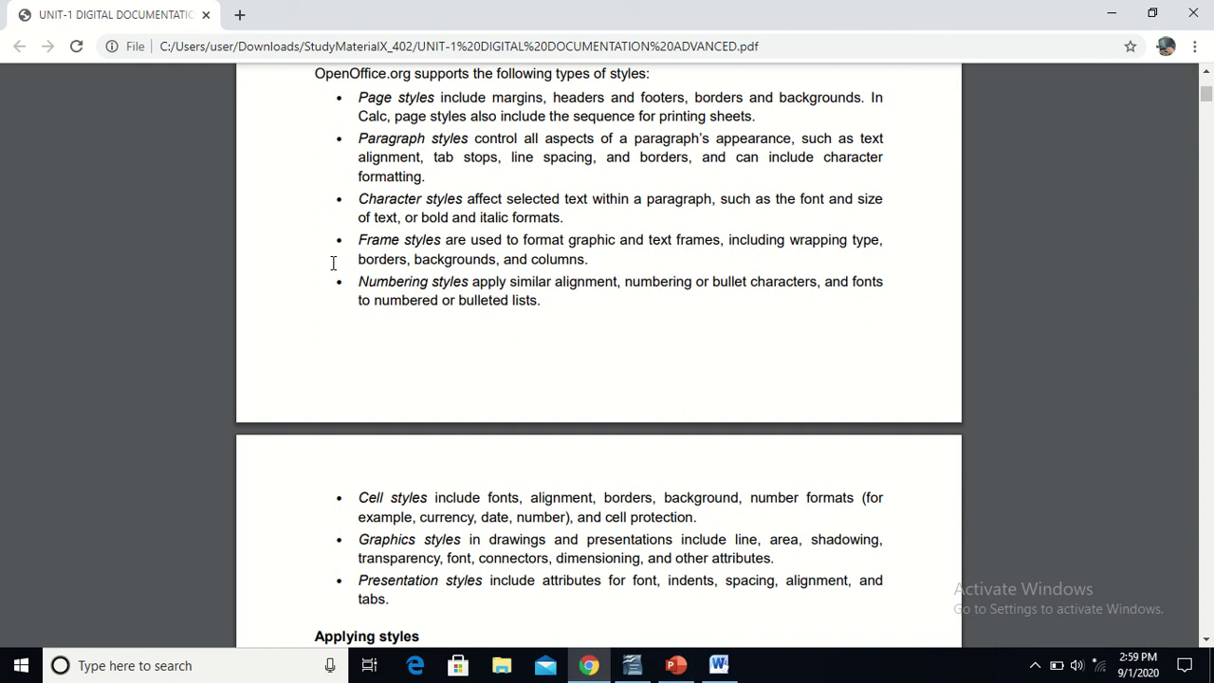
# Switch to Word and review the page layout options for orientation, size, columns, theme colors and themes.
pyautogui.hotkey('alt', 'Tab')
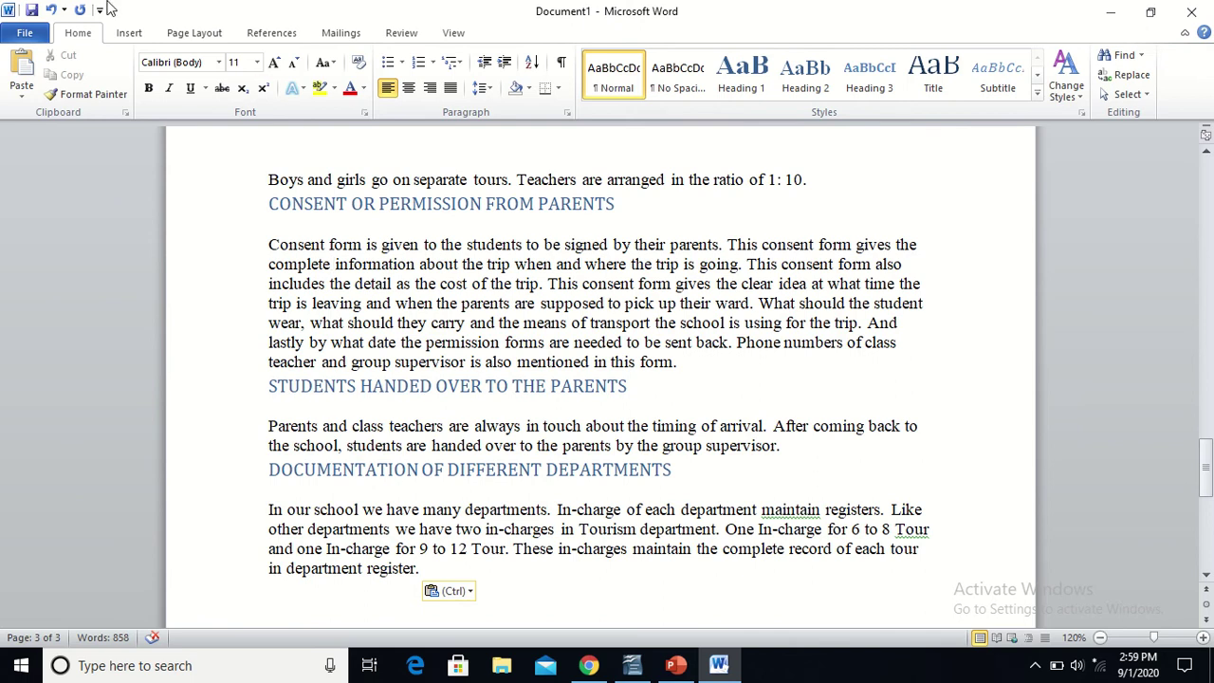
pyautogui.click(199, 34)
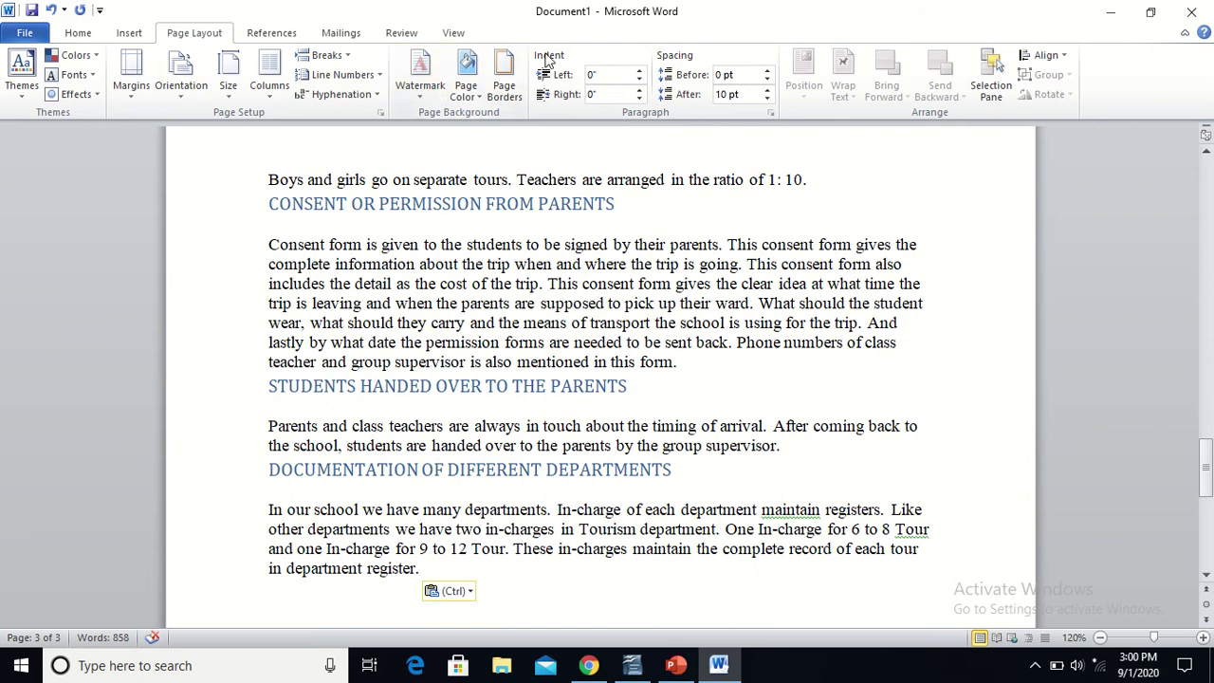
pyautogui.click(177, 91)
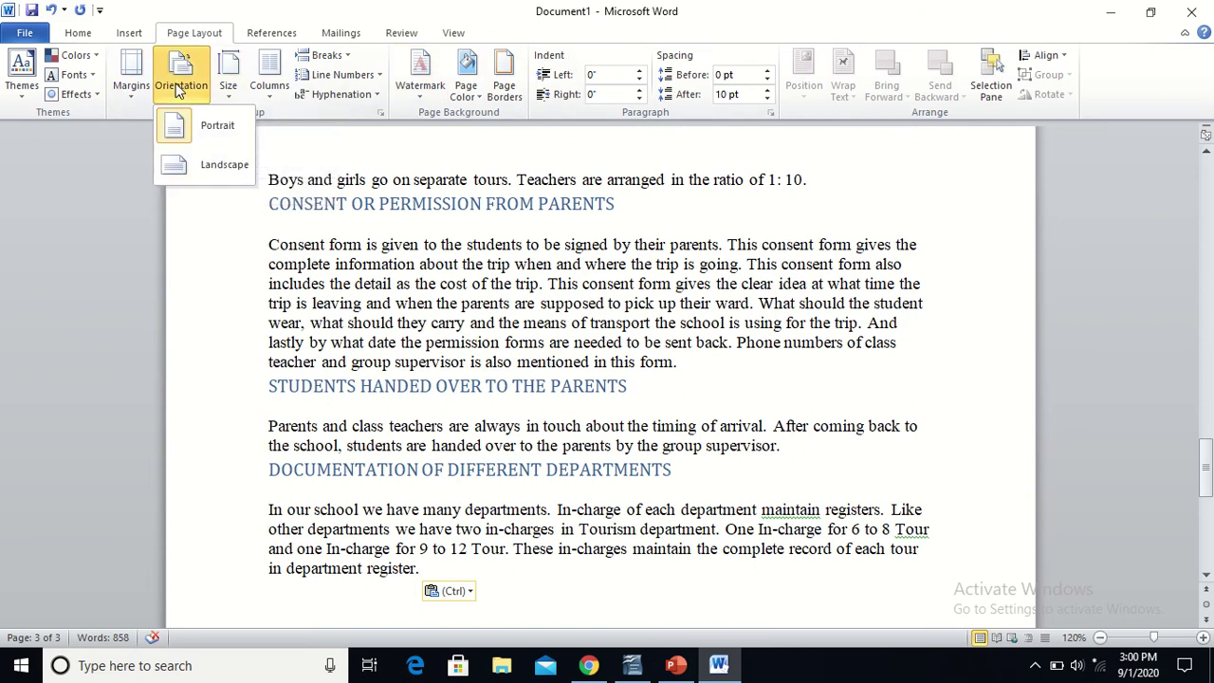
pyautogui.click(228, 87)
pyautogui.click(270, 87)
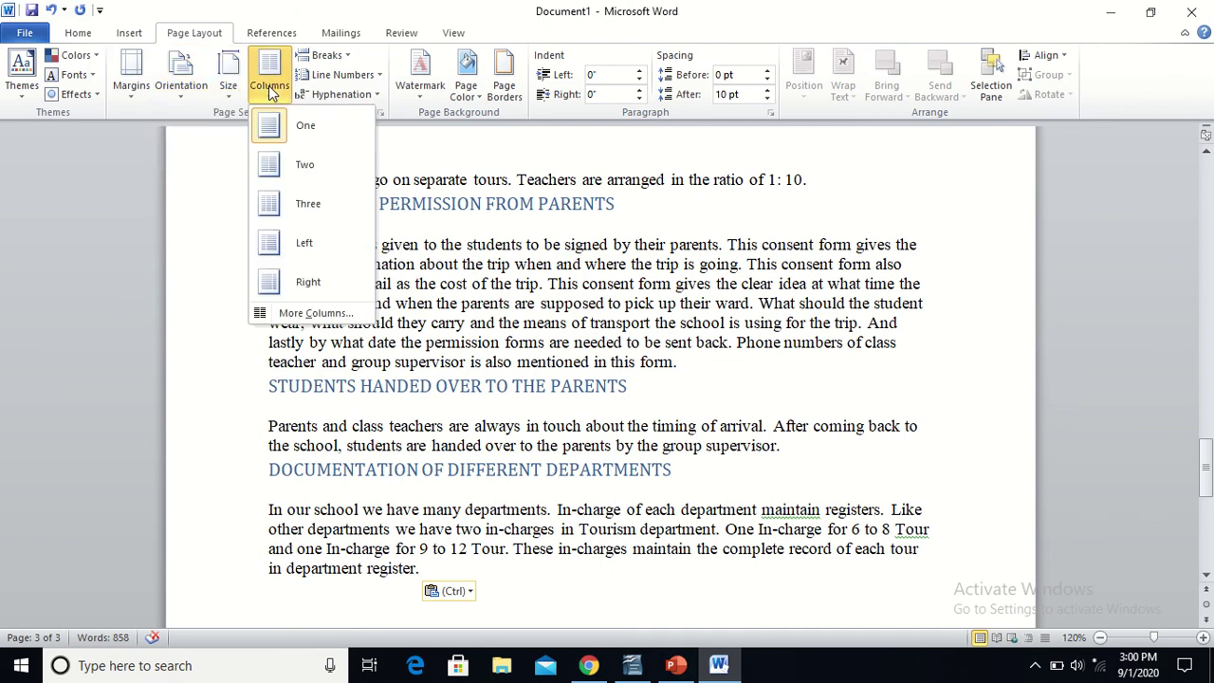
pyautogui.click(76, 59)
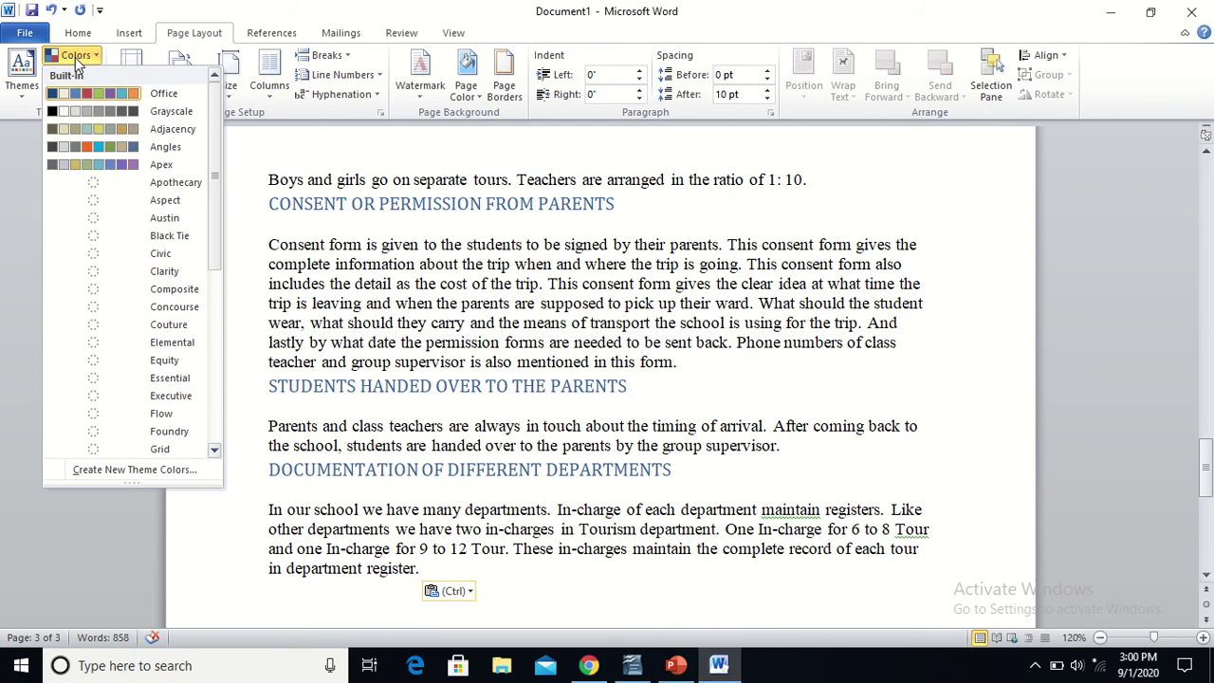
pyautogui.click(14, 75)
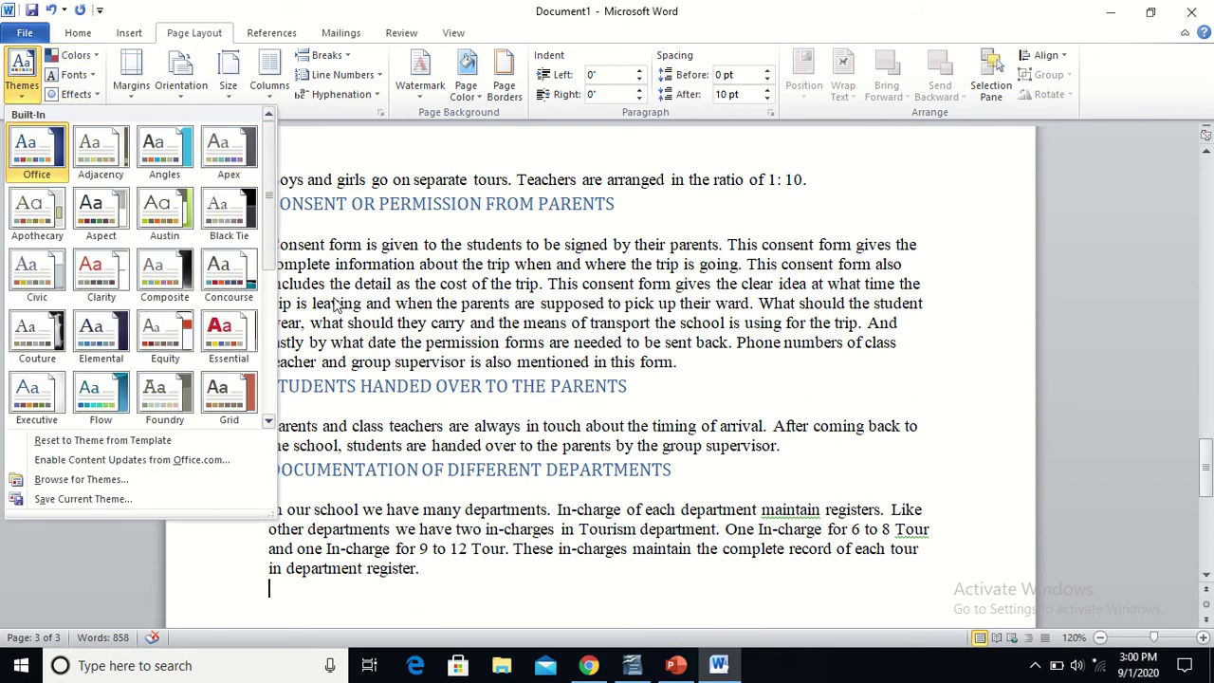
pyautogui.click(513, 221)
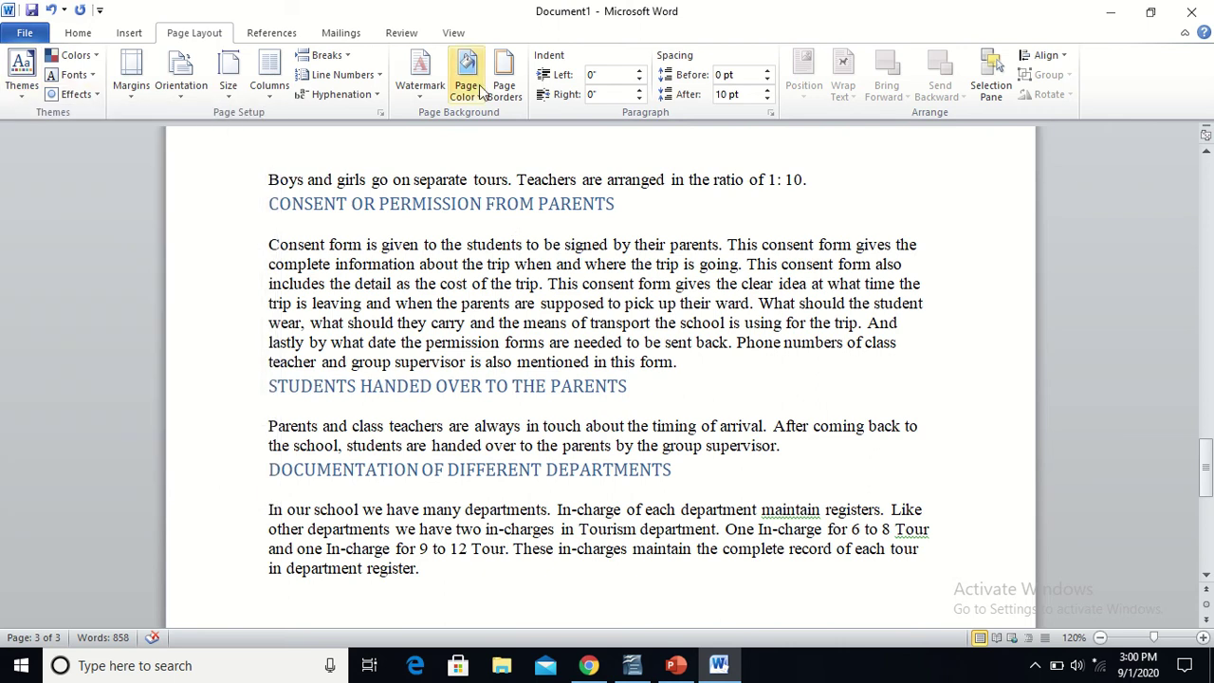
# Switch to SOP.docx in OpenOffice Writer and examine the Default page style settings.
pyautogui.click(632, 665)
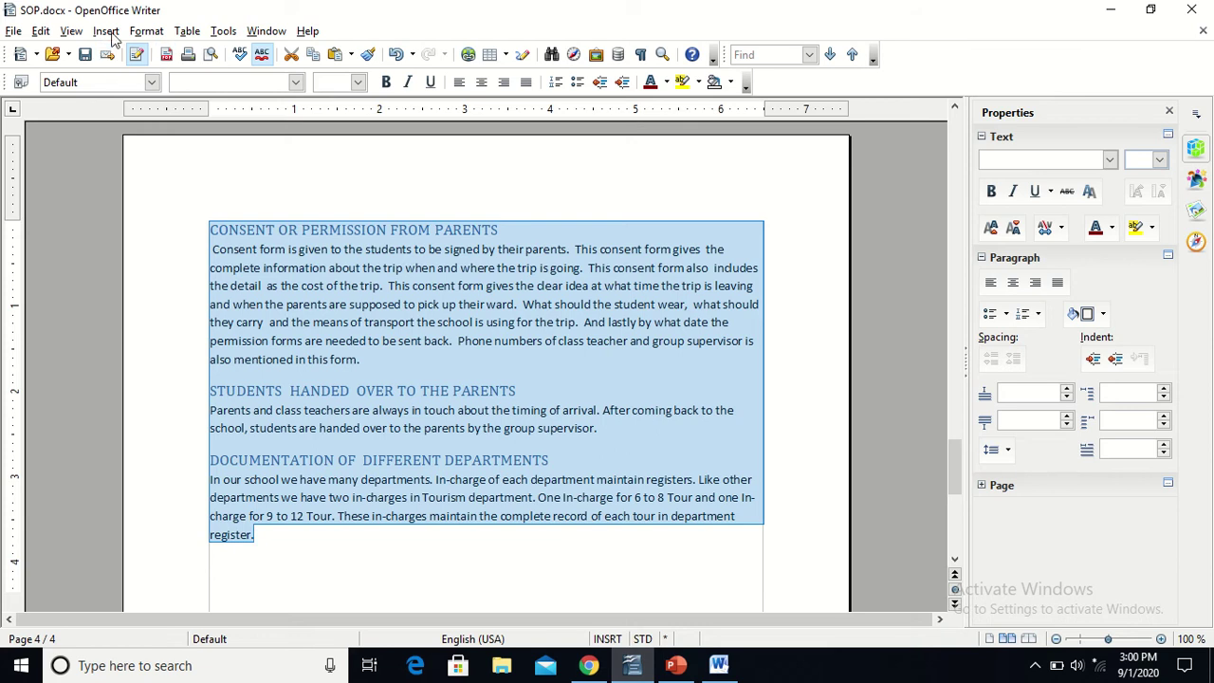
pyautogui.click(146, 33)
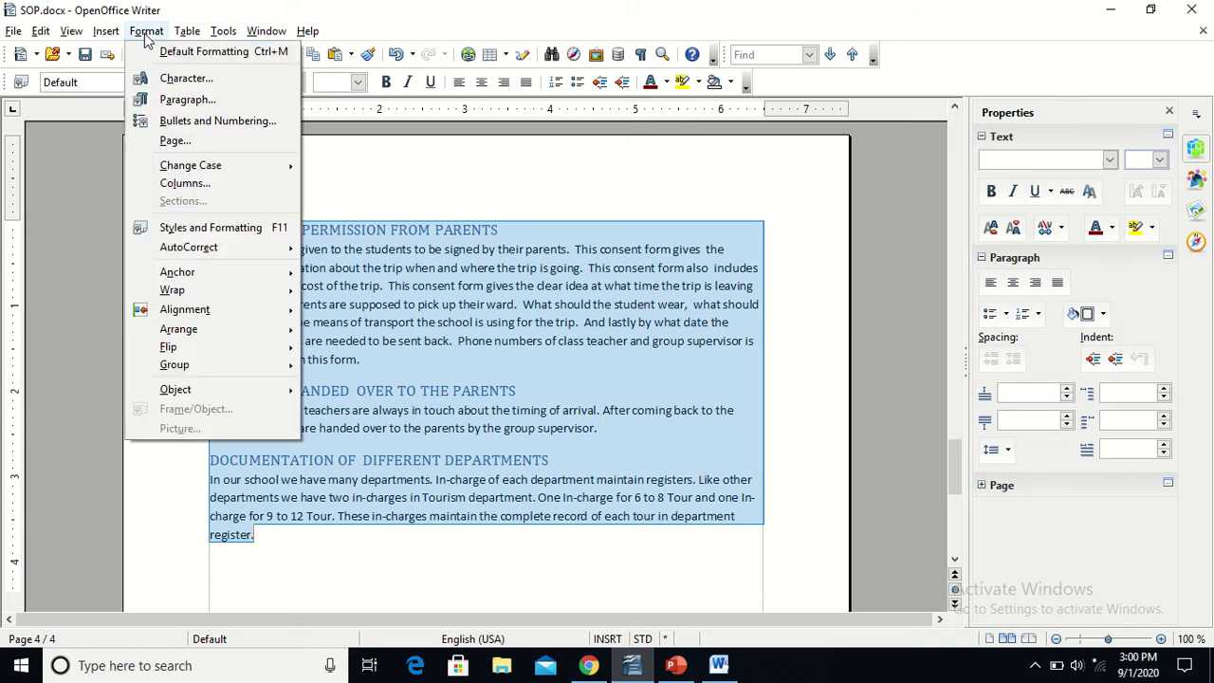
pyautogui.click(214, 144)
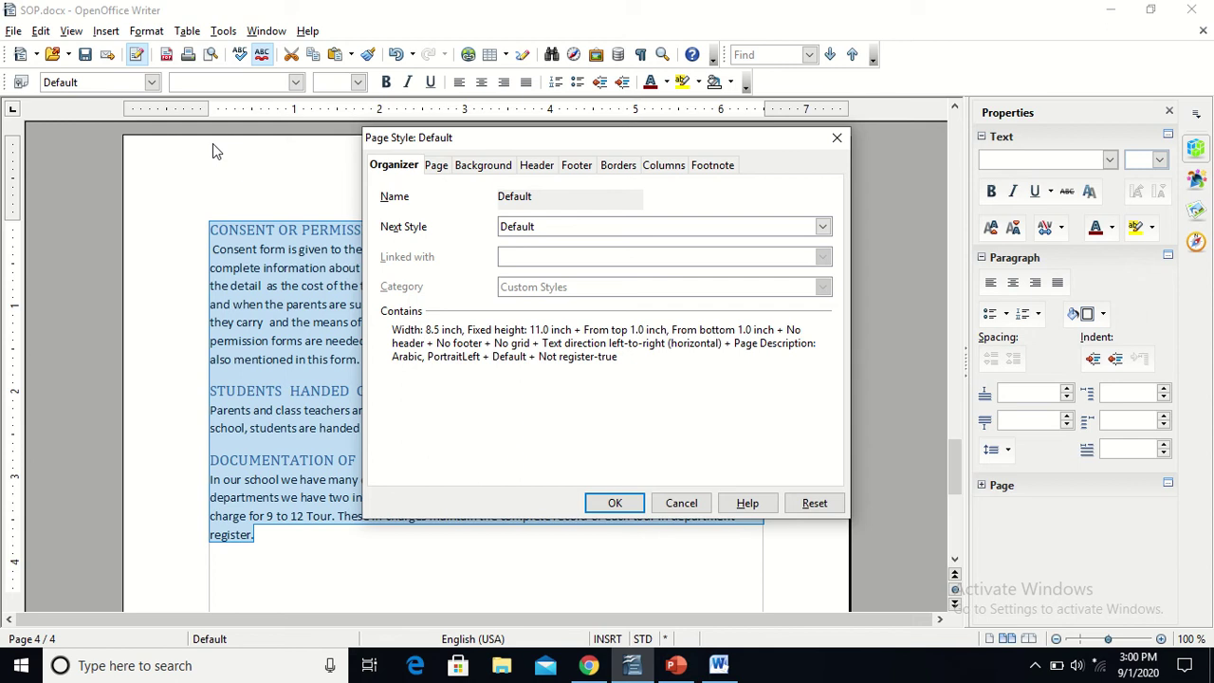
pyautogui.press('Escape')
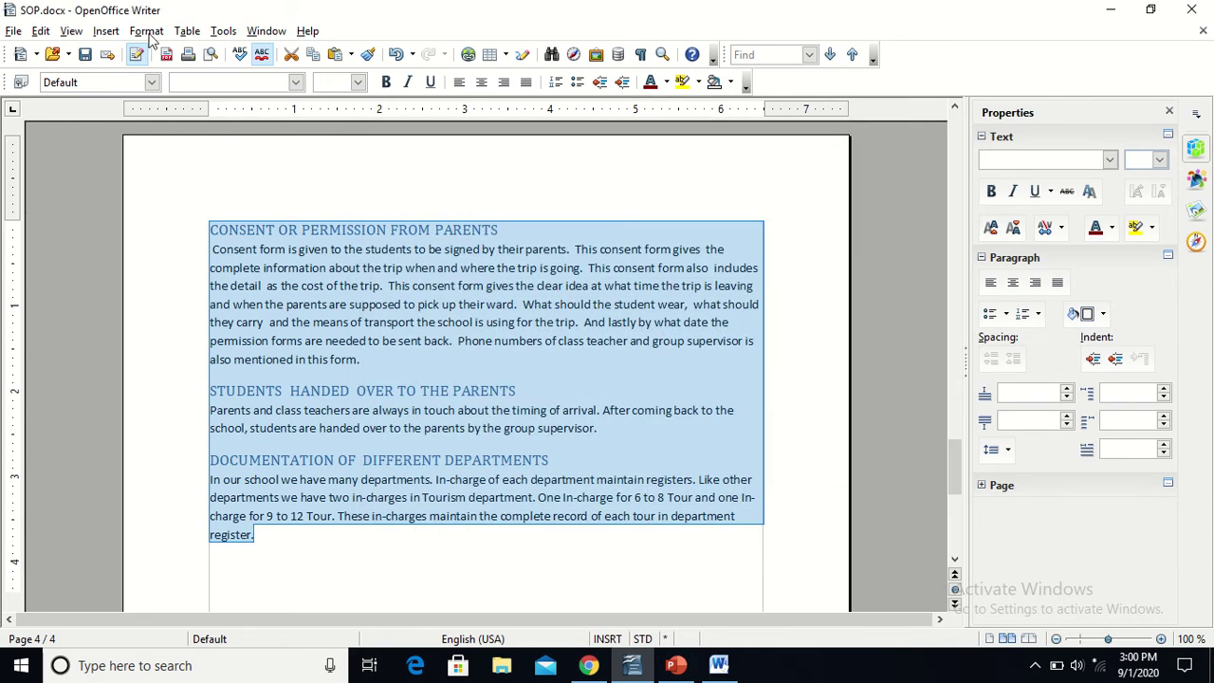
pyautogui.click(147, 31)
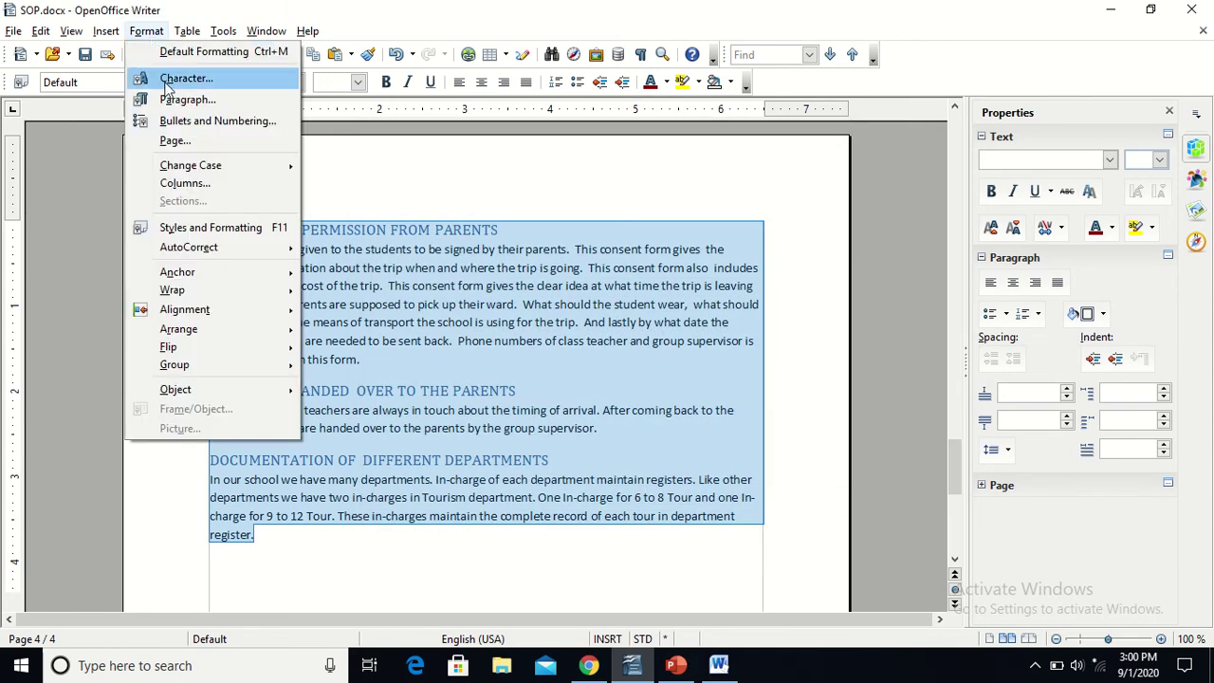
pyautogui.click(173, 141)
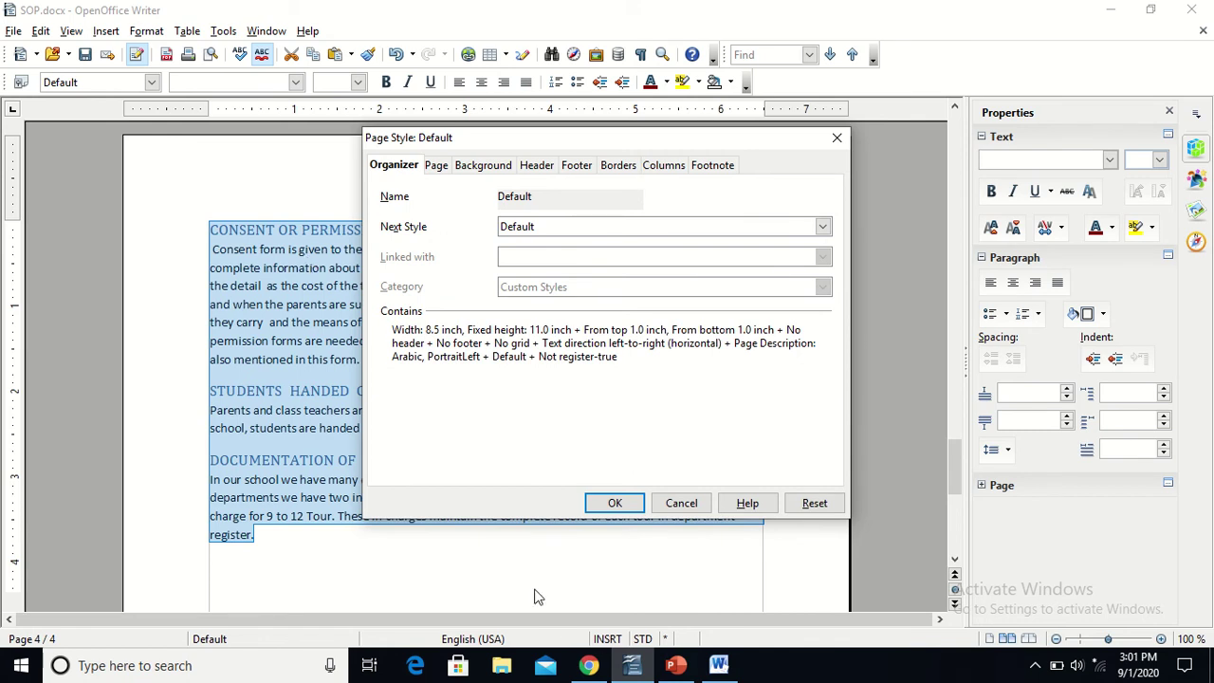
# Switch to Chrome to check the PDF's list of style types, and to Word to view its paragraph formatting and styles.
pyautogui.click(590, 665)
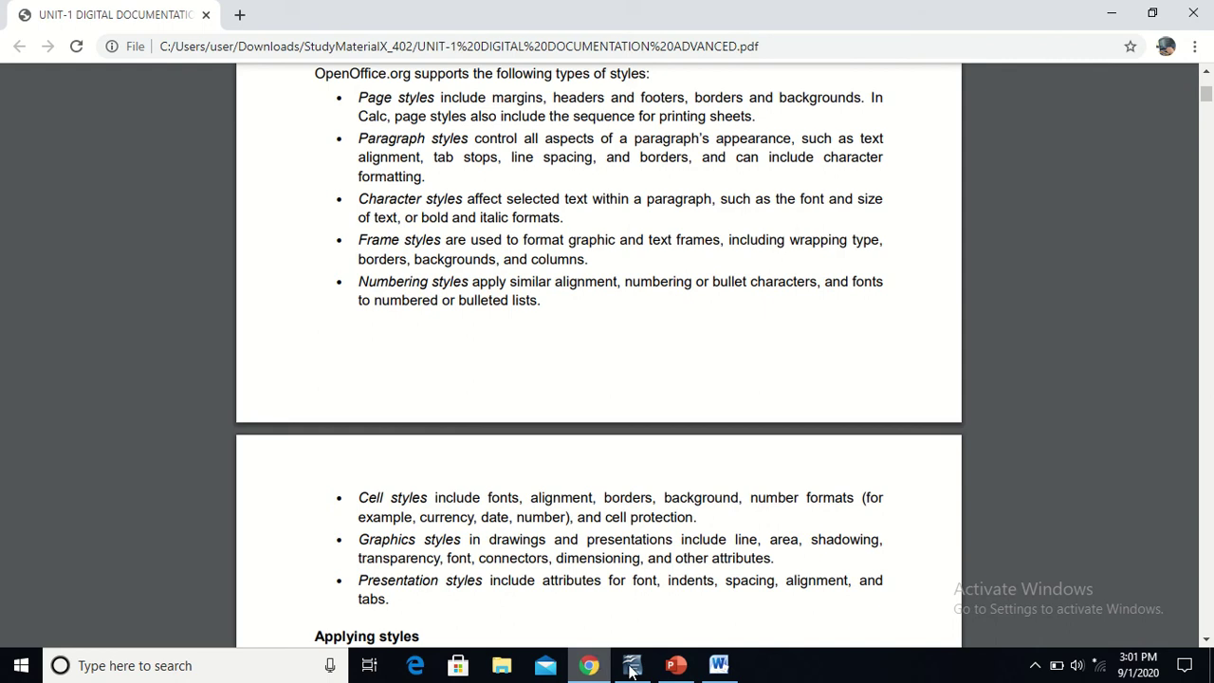
pyautogui.click(718, 665)
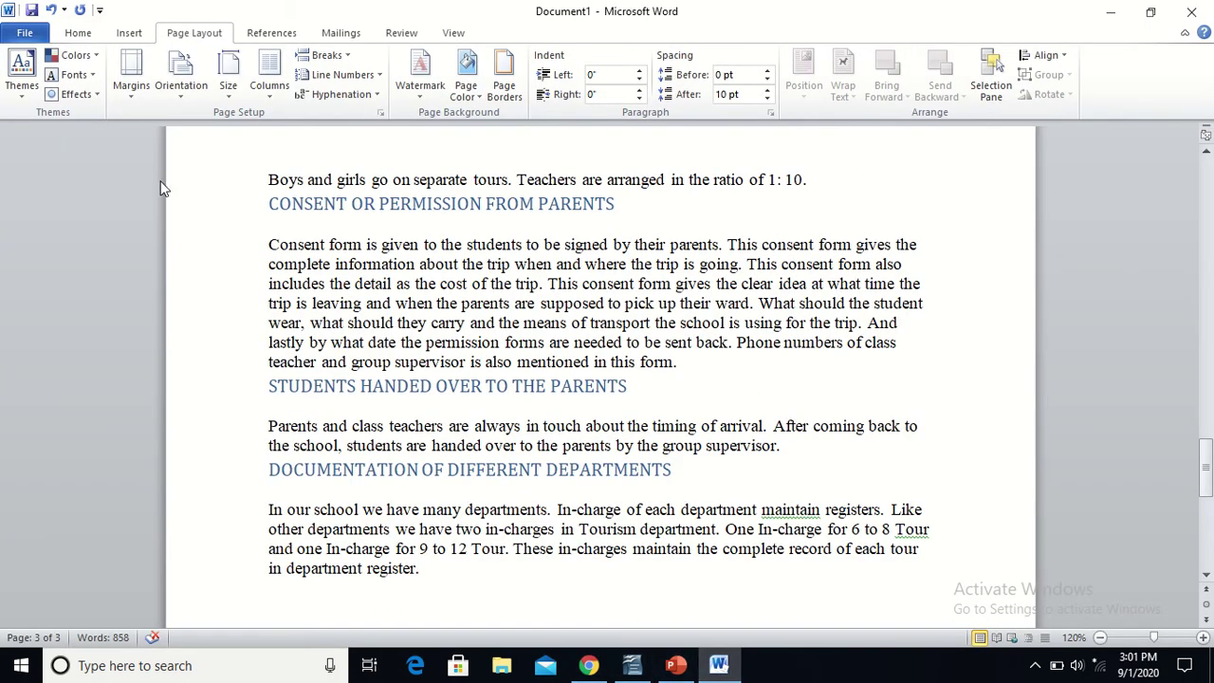
pyautogui.click(80, 31)
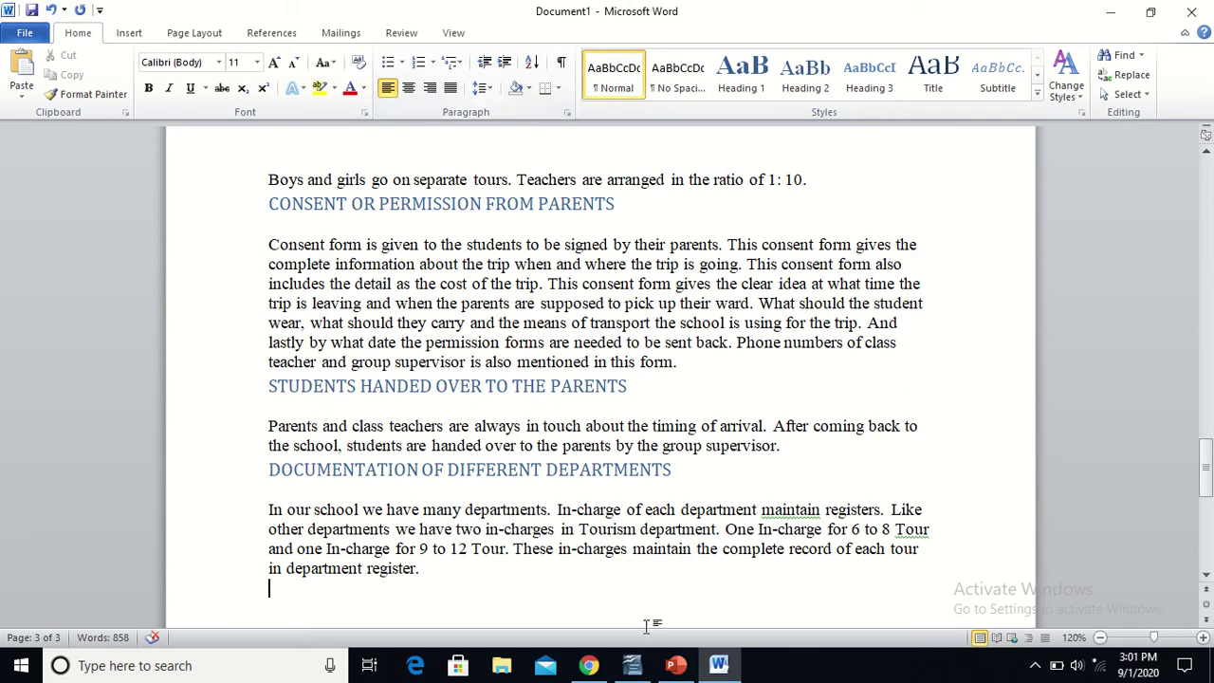
# Switch back to SOP.docx in OpenOffice Writer, dismiss the page style settings and open the paragraph formatting settings for the selected text.
pyautogui.click(632, 665)
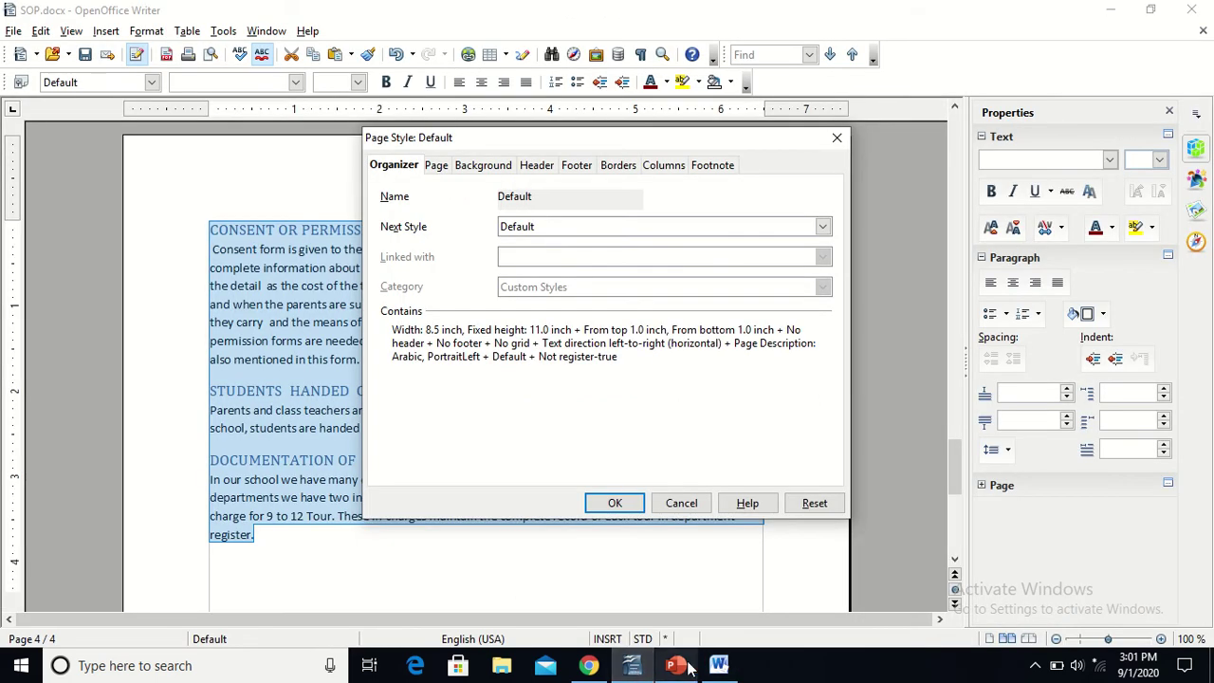
pyautogui.click(681, 503)
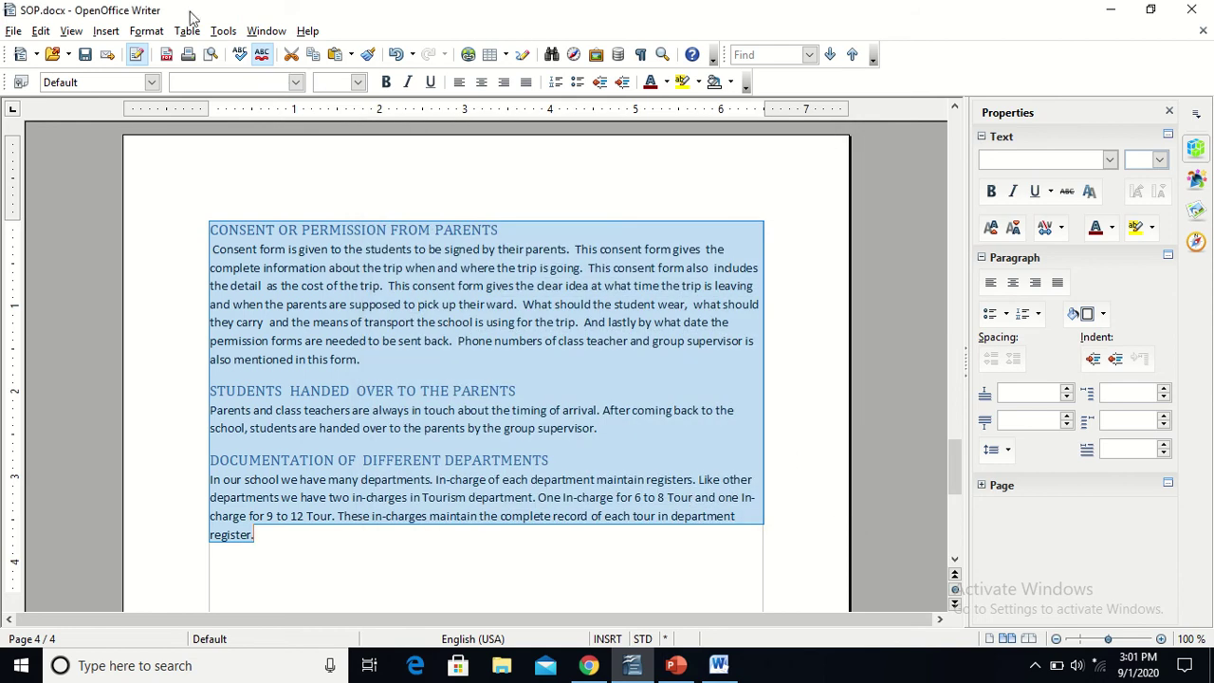
pyautogui.click(147, 31)
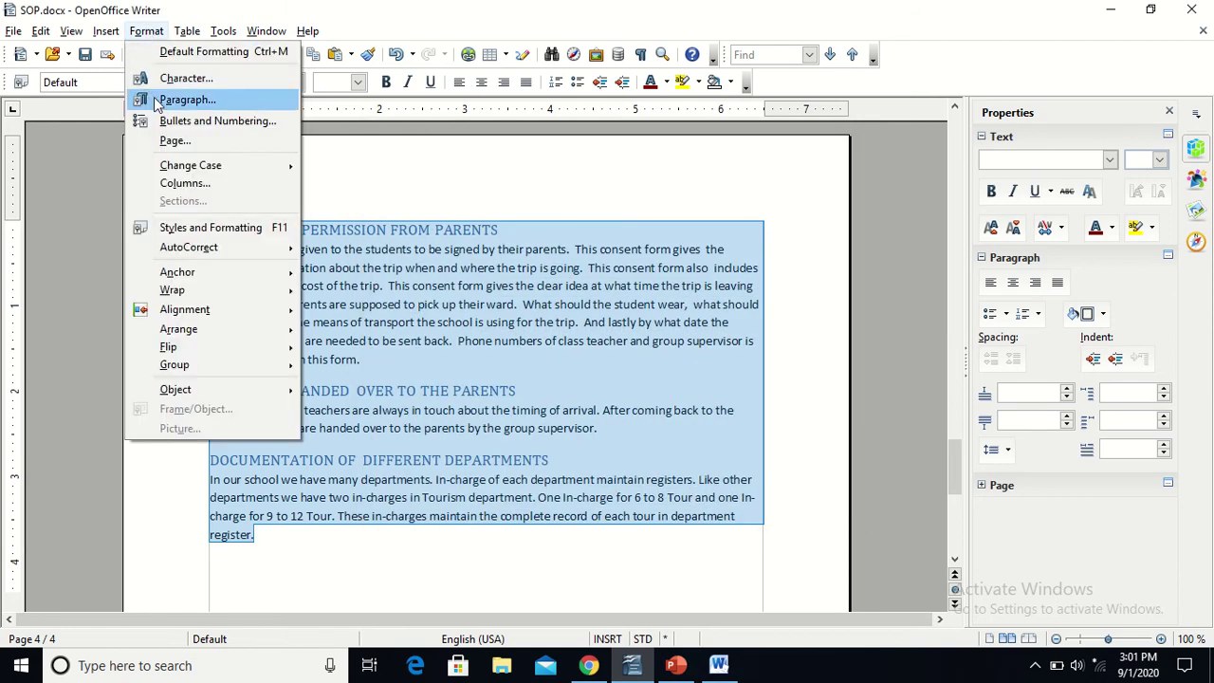
pyautogui.click(186, 100)
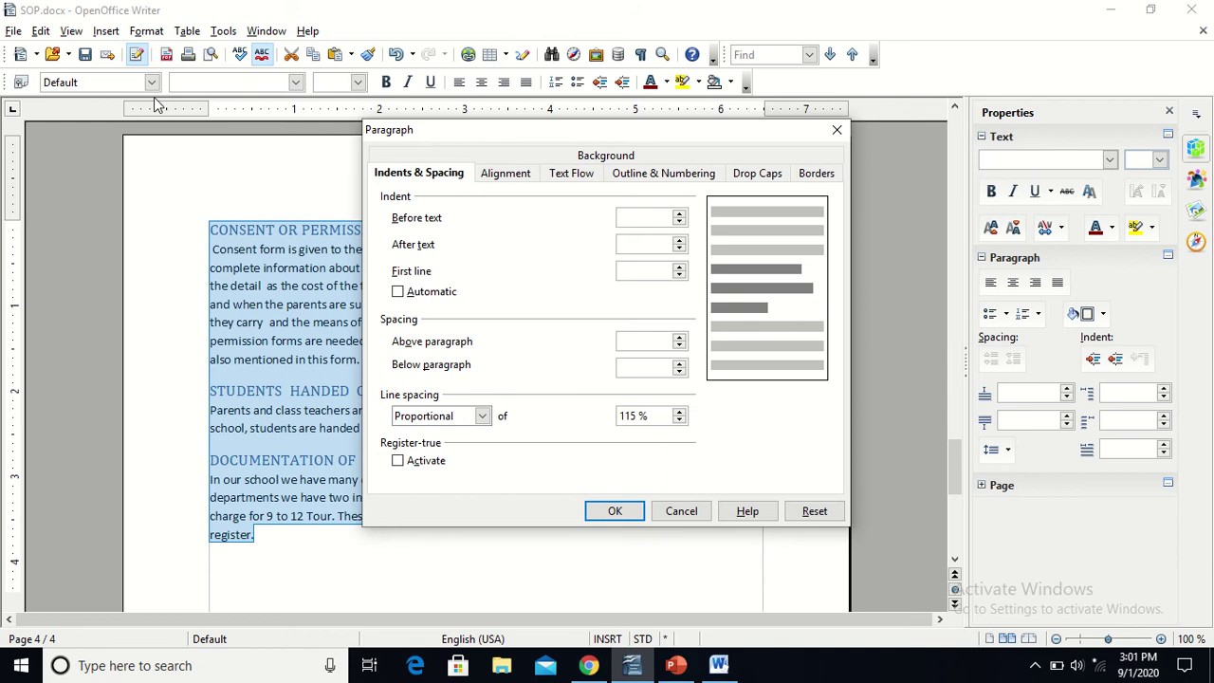
# Turn on drop caps for the selected text and apply them to the whole word.
pyautogui.click(757, 173)
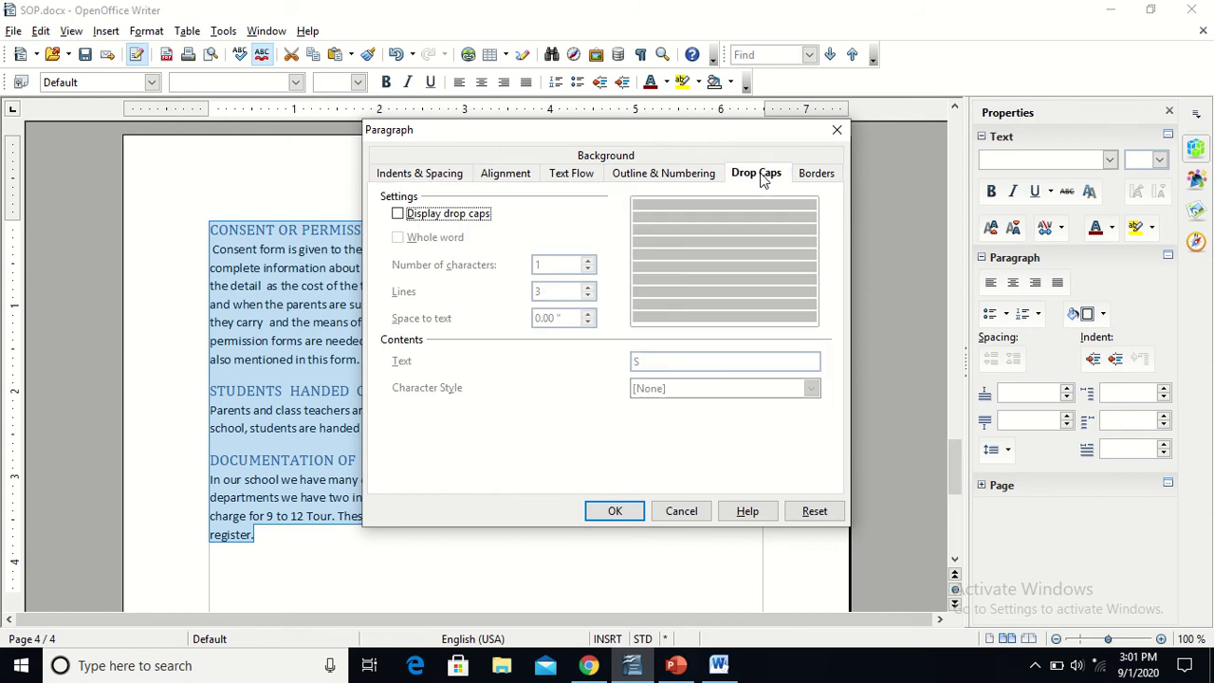
pyautogui.click(420, 216)
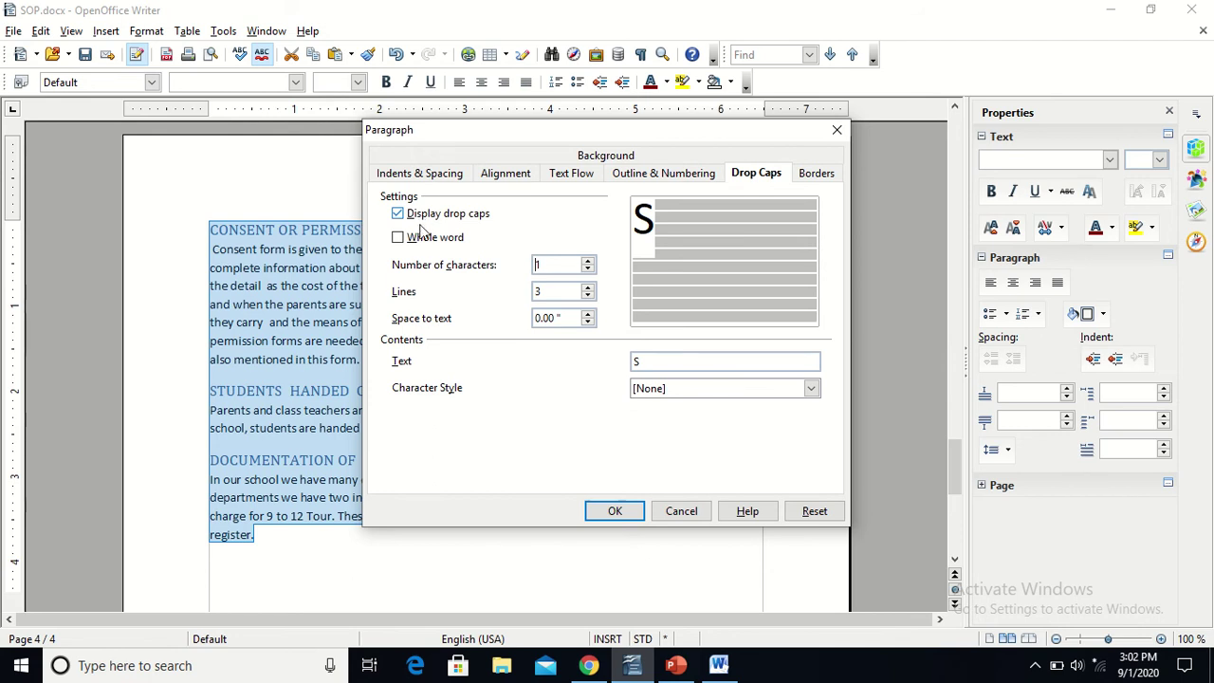
pyautogui.click(423, 243)
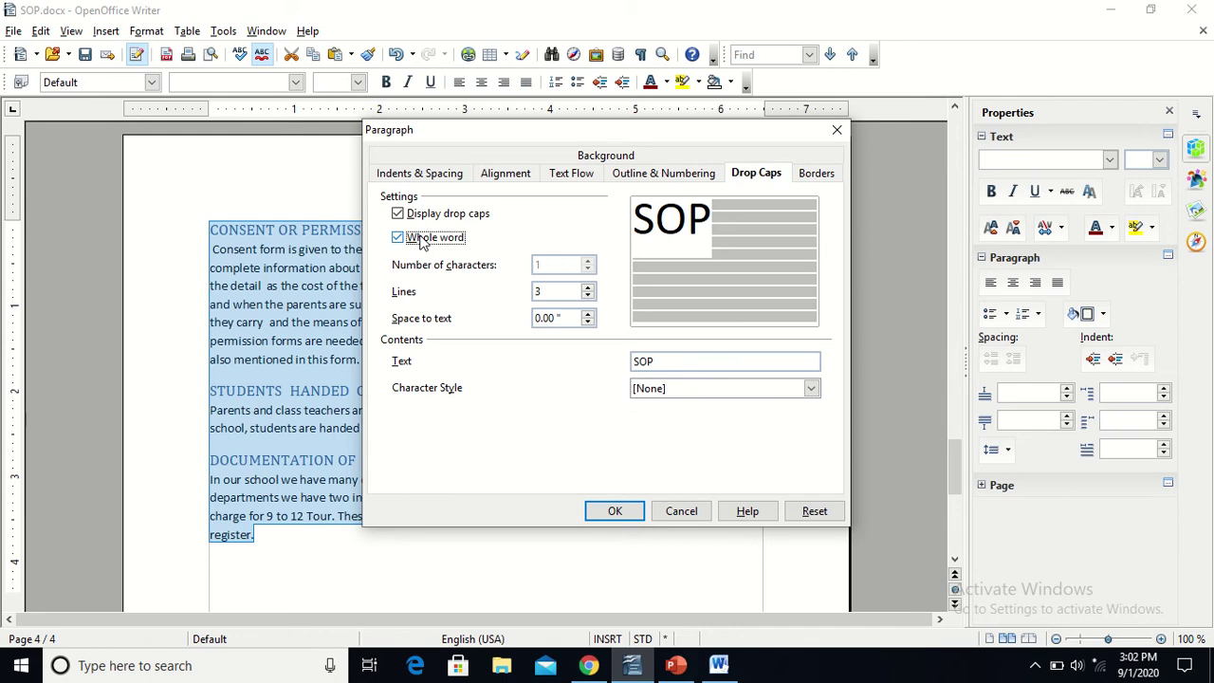
# Try extending the drop cap text to SOP MY FI, and shorten it back to SOP.
pyautogui.click(686, 362)
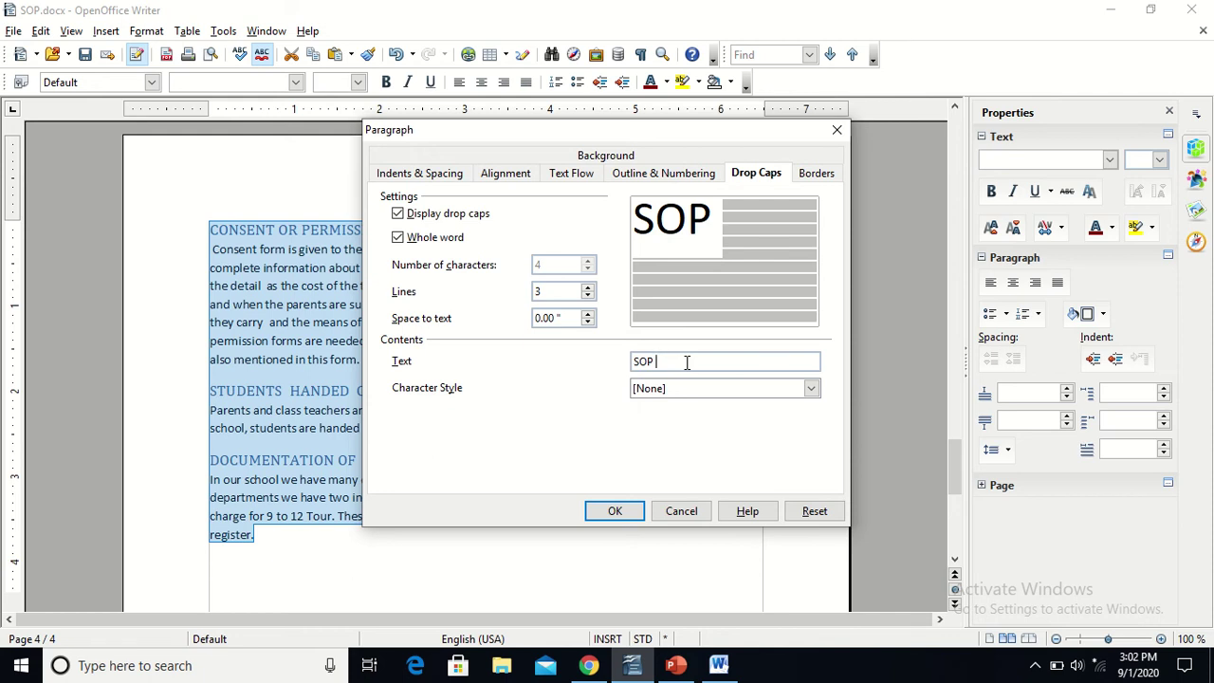
pyautogui.write('MY')
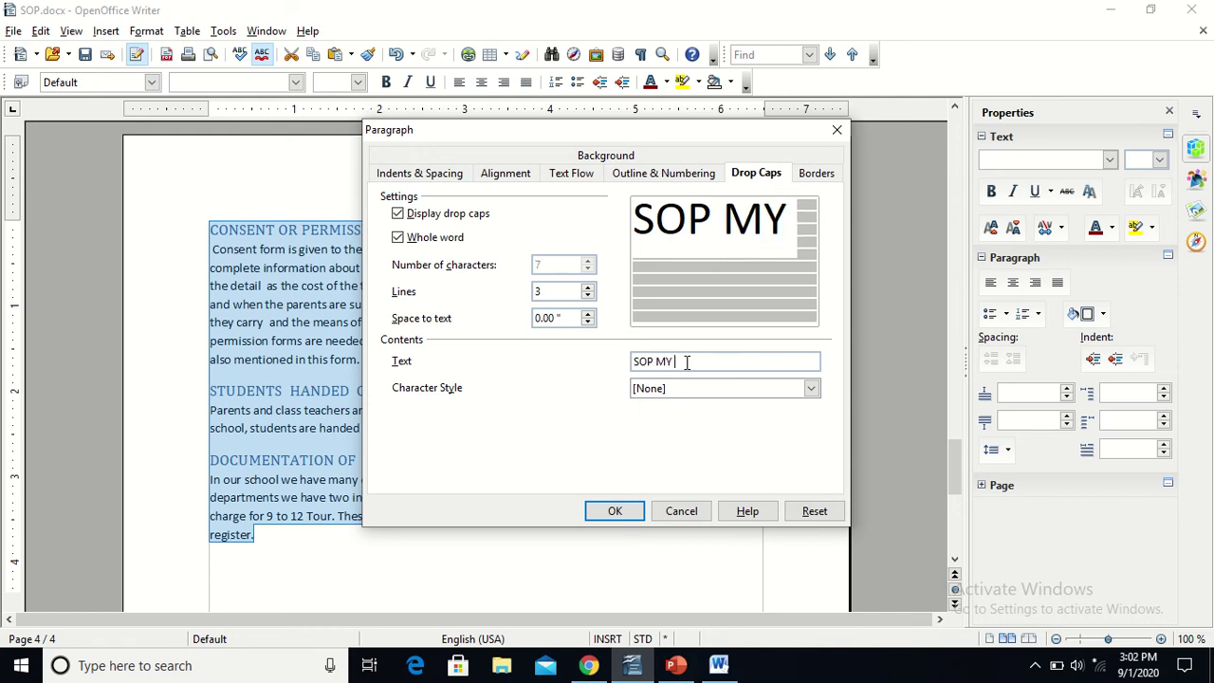
pyautogui.write(' FI')
pyautogui.press('BackSpace')
pyautogui.write('FI')
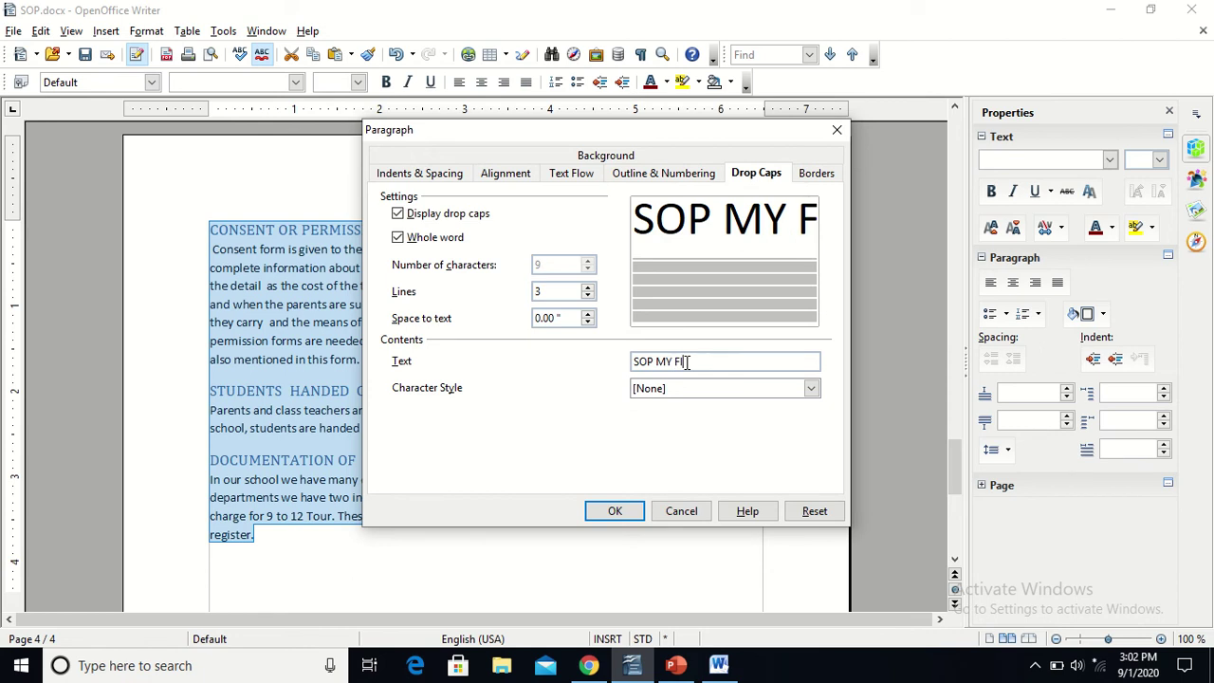
pyautogui.press('BackSpace')
pyautogui.press('BackSpace')
pyautogui.press('BackSpace')
pyautogui.press('BackSpace')
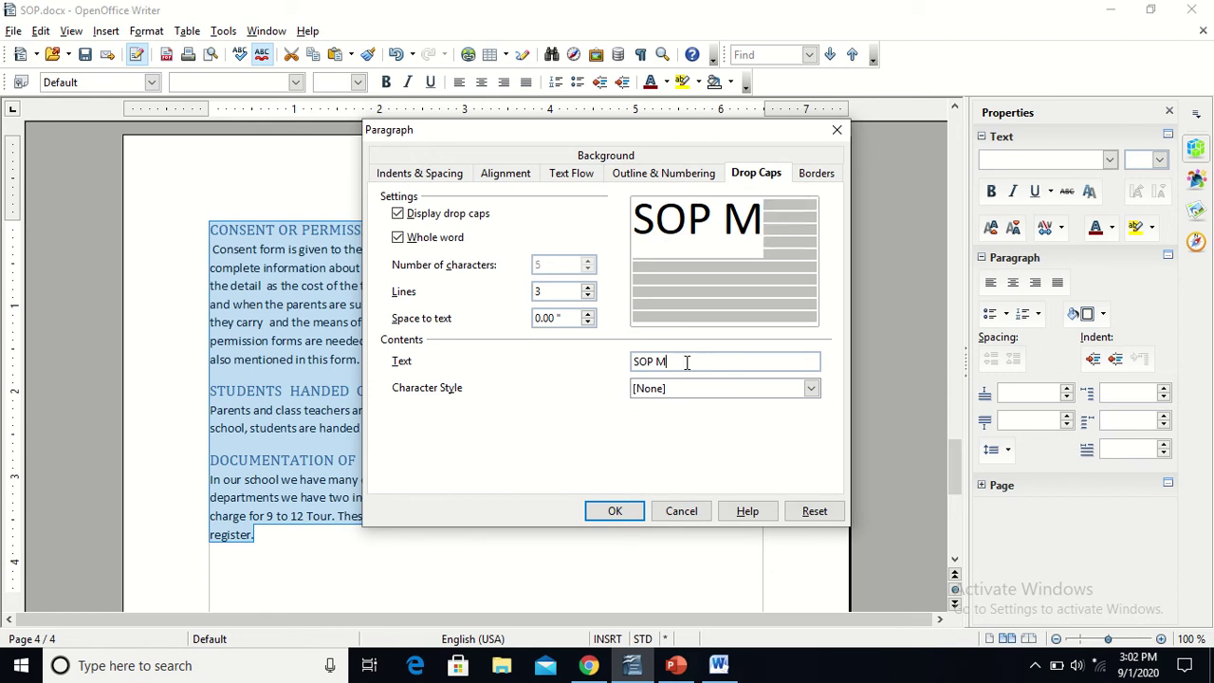
pyautogui.press('BackSpace')
pyautogui.press('BackSpace')
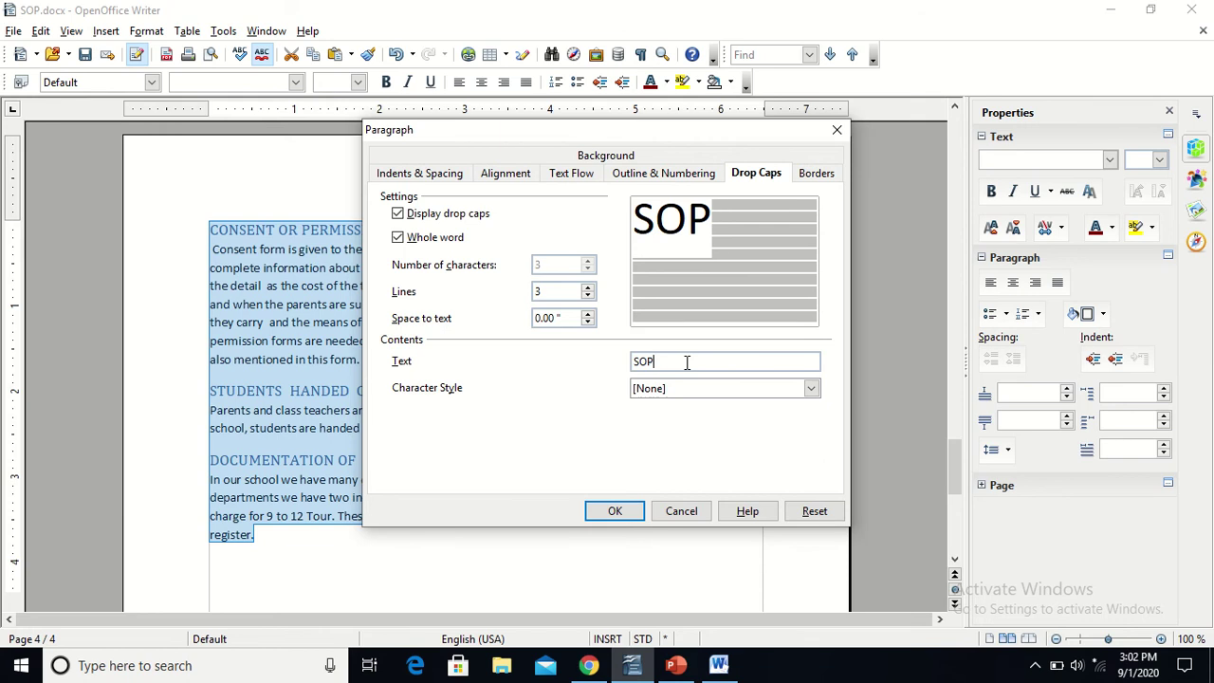
# Review the outline and numbering, border and text flow settings for the selected paragraphs.
pyautogui.click(694, 180)
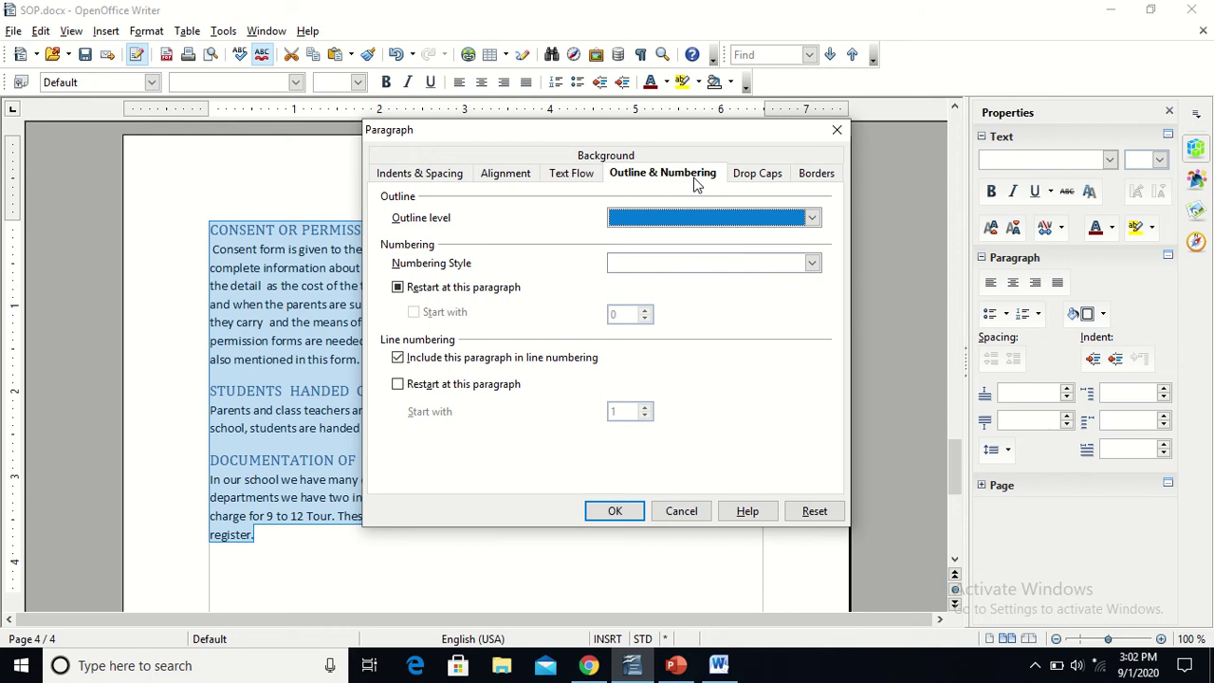
pyautogui.click(816, 175)
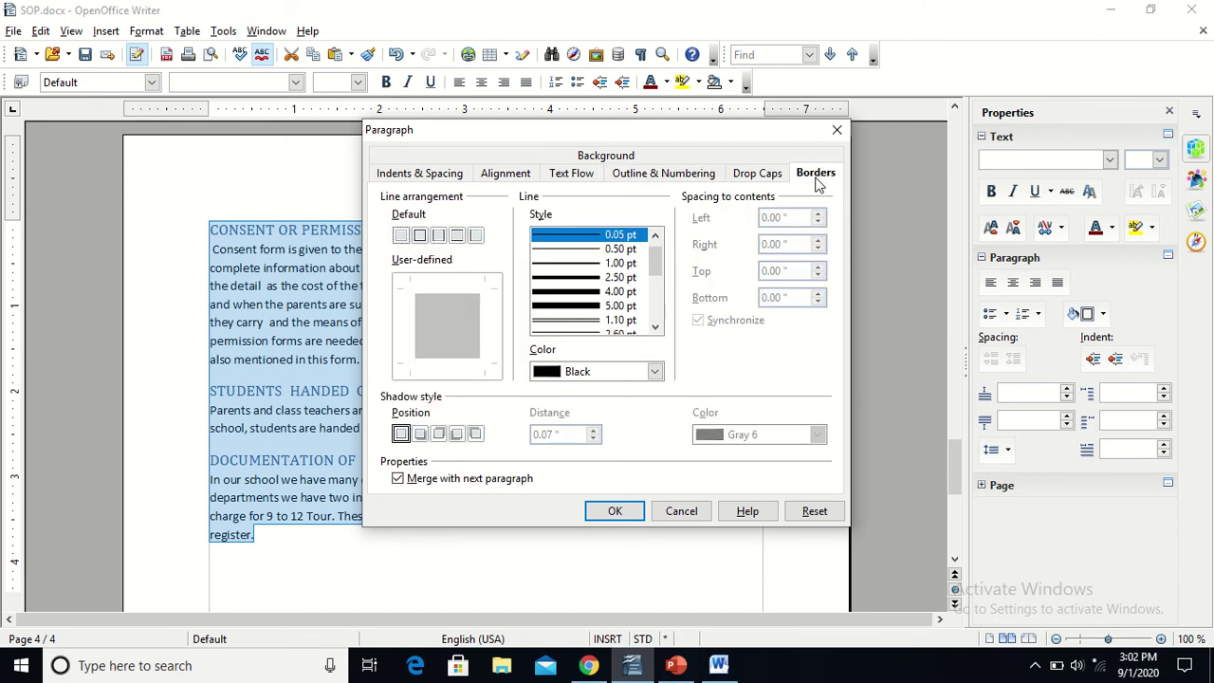
pyautogui.click(590, 174)
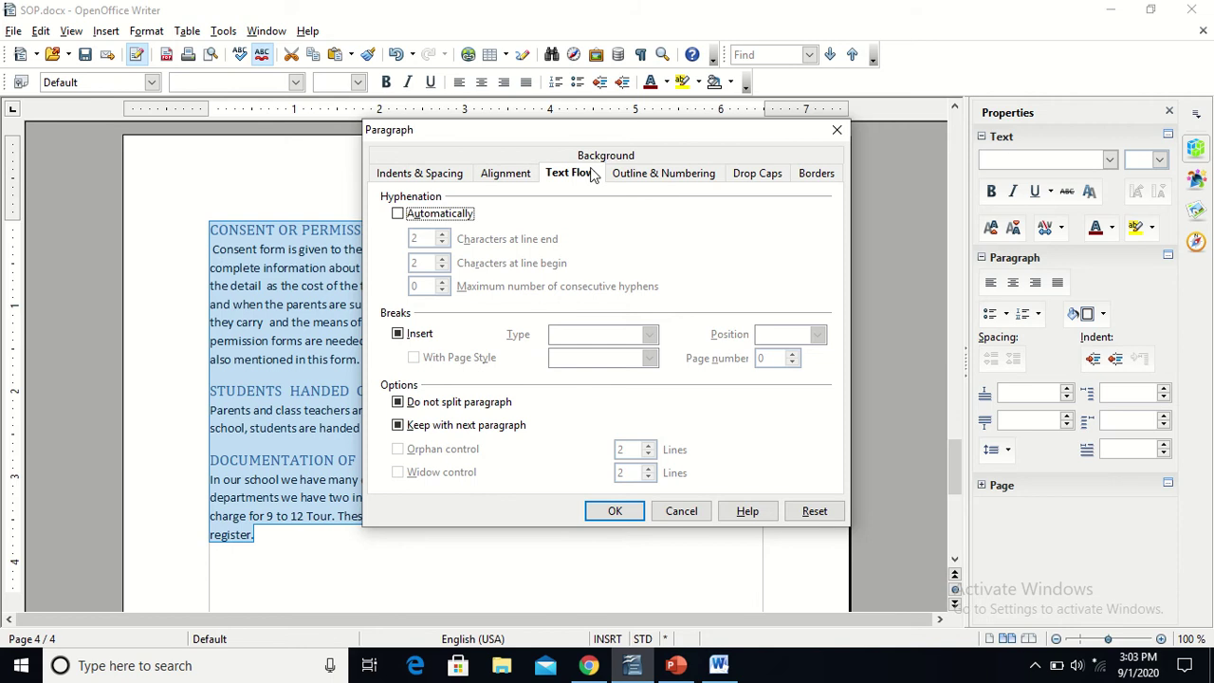
# Try Justified for the last line's alignment, check the text-to-text alignment options, and dismiss the paragraph settings.
pyautogui.click(511, 178)
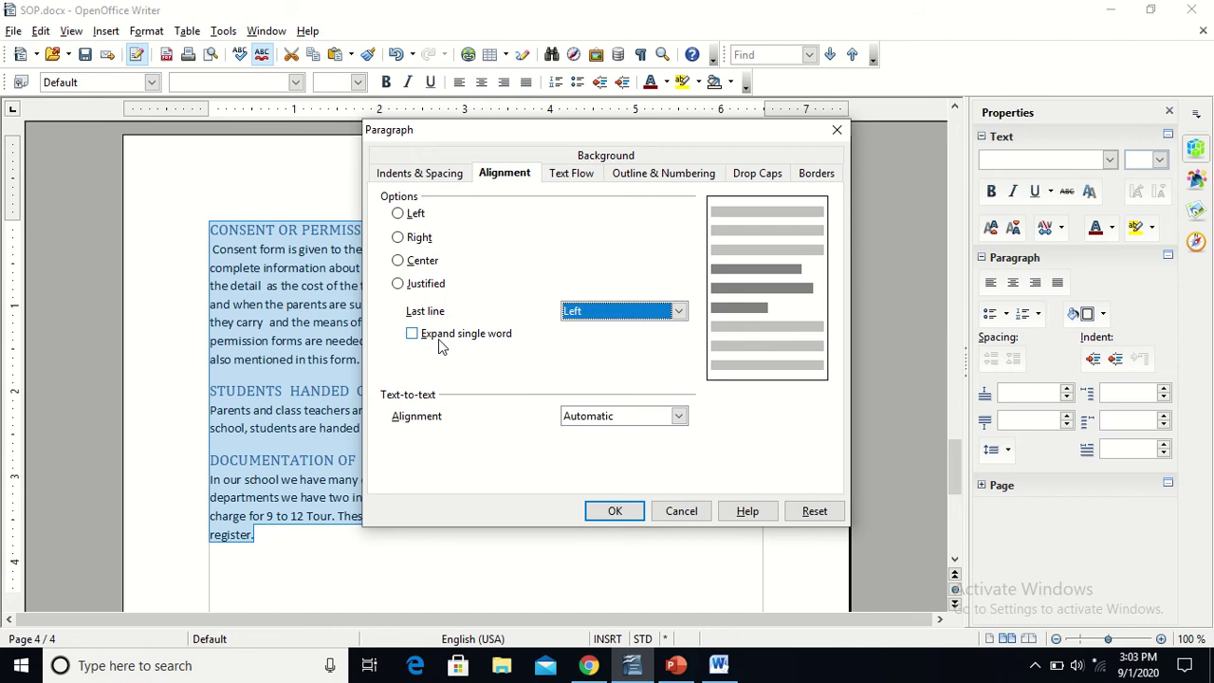
pyautogui.click(619, 315)
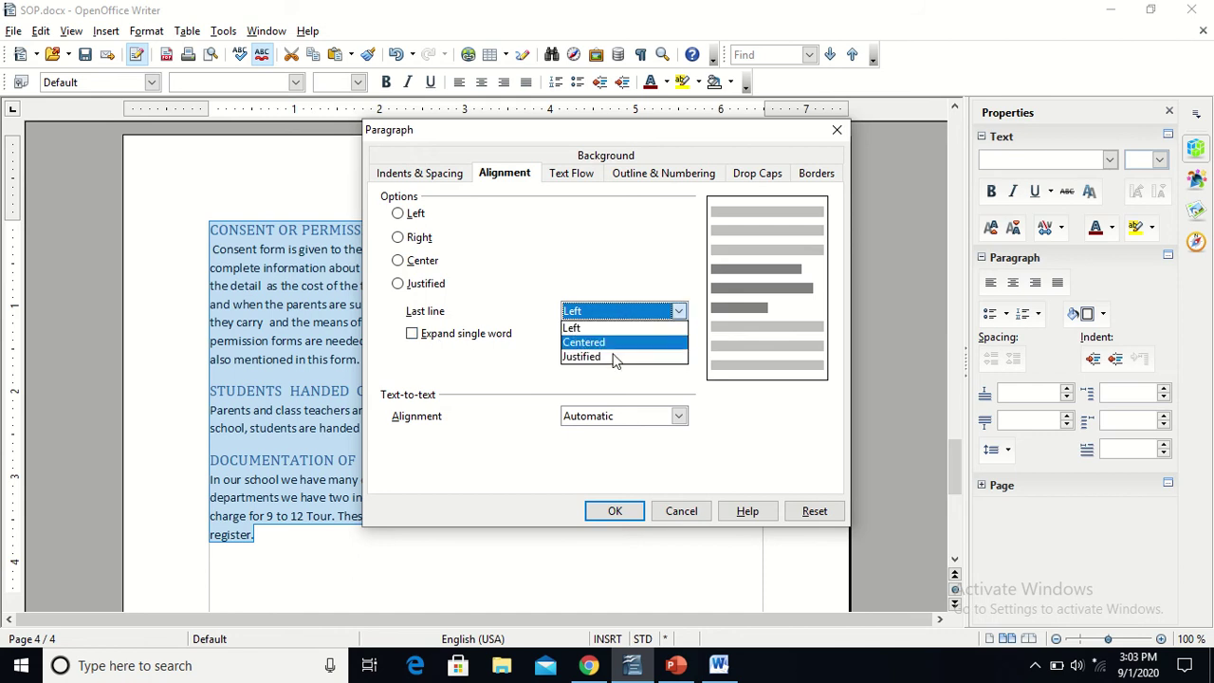
pyautogui.click(614, 357)
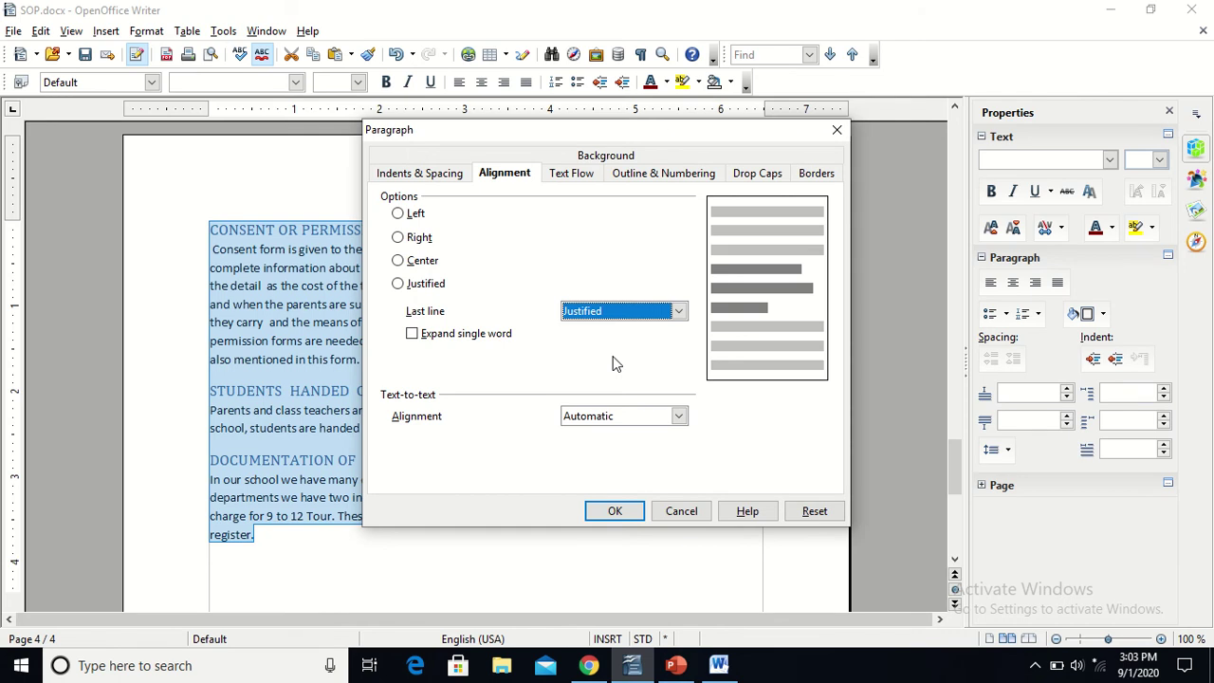
pyautogui.click(631, 418)
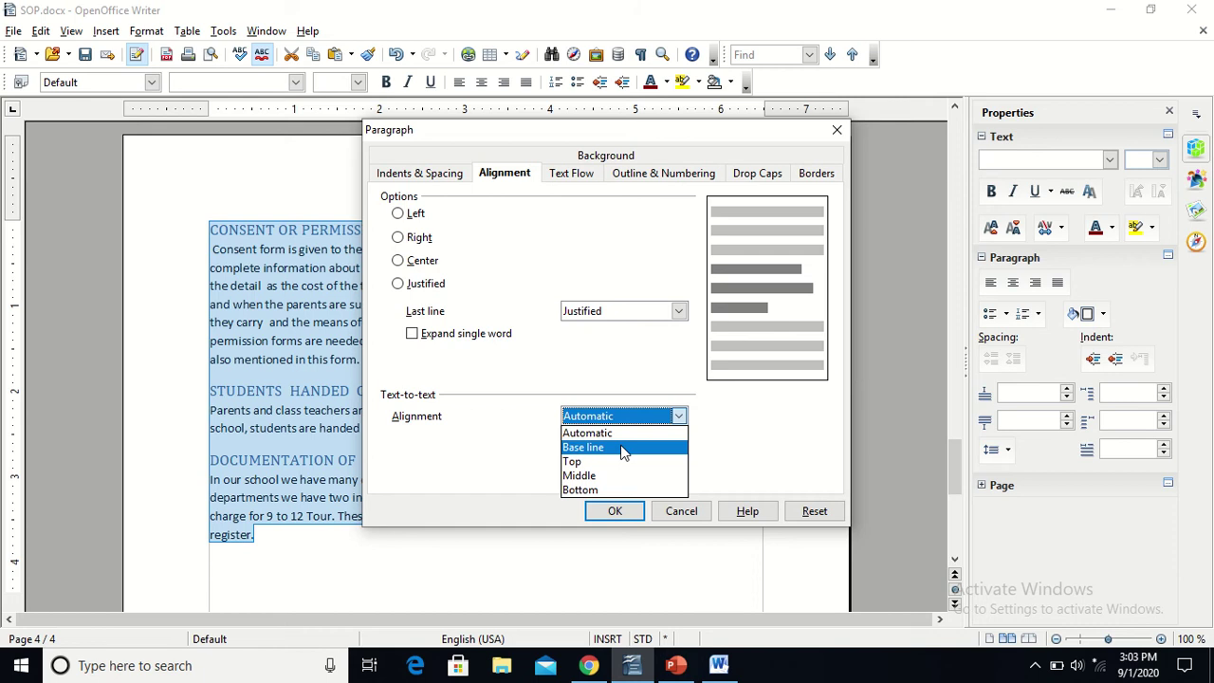
pyautogui.click(684, 513)
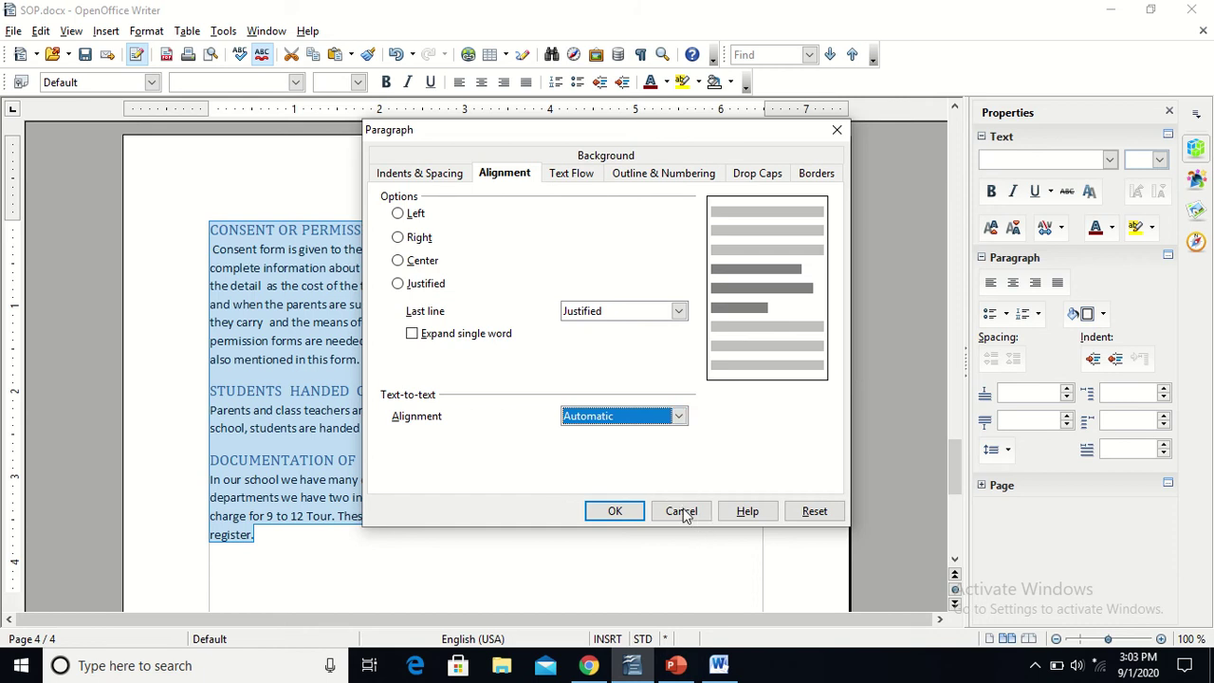
pyautogui.click(683, 512)
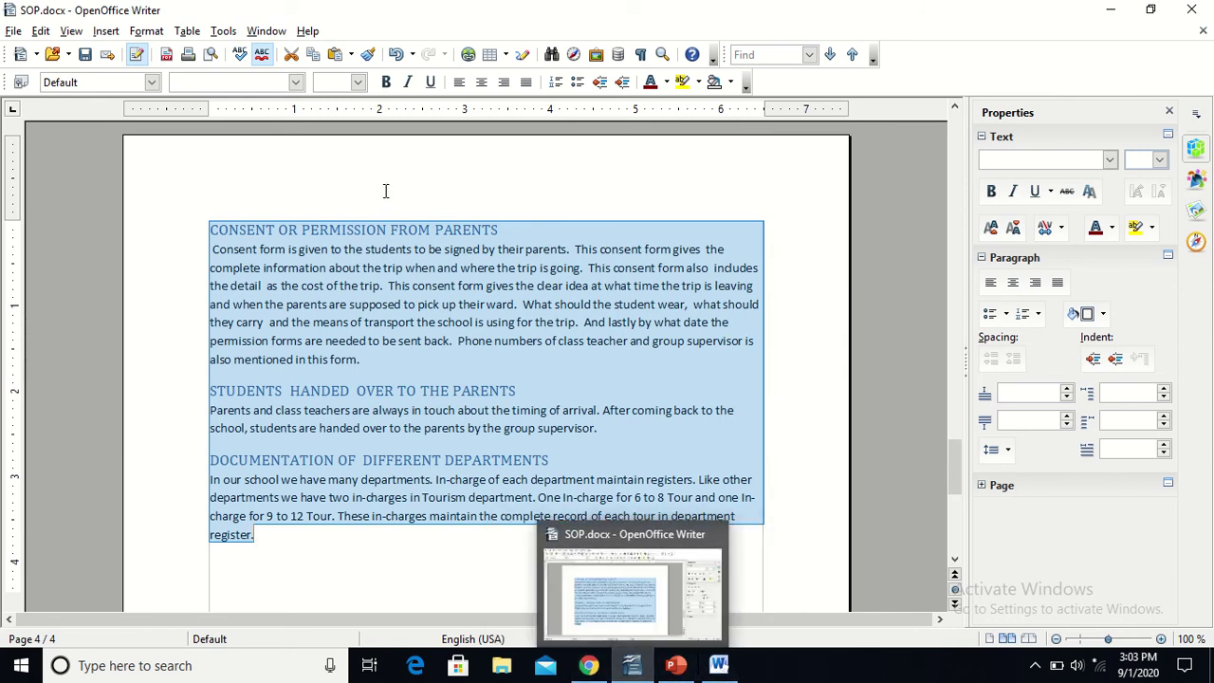
# Switch to Chrome to check the style types described in the PDF, and return to SOP.docx in OpenOffice Writer.
pyautogui.click(146, 30)
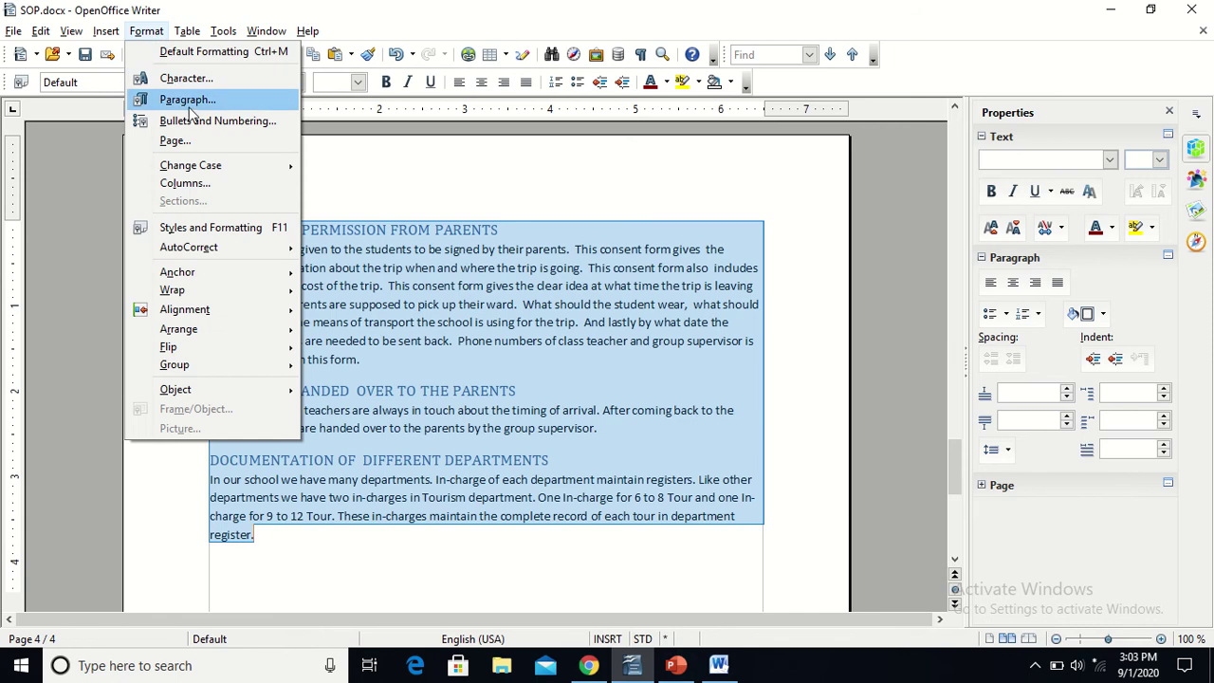
pyautogui.click(721, 666)
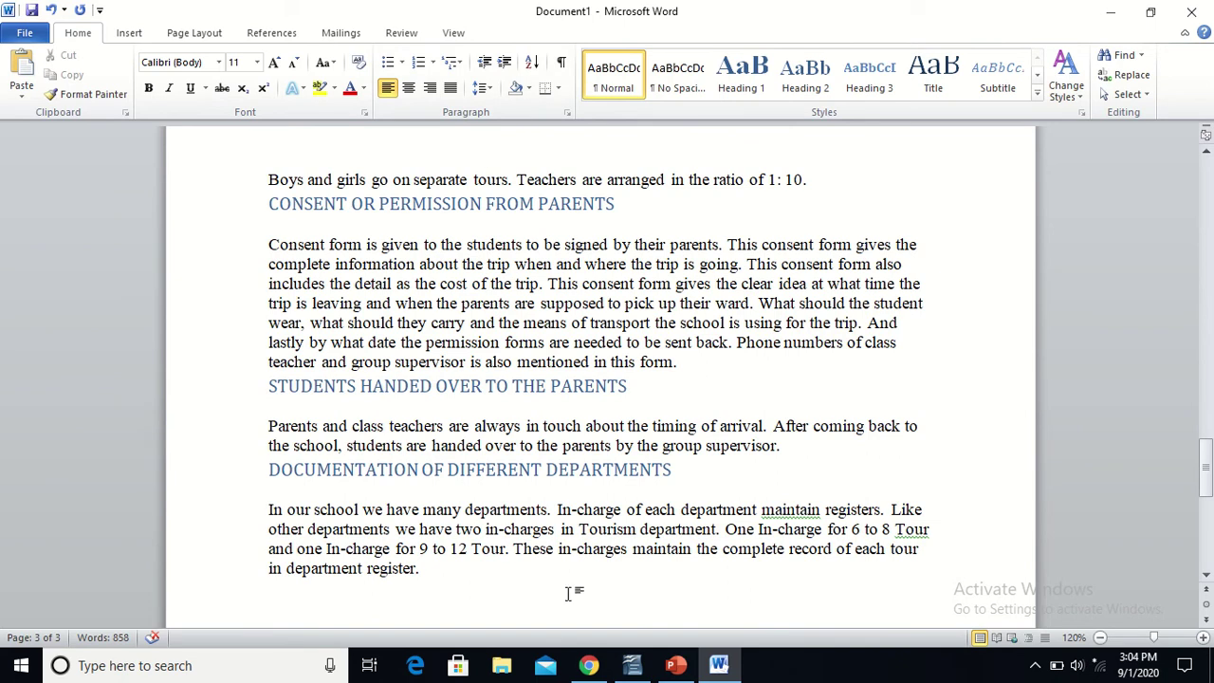
pyautogui.click(588, 664)
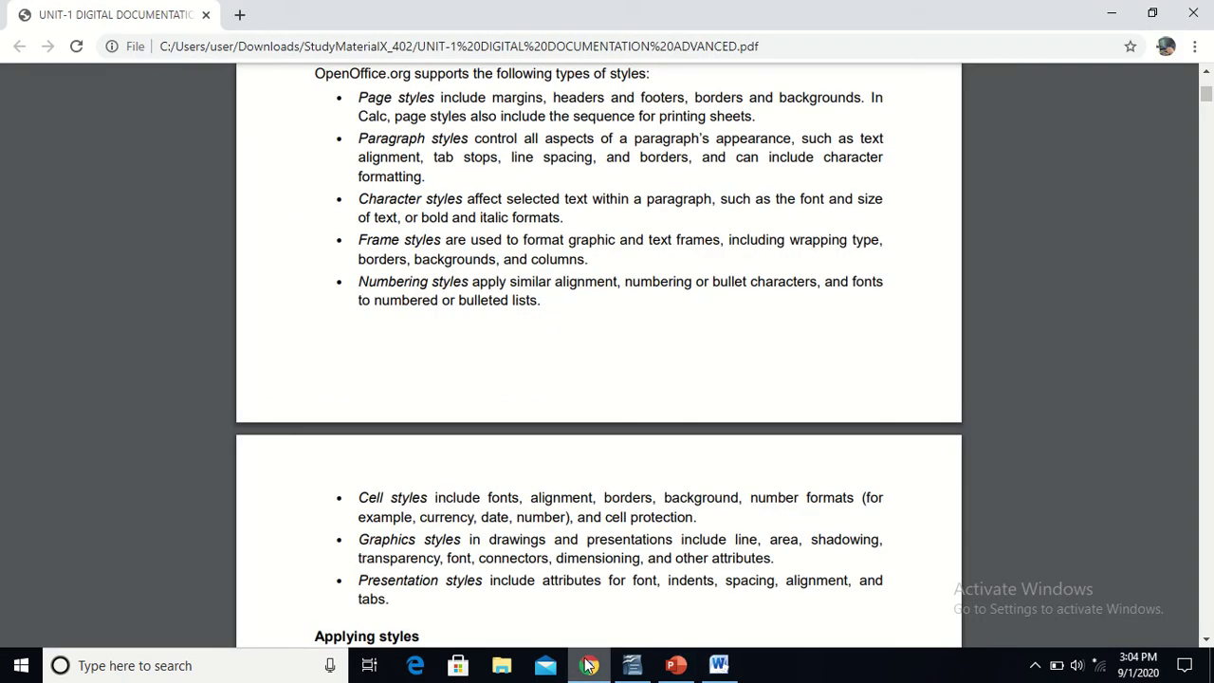
pyautogui.click(721, 666)
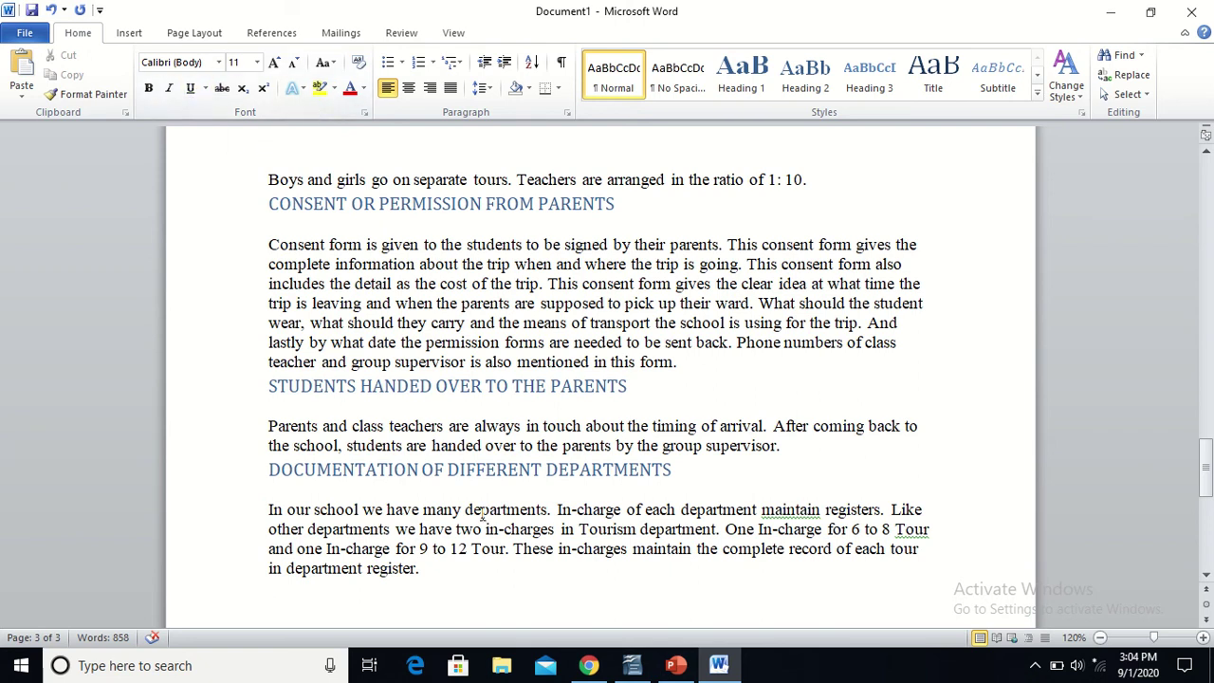
pyautogui.click(631, 667)
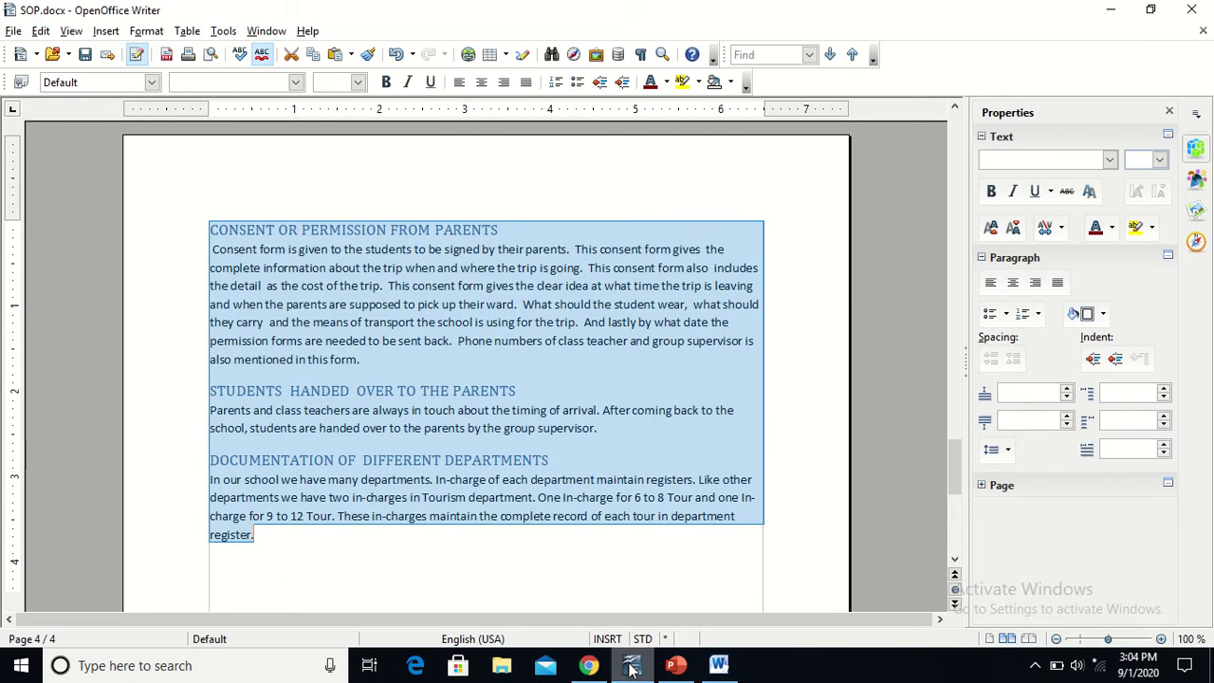
# Open the character formatting for the selected text and review its font, font effects, position and hyperlink settings.
pyautogui.click(156, 32)
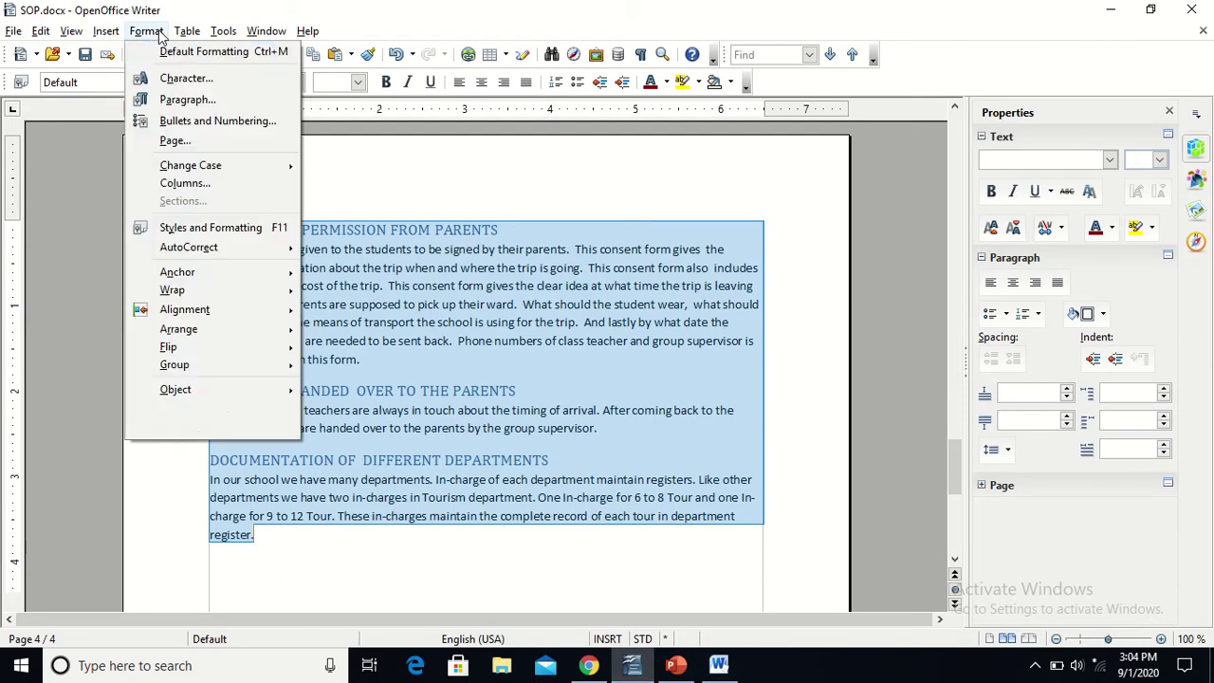
pyautogui.click(179, 80)
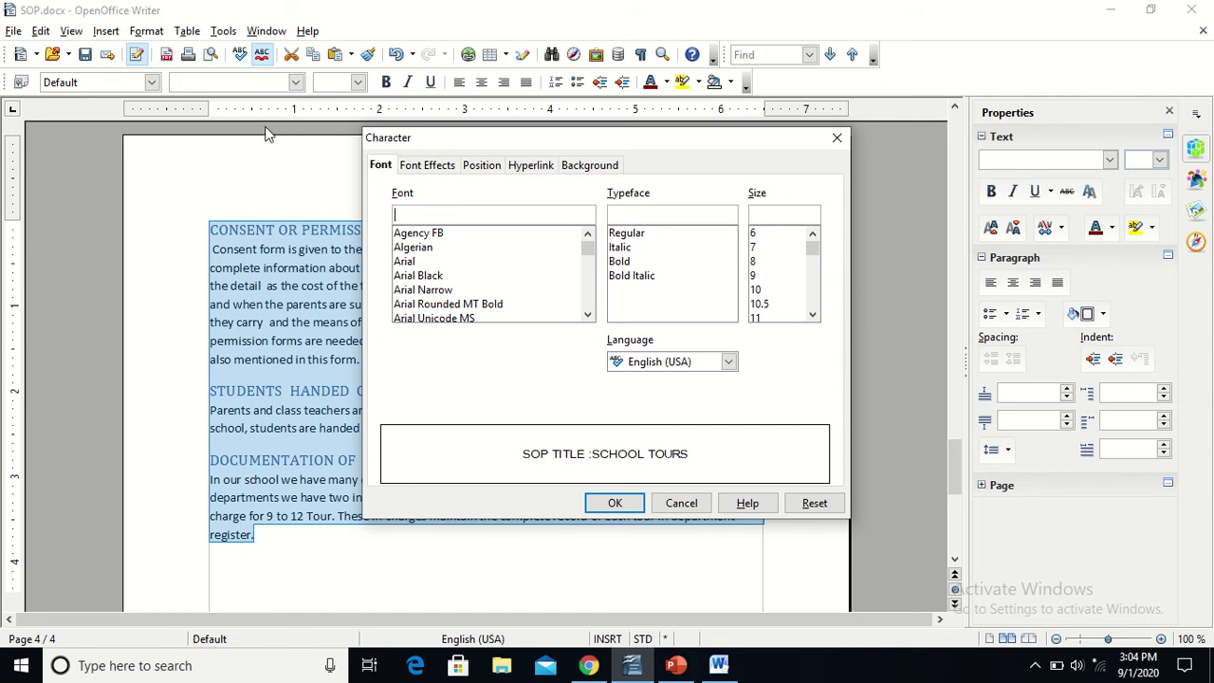
pyautogui.click(411, 167)
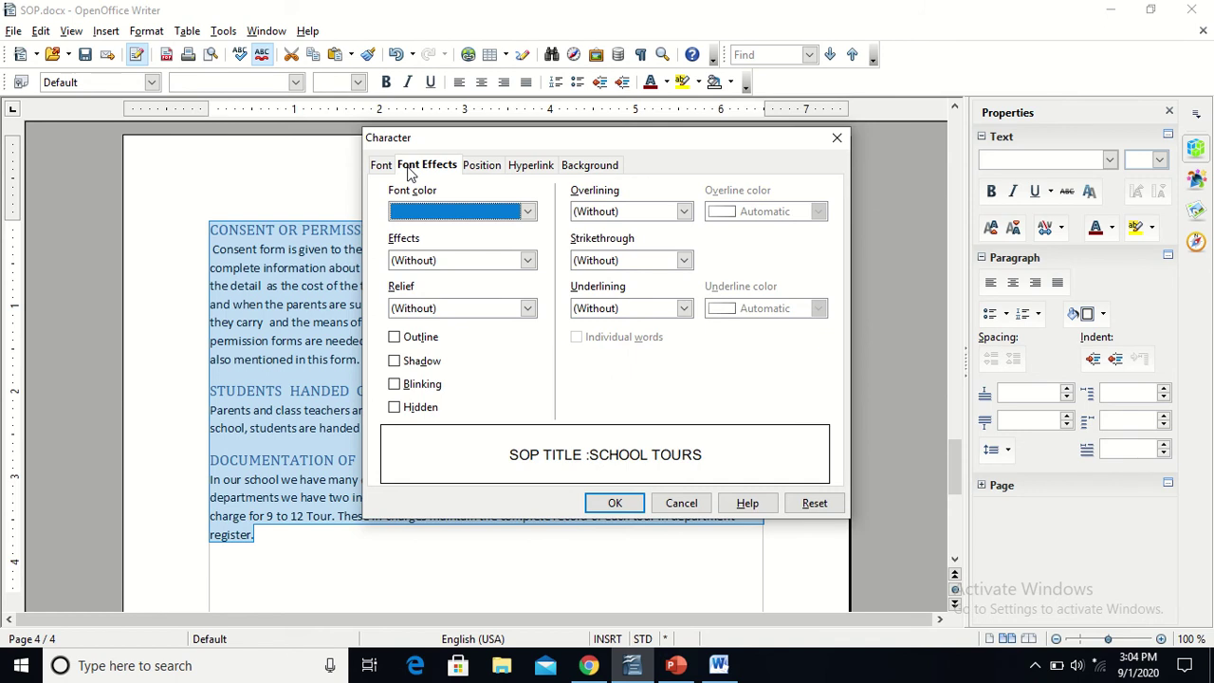
pyautogui.click(471, 168)
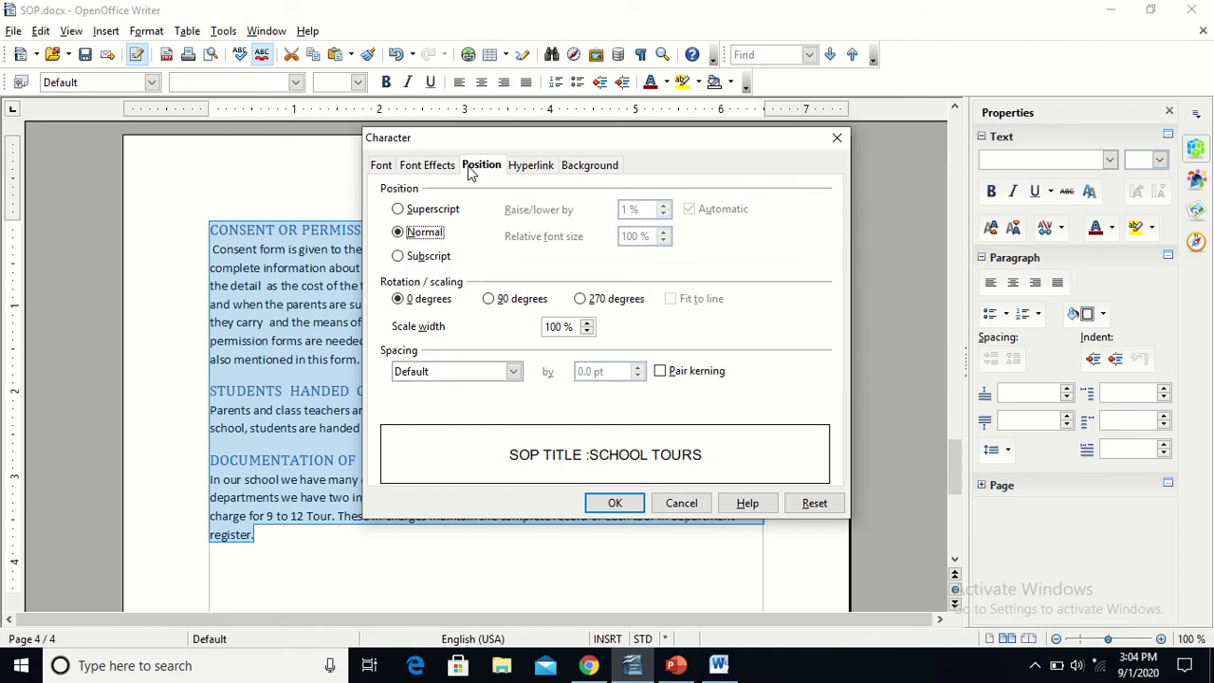
pyautogui.click(520, 166)
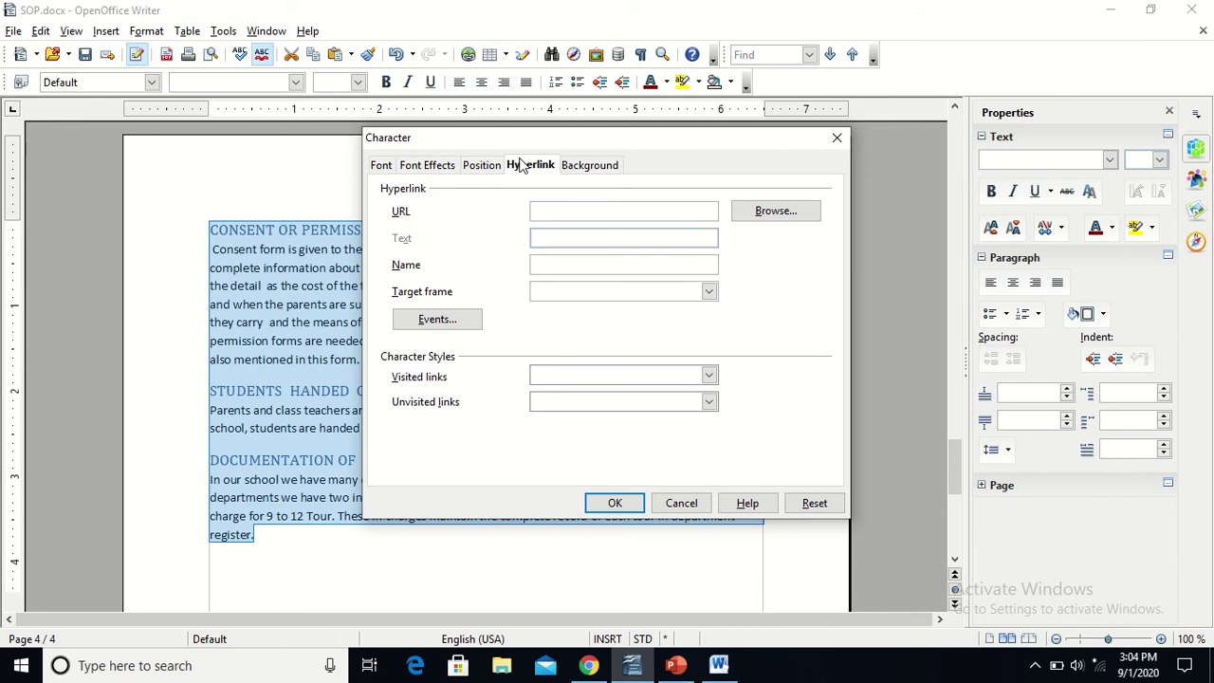
# Try a Turquoise 5 character background on the selected text, and undo it.
pyautogui.click(583, 171)
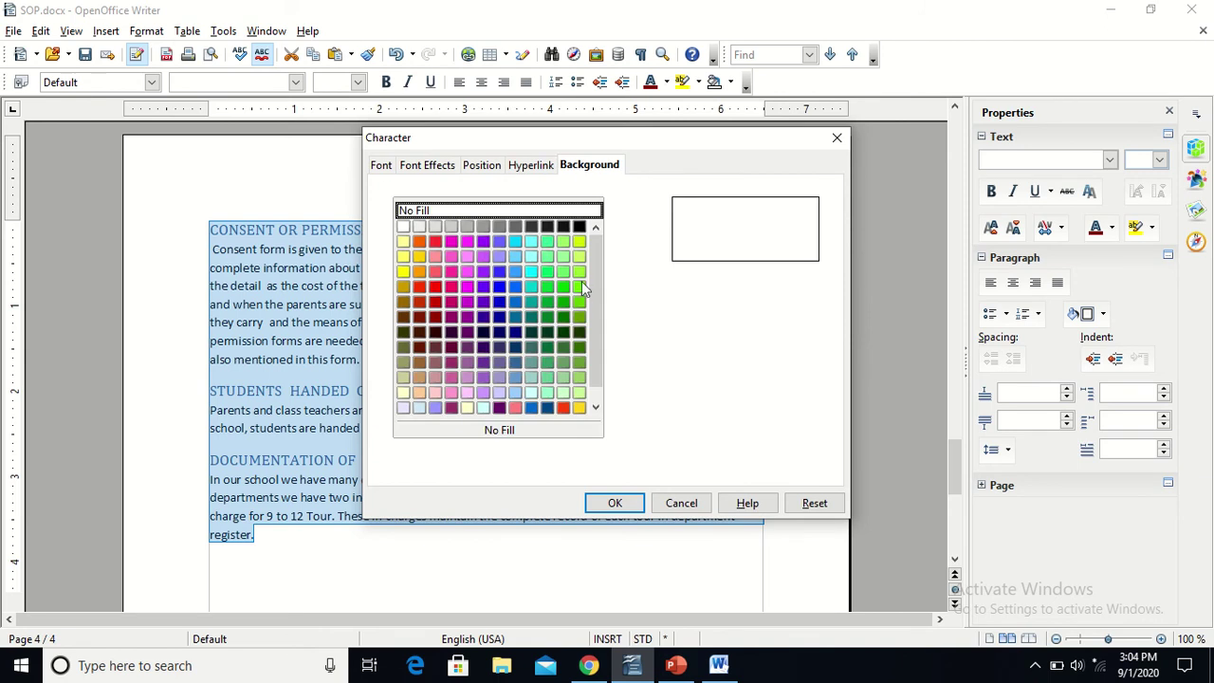
pyautogui.click(548, 328)
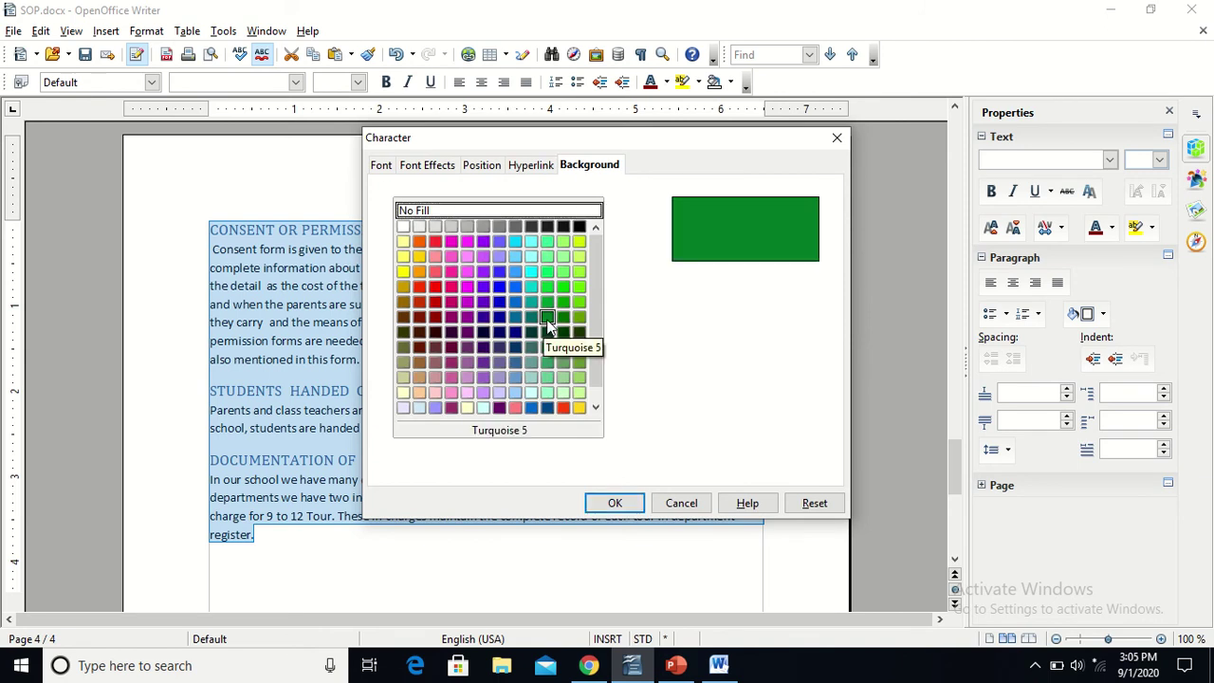
pyautogui.click(613, 503)
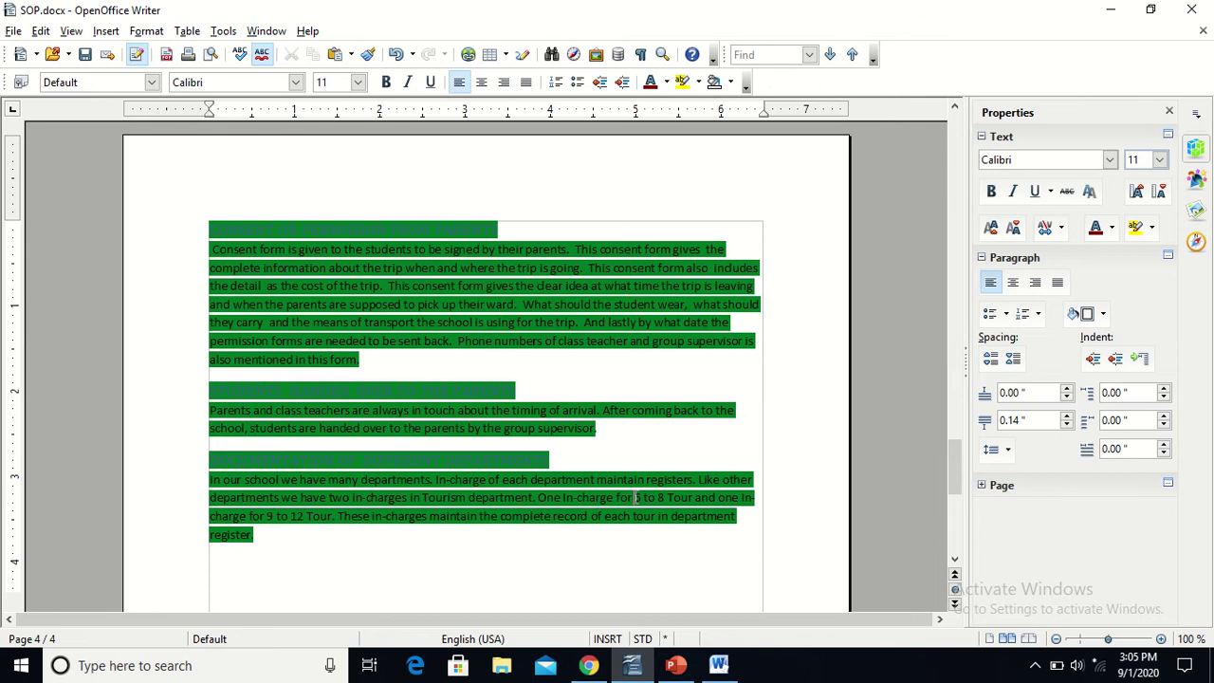
pyautogui.hotkey('ctrl', 'z')
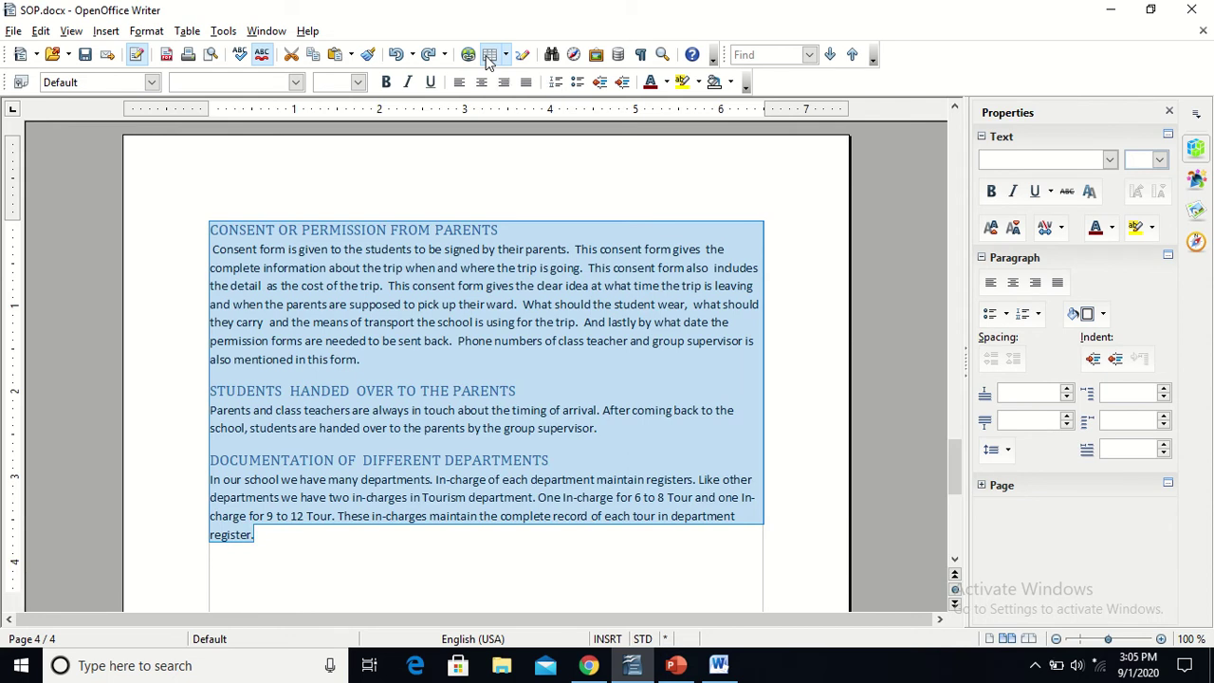
# Switch to Word, highlight "go on separate tours" in yellow and try a text effect on that sentence.
pyautogui.click(719, 667)
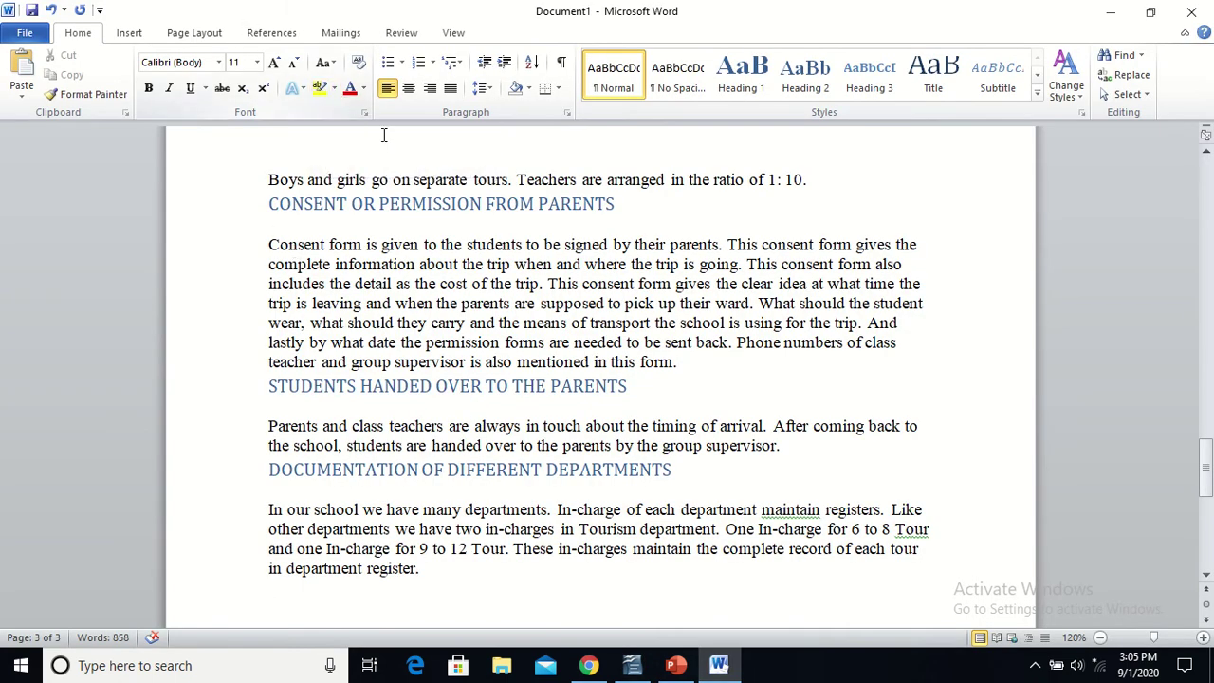
pyautogui.hotkey('ctrl', 'v')
pyautogui.click(373, 177)
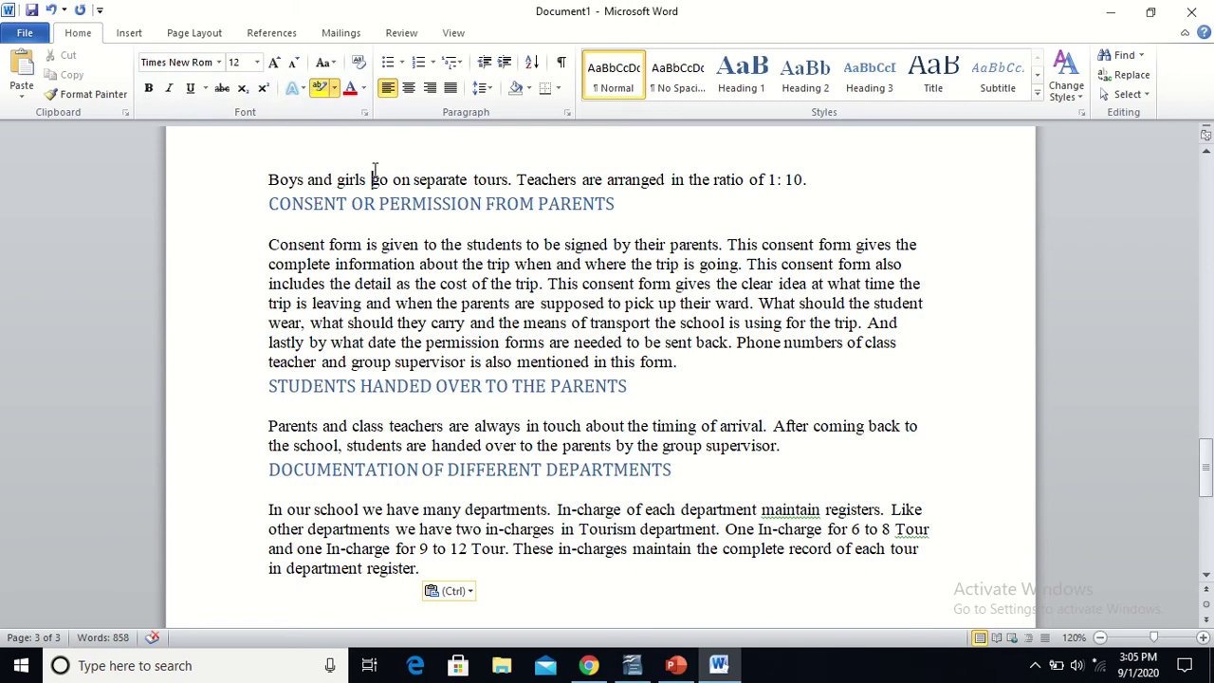
pyautogui.moveTo(375, 177); pyautogui.dragTo(510, 179)
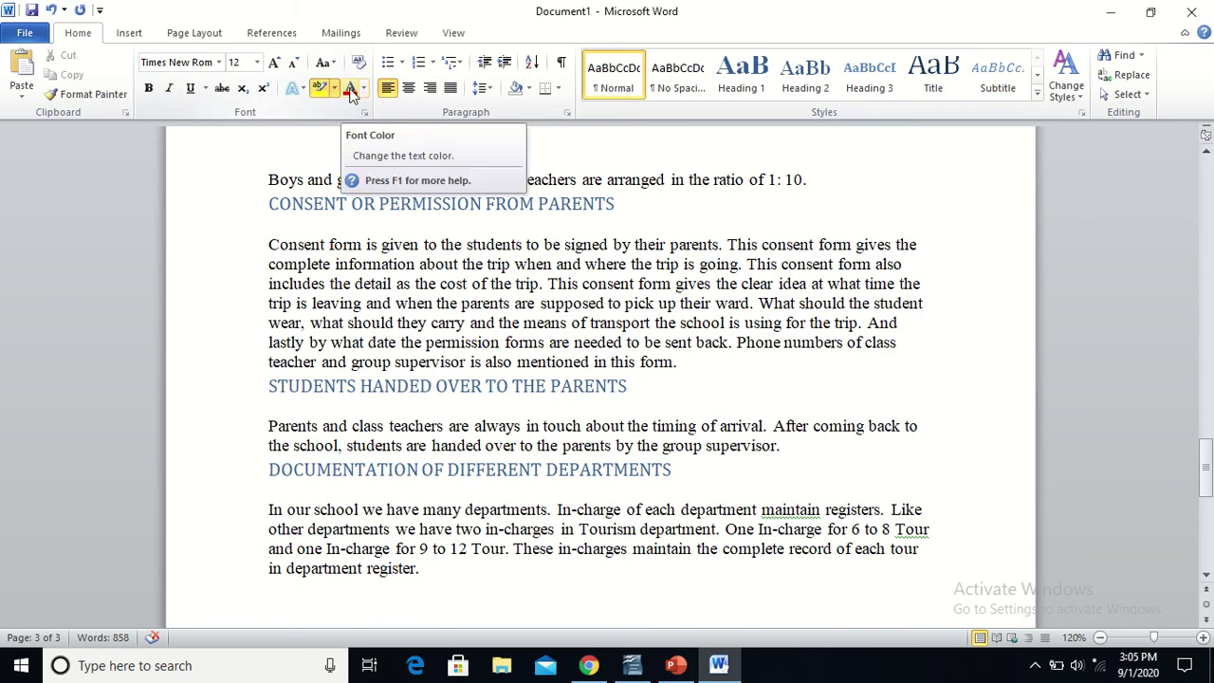
pyautogui.click(294, 89)
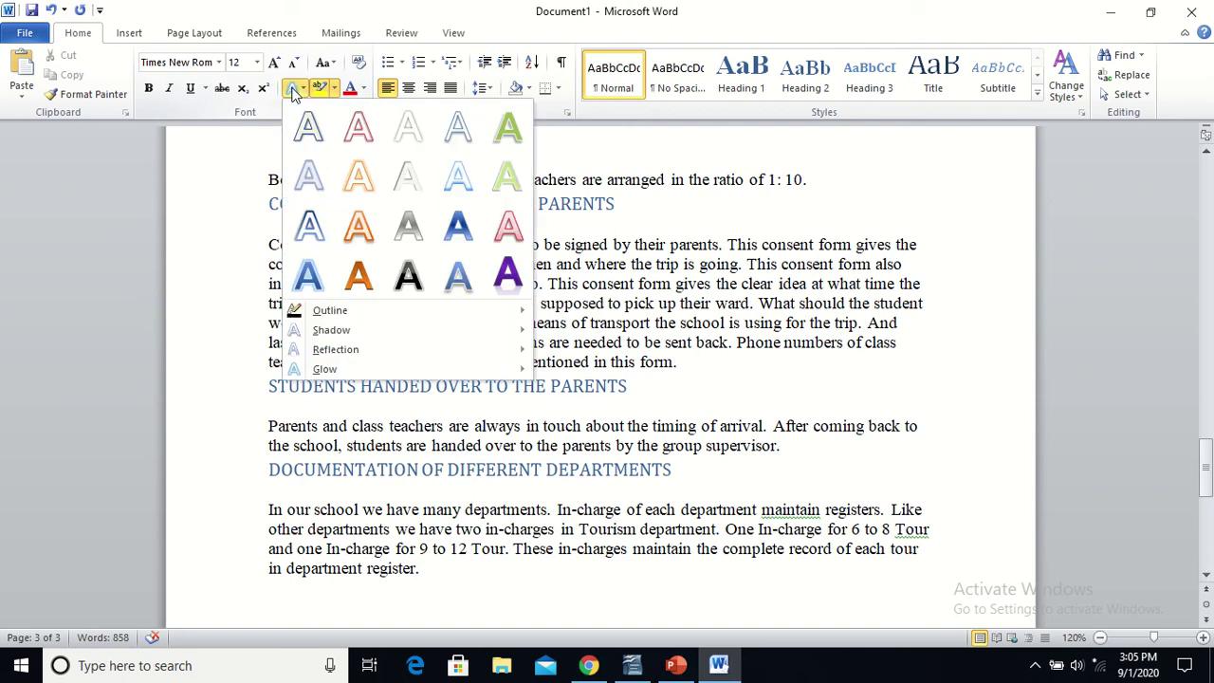
pyautogui.click(416, 228)
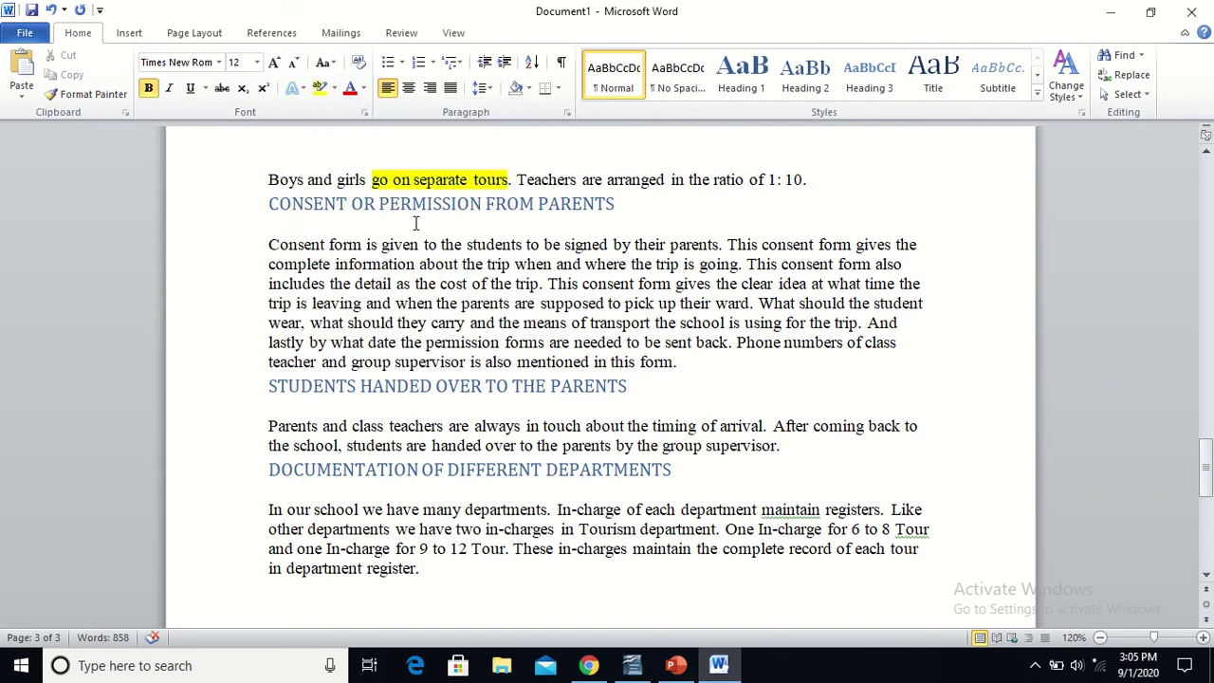
# Undo the yellow highlighting of "go on separate tours".
pyautogui.click(506, 303)
pyautogui.hotkey('ctrl', 'z')
pyautogui.hotkey('ctrl', 'z')
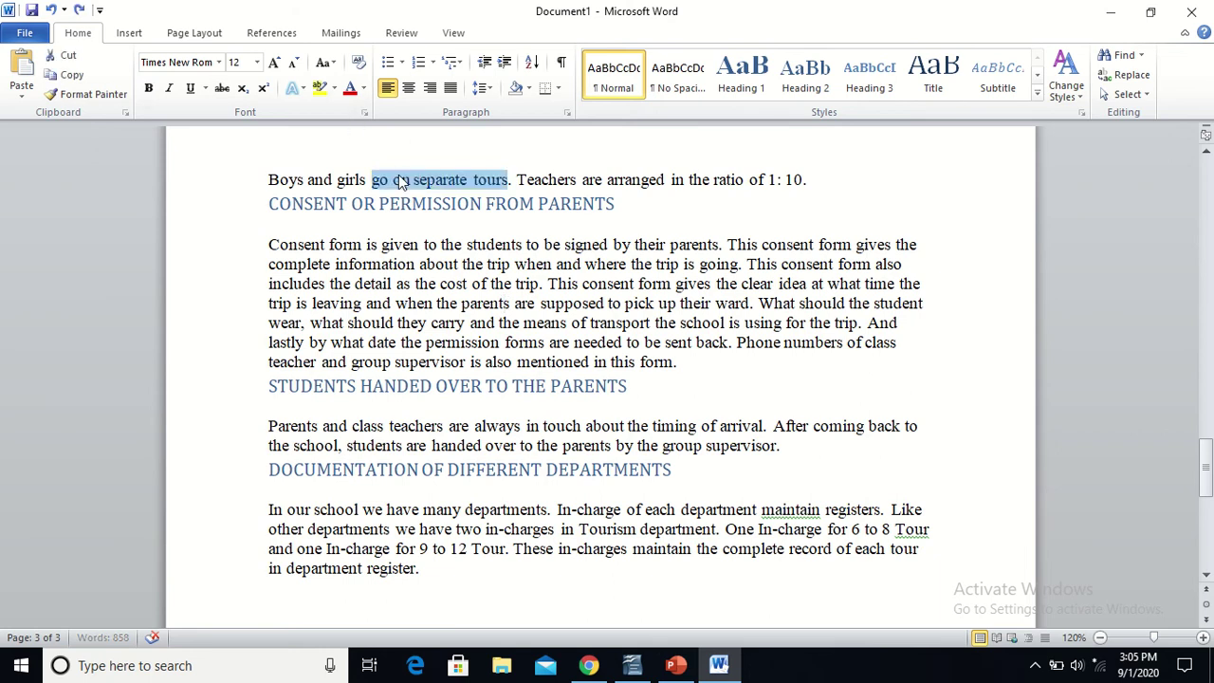
pyautogui.hotkey('ctrl', 'y')
pyautogui.hotkey('ctrl', 'y')
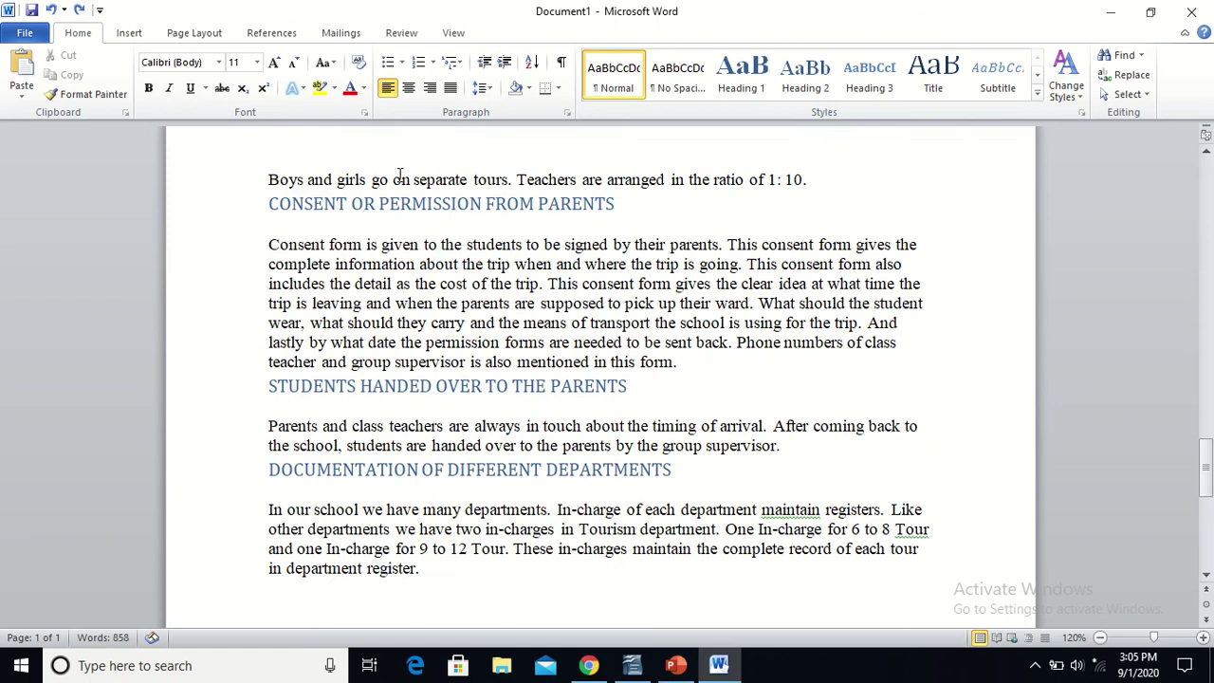
# Apply a blue outlined text effect to the words CONSENT OR in the parents' permission heading.
pyautogui.click(323, 204)
pyautogui.moveTo(323, 204); pyautogui.dragTo(362, 209)
pyautogui.click(295, 91)
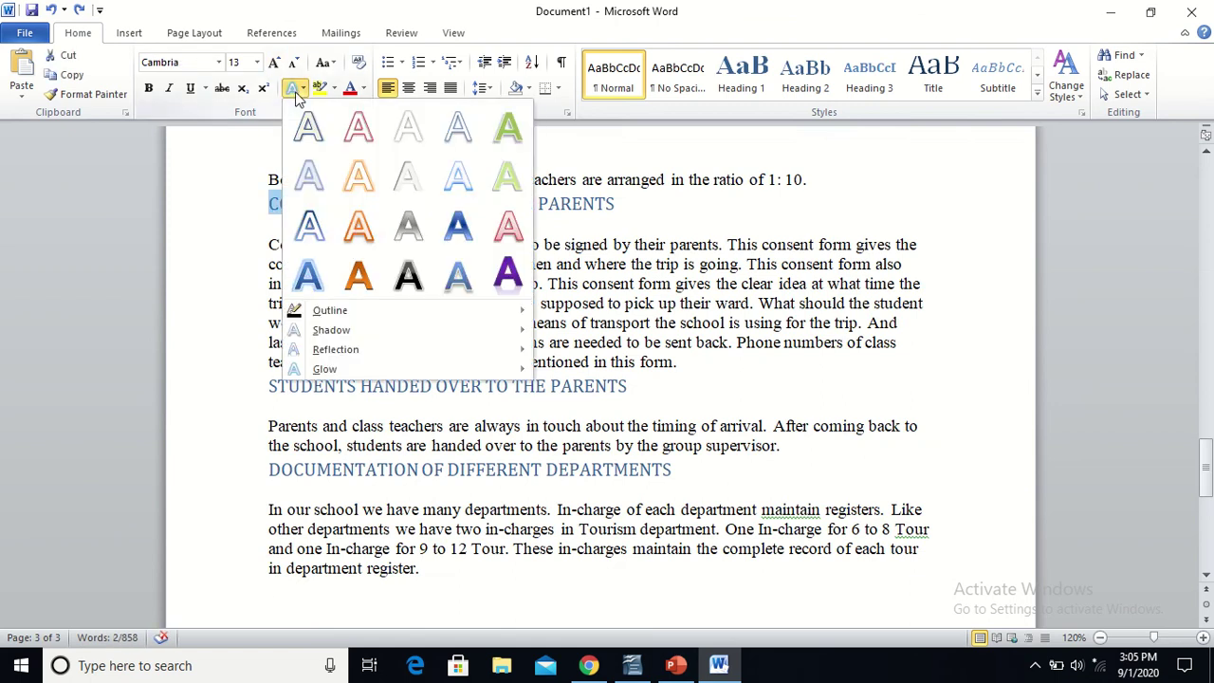
pyautogui.click(313, 224)
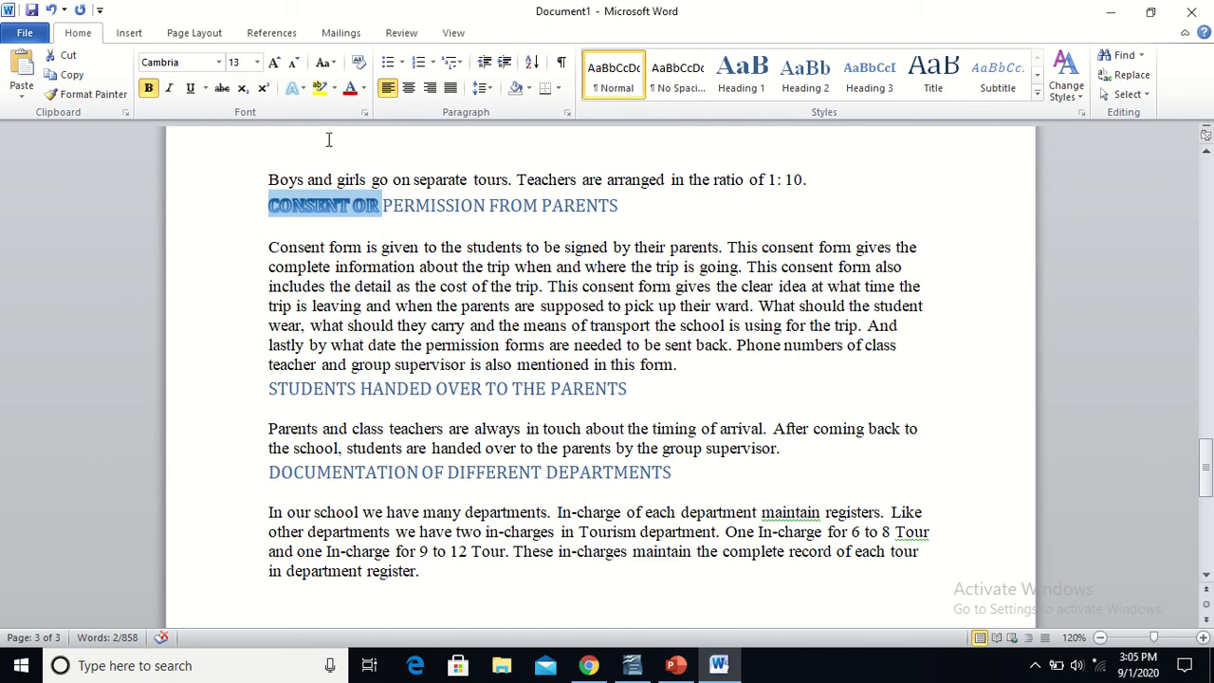
# Enlarge the words CONSENT OR to font size 20.
pyautogui.click(273, 63)
pyautogui.click(273, 62)
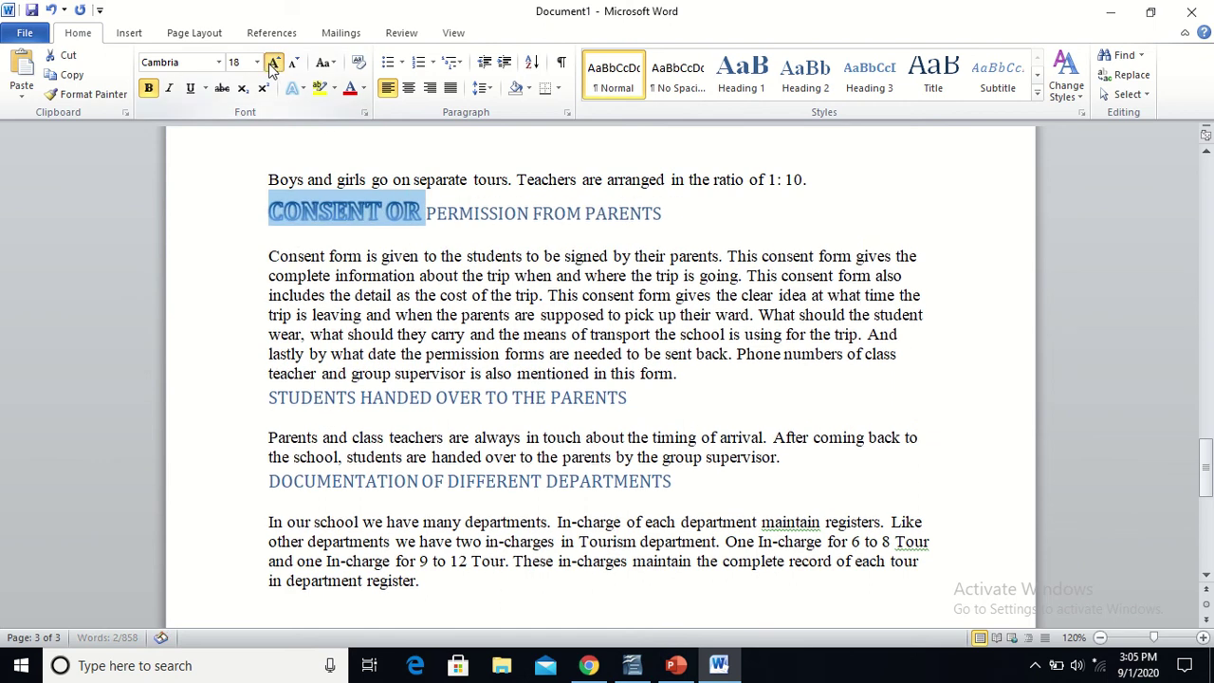
pyautogui.click(274, 62)
pyautogui.click(273, 63)
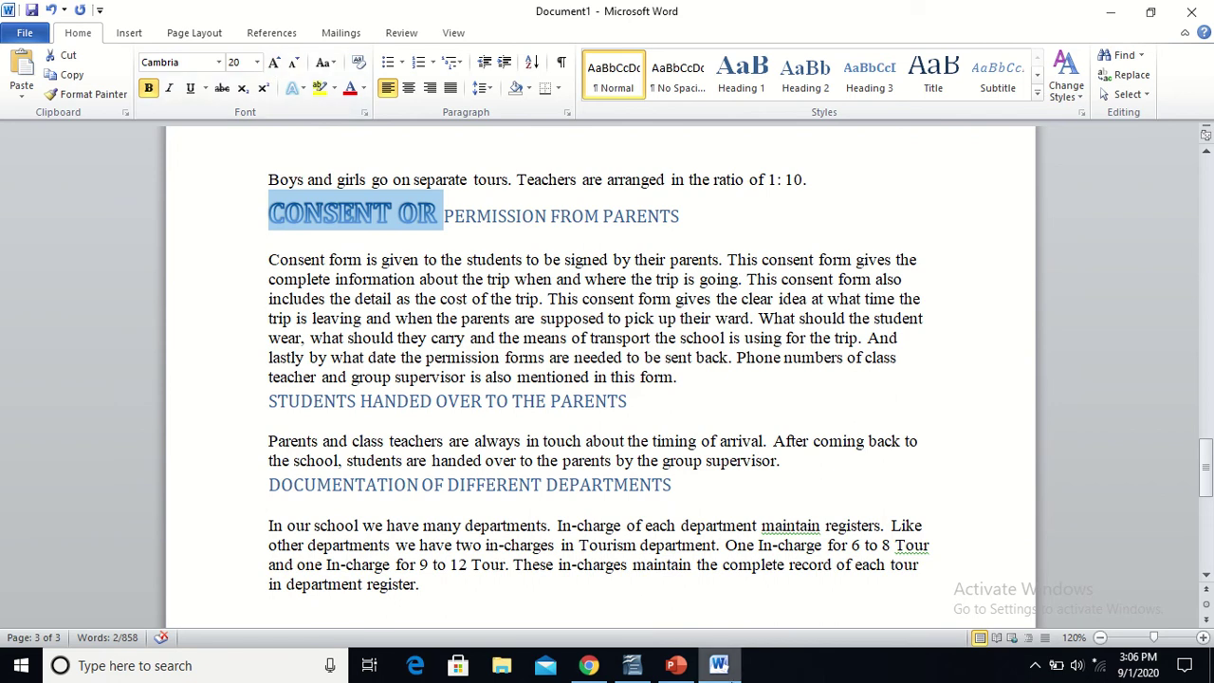
# Switch to Chrome to check the PDF's list of style types.
pyautogui.click(589, 665)
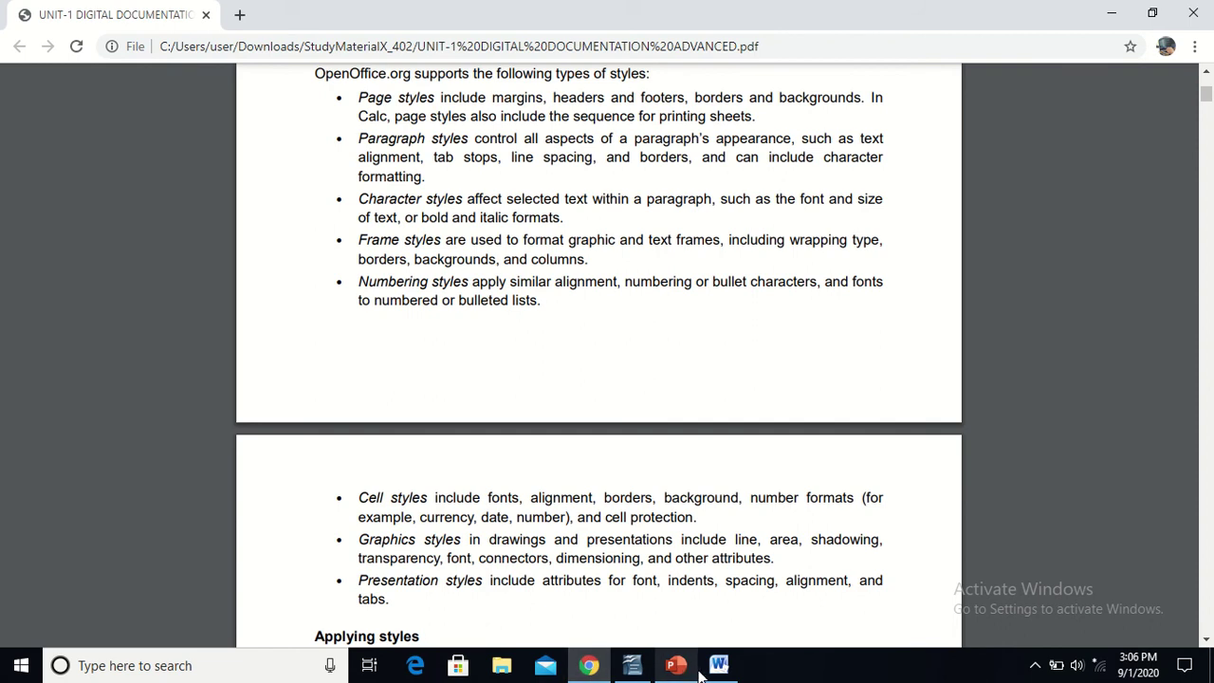
# Switch to OpenOffice Writer and look through the formatting and insertion commands for frame options, rechecking the PDF's style list in Chrome.
pyautogui.moveTo(721, 670)
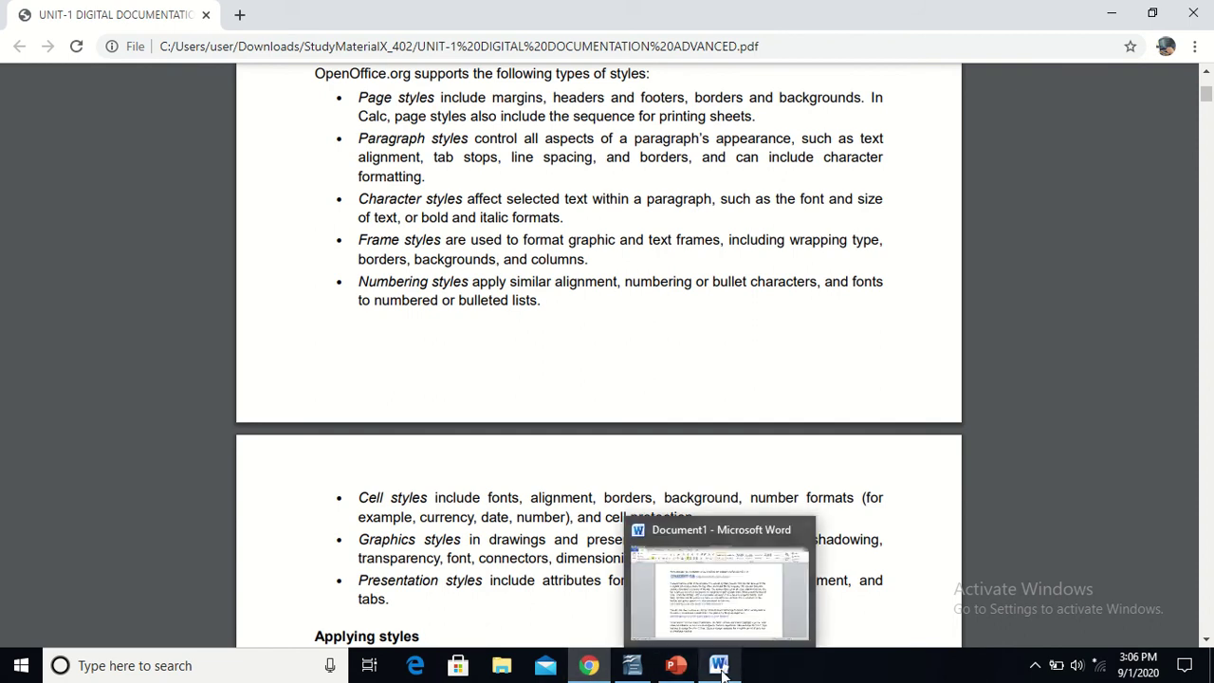
pyautogui.click(632, 669)
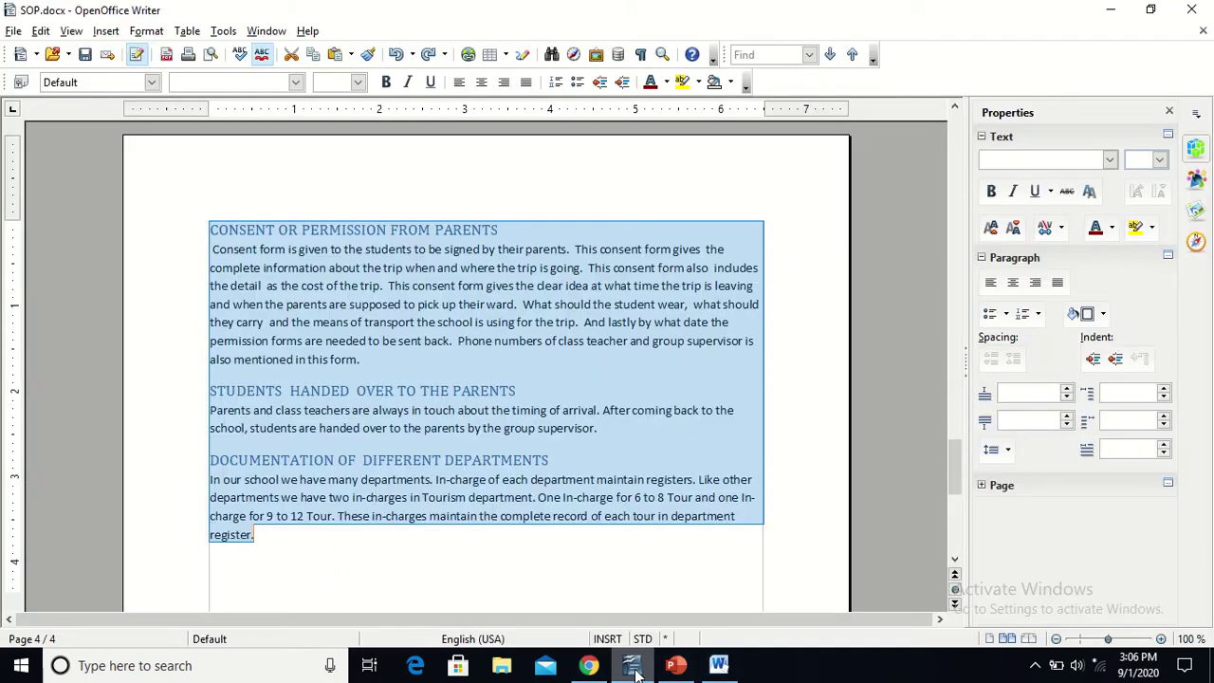
pyautogui.click(144, 33)
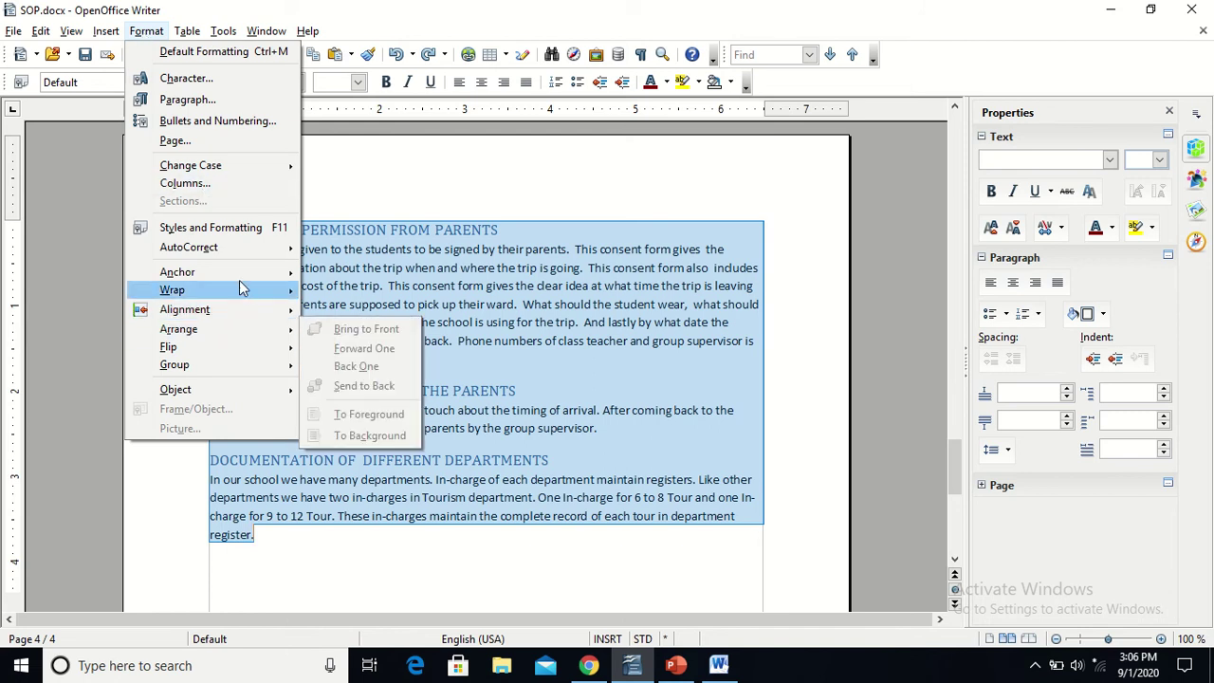
pyautogui.moveTo(241, 289)
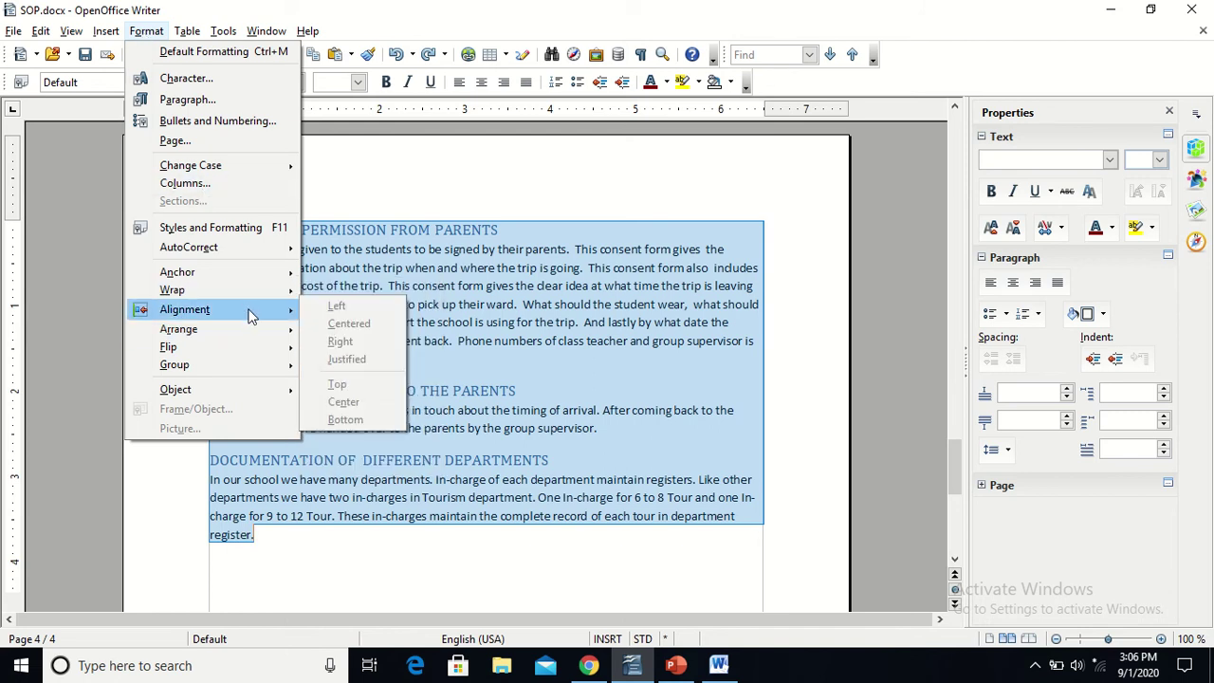
pyautogui.moveTo(251, 334)
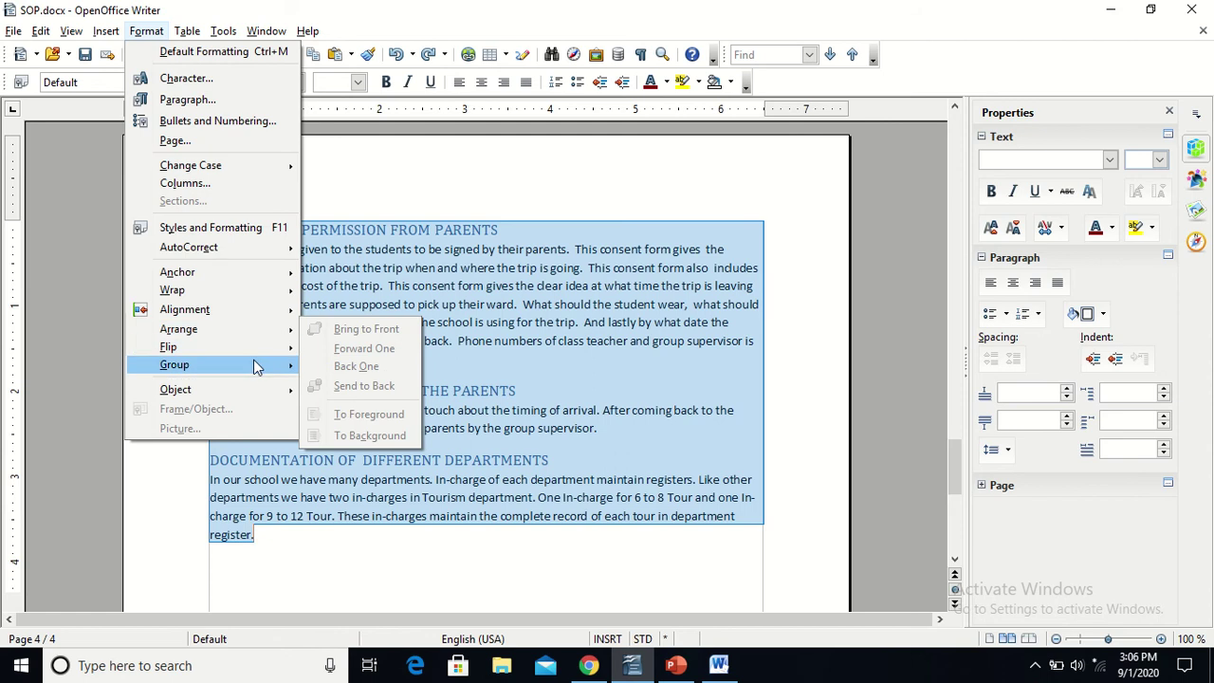
pyautogui.moveTo(254, 367)
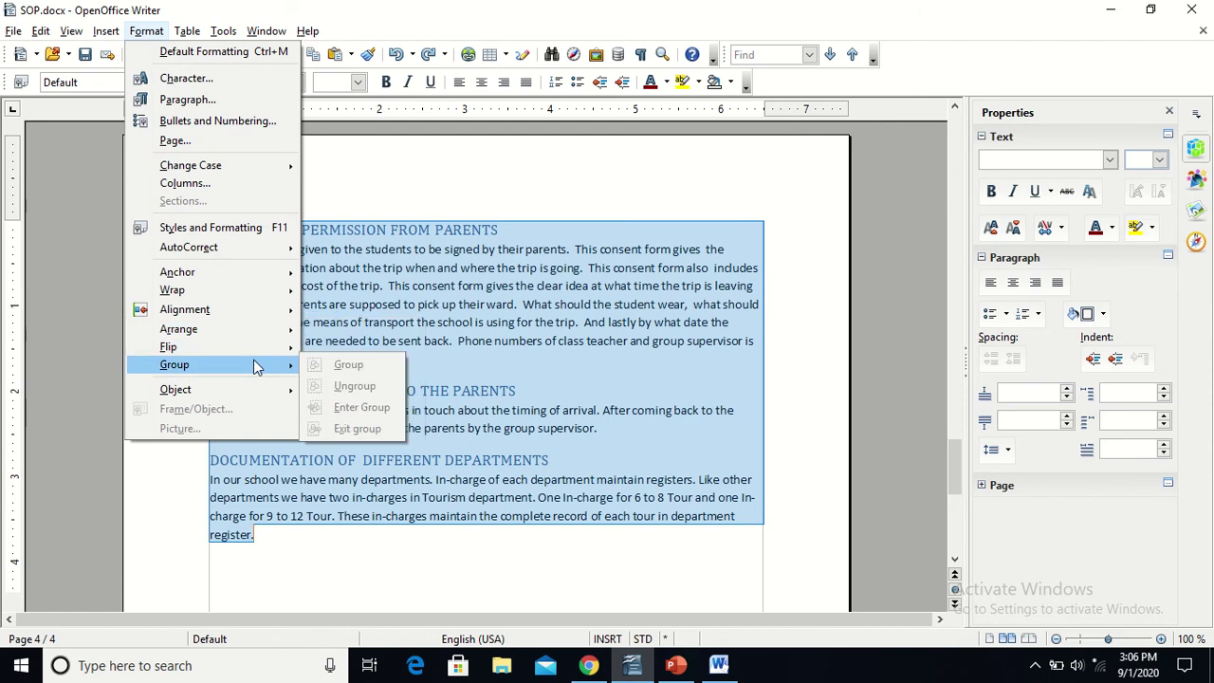
pyautogui.hotkey('alt', 'Tab')
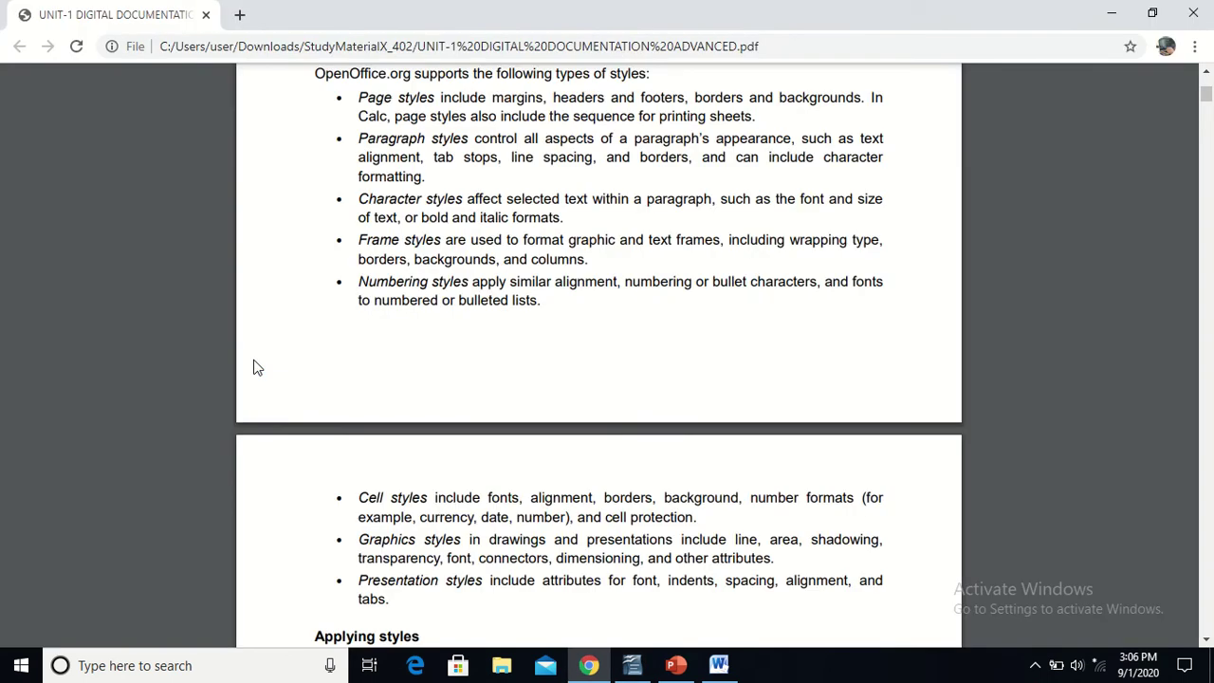
pyautogui.hotkey('alt', 'Tab')
pyautogui.click(144, 31)
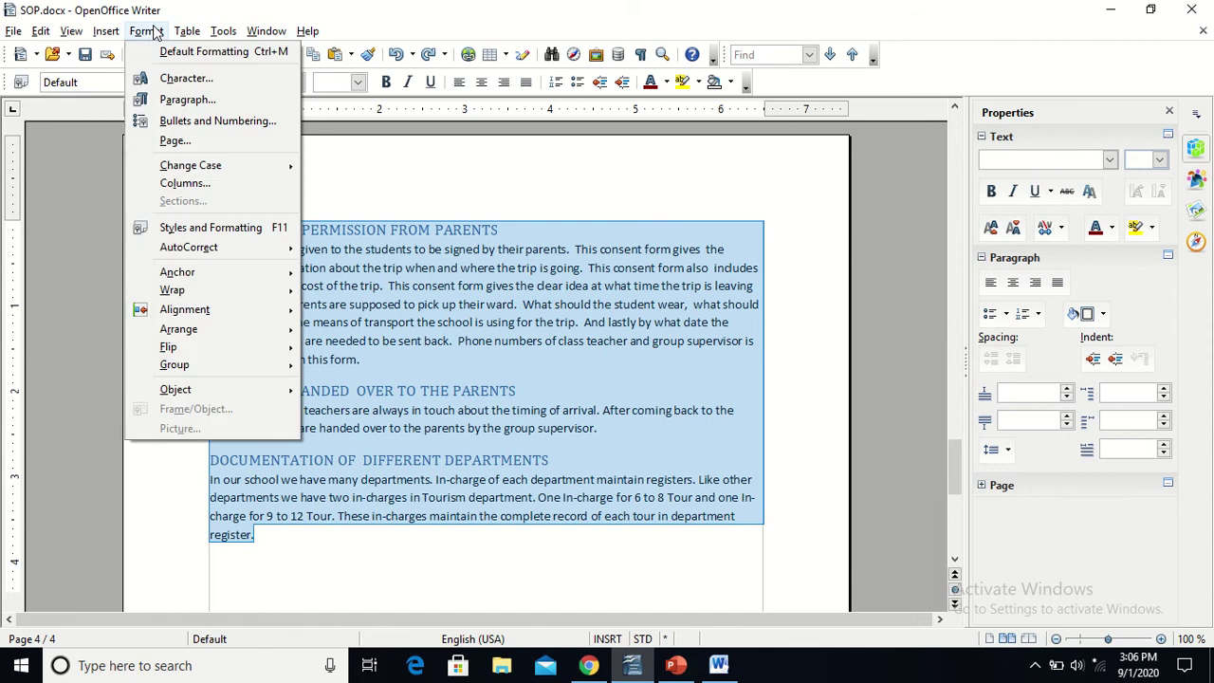
pyautogui.moveTo(107, 31)
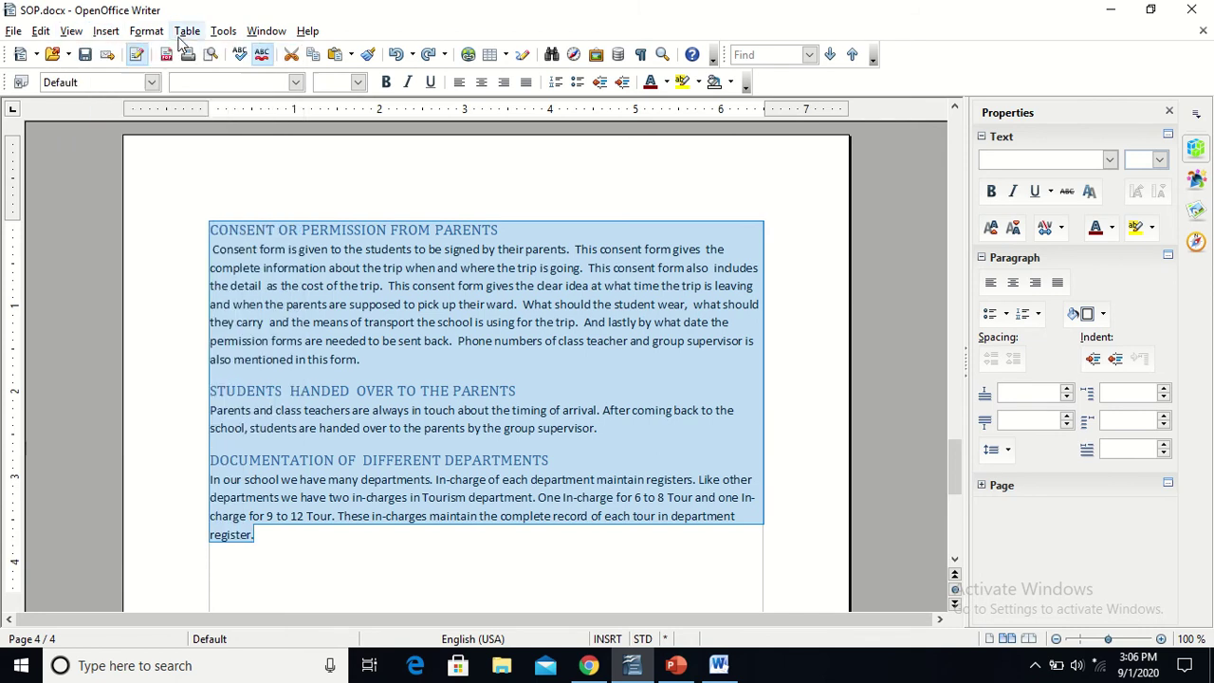
pyautogui.moveTo(188, 36)
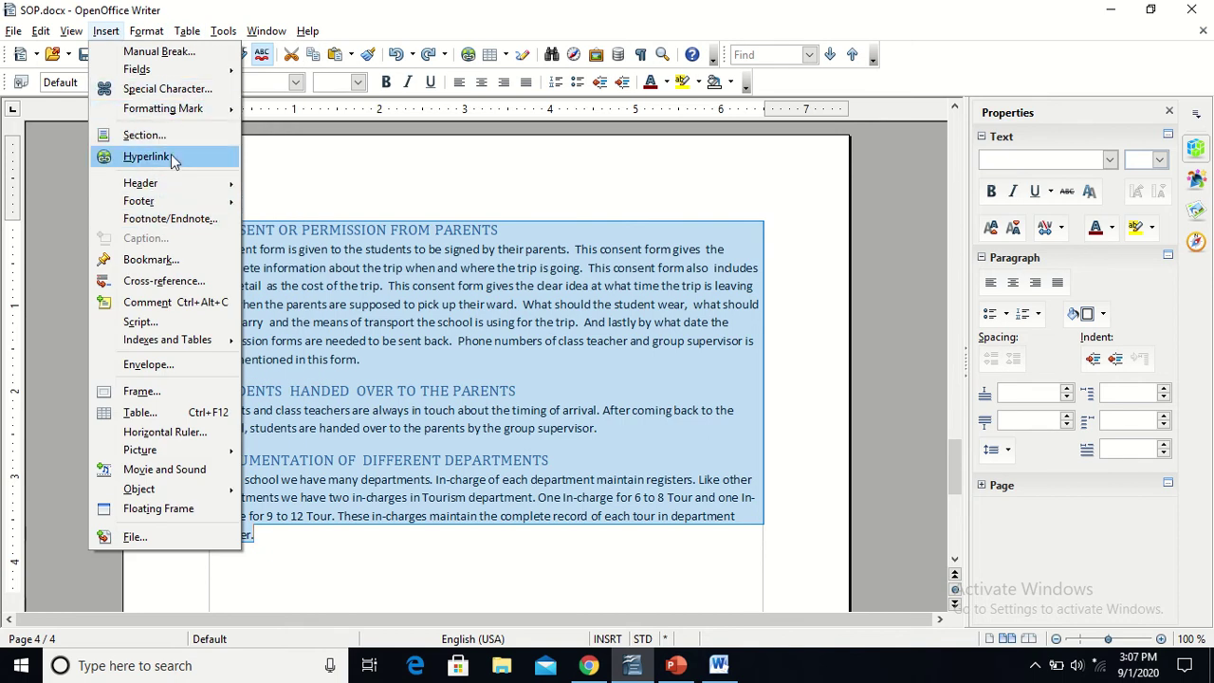
# Open the Frame settings for the selected text and review type, options, wrap, hyperlink, borders, background, columns and macro settings.
pyautogui.click(172, 393)
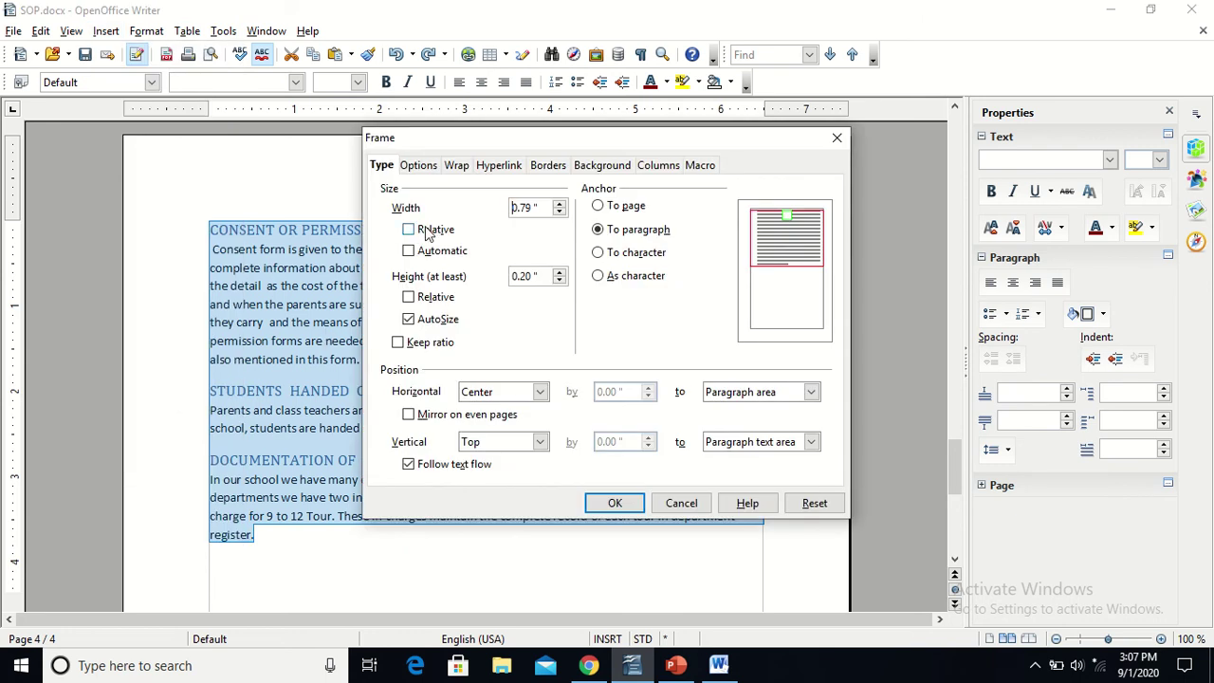
pyautogui.click(421, 167)
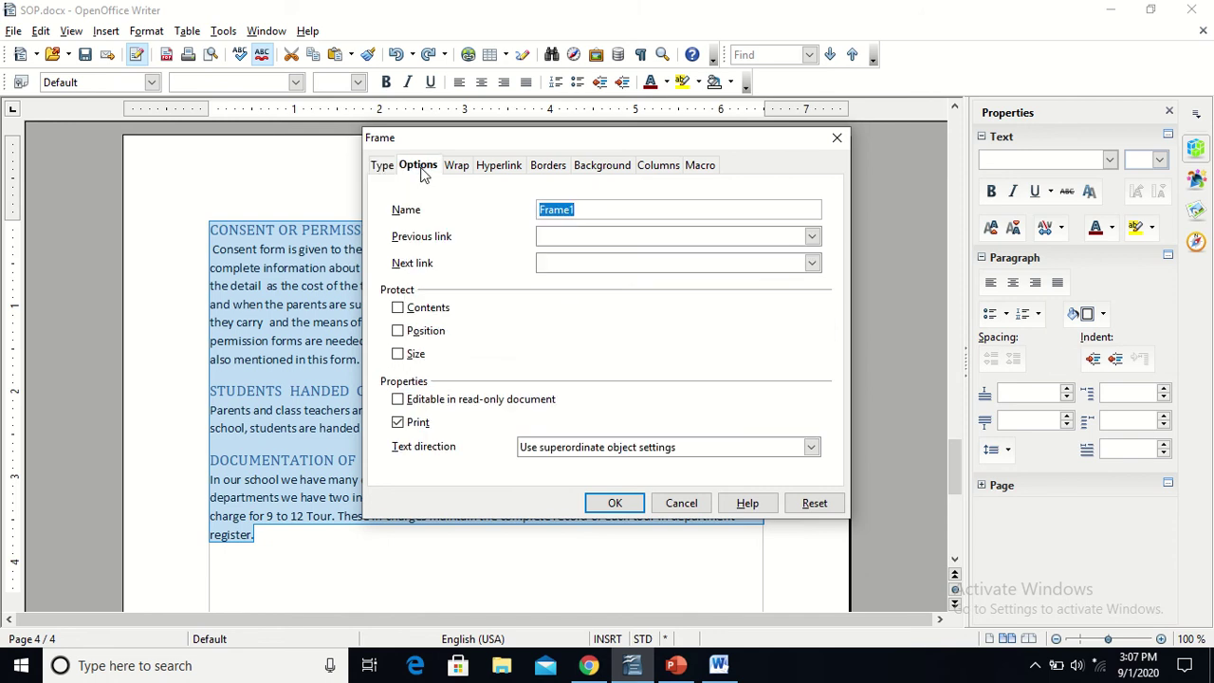
pyautogui.click(457, 167)
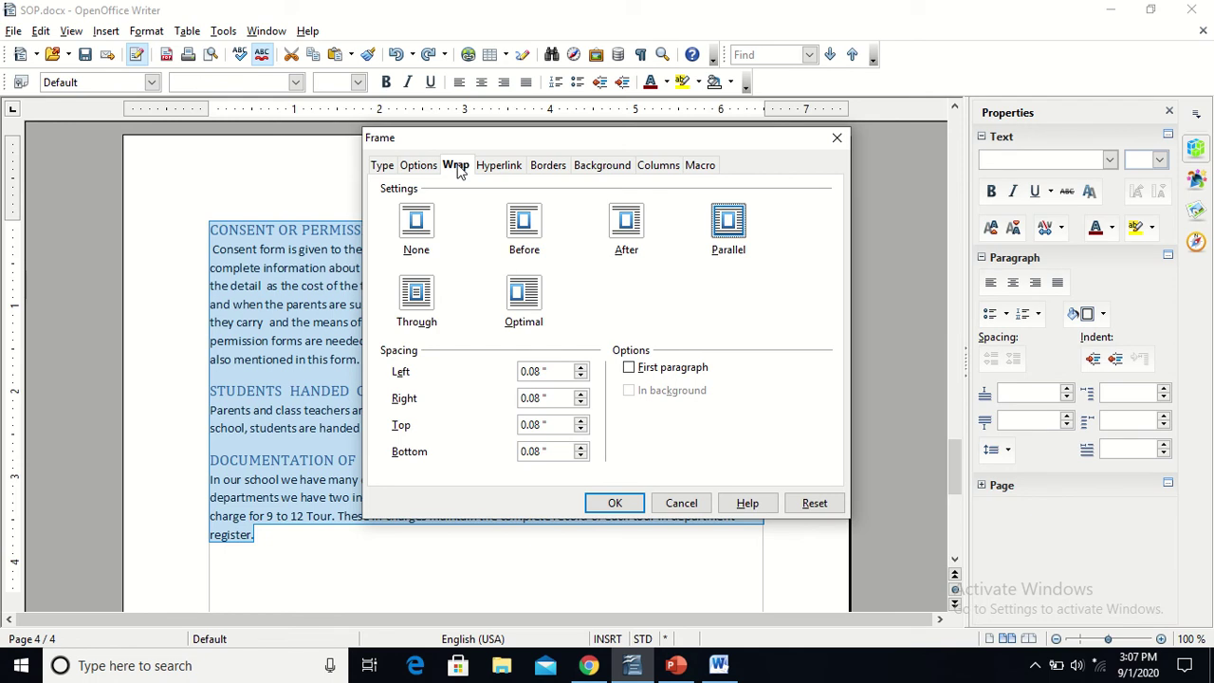
pyautogui.click(482, 169)
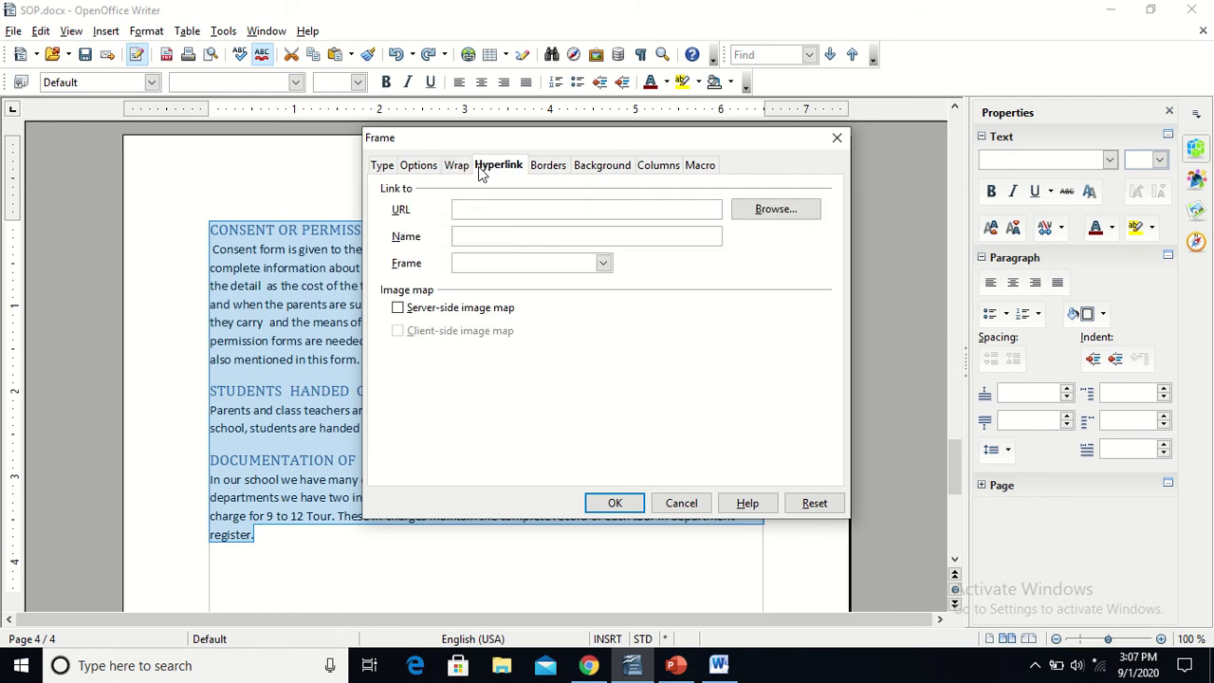
pyautogui.click(544, 168)
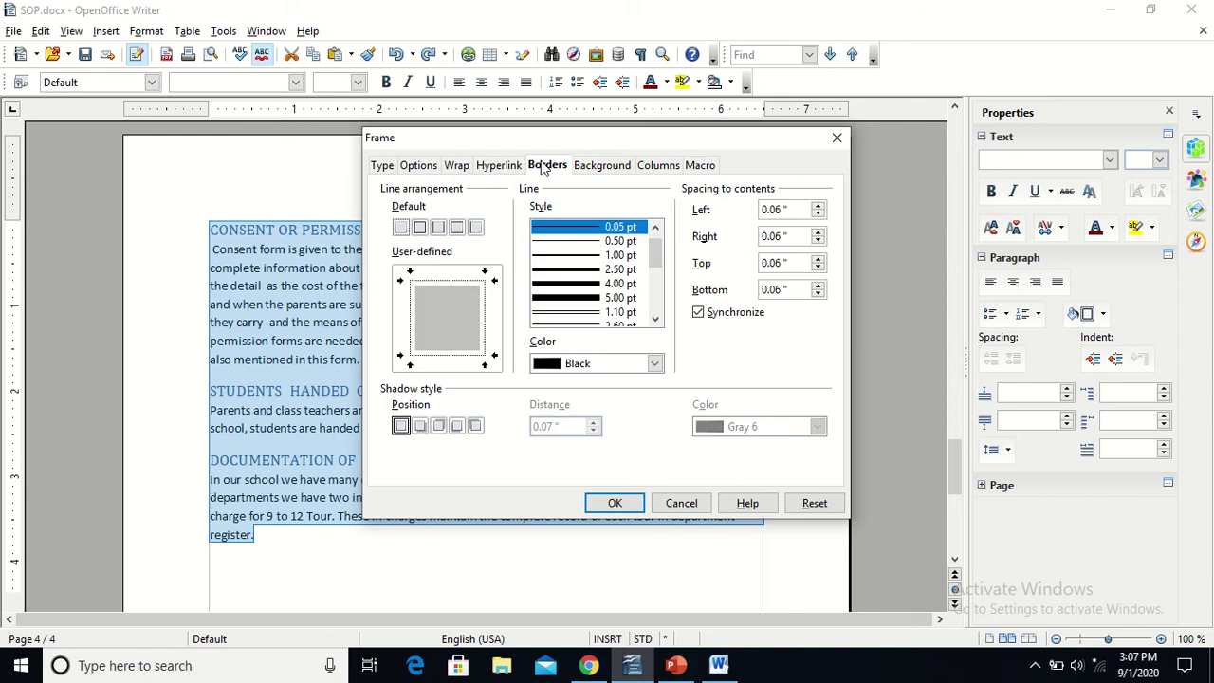
pyautogui.click(581, 167)
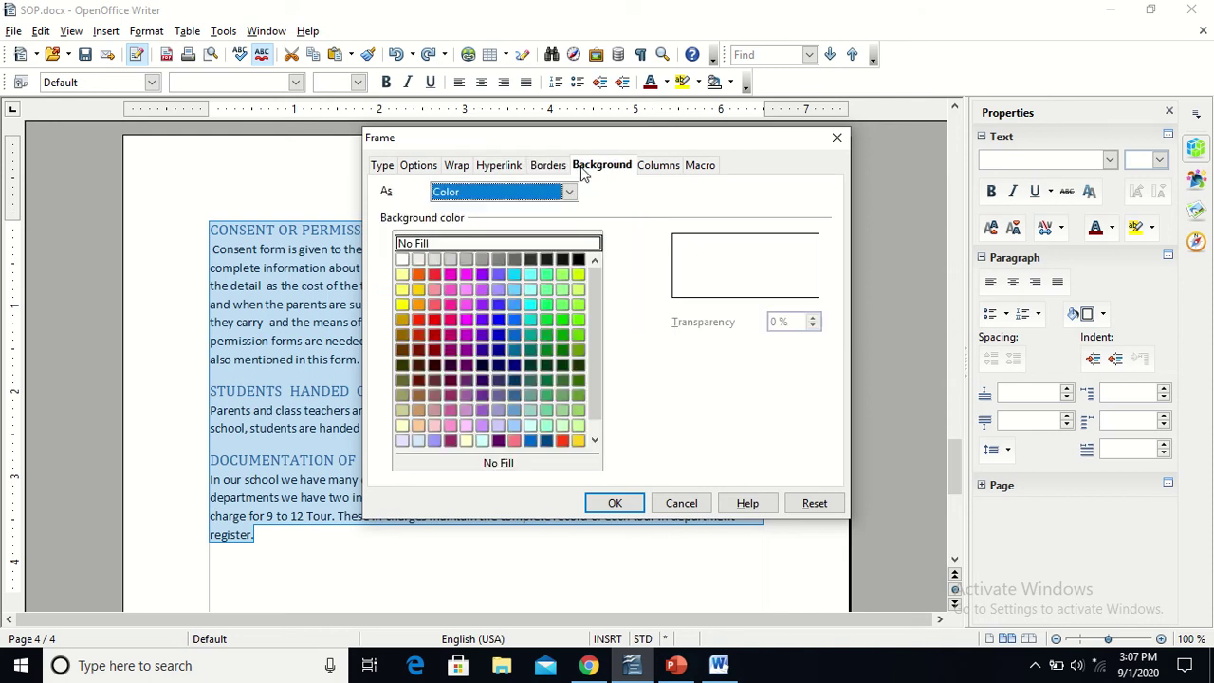
pyautogui.click(664, 165)
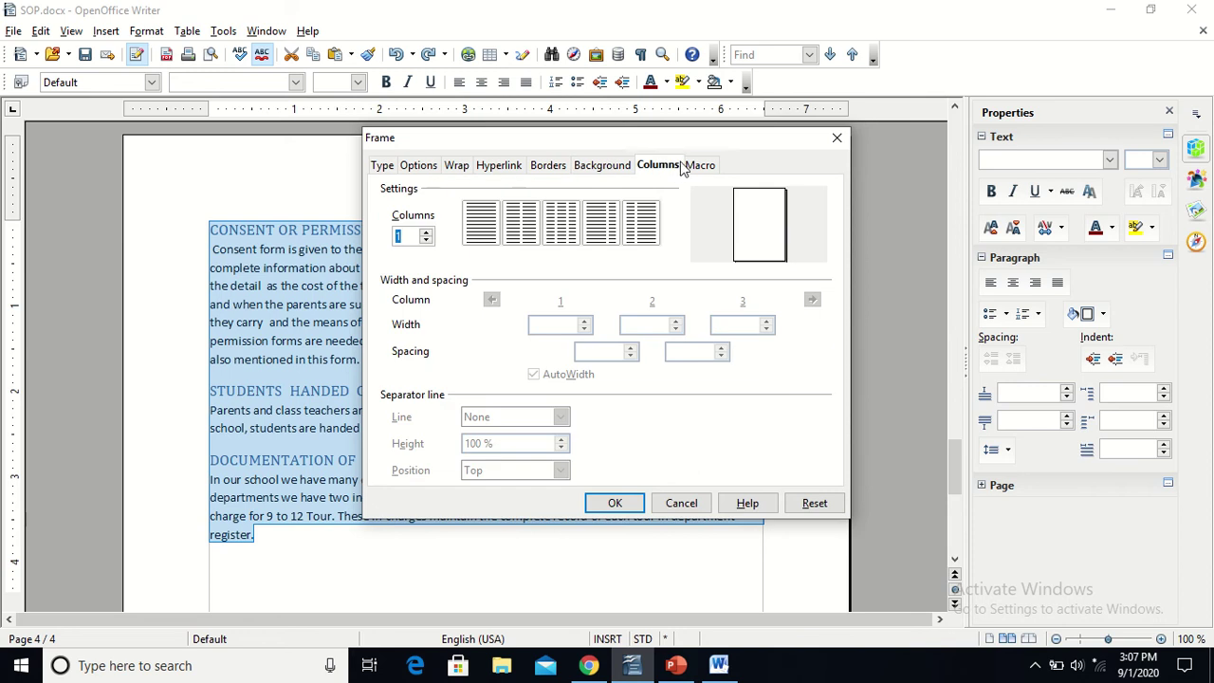
pyautogui.click(697, 165)
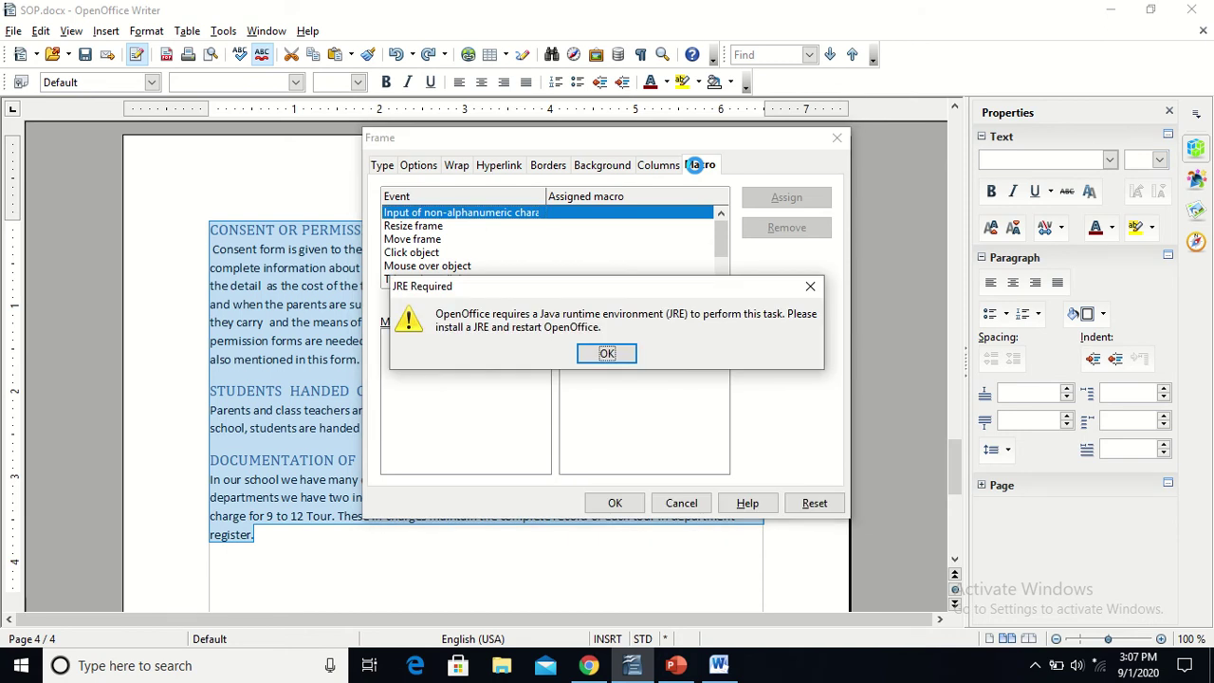
# Dismiss the Java runtime notices and close the Frame settings without inserting a frame.
pyautogui.click(607, 354)
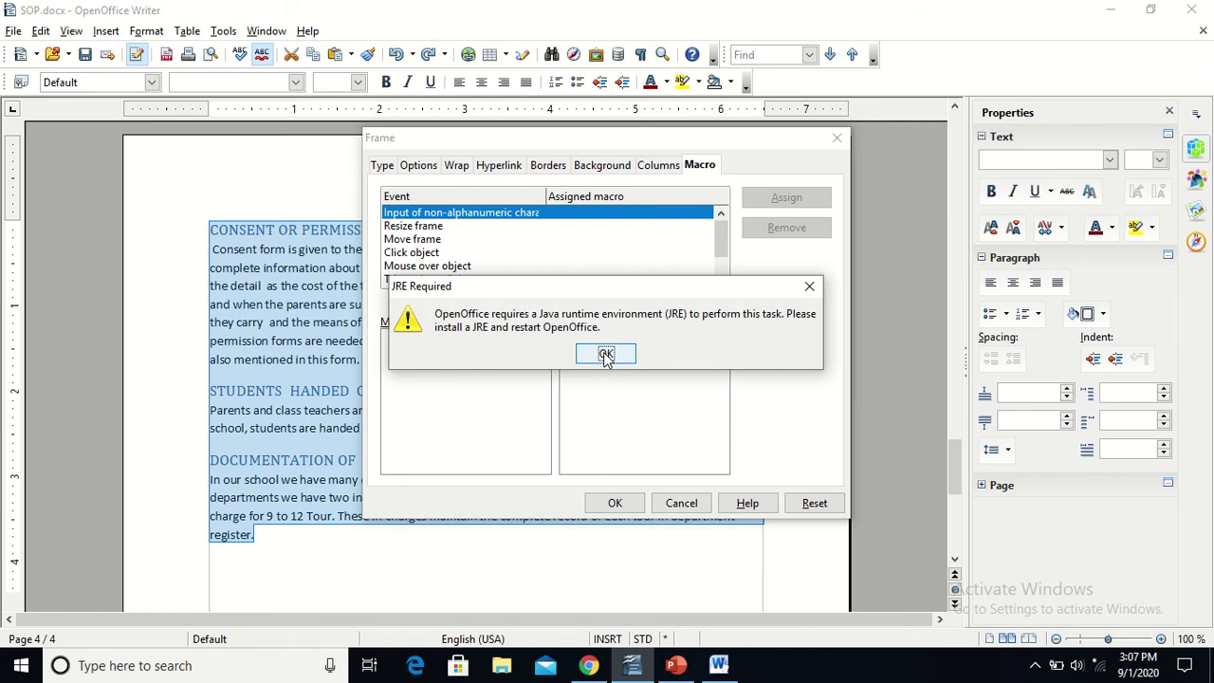
pyautogui.click(605, 355)
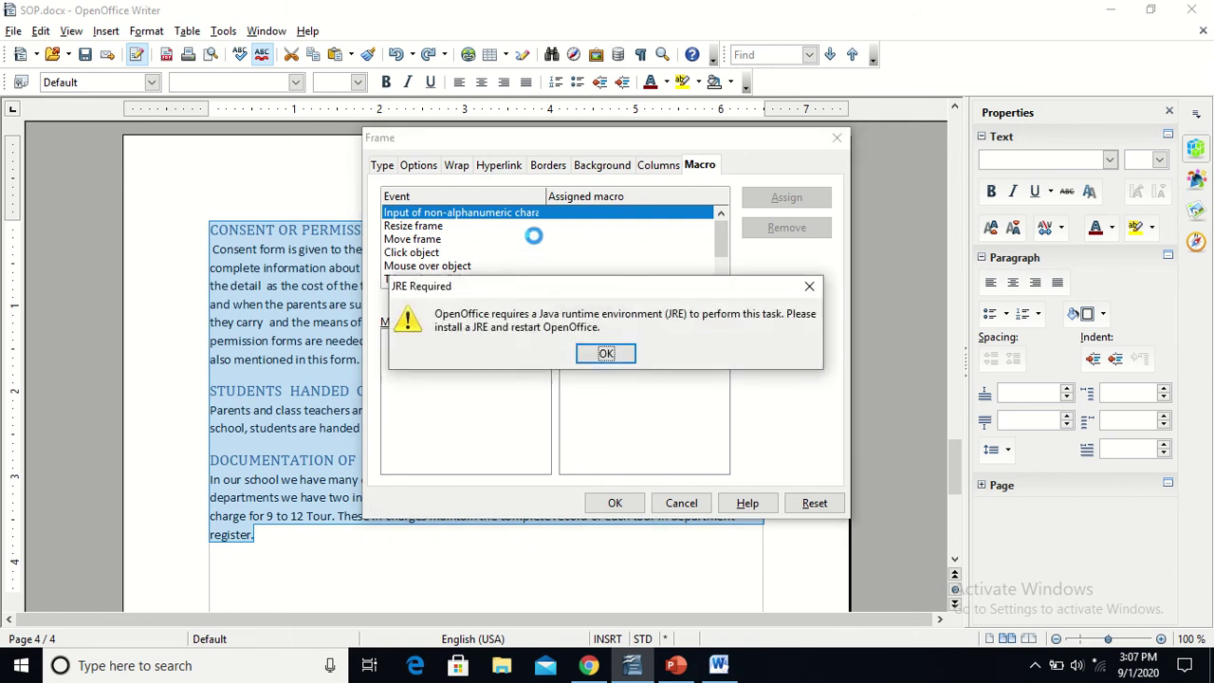
pyautogui.click(606, 355)
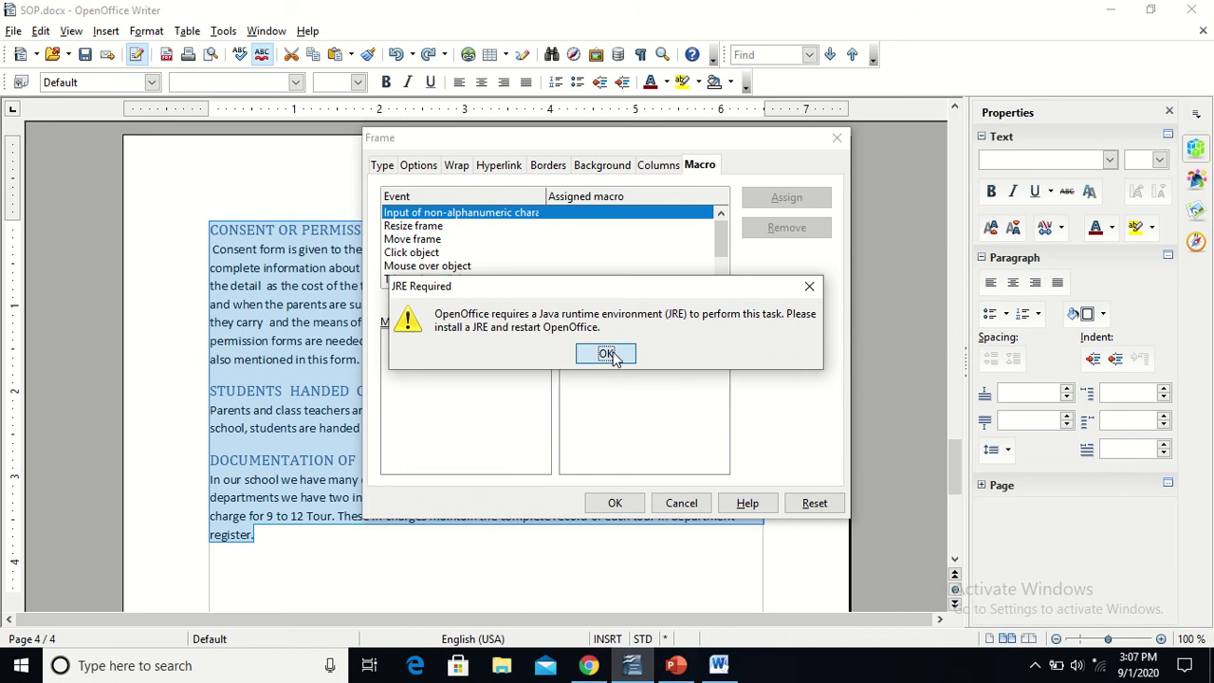
pyautogui.click(608, 353)
pyautogui.press('Return')
pyautogui.press('Return')
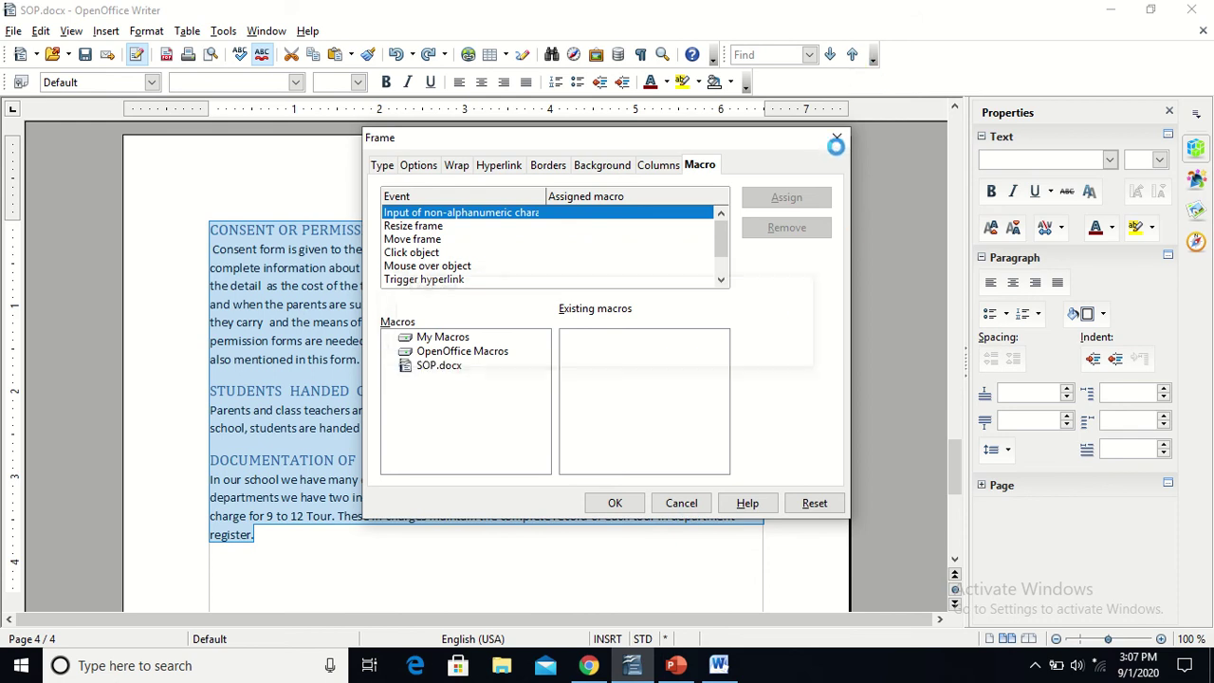
pyautogui.click(837, 141)
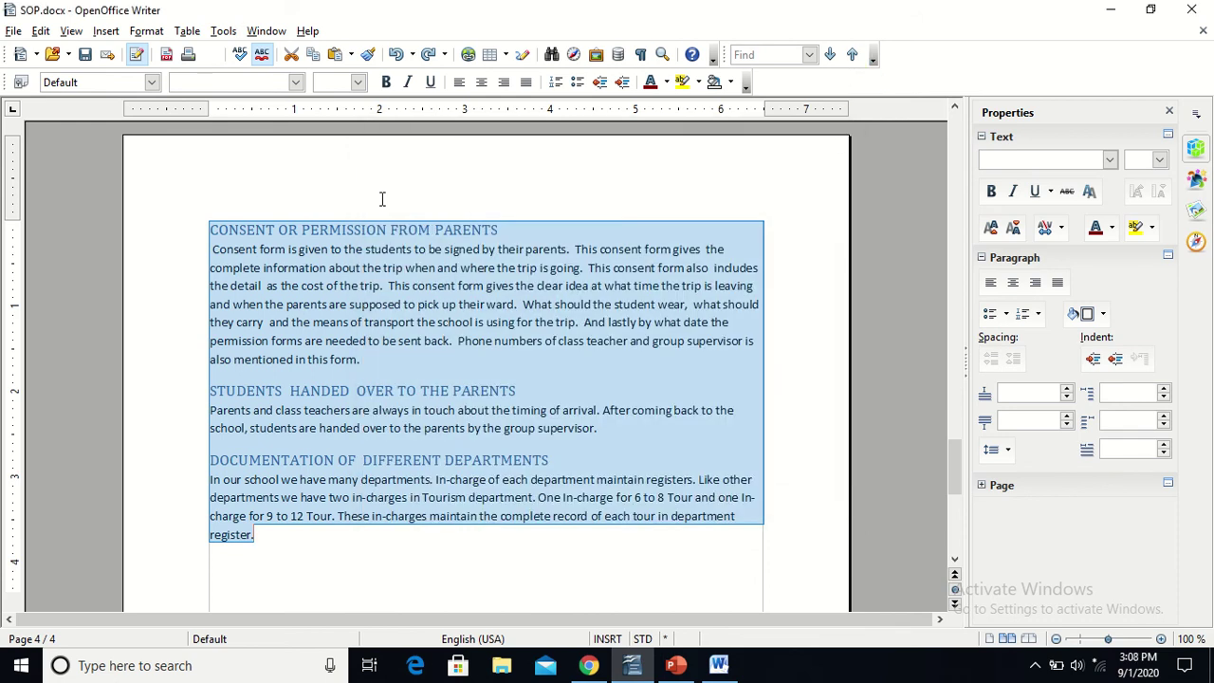
# Switch to Word and examine its page layout, references, review, mailings and view commands, including the macro options.
pyautogui.click(719, 665)
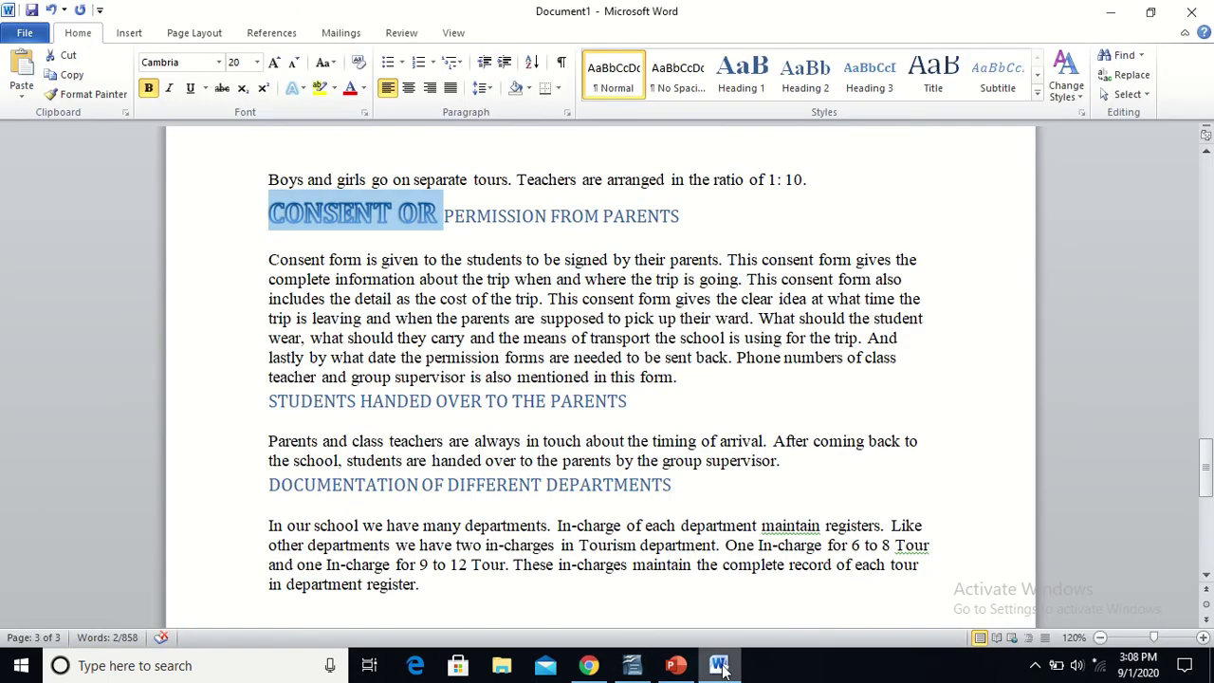
pyautogui.click(191, 34)
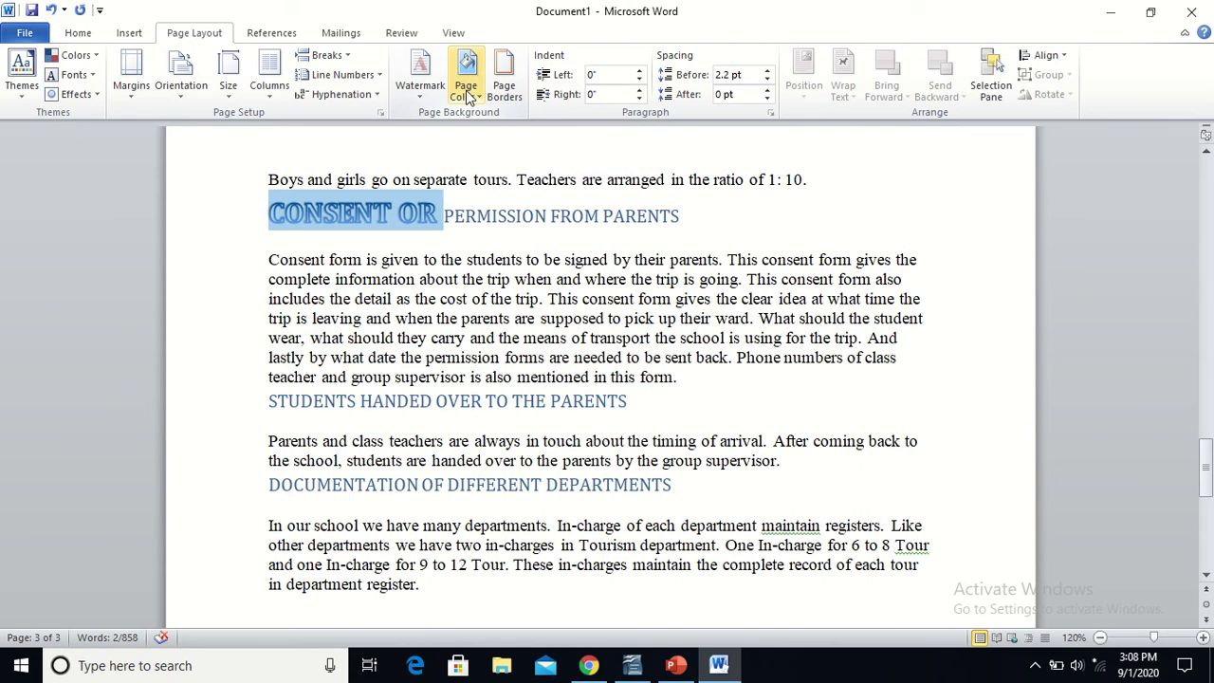
pyautogui.click(272, 35)
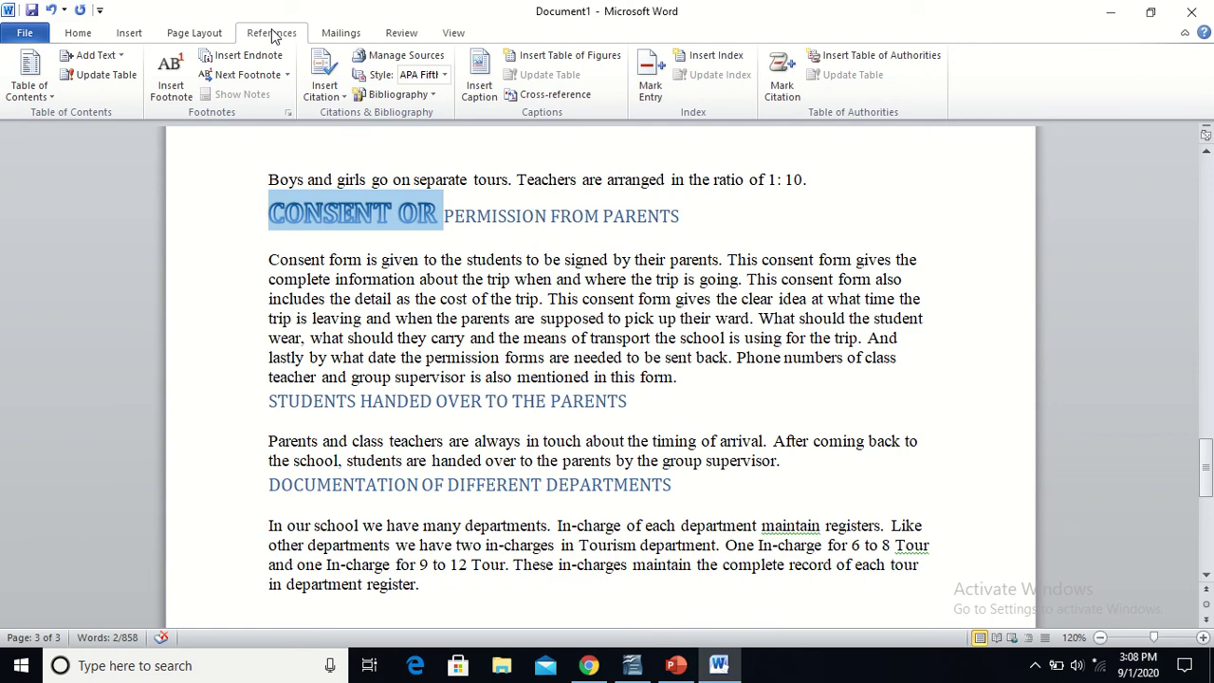
pyautogui.click(400, 37)
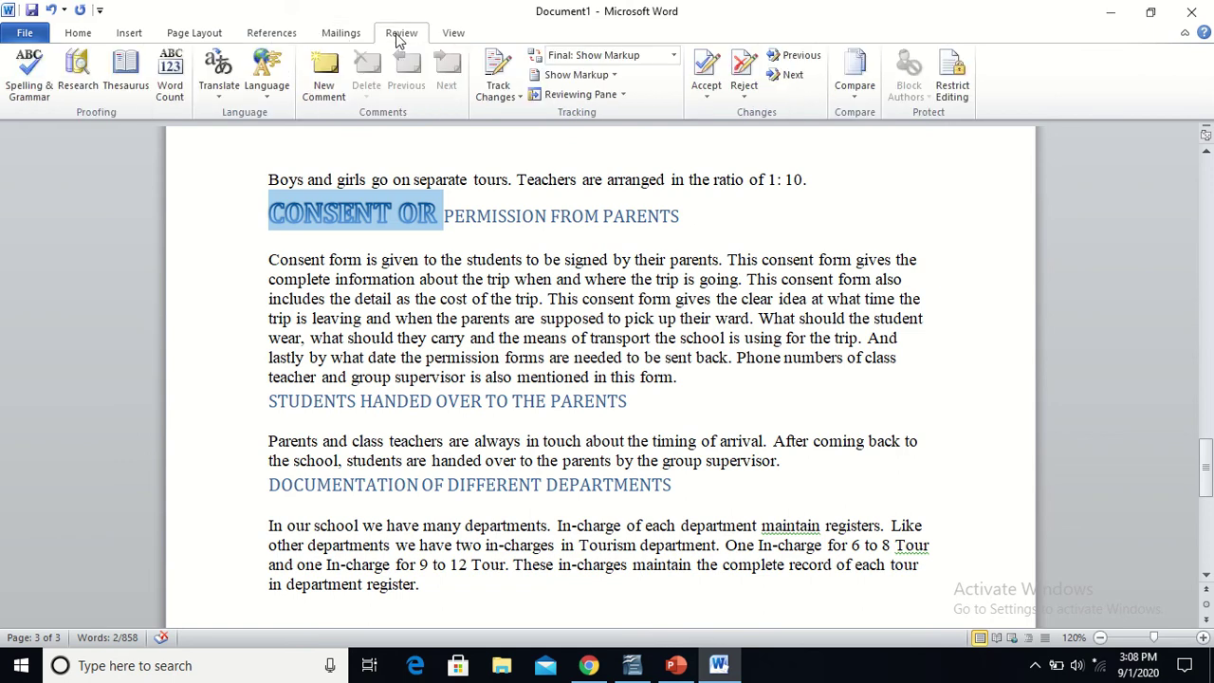
pyautogui.click(343, 35)
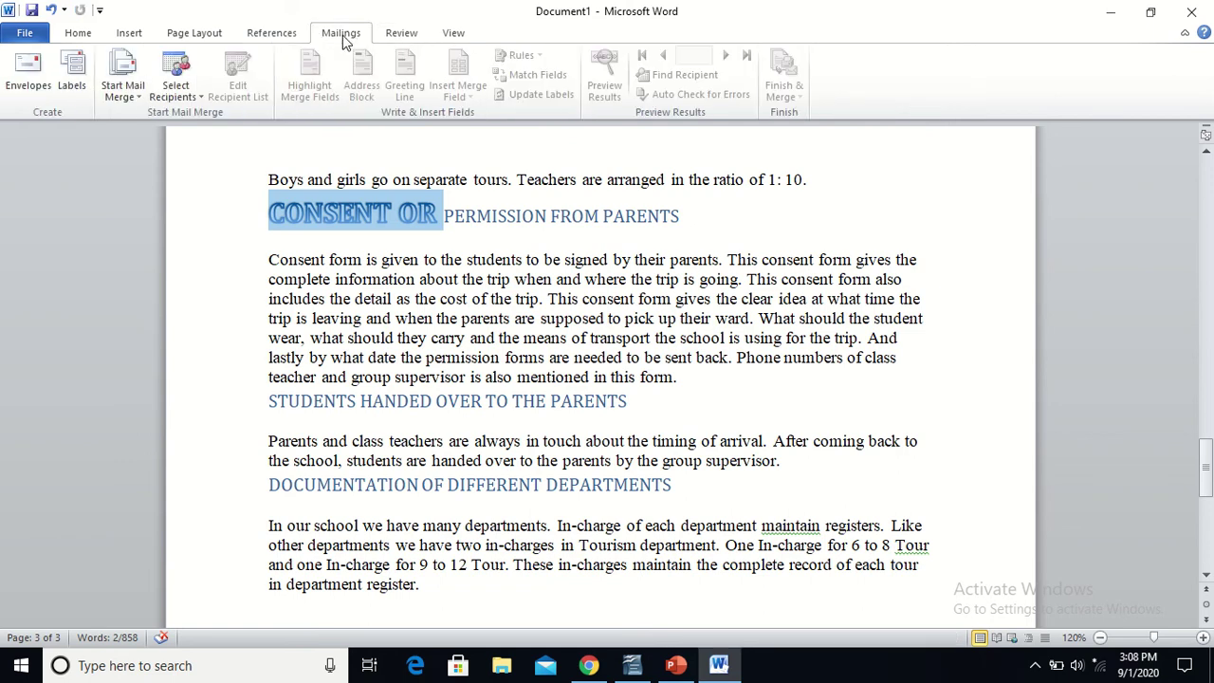
pyautogui.click(275, 35)
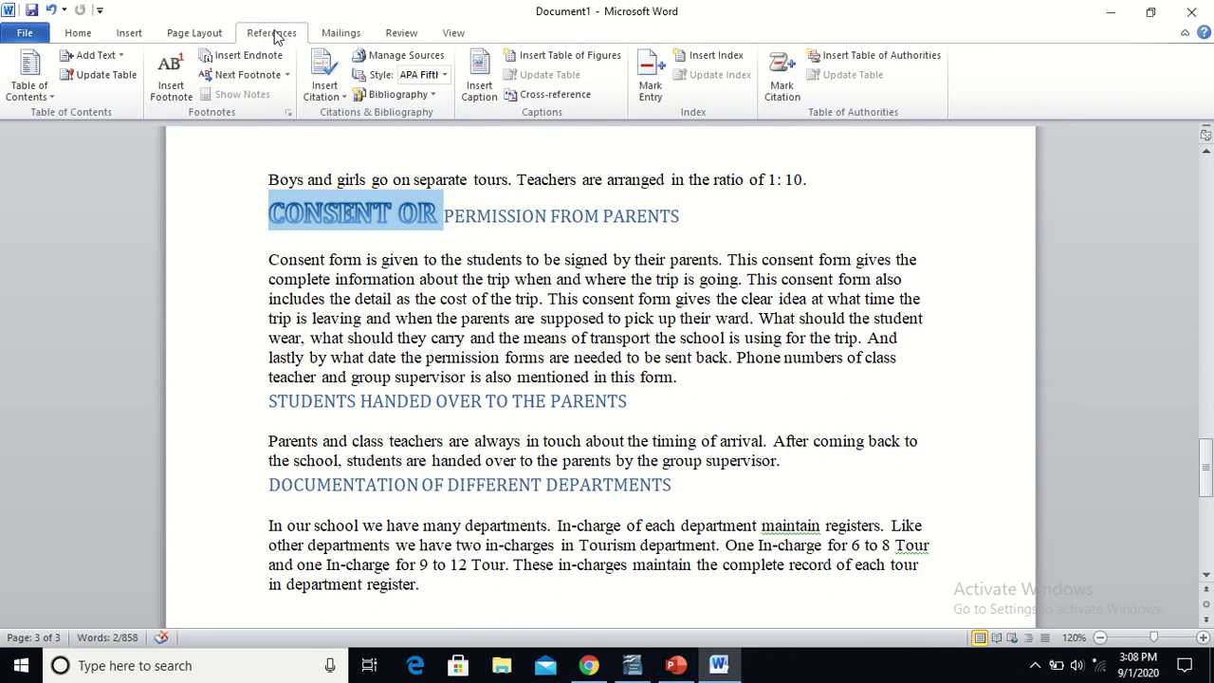
pyautogui.click(224, 36)
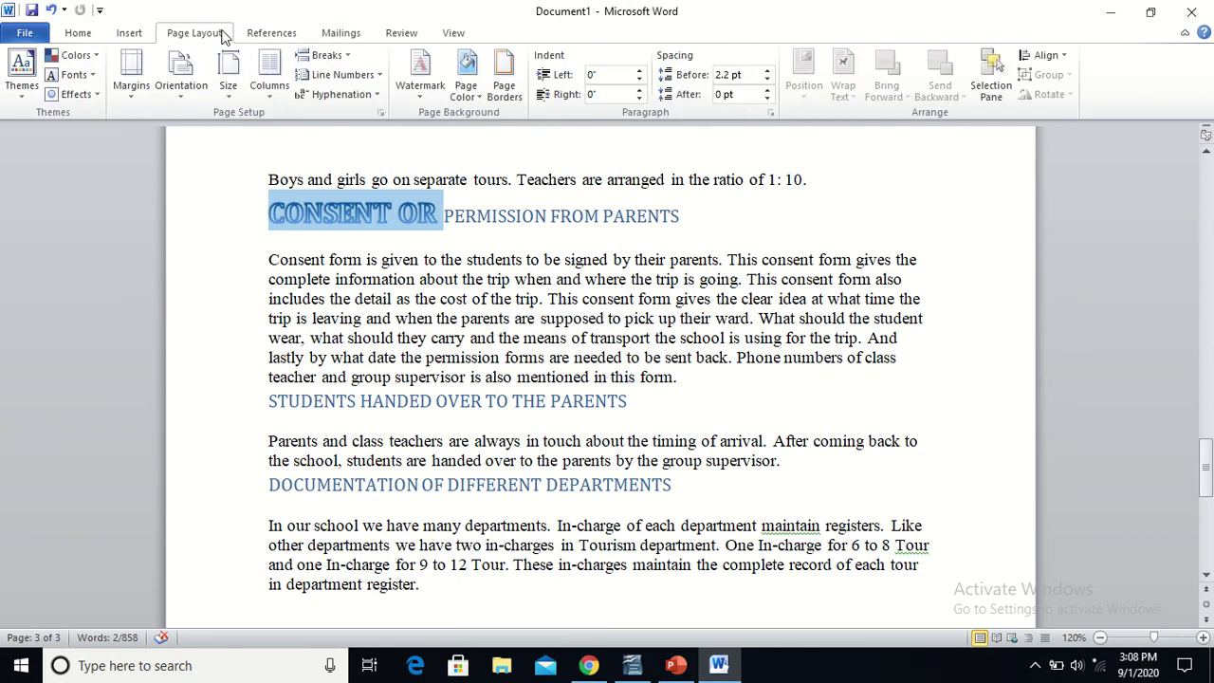
pyautogui.click(454, 36)
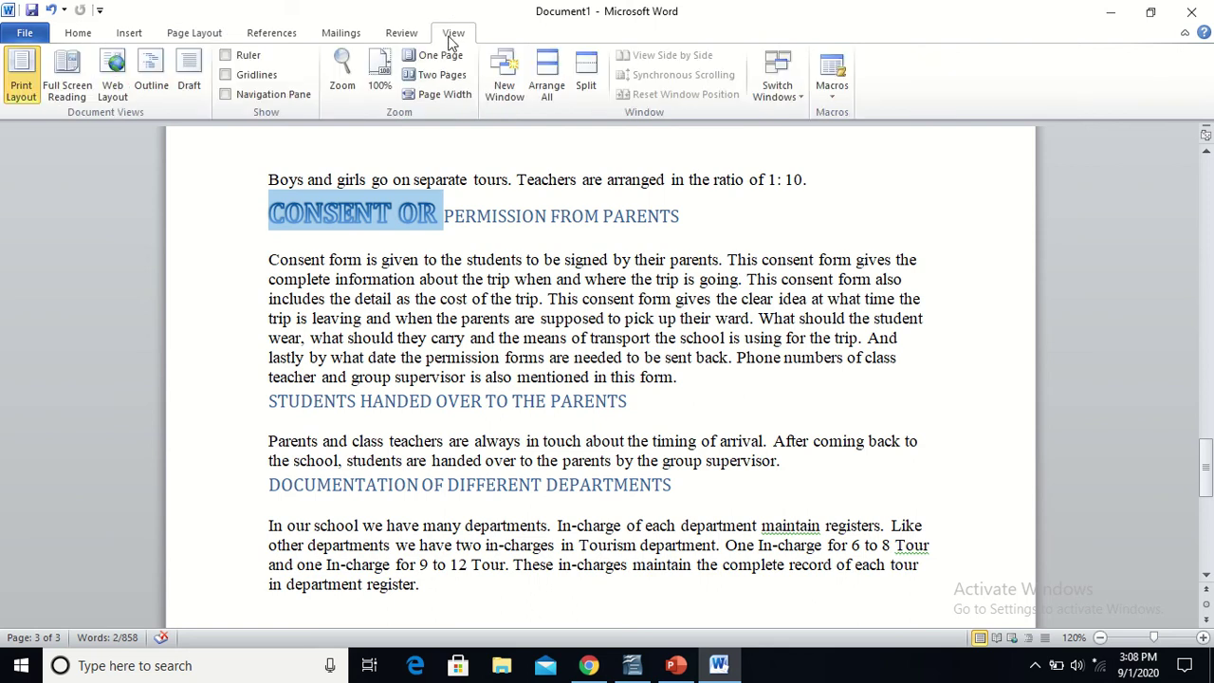
pyautogui.click(833, 95)
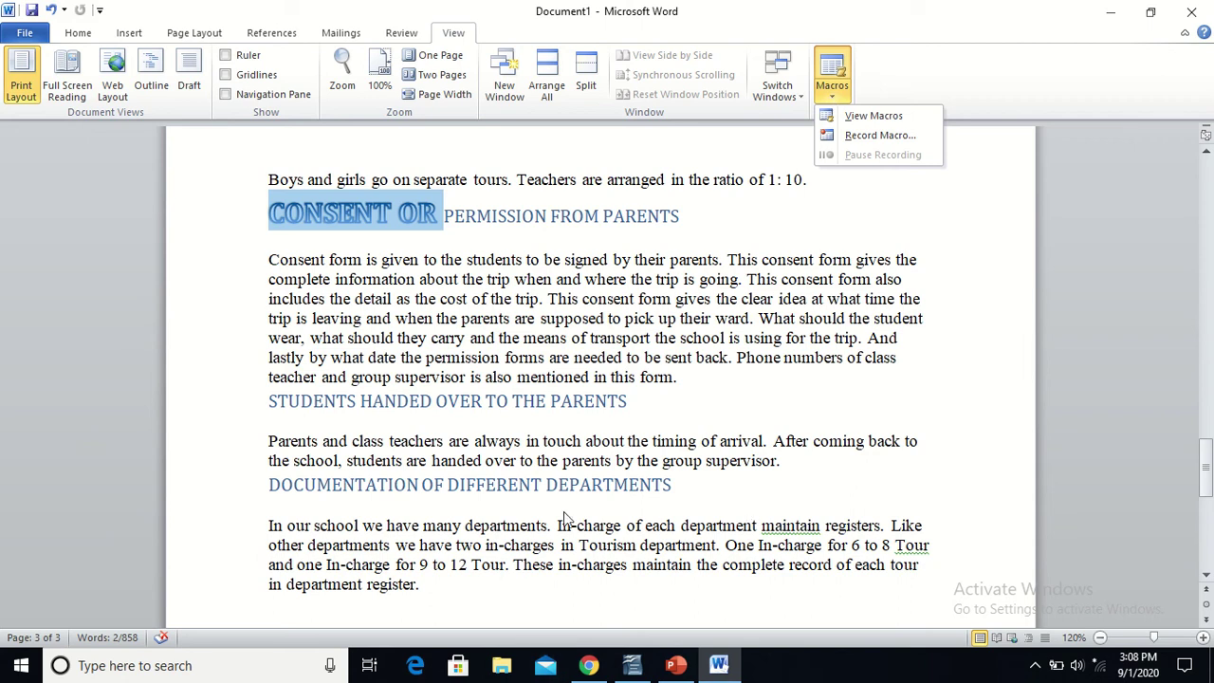
# Switch back to the SOP document in OpenOffice Writer.
pyautogui.click(633, 669)
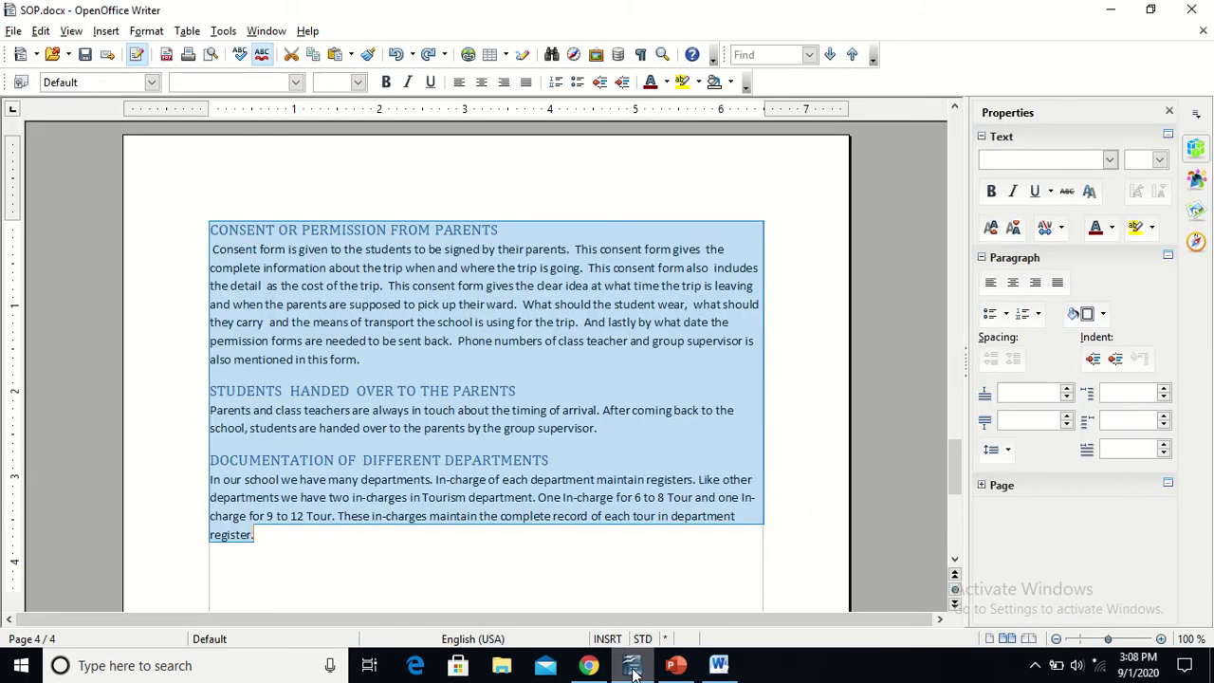
pyautogui.click(589, 667)
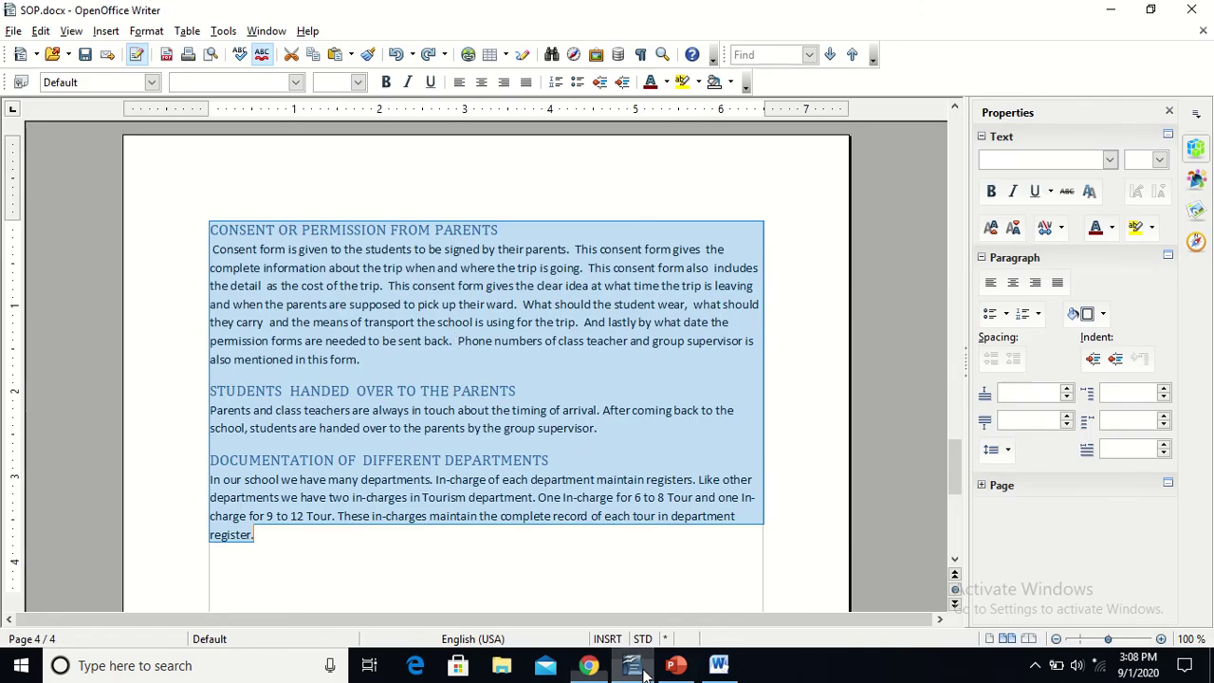
pyautogui.click(632, 665)
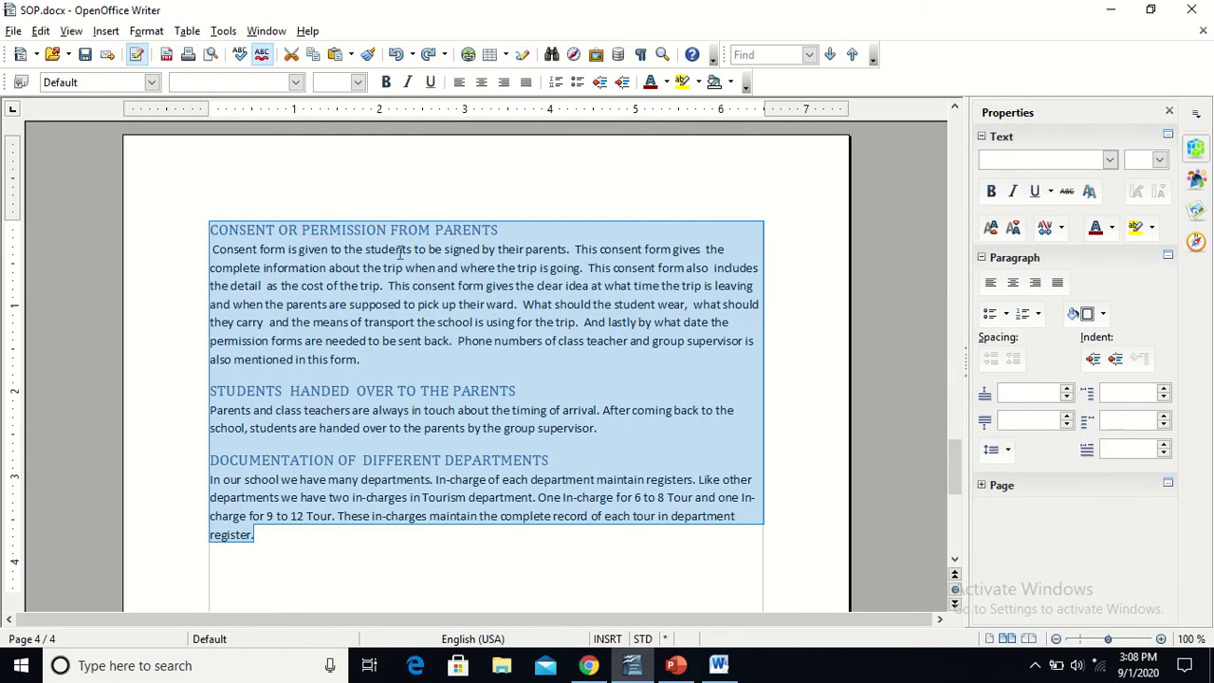
# Open the Bullets and Numbering settings for the selected text and choose the X bullet style.
pyautogui.click(144, 32)
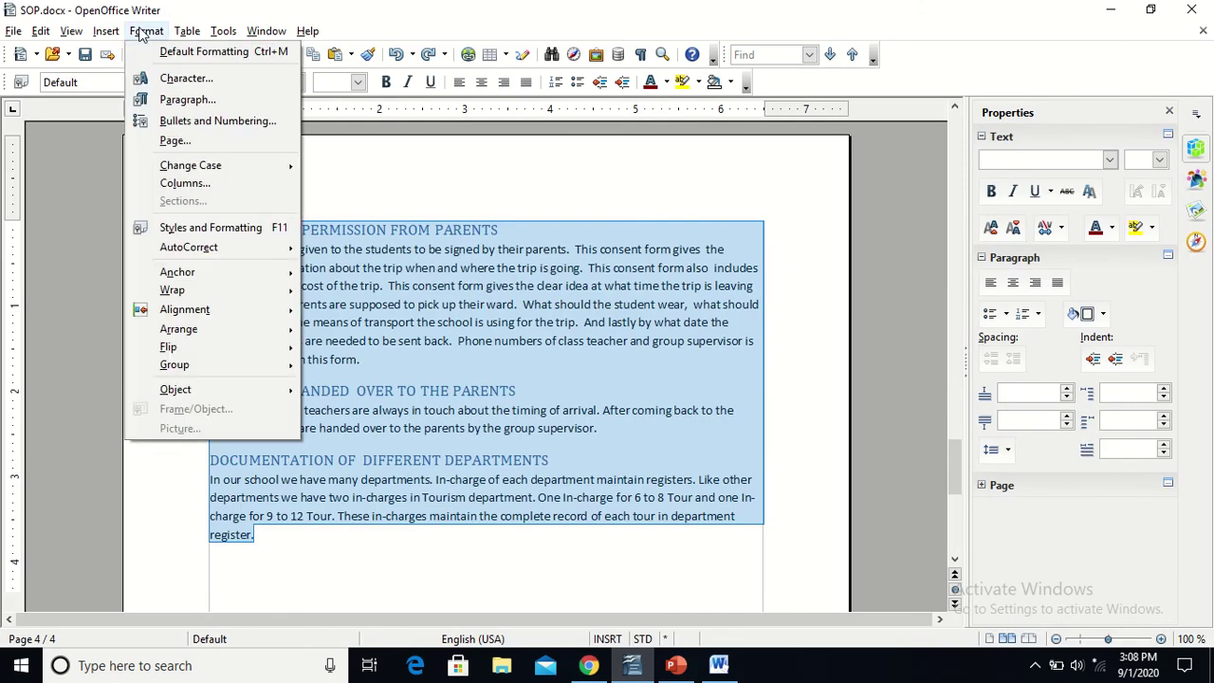
pyautogui.click(188, 118)
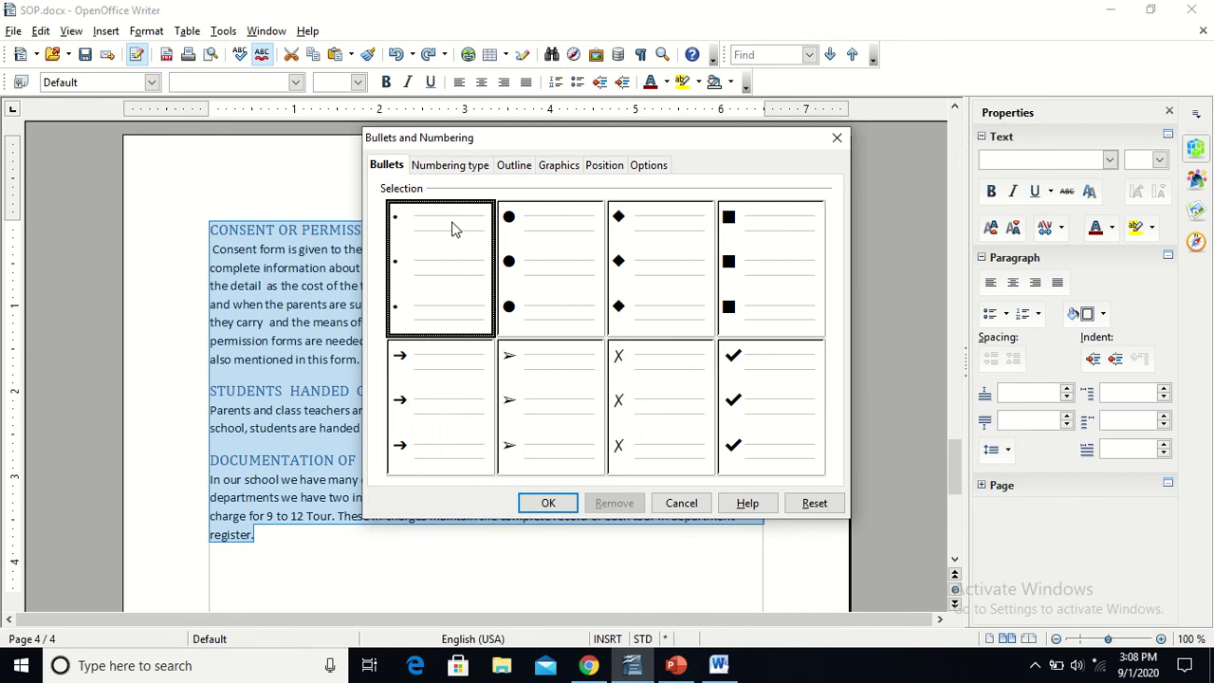
pyautogui.click(659, 465)
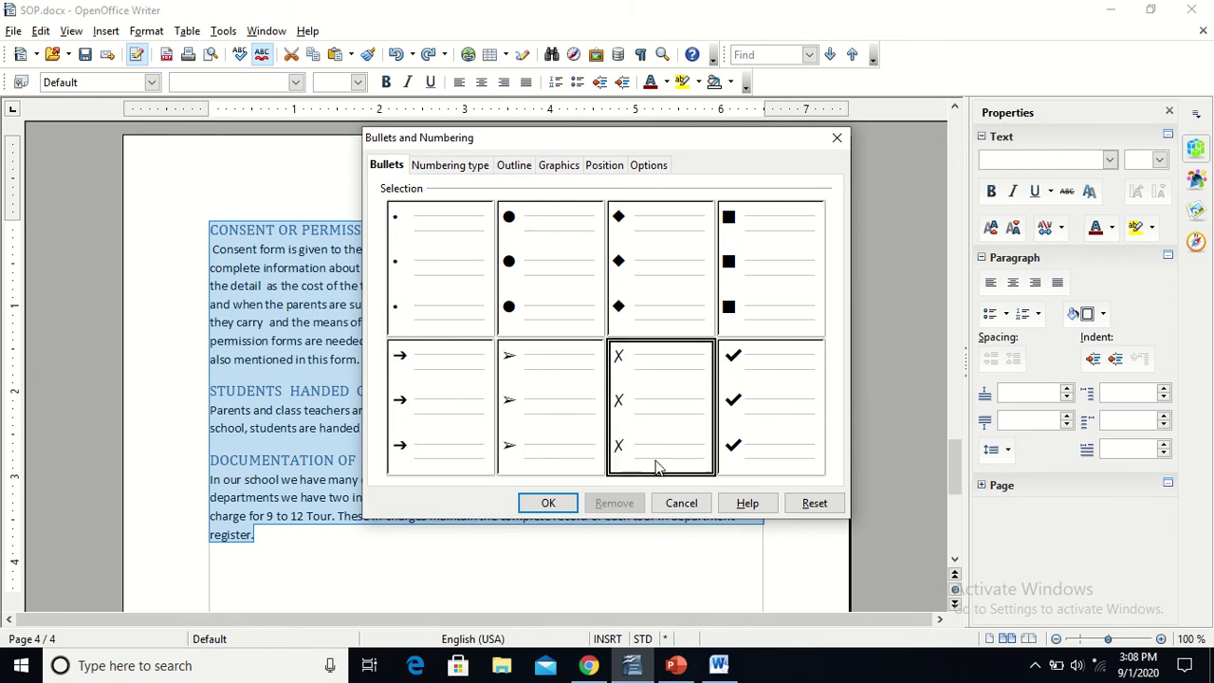
# Examine the numbering type, outline, graphics, position and options settings for lists, including the full set of graphic bullets.
pyautogui.click(441, 166)
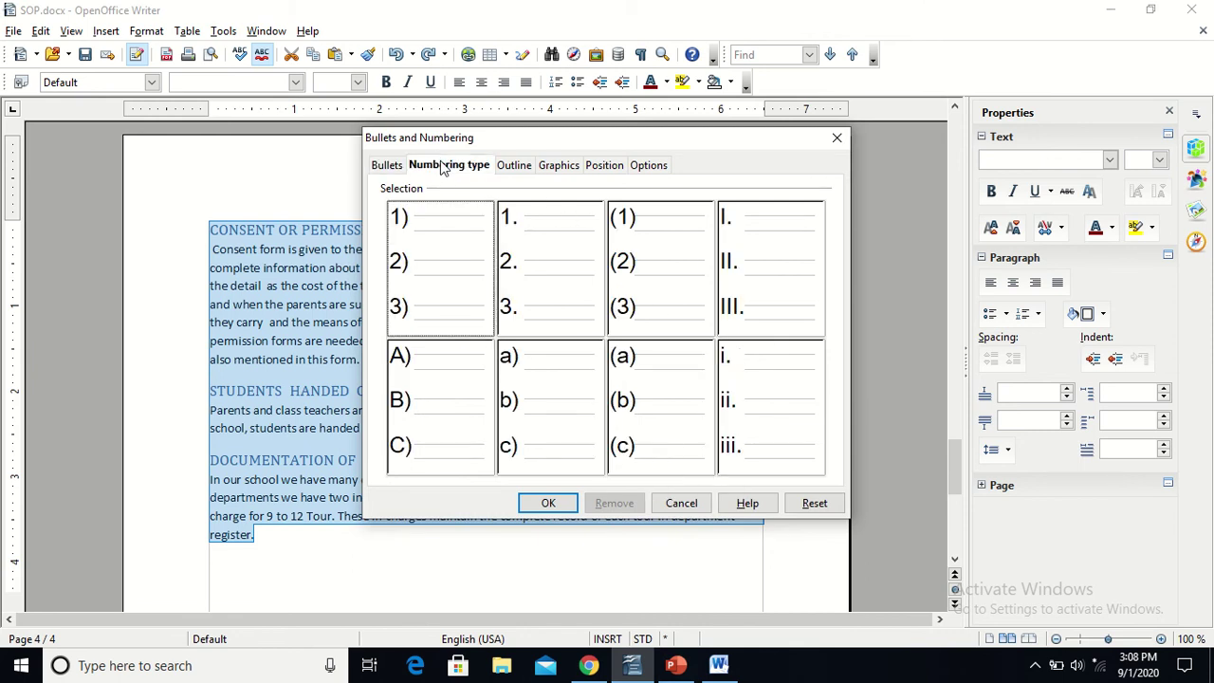
pyautogui.click(509, 167)
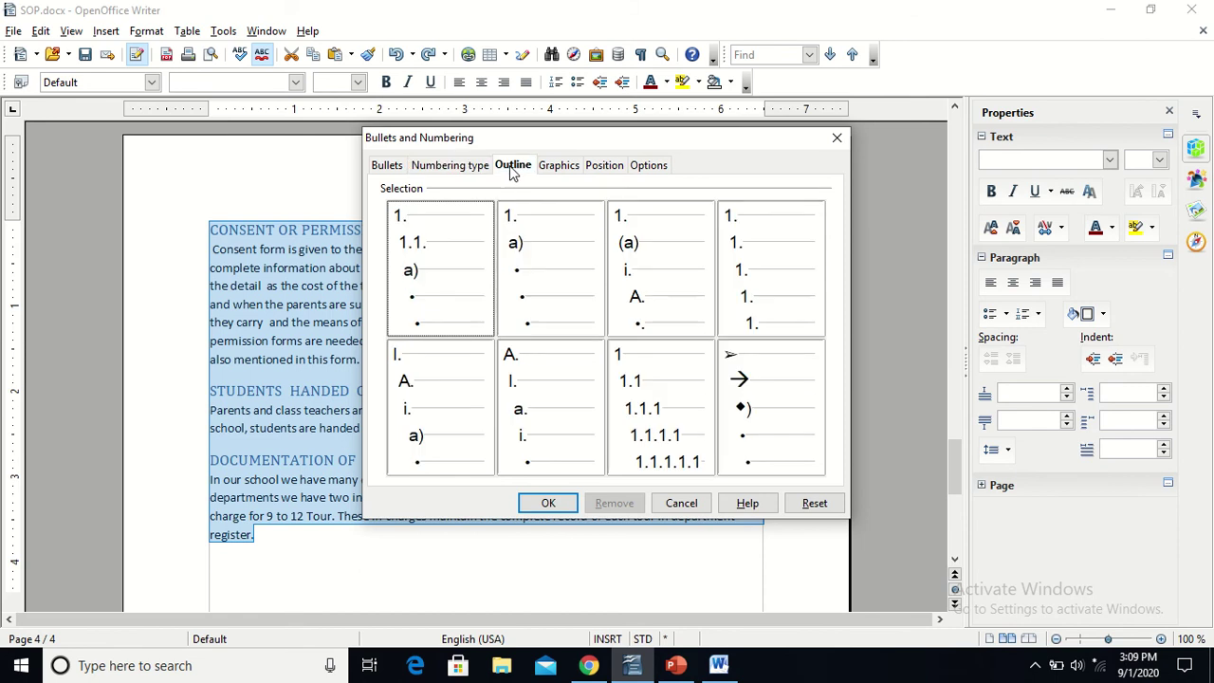
pyautogui.click(560, 167)
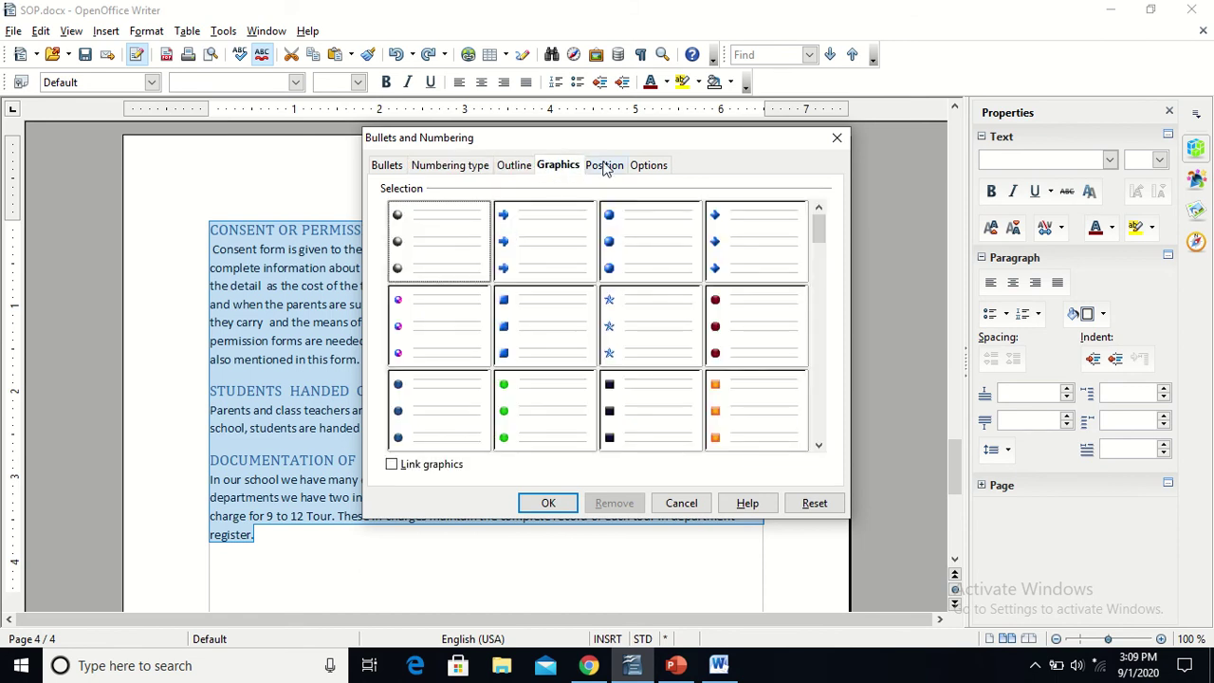
pyautogui.click(603, 167)
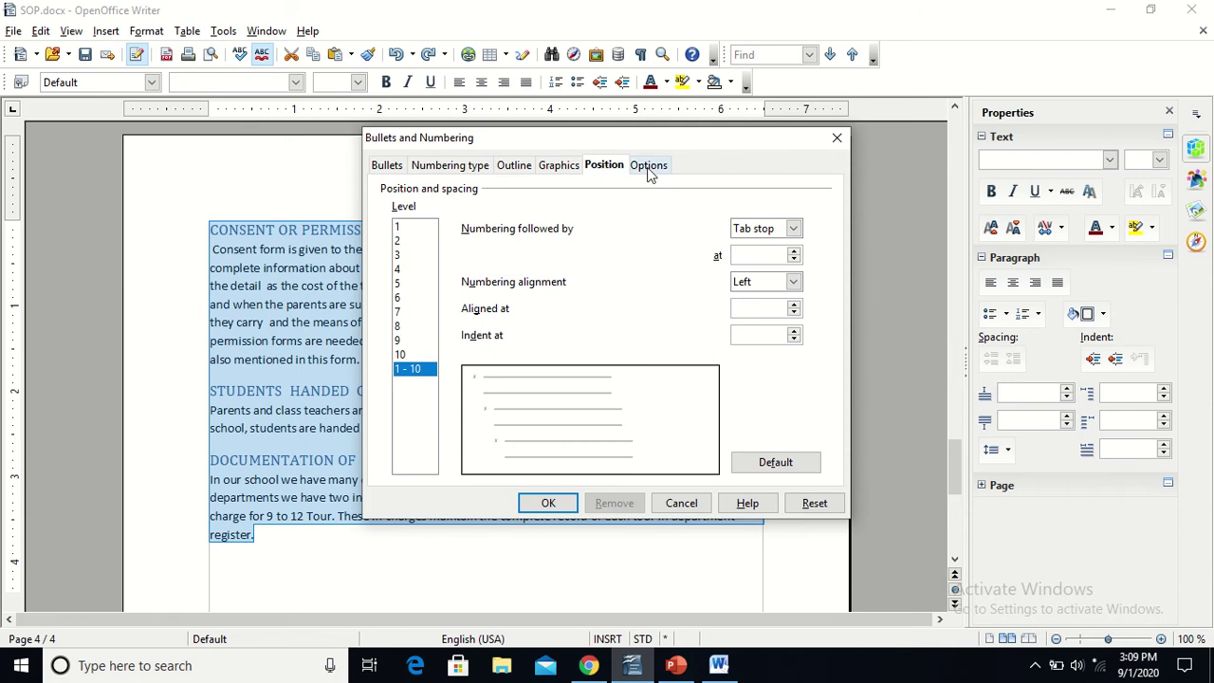
pyautogui.click(648, 167)
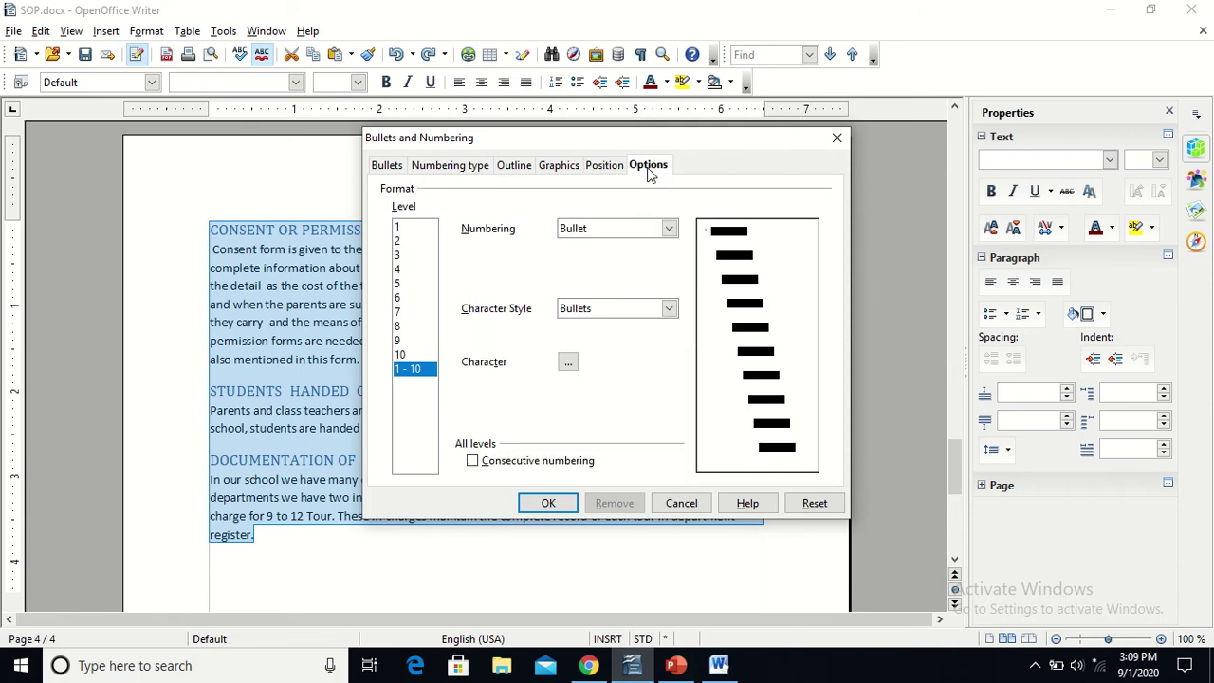
pyautogui.click(603, 167)
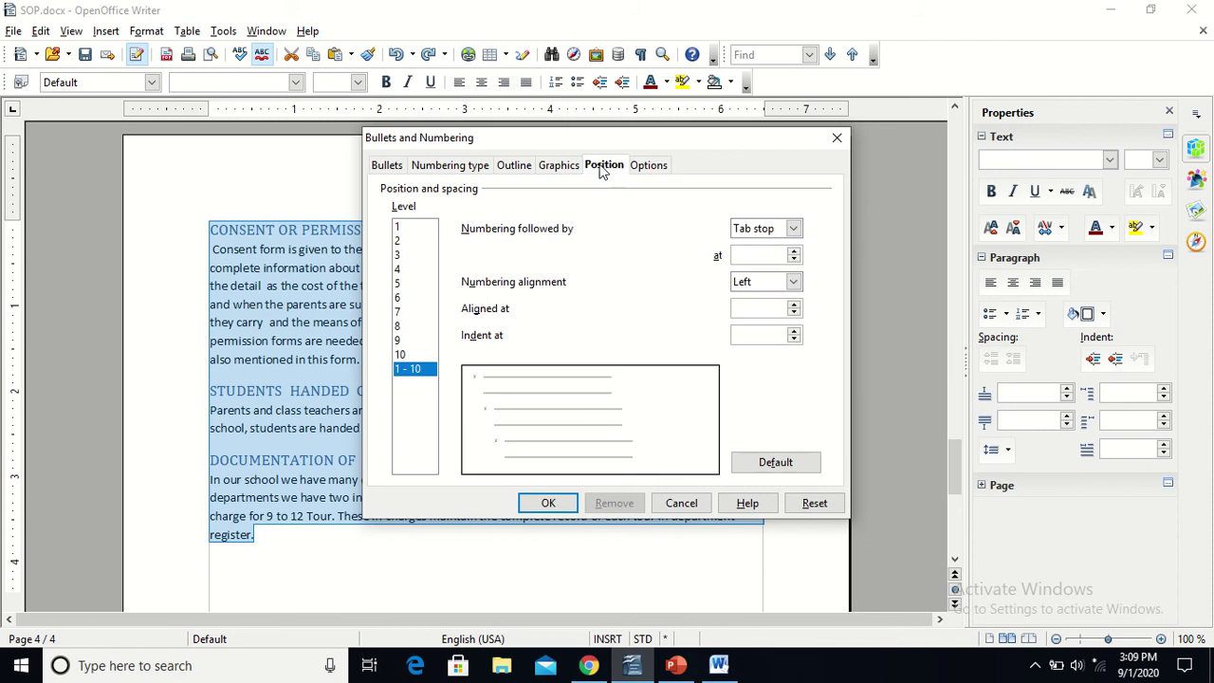
pyautogui.click(561, 167)
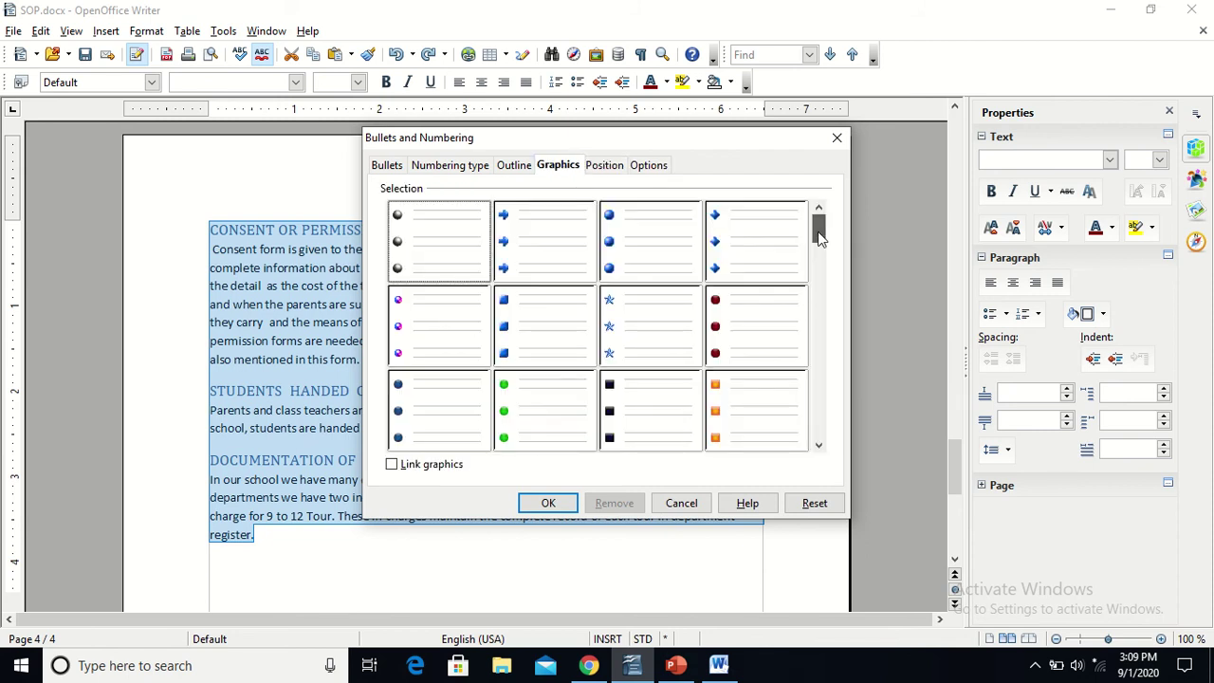
pyautogui.moveTo(820, 246); pyautogui.dragTo(821, 276)
pyautogui.moveTo(824, 334); pyautogui.dragTo(830, 452)
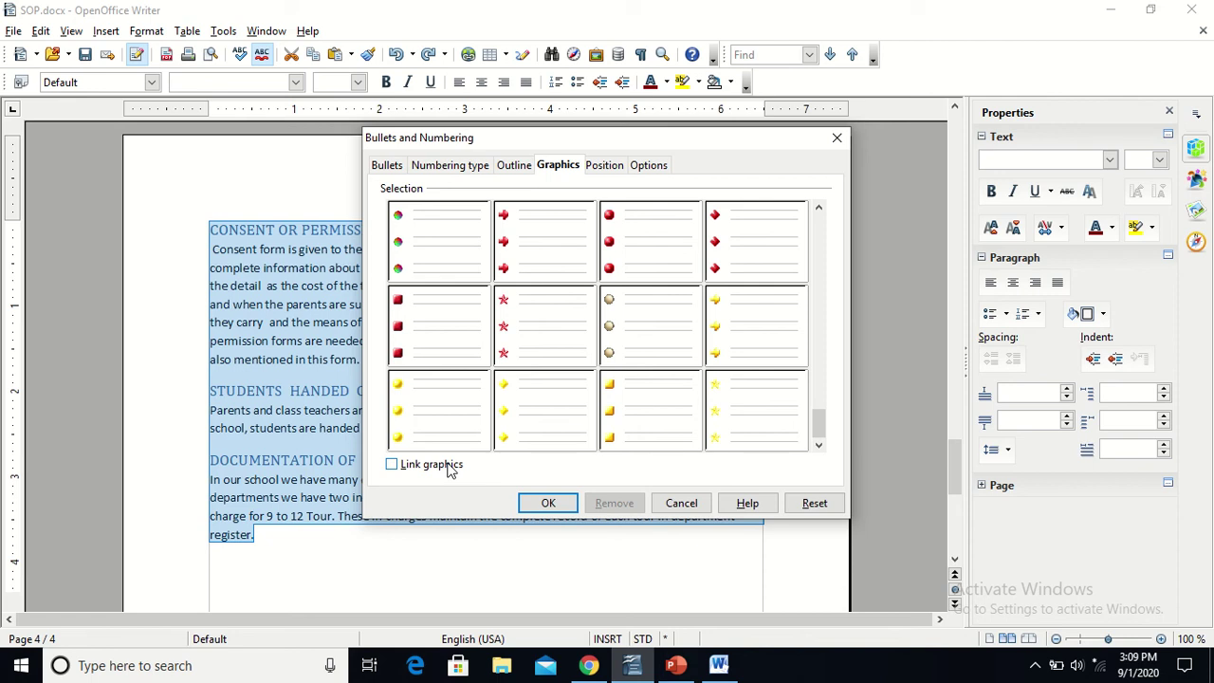
# Apply the chosen X bullets to the selected text, check the bulleted paragraphs, and undo the bullets.
pyautogui.click(550, 502)
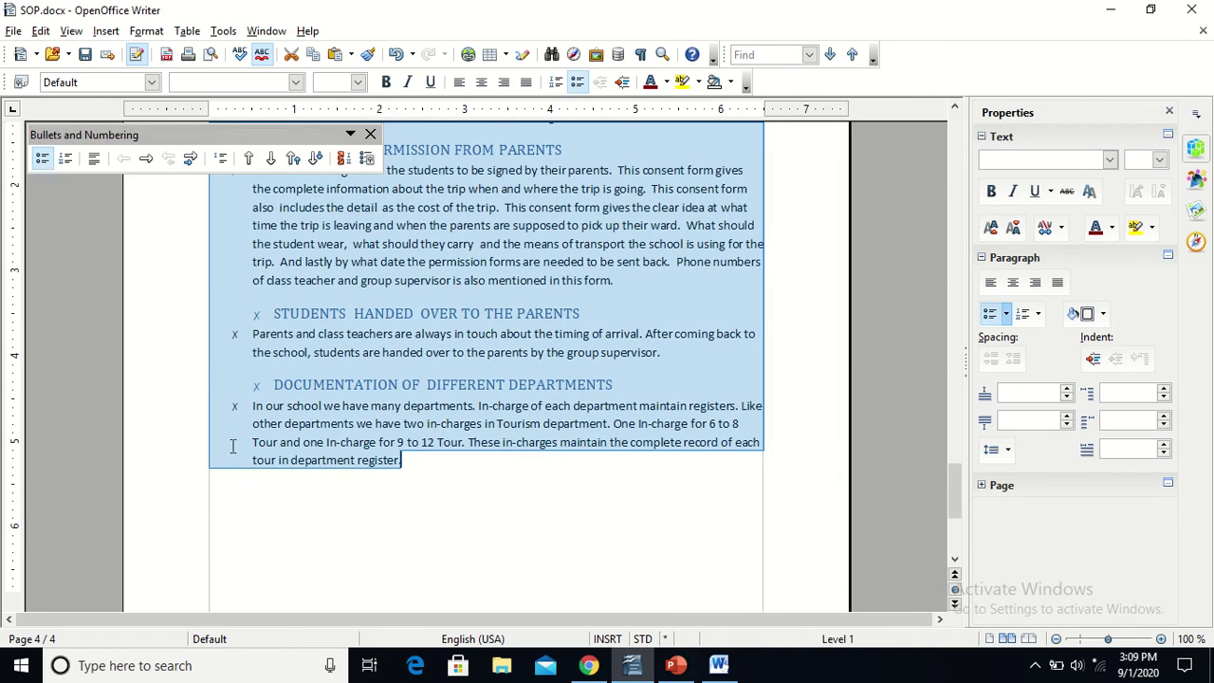
pyautogui.click(232, 411)
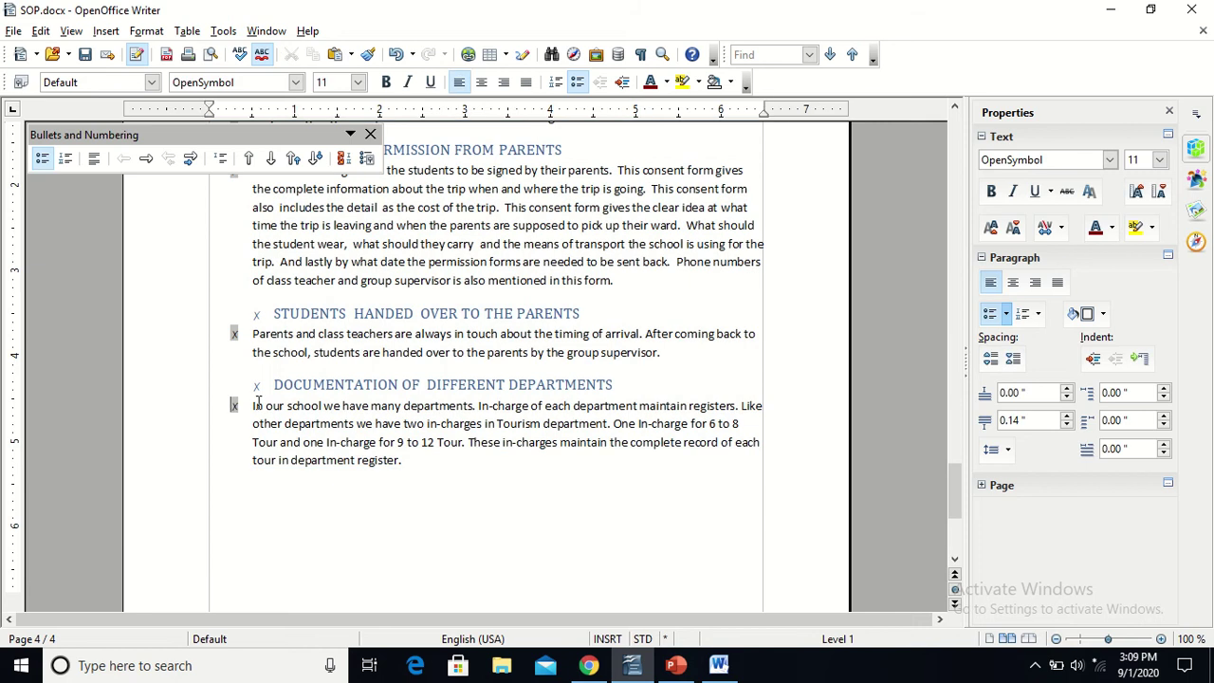
pyautogui.hotkey('ctrl', 'z')
pyautogui.scroll(-3, 564, 424)
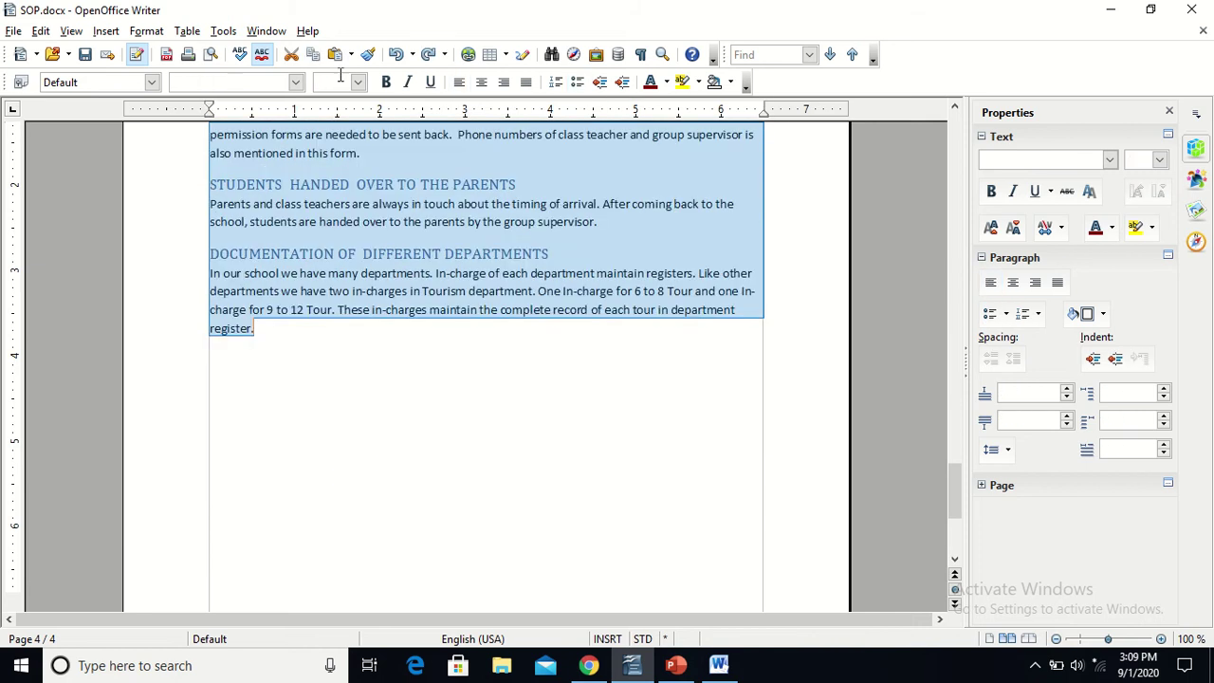
# Switch to Word and open the numbering library for the selected CONSENT OR heading.
pyautogui.click(719, 672)
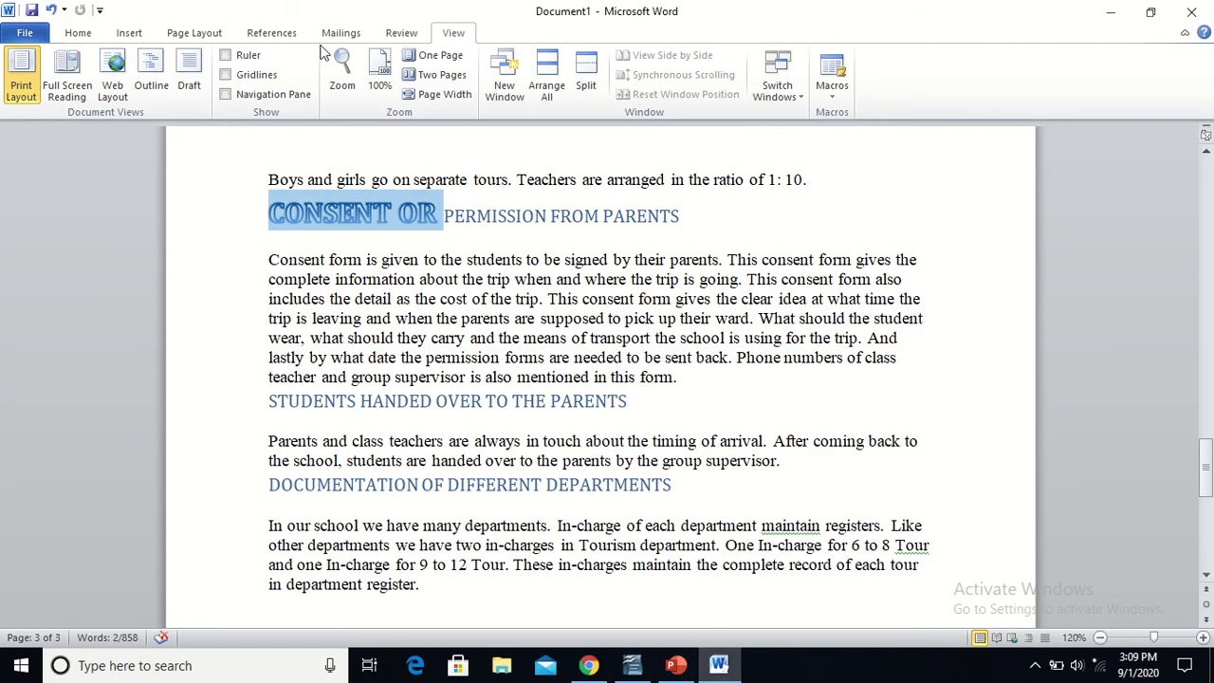
pyautogui.click(80, 35)
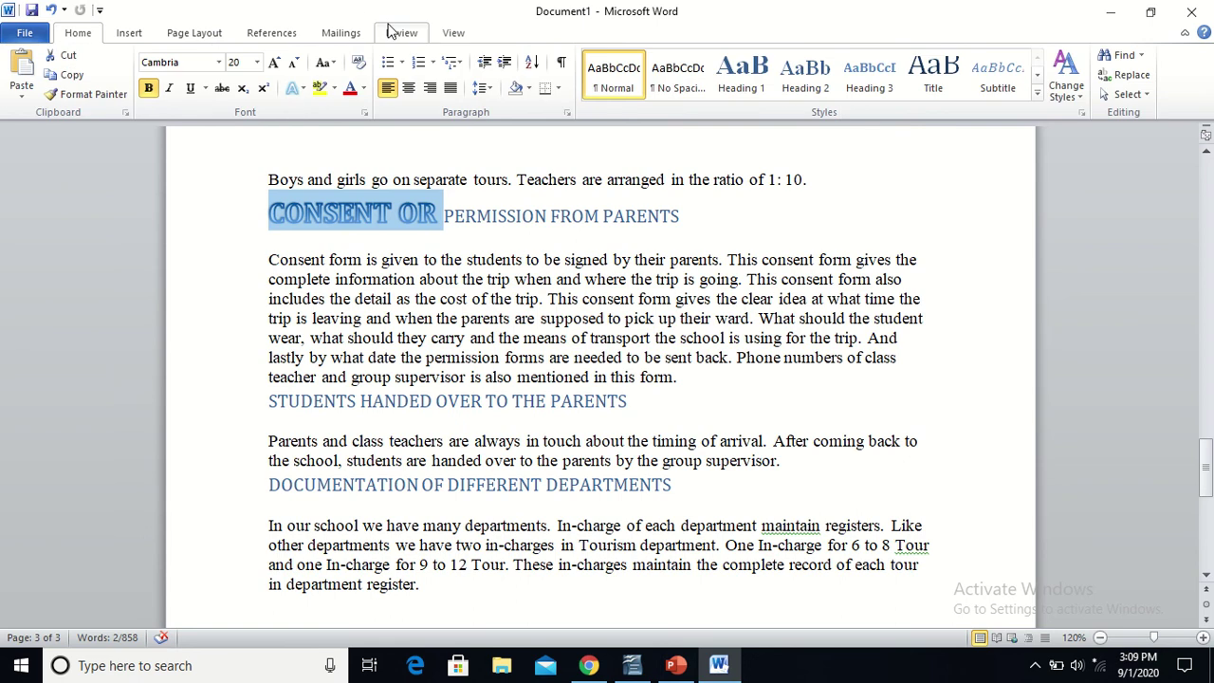
pyautogui.click(433, 62)
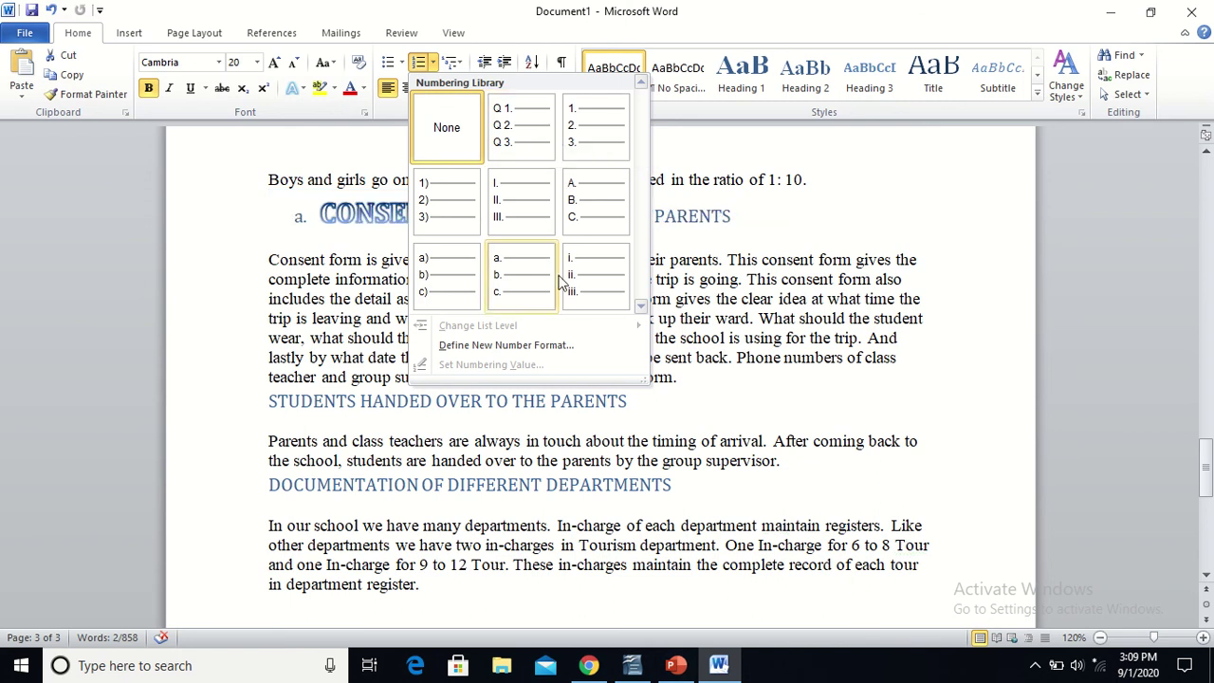
# Define the new number format "Ans 1." for the CONSENT OR heading and check it in the numbering library.
pyautogui.click(555, 347)
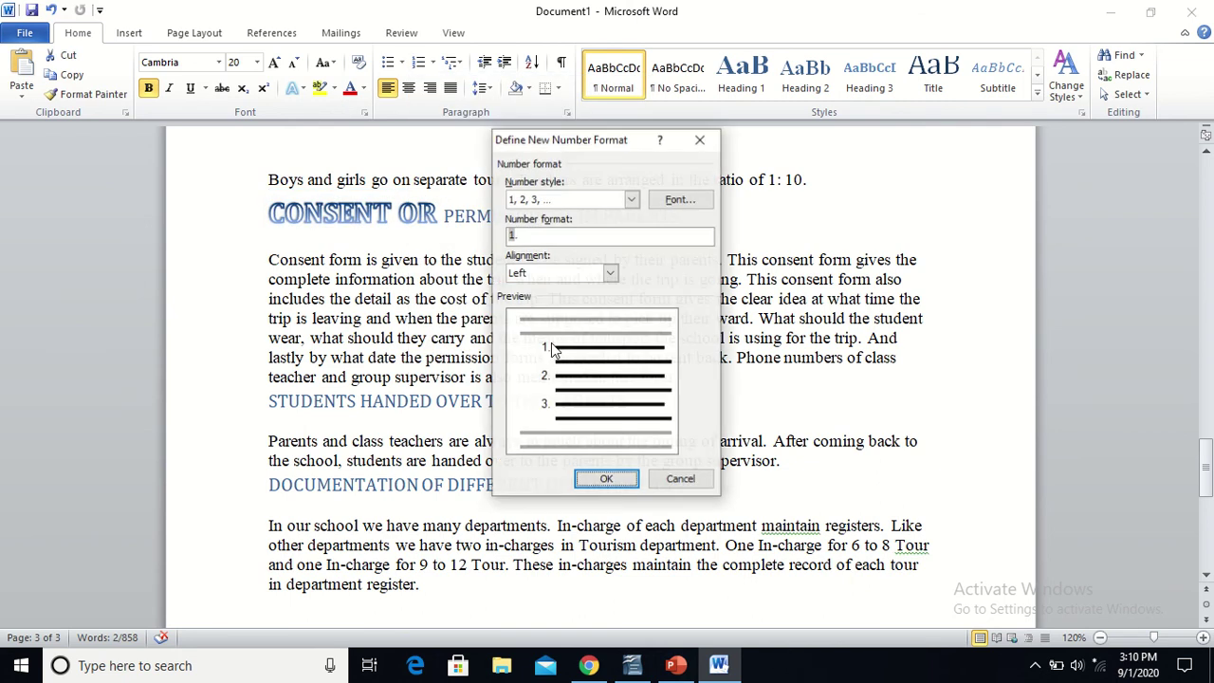
pyautogui.click(510, 234)
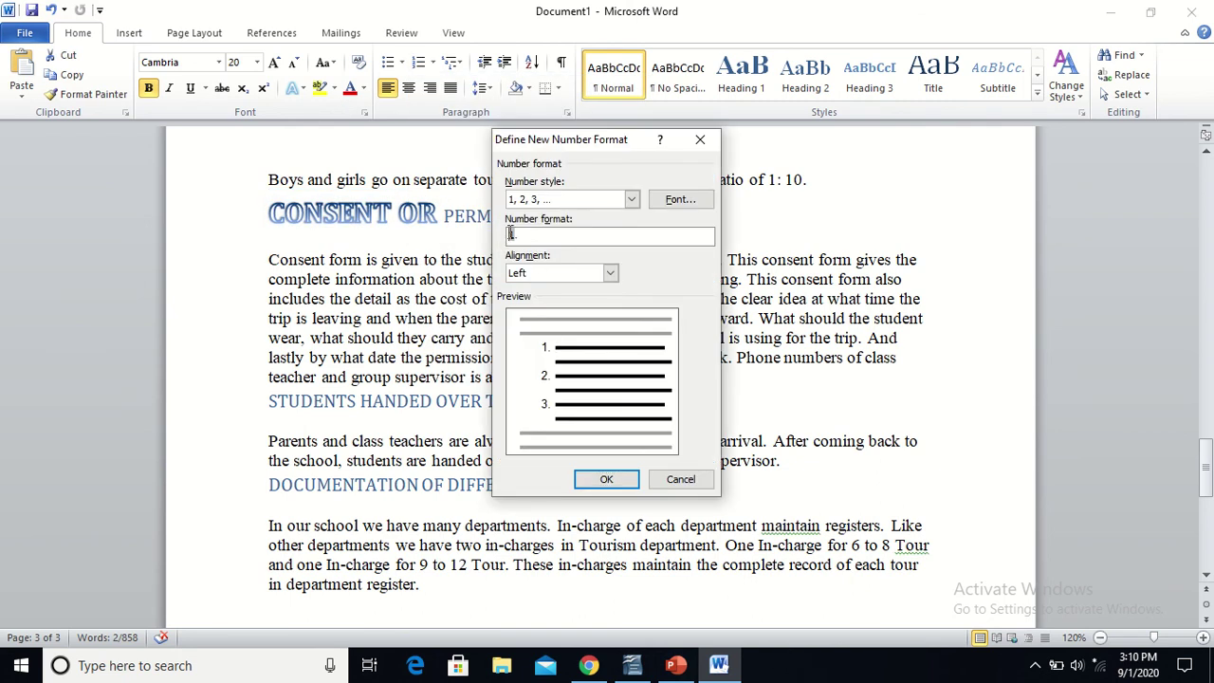
pyautogui.write('aNS')
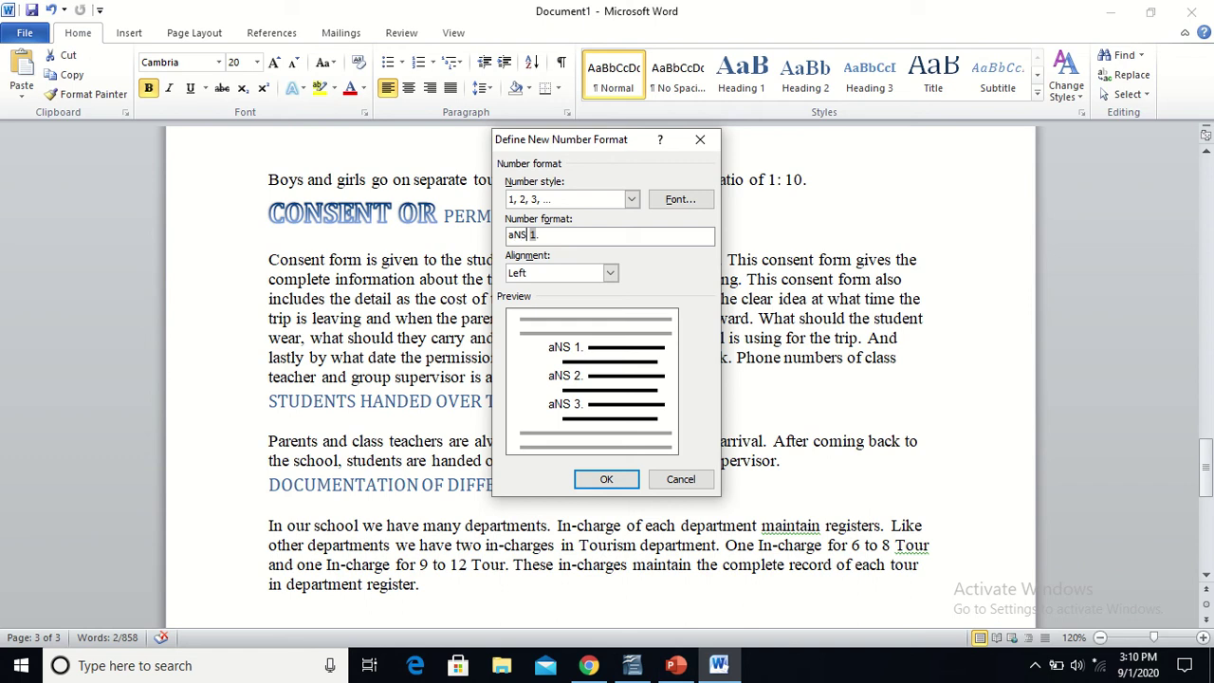
pyautogui.press('BackSpace')
pyautogui.press('BackSpace')
pyautogui.press('BackSpace')
pyautogui.press('BackSpace')
pyautogui.write('A')
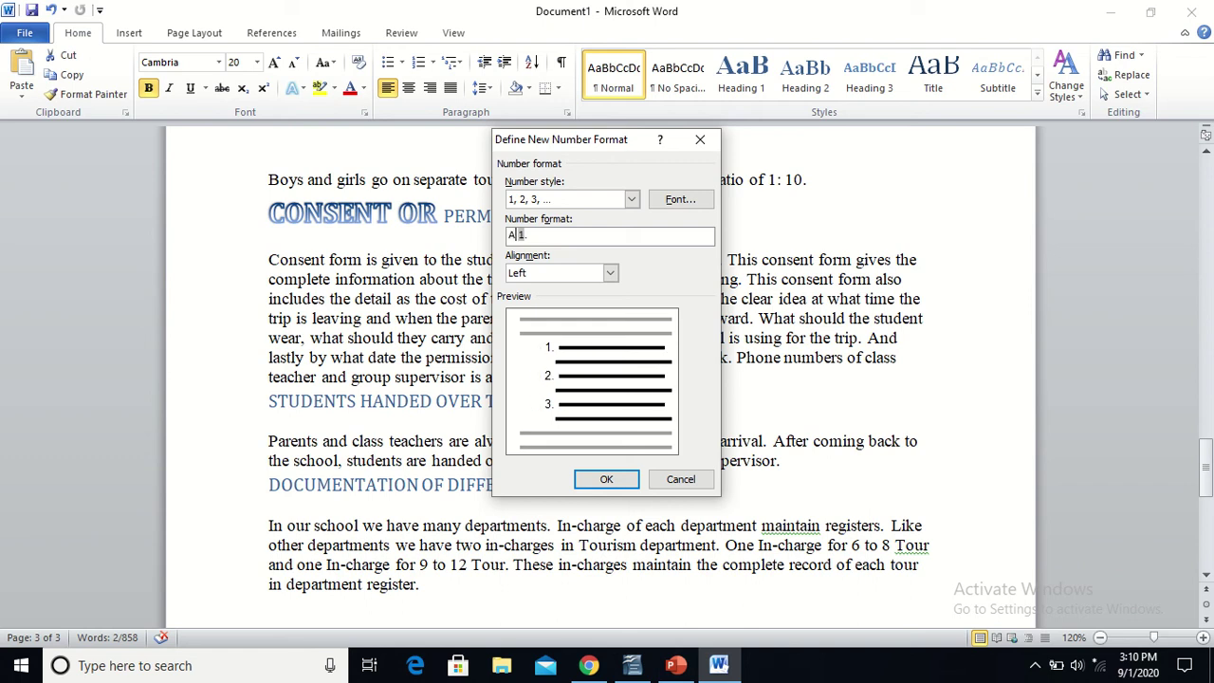
pyautogui.write('ns')
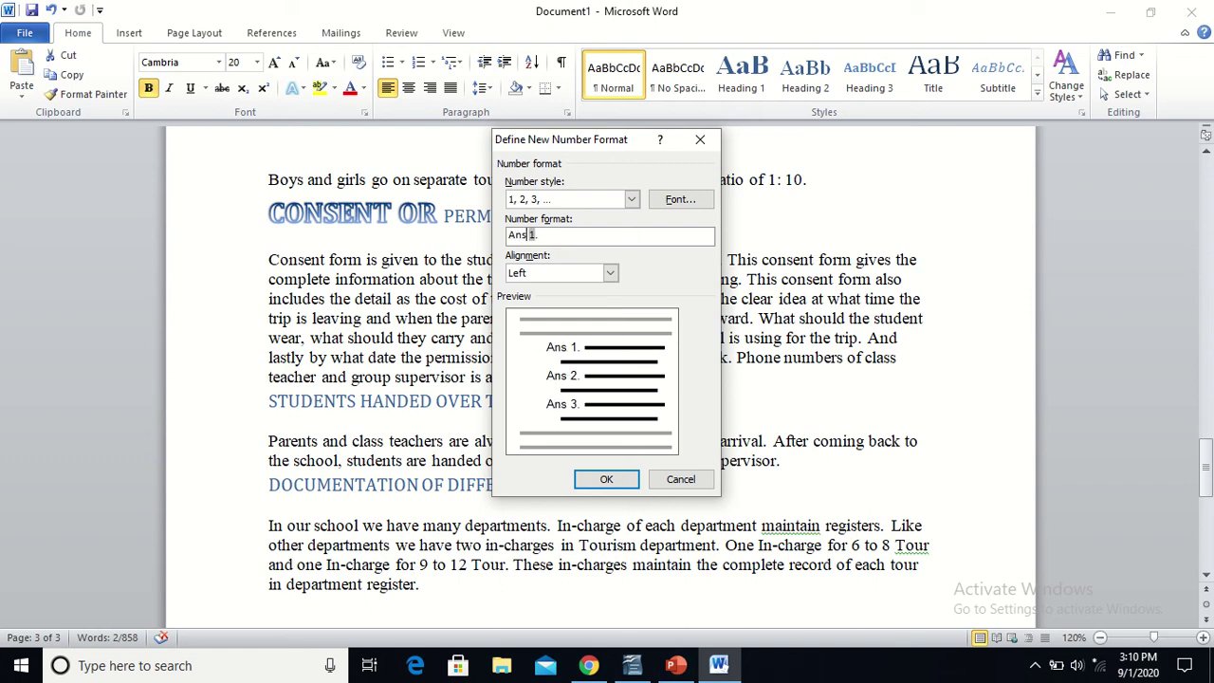
pyautogui.click(607, 480)
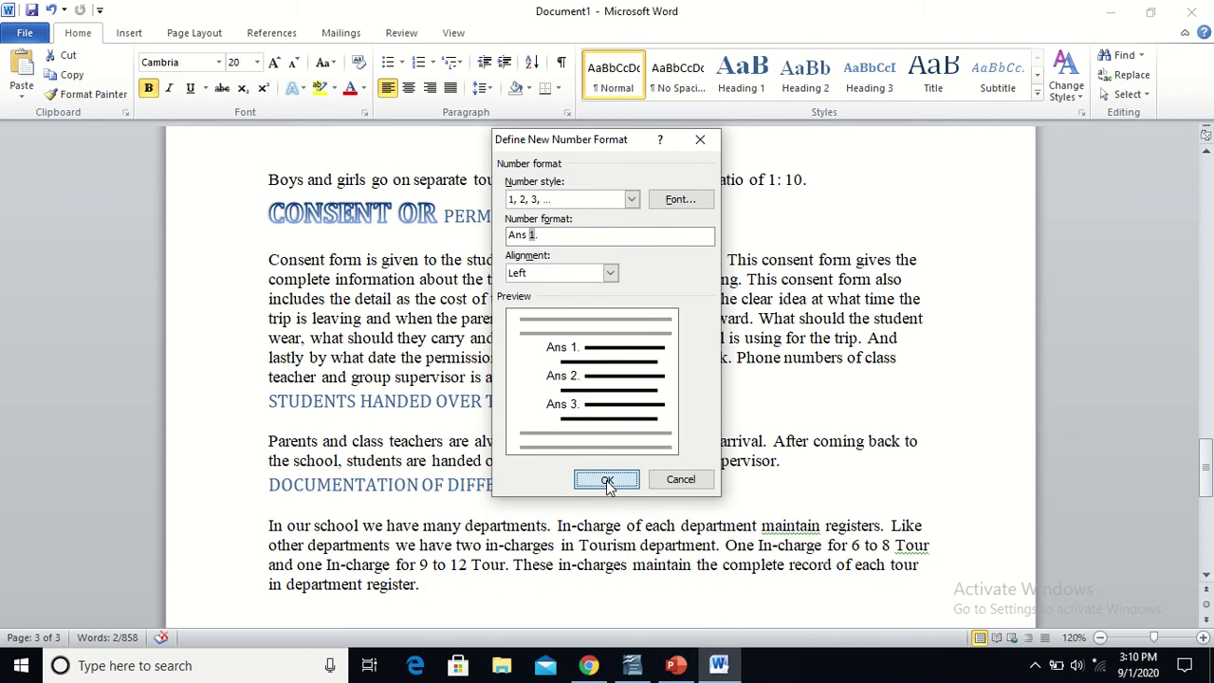
pyautogui.click(432, 62)
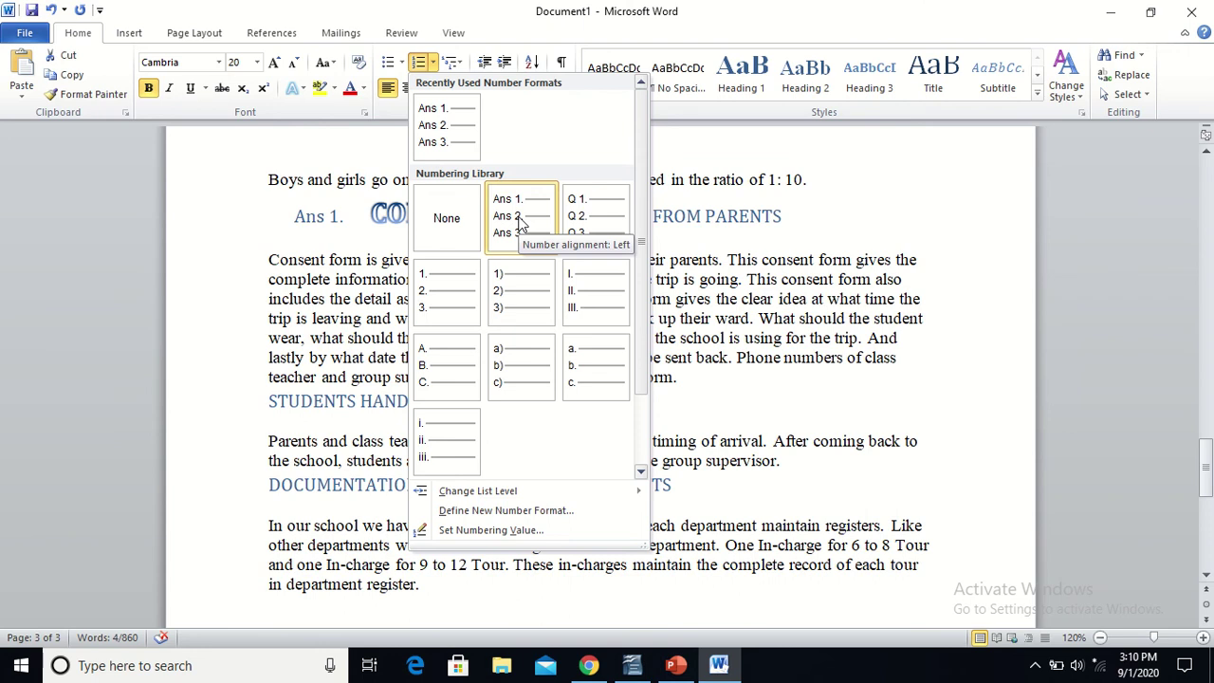
# Start defining a new bullet from a symbol and browse the characters of the Symbol font.
pyautogui.click(402, 63)
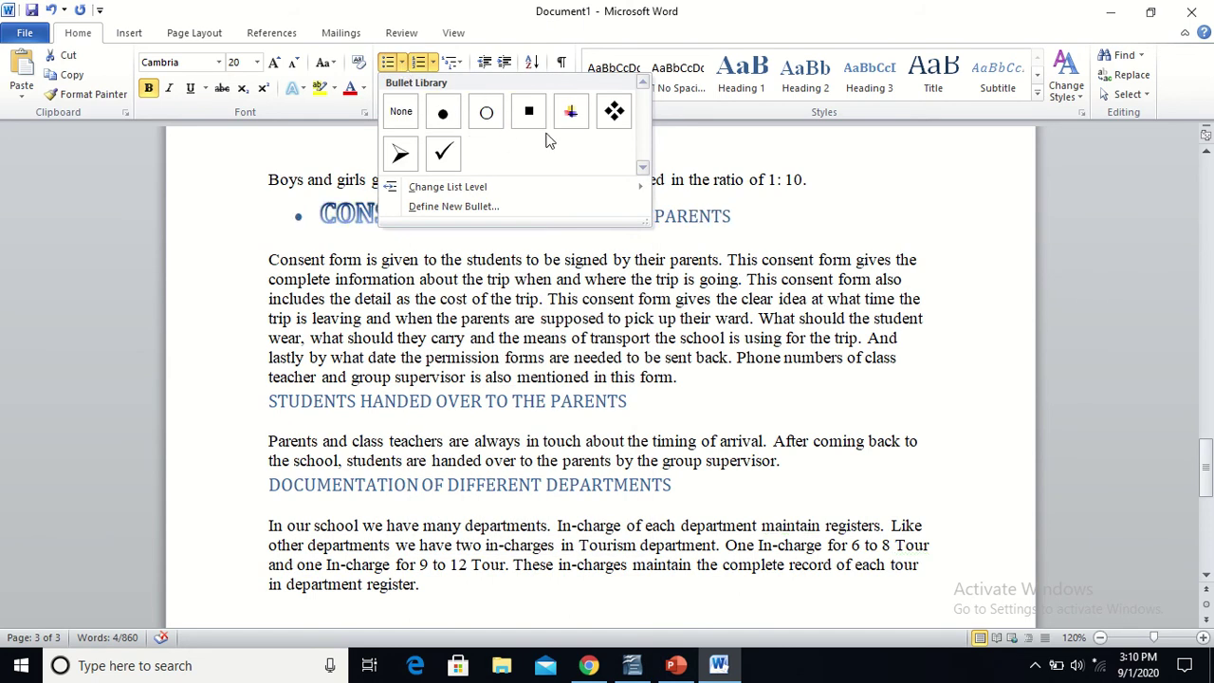
pyautogui.click(510, 199)
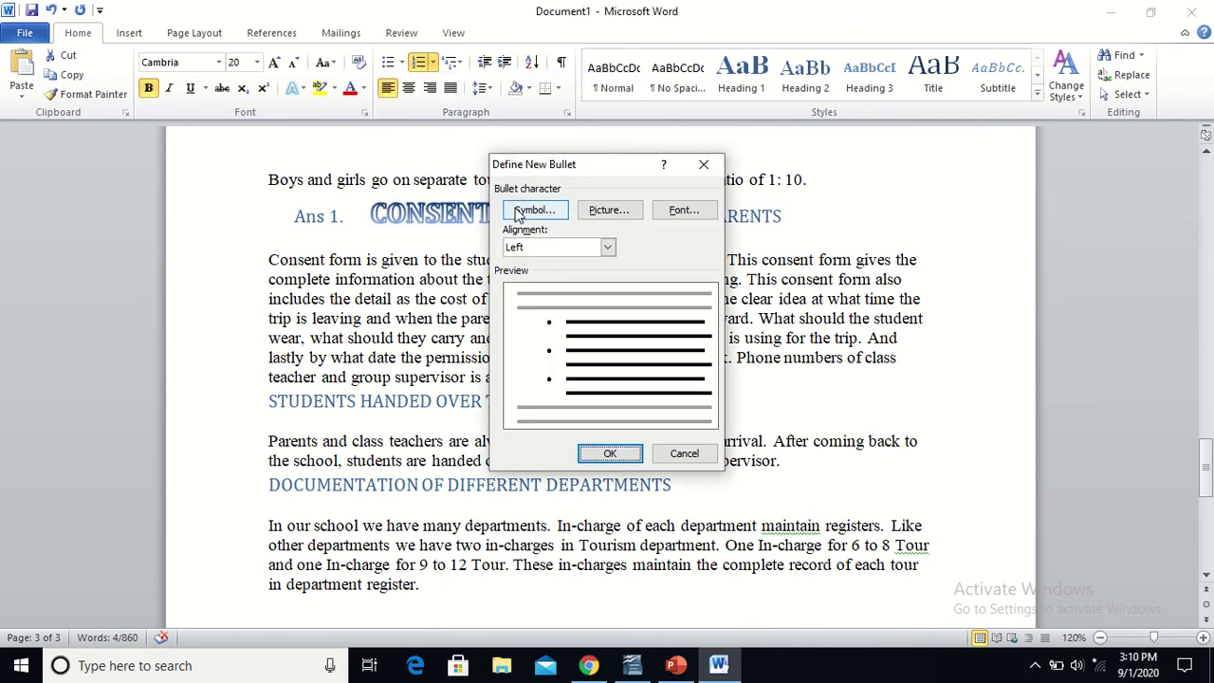
pyautogui.click(519, 210)
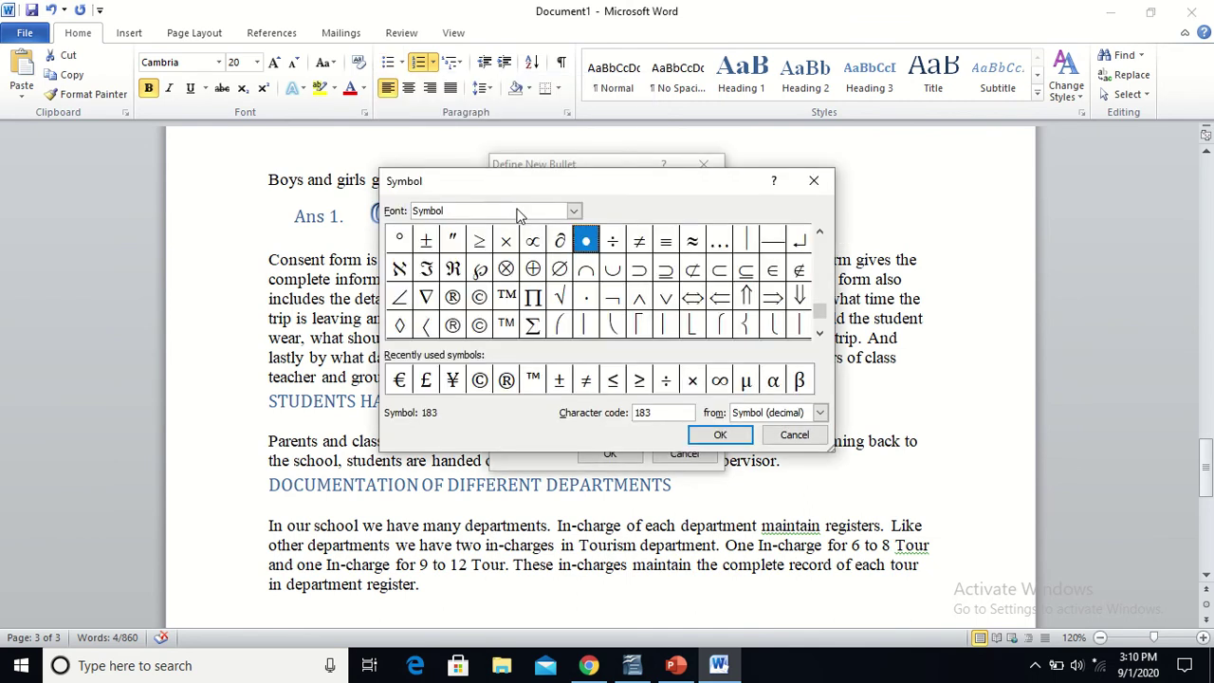
pyautogui.press('Up')
pyautogui.press('Up')
pyautogui.press('Up')
pyautogui.press('Up')
pyautogui.press('Up')
pyautogui.press('Up')
pyautogui.press('Up')
pyautogui.press('Up')
pyautogui.press('Up')
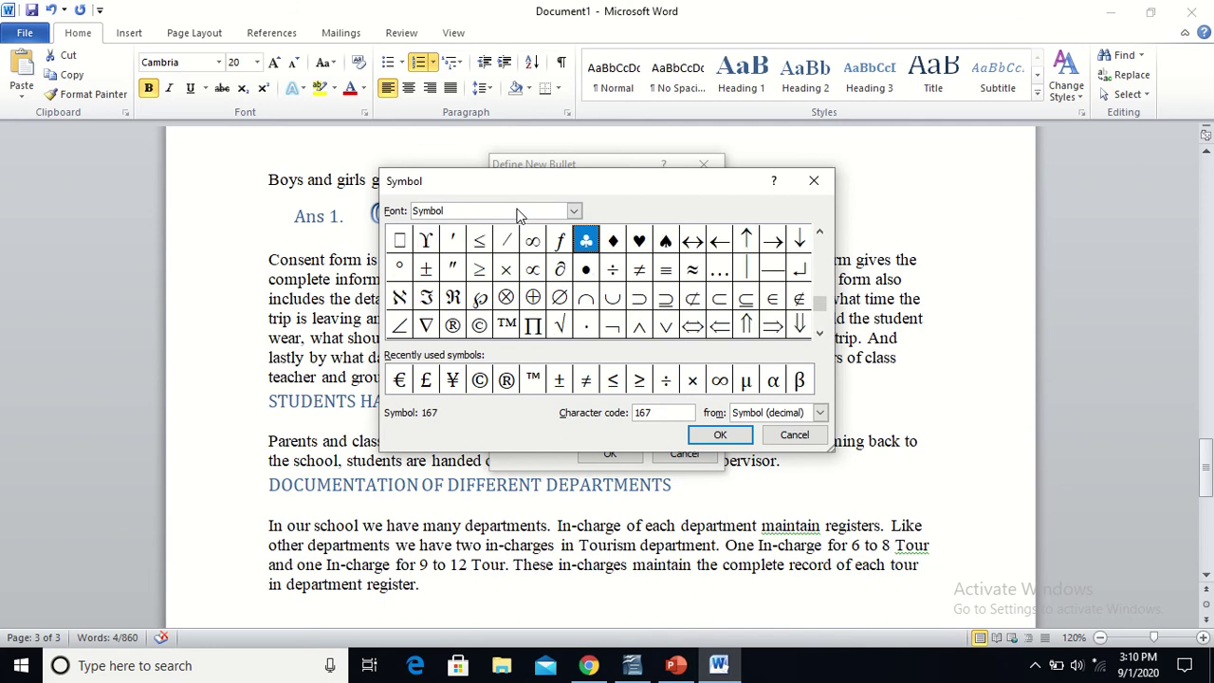
pyautogui.press('Down')
pyautogui.press('Down')
pyautogui.press('Down')
pyautogui.press('Down')
pyautogui.press('Down')
pyautogui.press('Down')
pyautogui.press('Down')
pyautogui.press('Down')
pyautogui.press('Down')
pyautogui.press('Down')
pyautogui.press('Down')
pyautogui.press('Down')
pyautogui.press('Down')
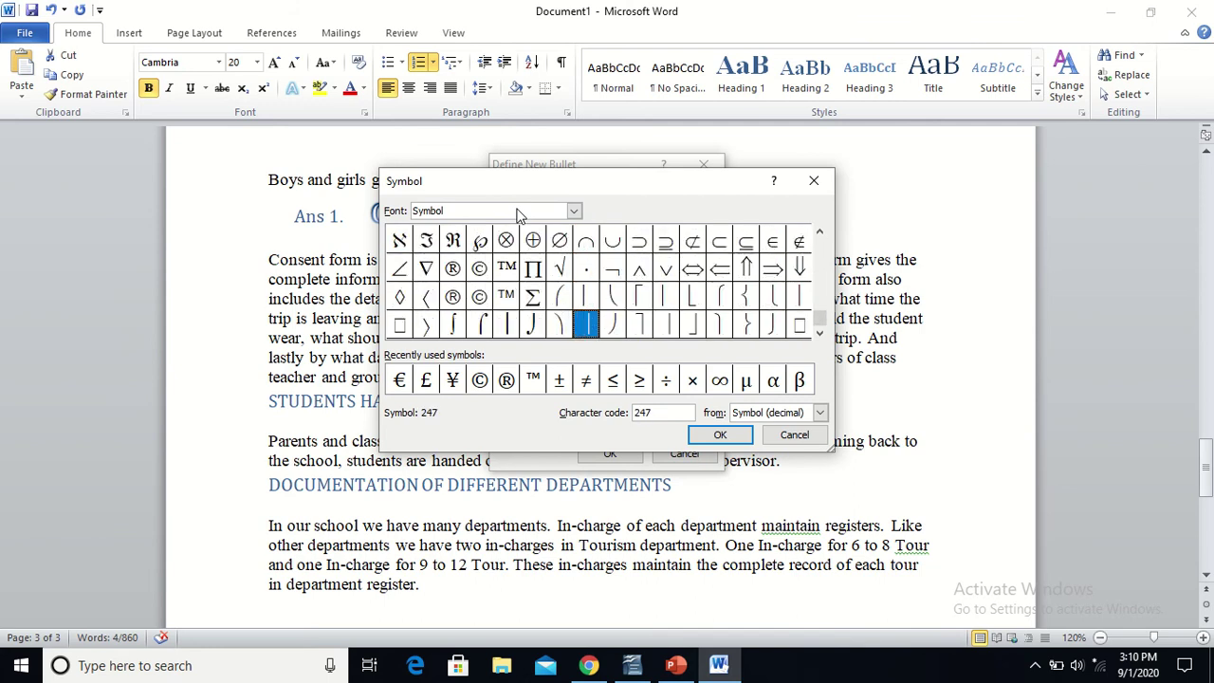
# Set the bullet symbol font to Wingdings.
pyautogui.click(574, 211)
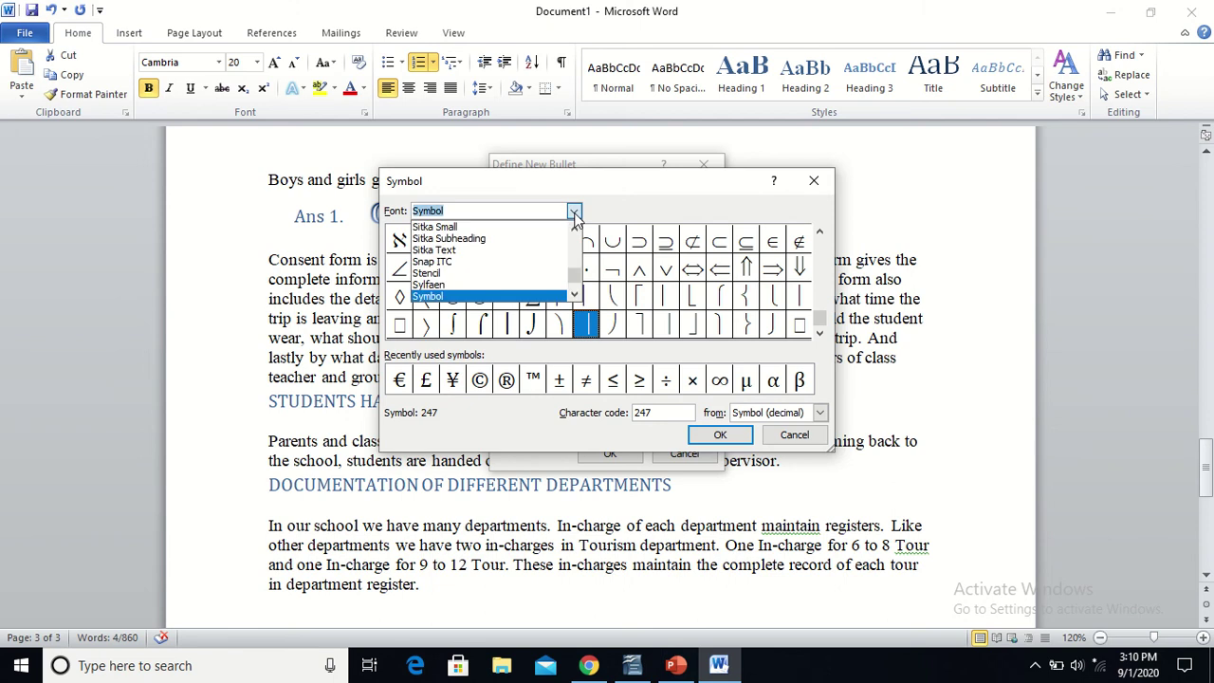
pyautogui.click(574, 296)
pyautogui.click(574, 296)
pyautogui.click(574, 296)
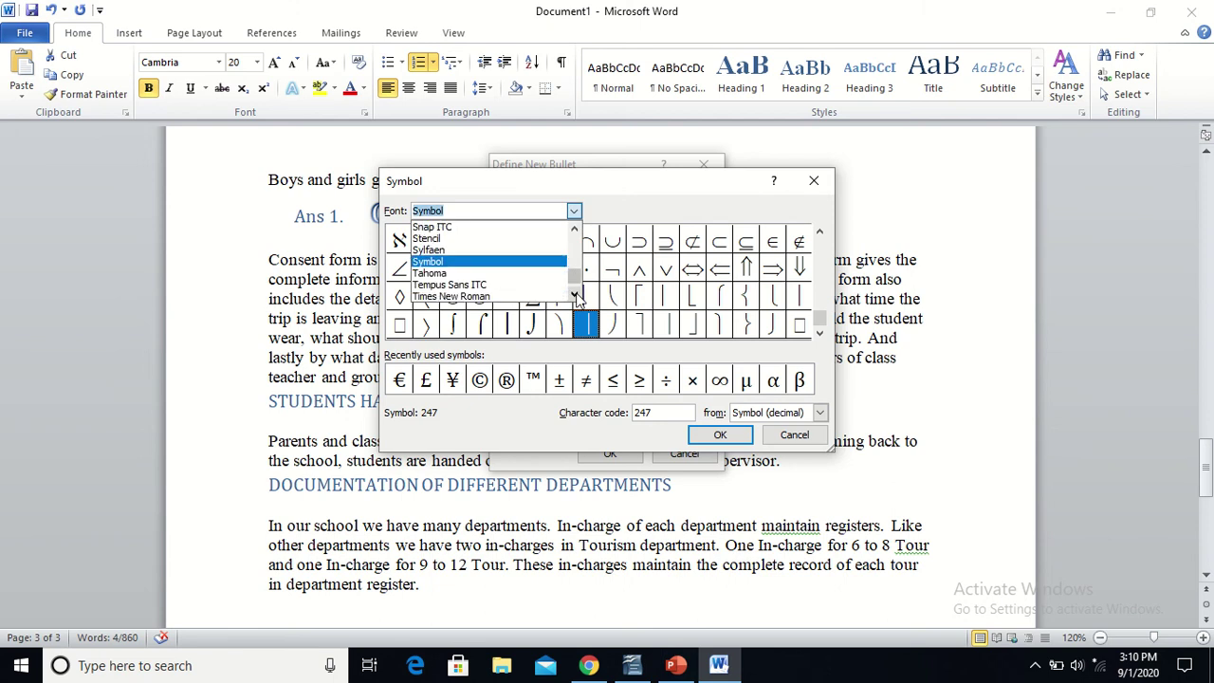
pyautogui.tripleClick(574, 296)
pyautogui.tripleClick(574, 296)
pyautogui.tripleClick(574, 295)
pyautogui.tripleClick(574, 296)
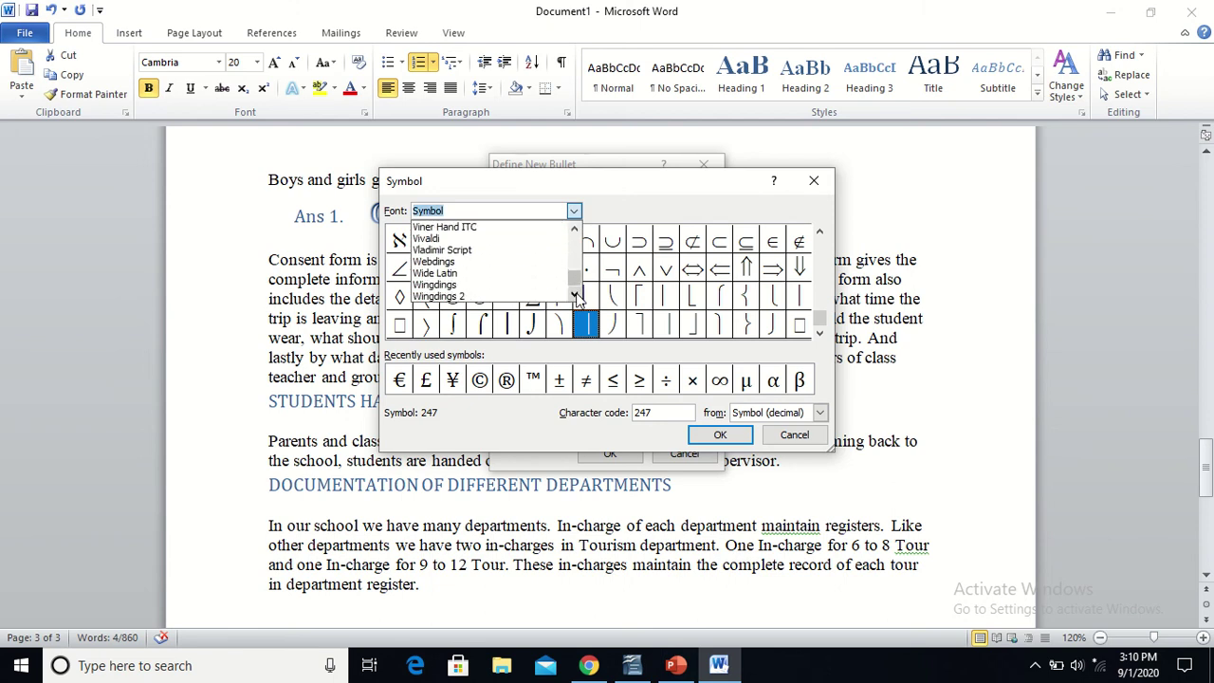
pyautogui.click(574, 296)
pyautogui.click(573, 296)
pyautogui.click(490, 269)
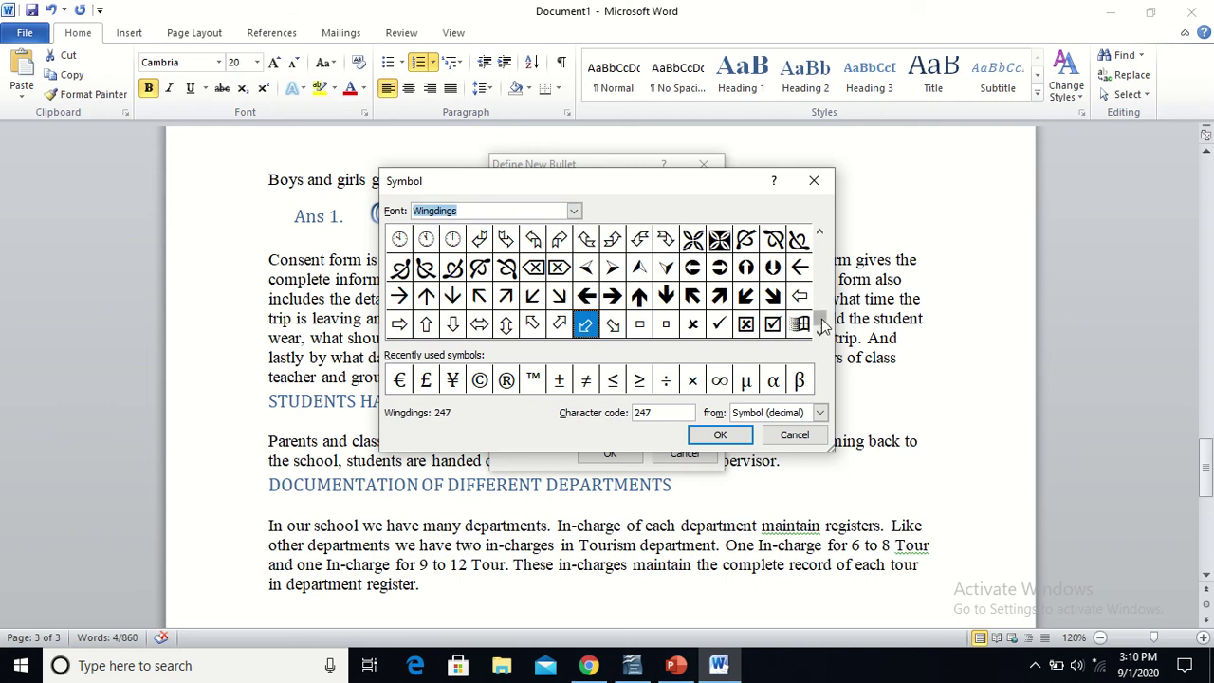
# Try the Wingdings characters 92, 78 and 77 as the bullet symbol and cancel the symbol choice.
pyautogui.moveTo(823, 325); pyautogui.dragTo(821, 296)
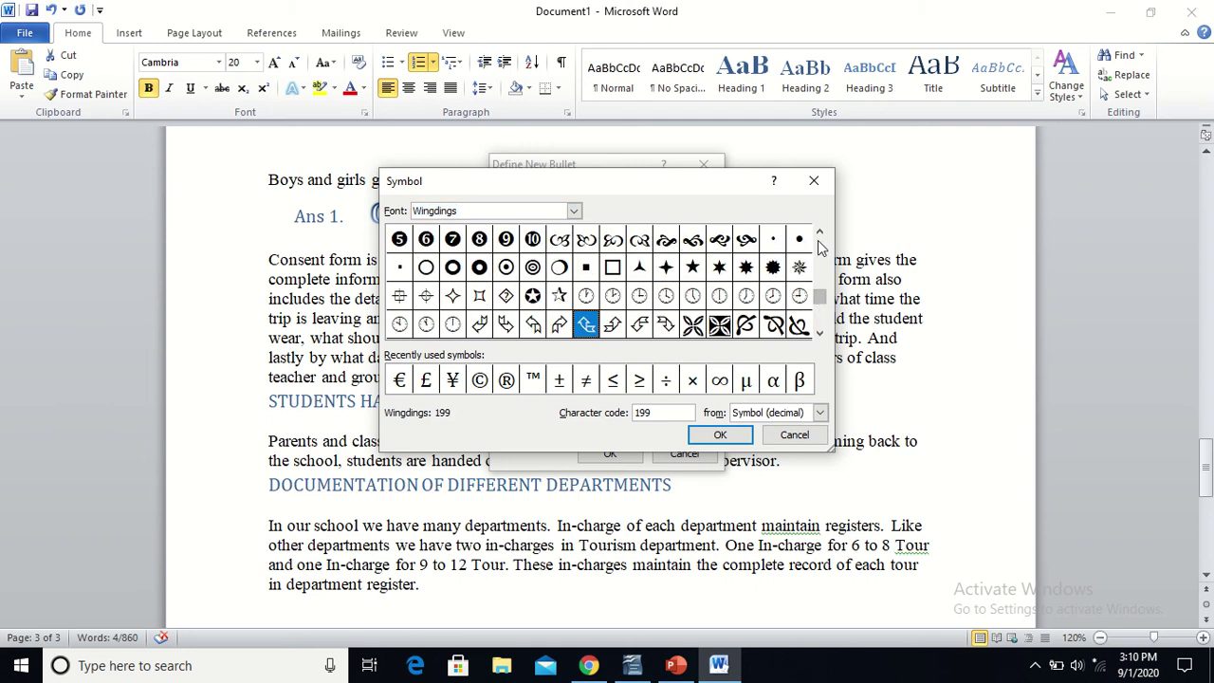
pyautogui.click(822, 247)
pyautogui.click(822, 247)
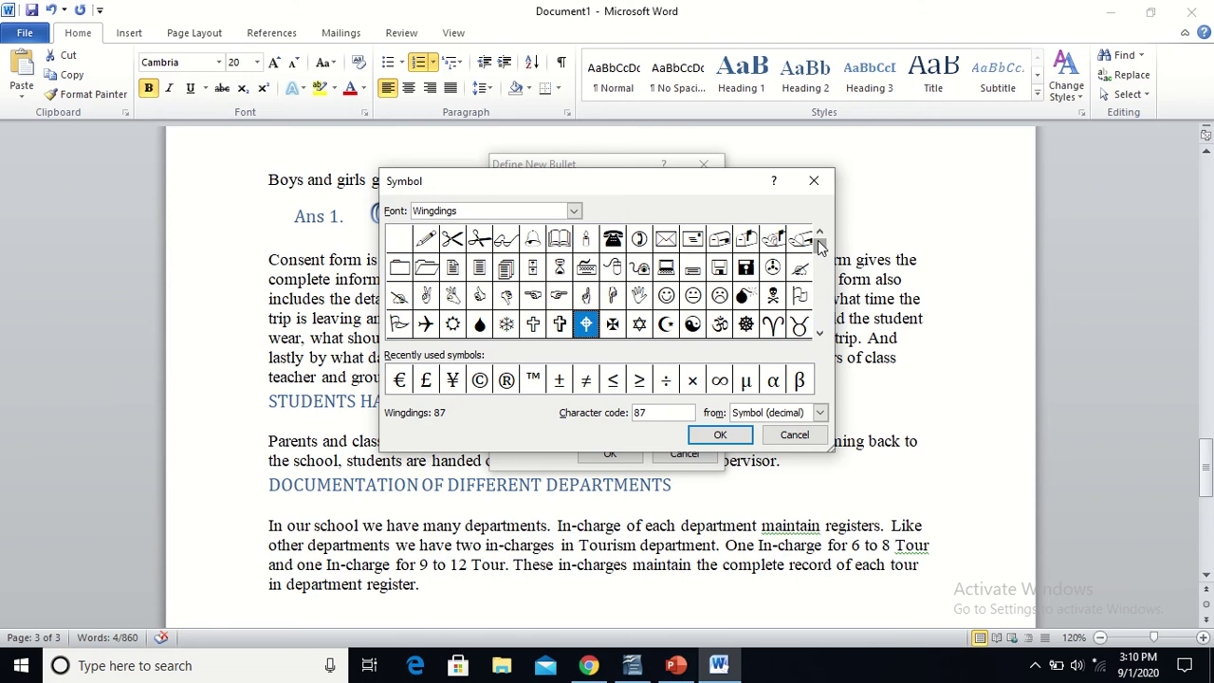
pyautogui.click(721, 325)
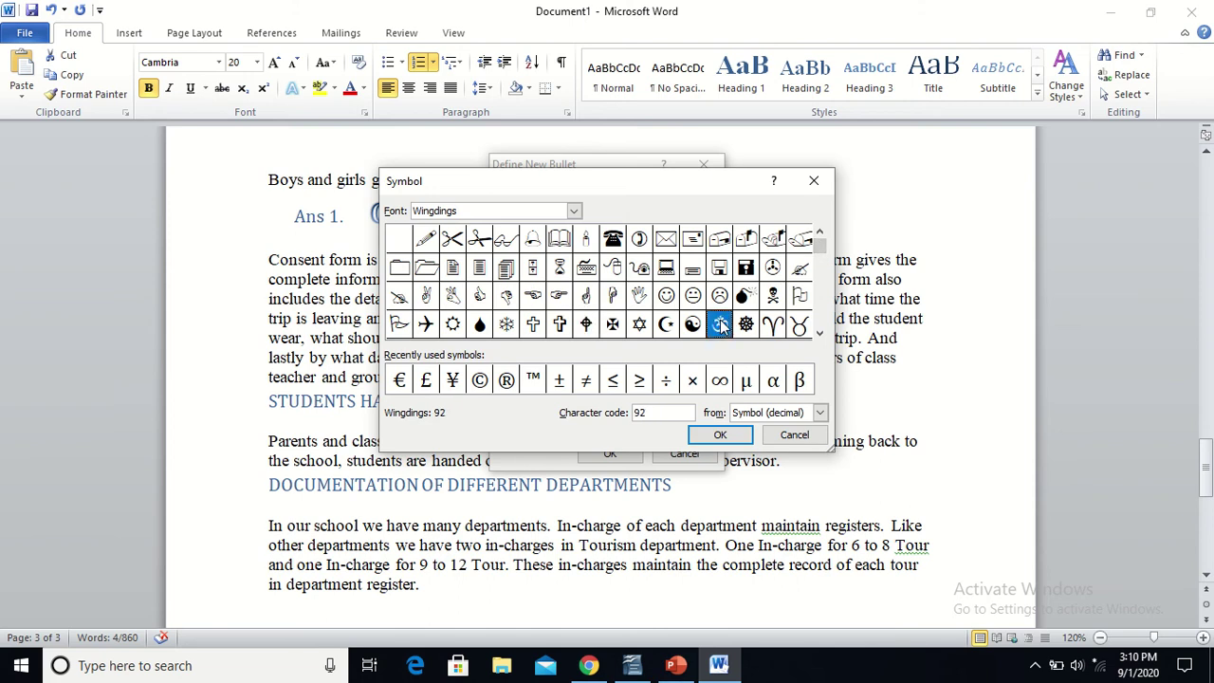
pyautogui.click(773, 297)
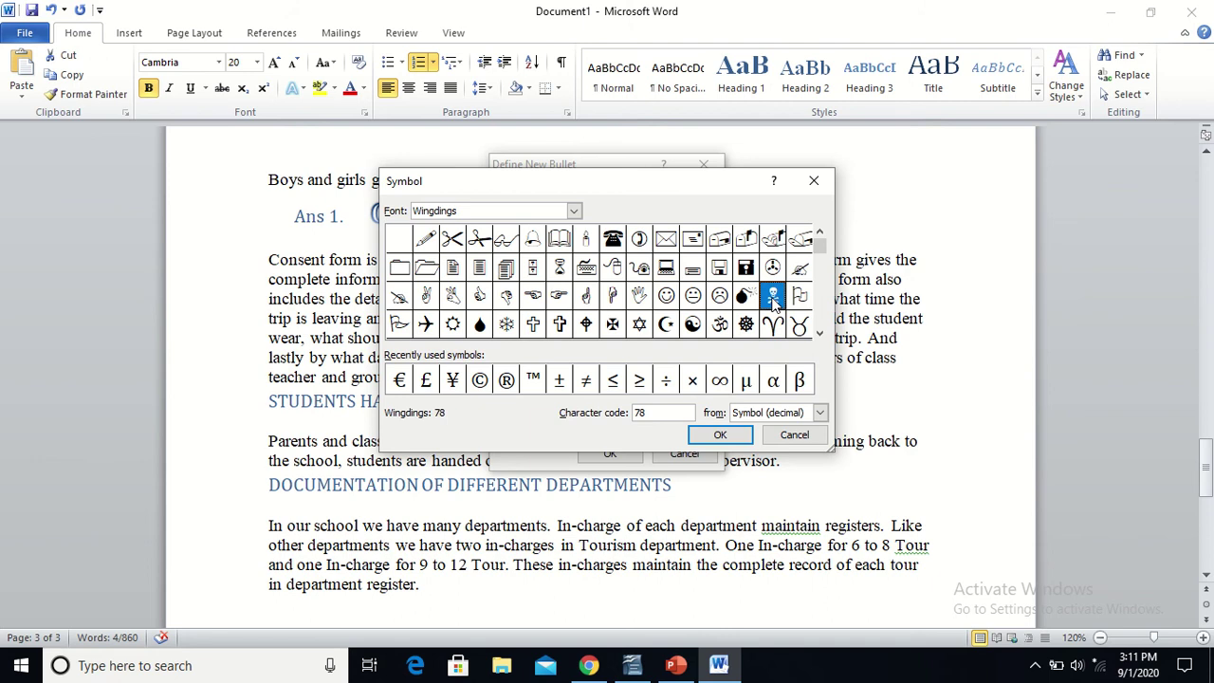
pyautogui.click(747, 297)
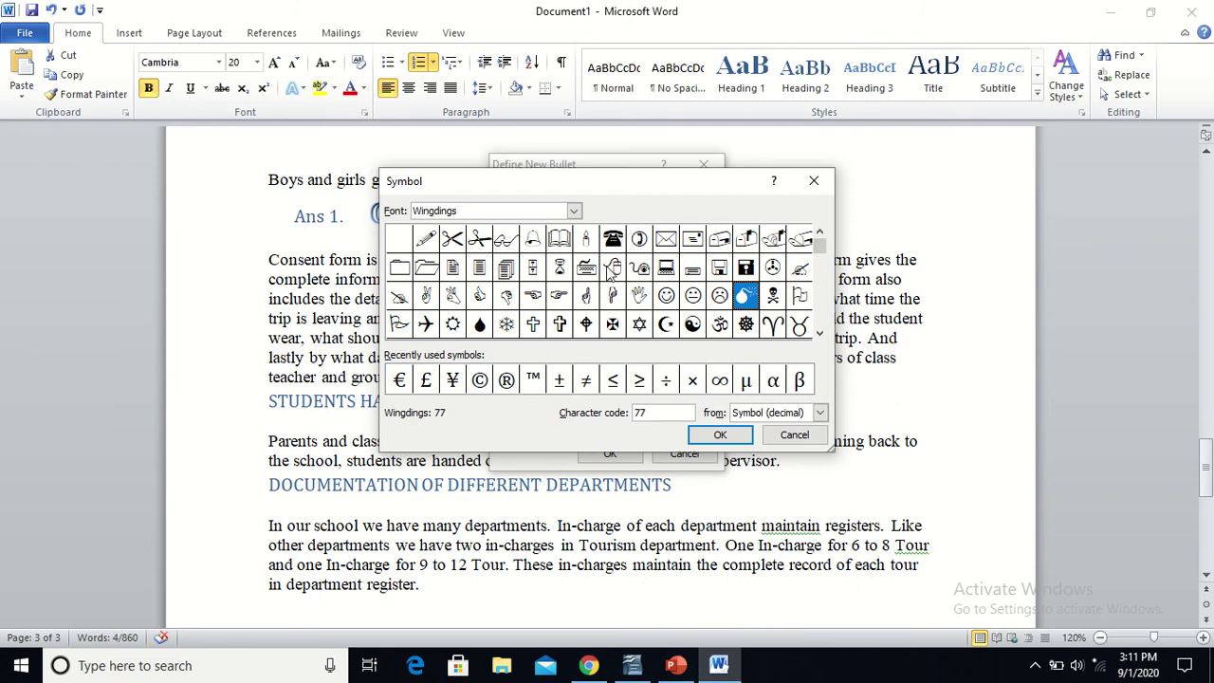
pyautogui.click(785, 437)
# Browse the picture bullets, import the photo WIN_20200207_14_10_21_Pro from Camera Roll as the bullet, and cancel the new bullet definition.
pyautogui.click(614, 212)
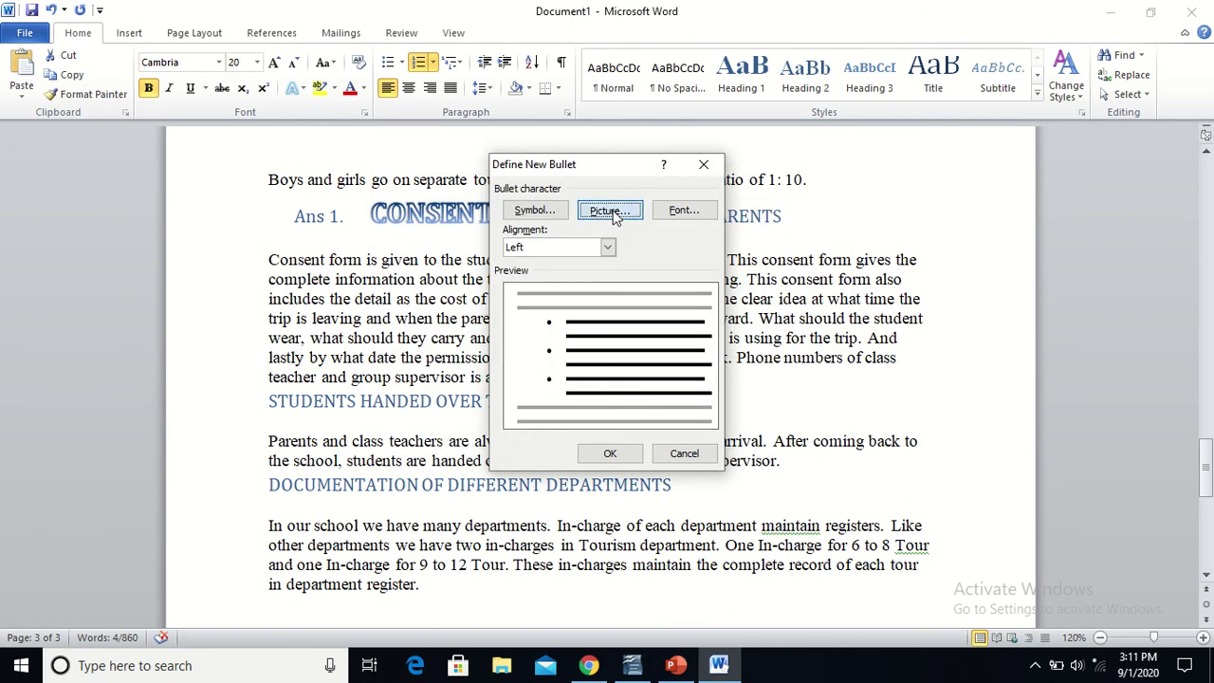
pyautogui.click(615, 213)
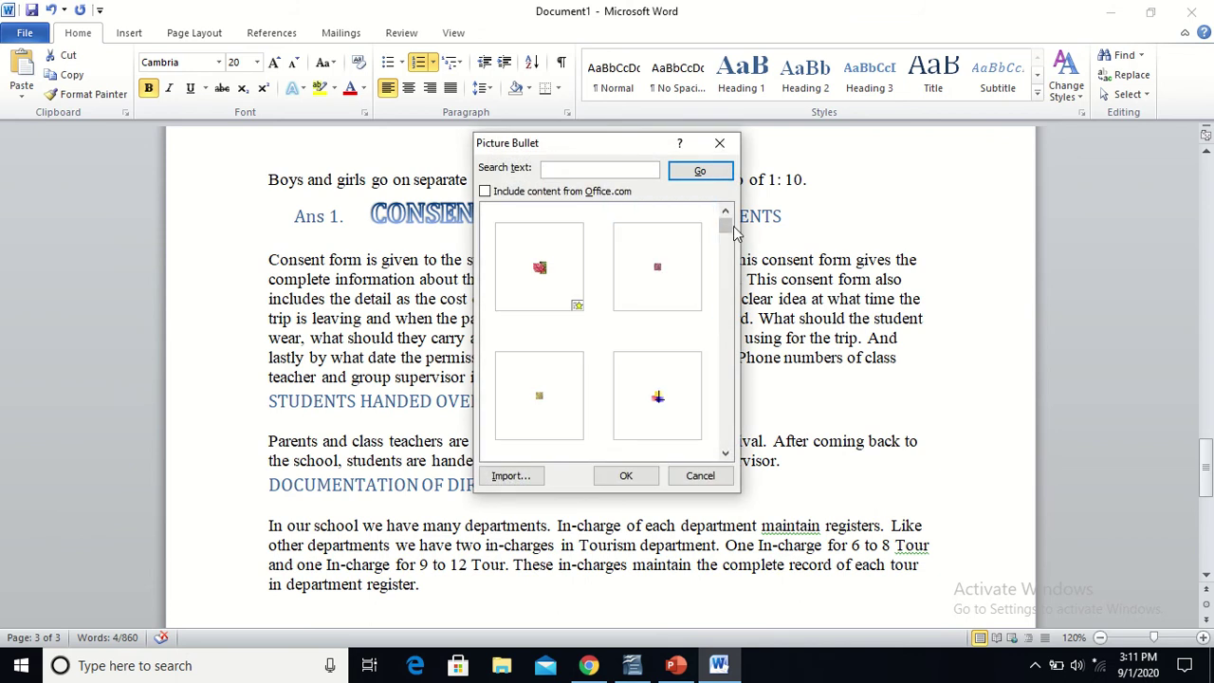
pyautogui.scroll(-5, 731, 324)
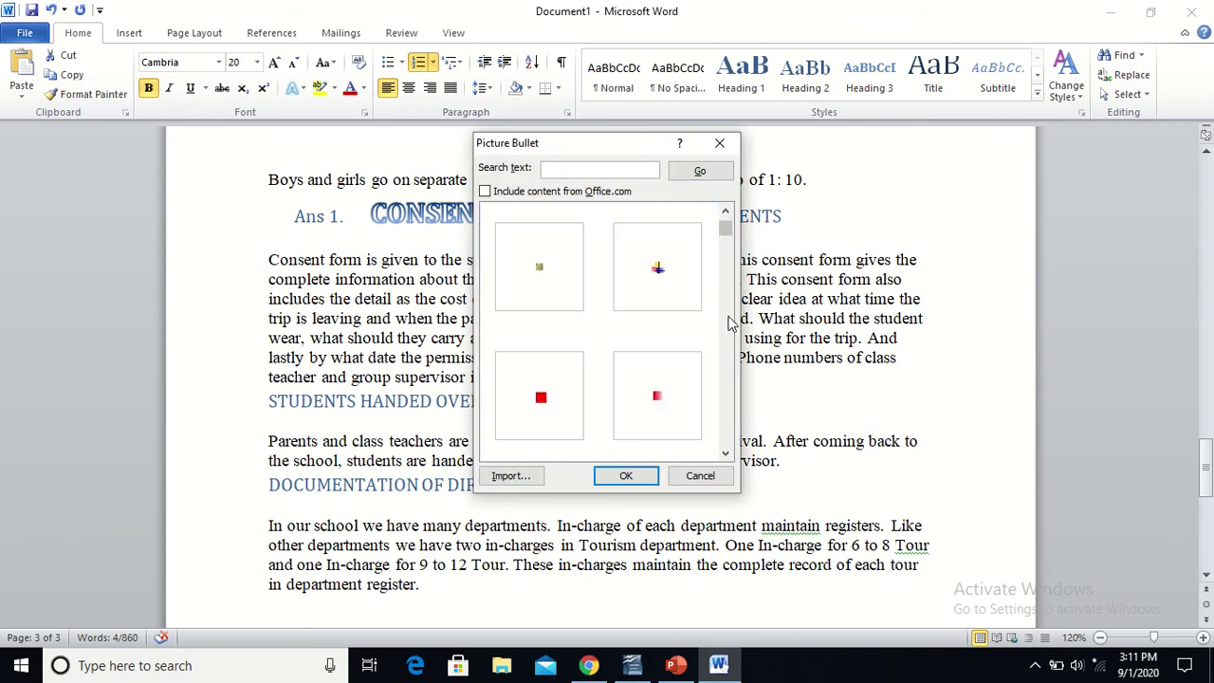
pyautogui.scroll(-1, 731, 324)
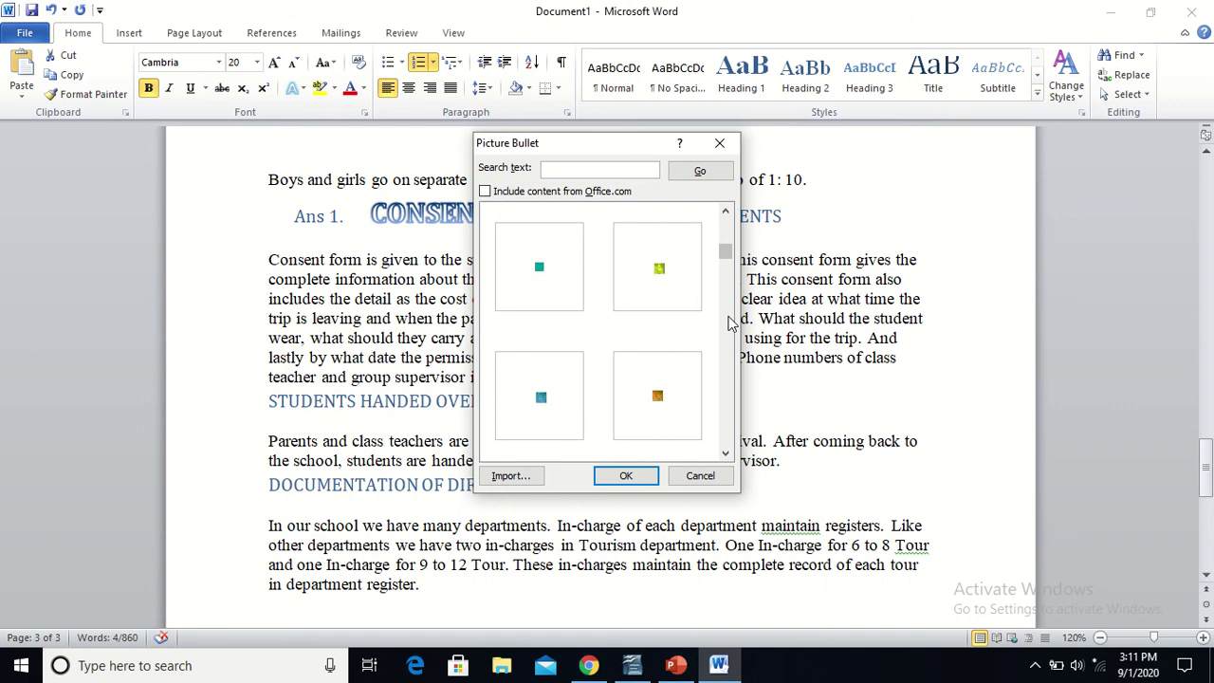
pyautogui.click(506, 477)
pyautogui.click(503, 477)
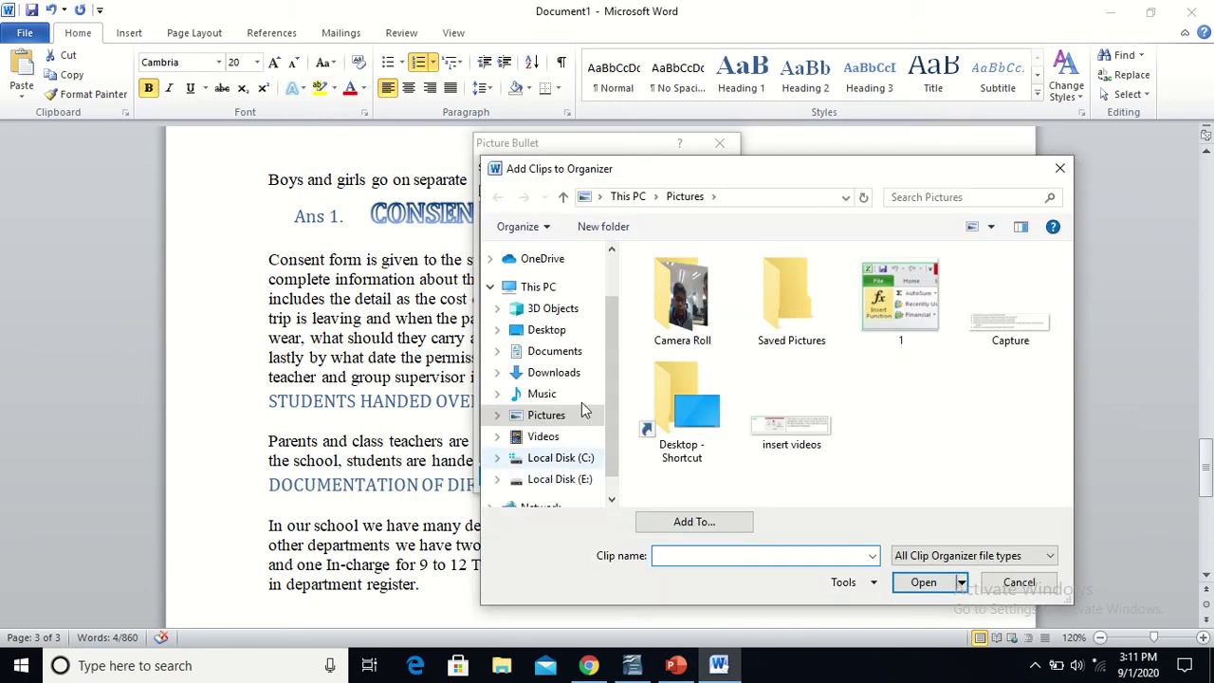
pyautogui.doubleClick(683, 299)
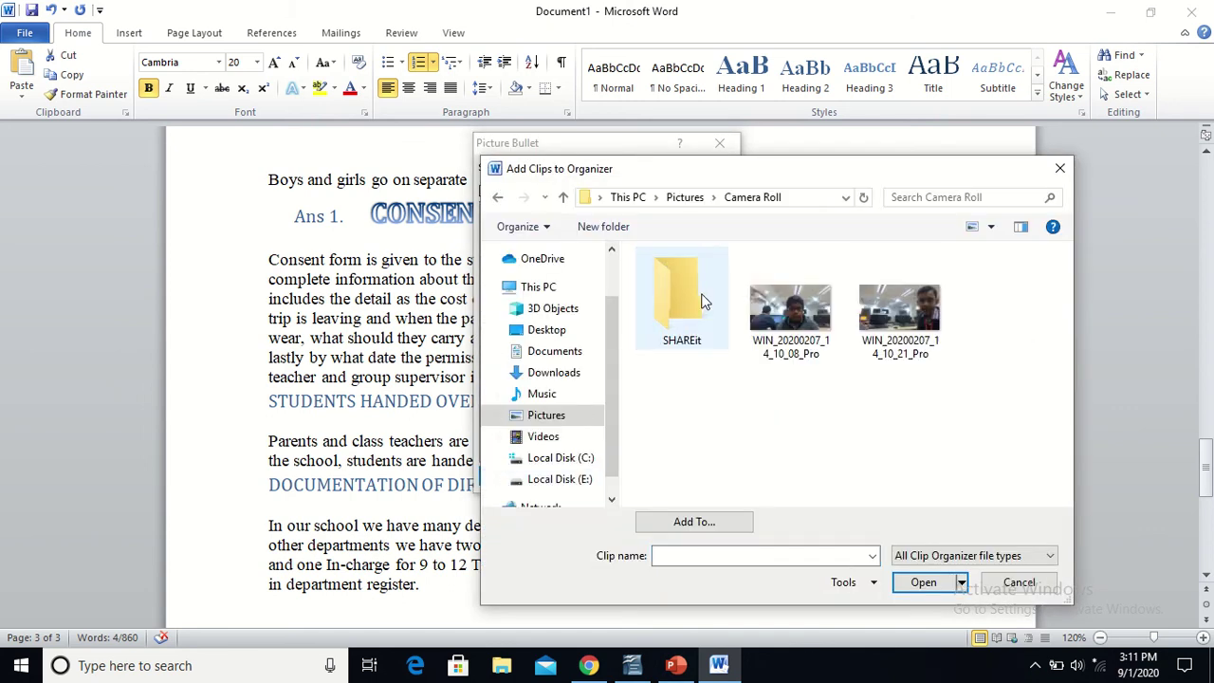
pyautogui.doubleClick(882, 308)
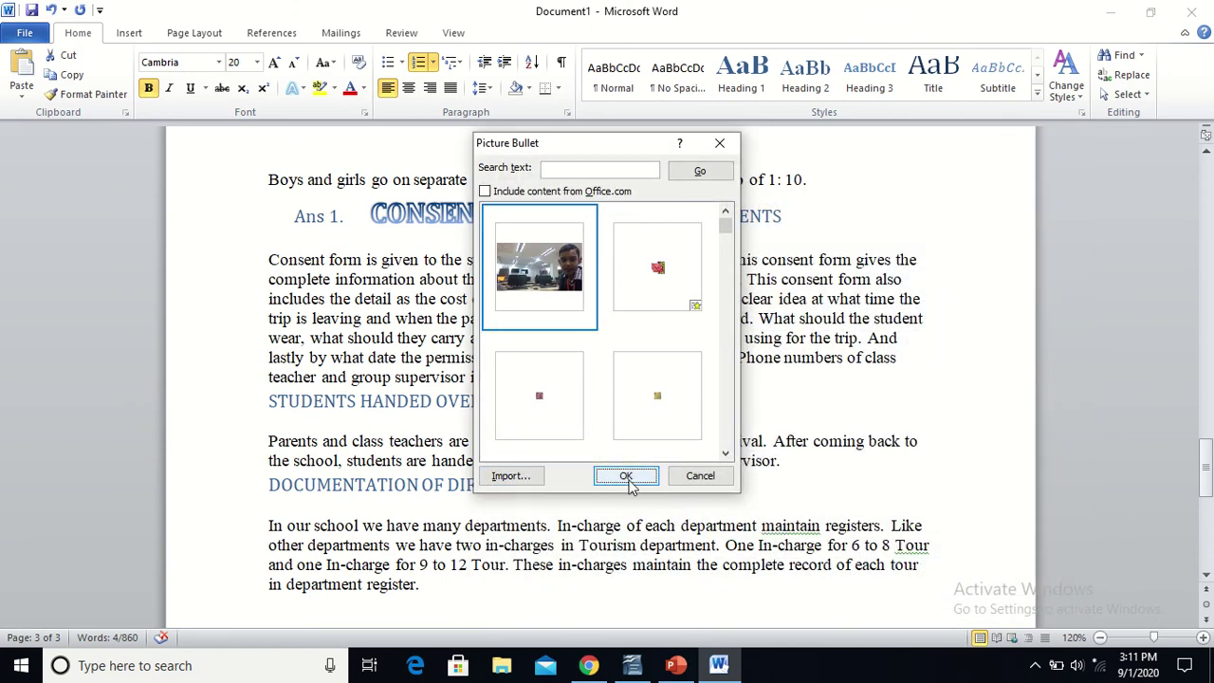
pyautogui.click(626, 476)
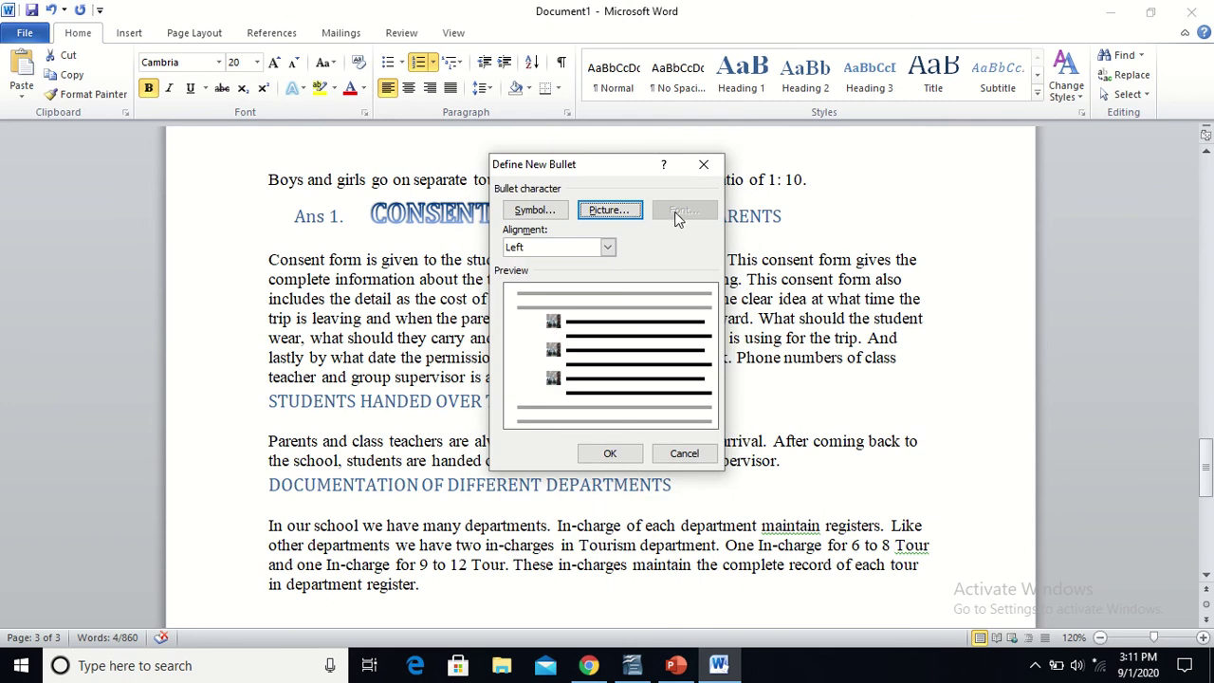
pyautogui.click(676, 455)
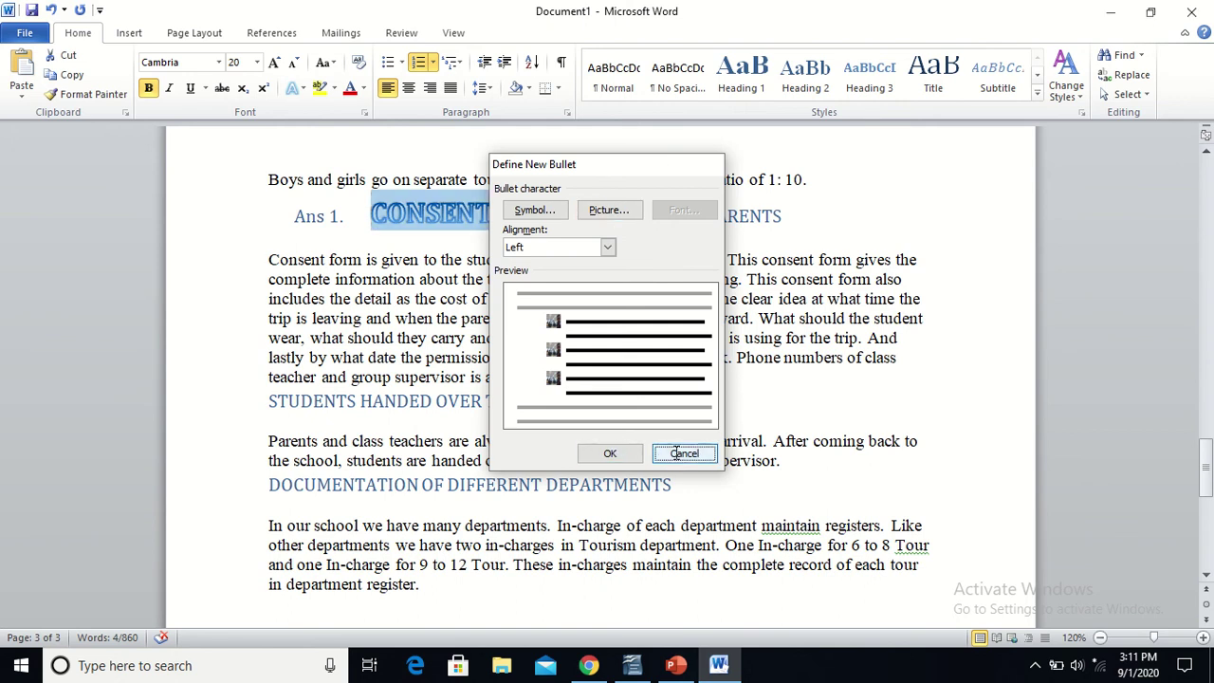
# Switch to Chrome and review the style types described in the UNIT-1 DIGITAL DOCUMENTATION PDF.
pyautogui.click(634, 668)
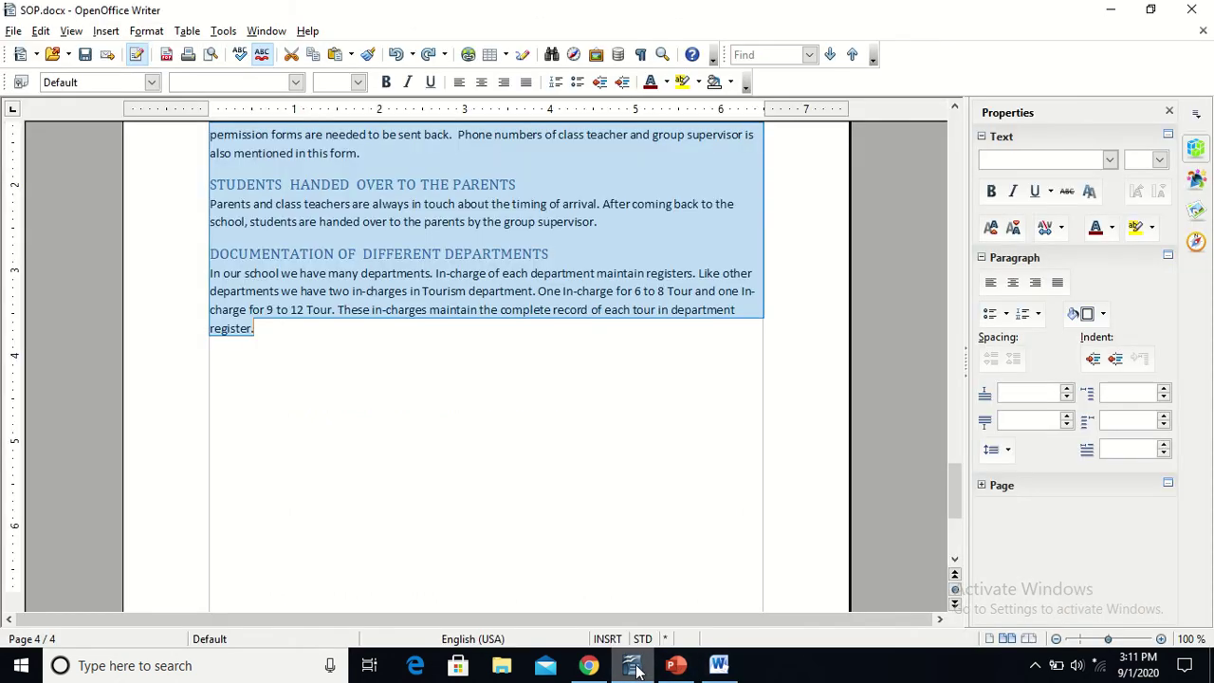
pyautogui.click(587, 668)
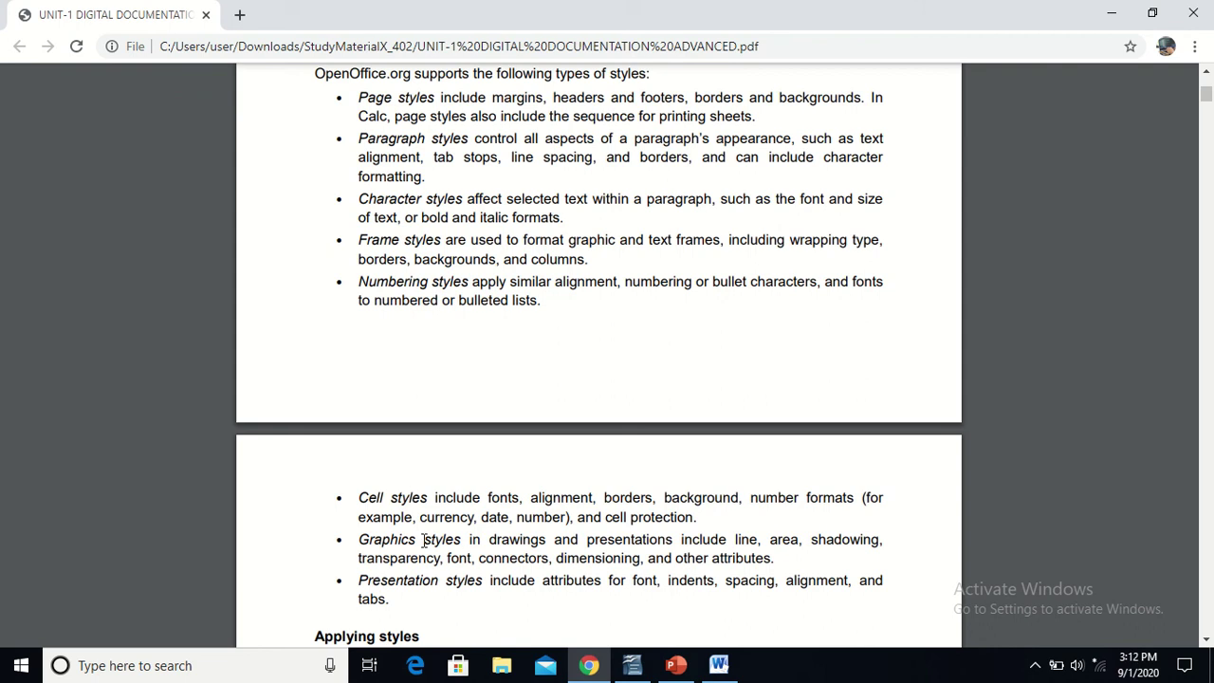
# Switch to Word and list all available clip art using an empty search.
pyautogui.click(719, 665)
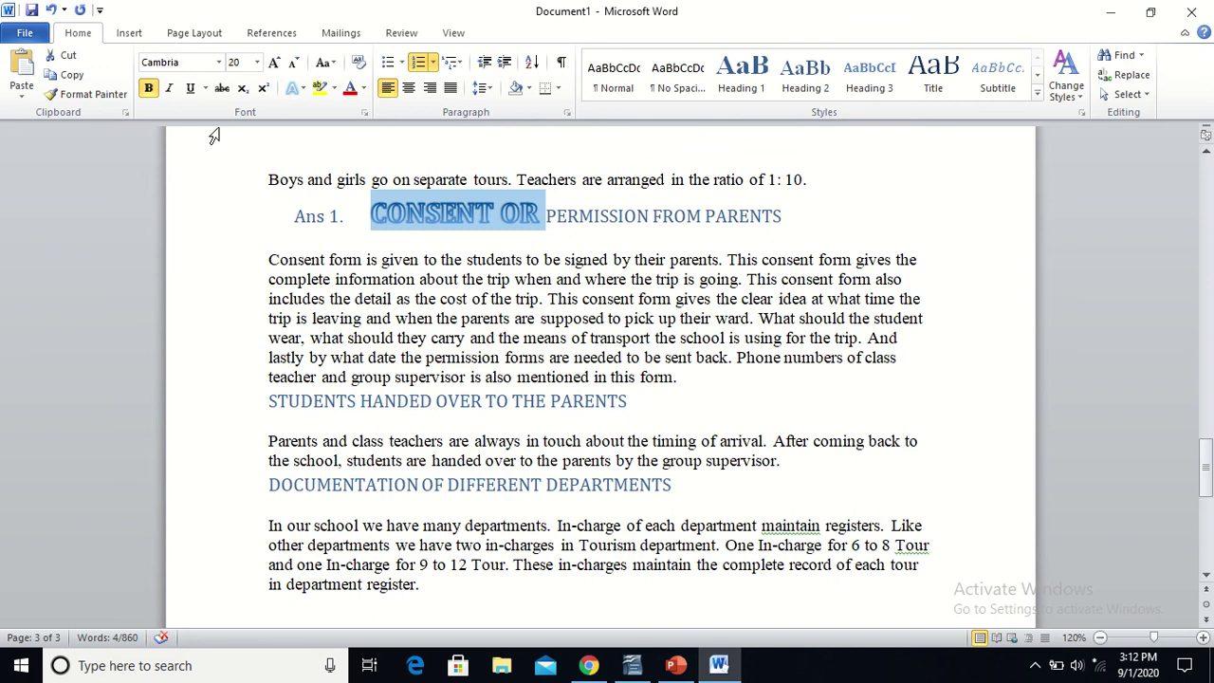
pyautogui.click(130, 34)
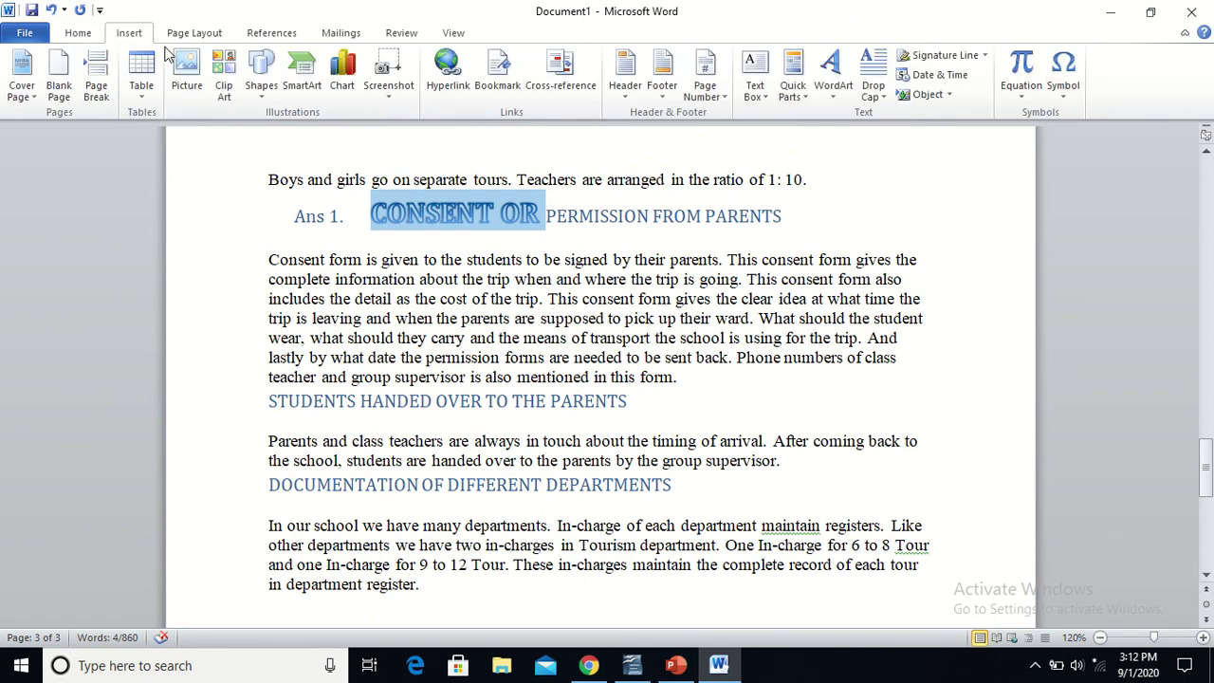
pyautogui.click(224, 86)
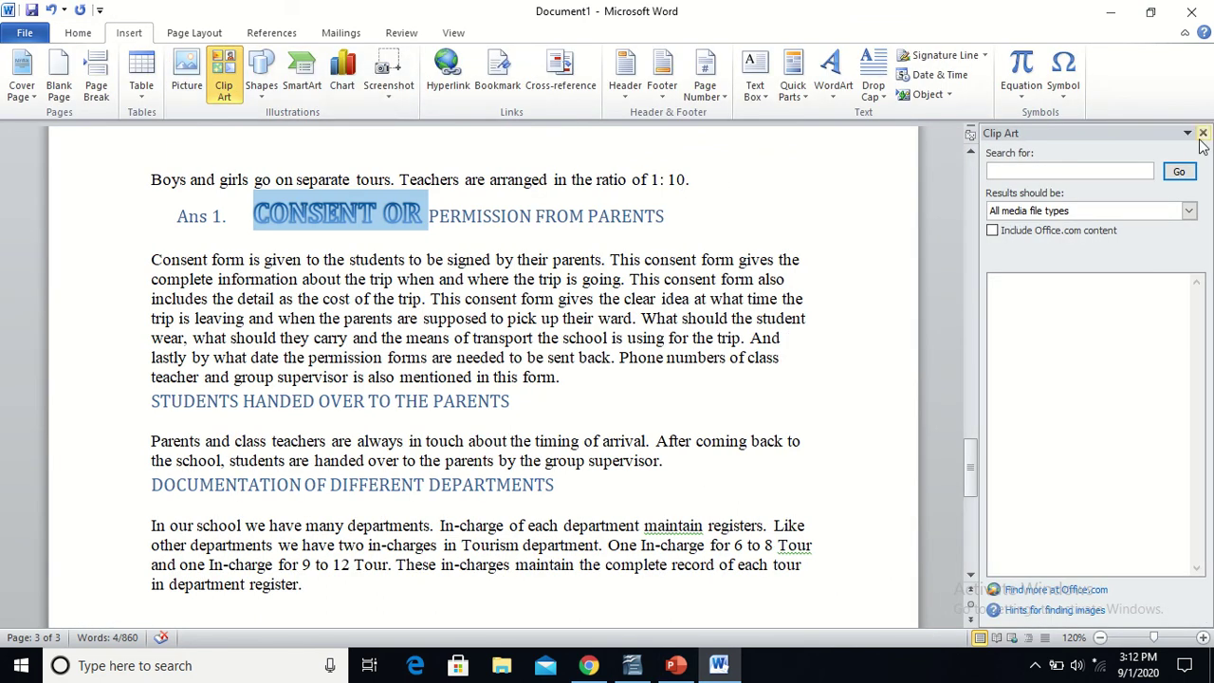
pyautogui.click(1180, 174)
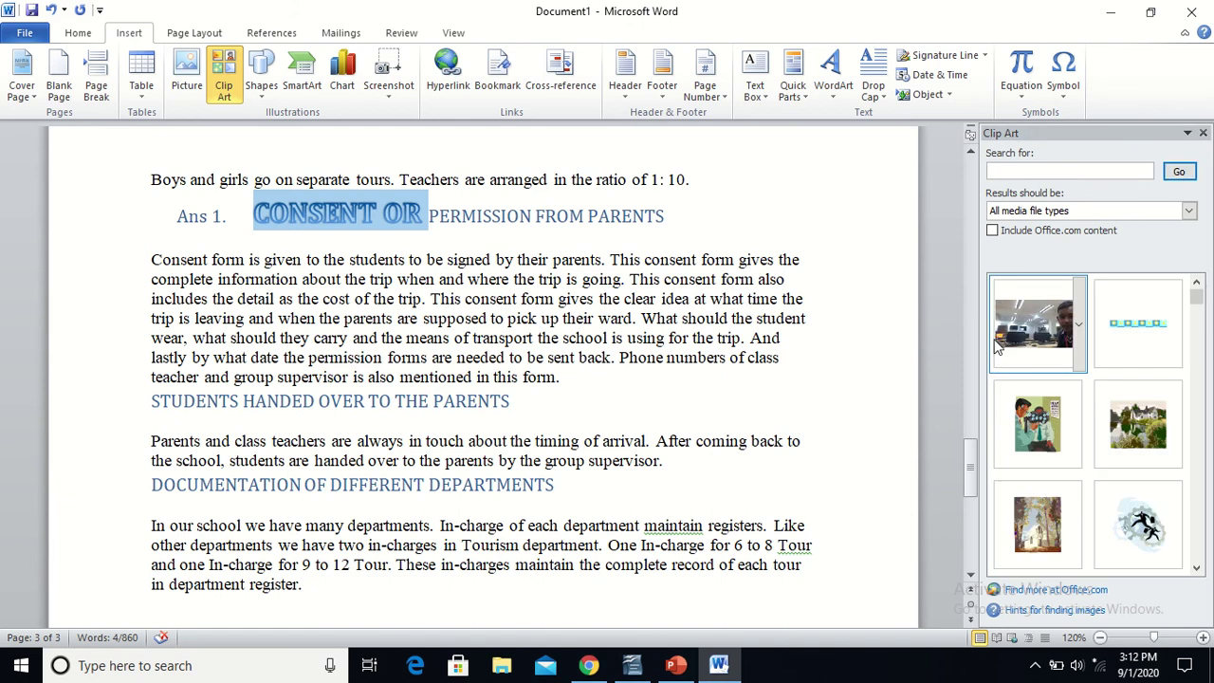
# Remove the "Ans 1." numbering from the CONSENT OR heading and insert the eye examination clip art before the heading text.
pyautogui.click(245, 206)
pyautogui.press('BackSpace')
pyautogui.press('BackSpace')
pyautogui.press('BackSpace')
pyautogui.press('BackSpace')
pyautogui.press('BackSpace')
pyautogui.press('BackSpace')
pyautogui.press('BackSpace')
pyautogui.press('BackSpace')
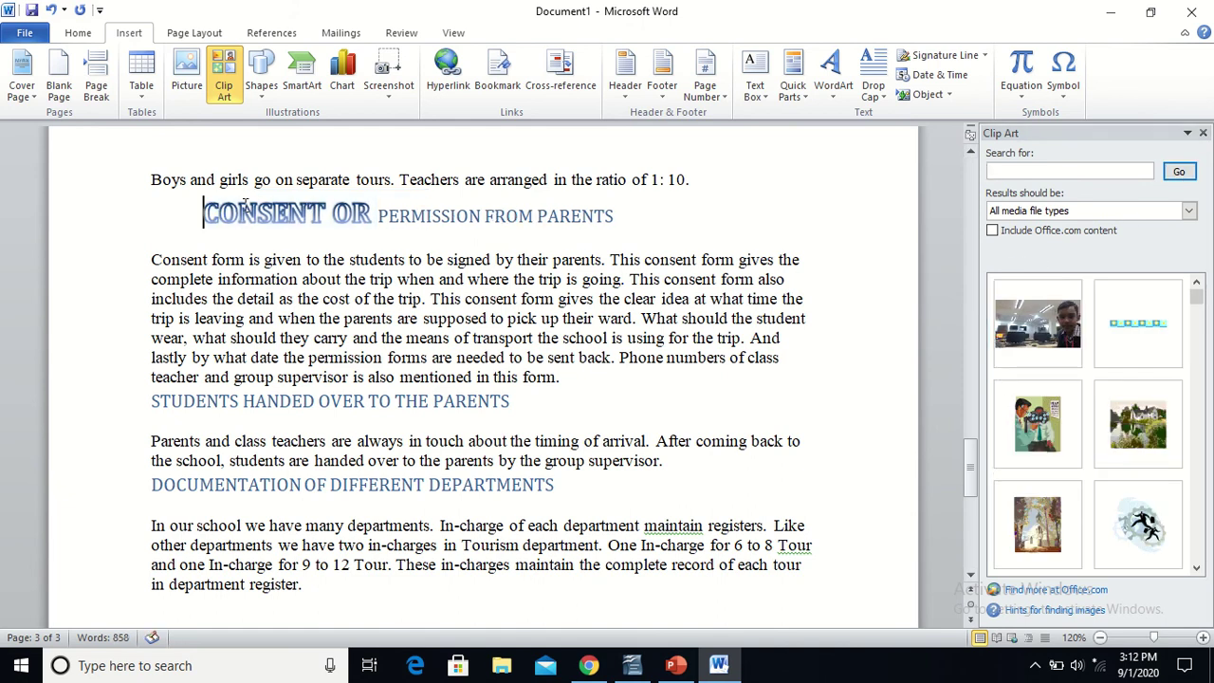
pyautogui.click(1036, 444)
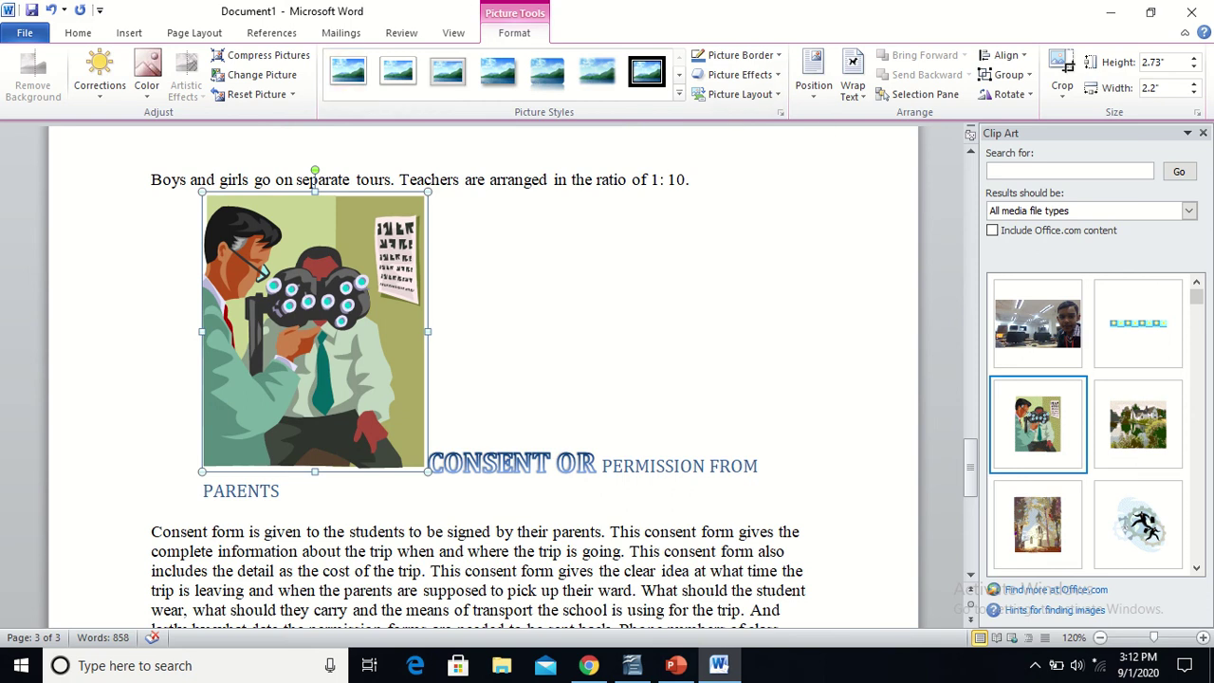
# Switch to OpenOffice Writer and insert the picture file 1 from the Pictures folder into the last paragraph of SOP.docx.
pyautogui.click(642, 672)
pyautogui.click(439, 390)
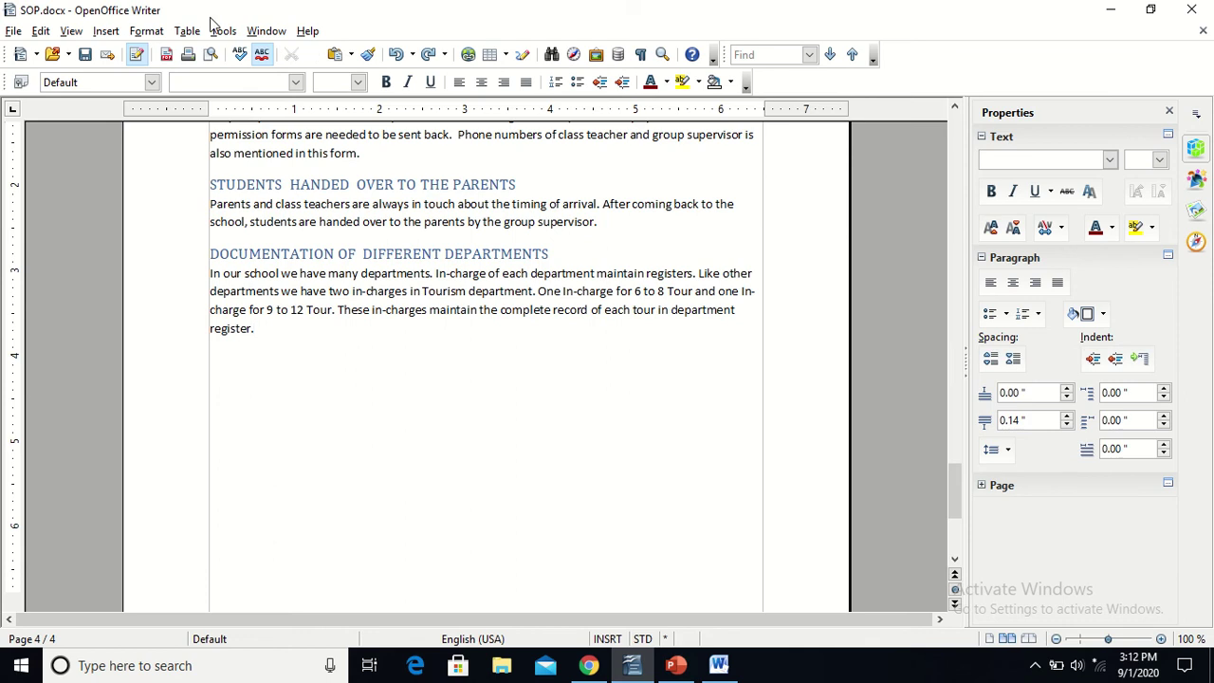
pyautogui.click(119, 34)
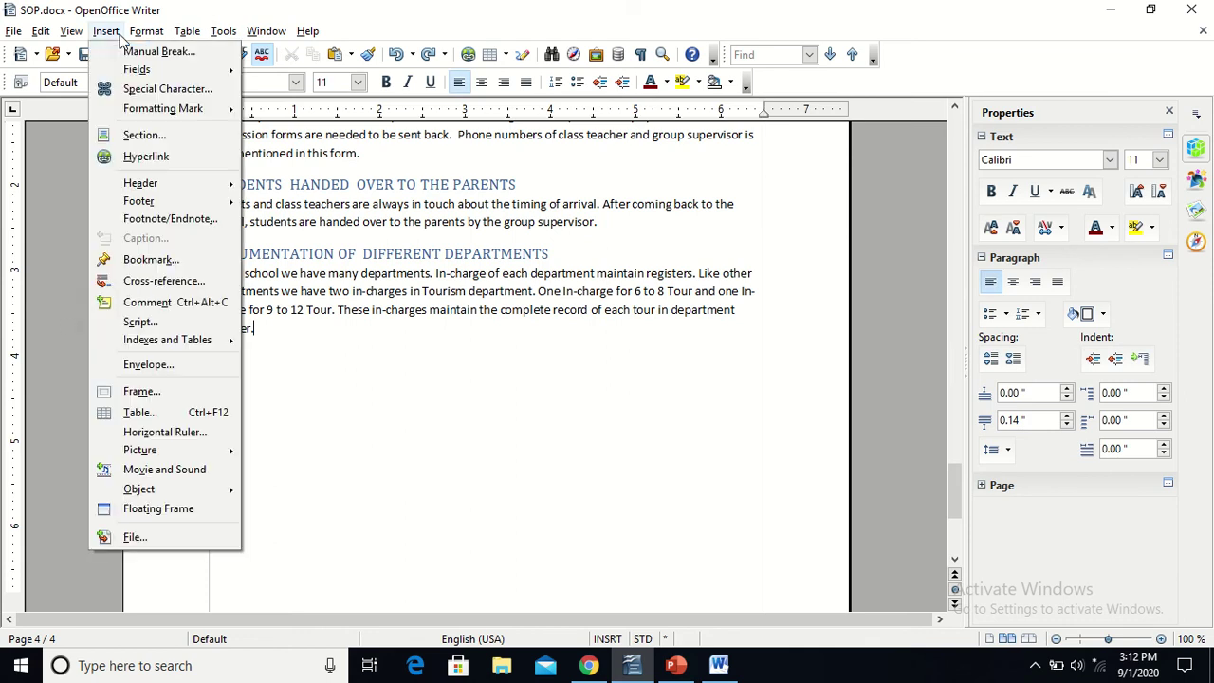
pyautogui.click(119, 36)
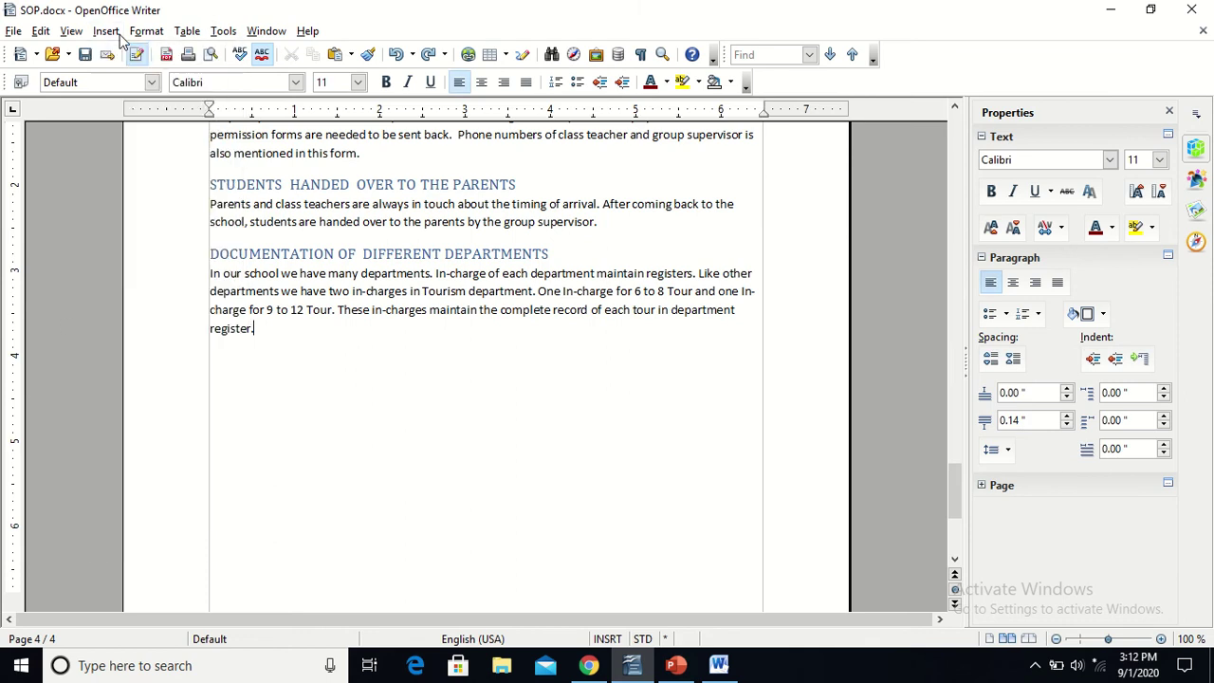
pyautogui.click(120, 36)
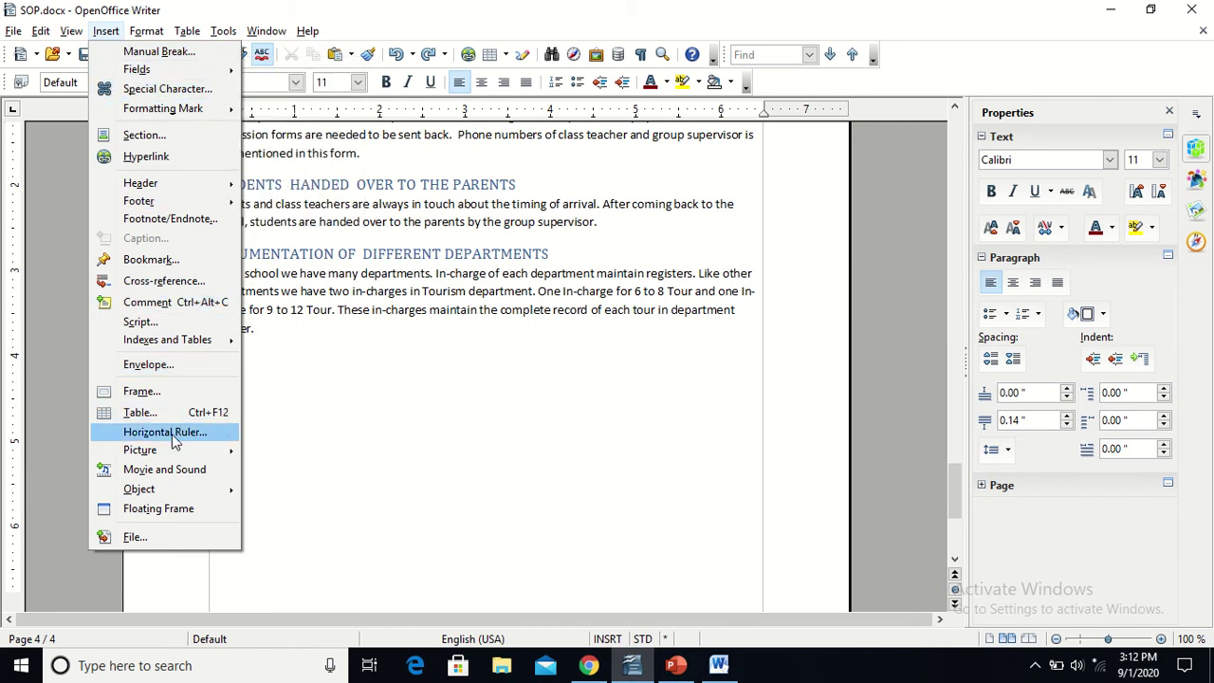
pyautogui.moveTo(175, 460)
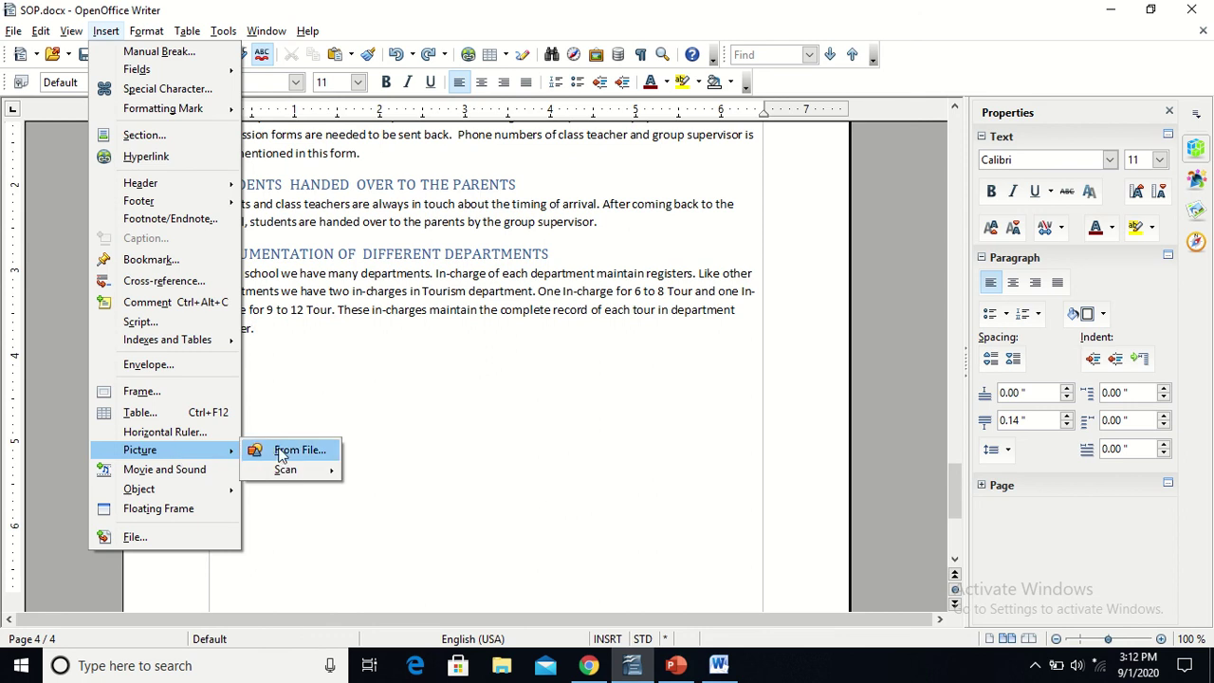
pyautogui.click(278, 453)
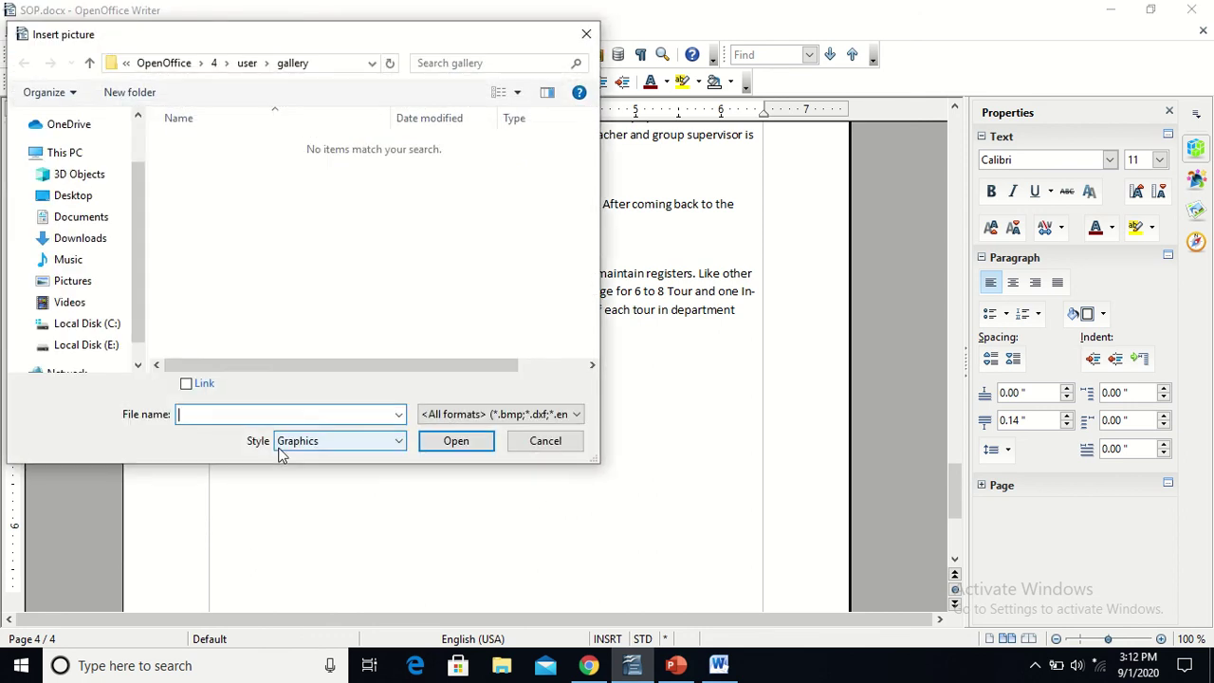
pyautogui.click(88, 289)
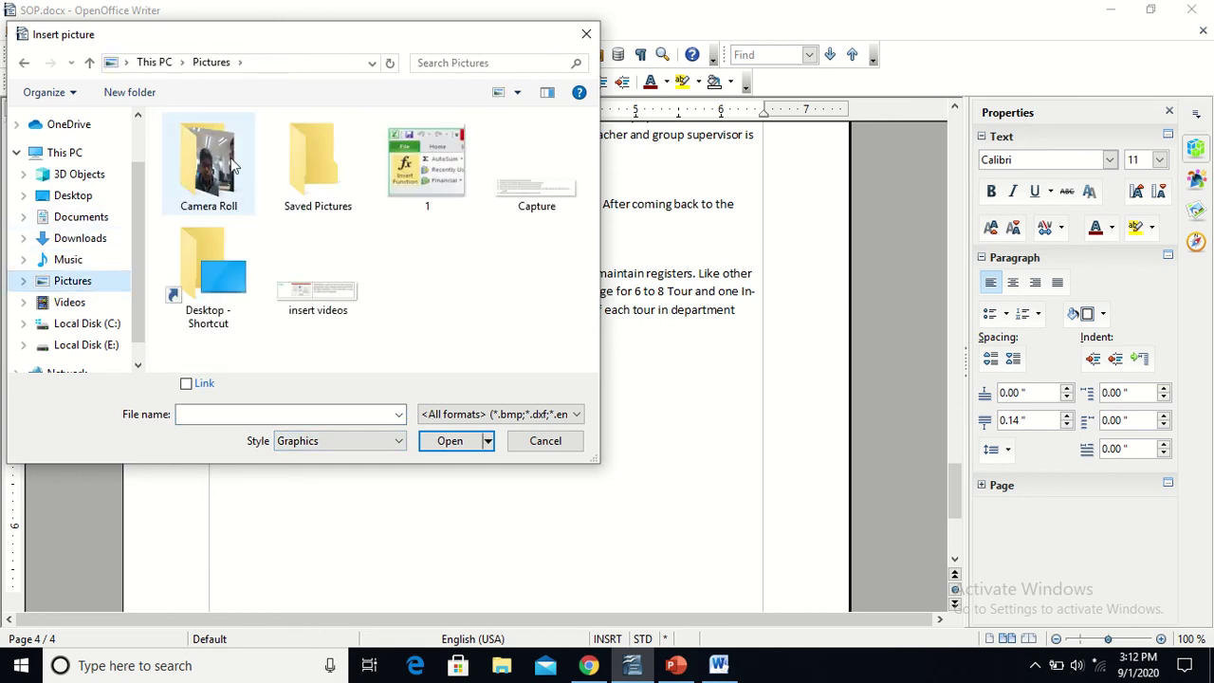
pyautogui.click(435, 189)
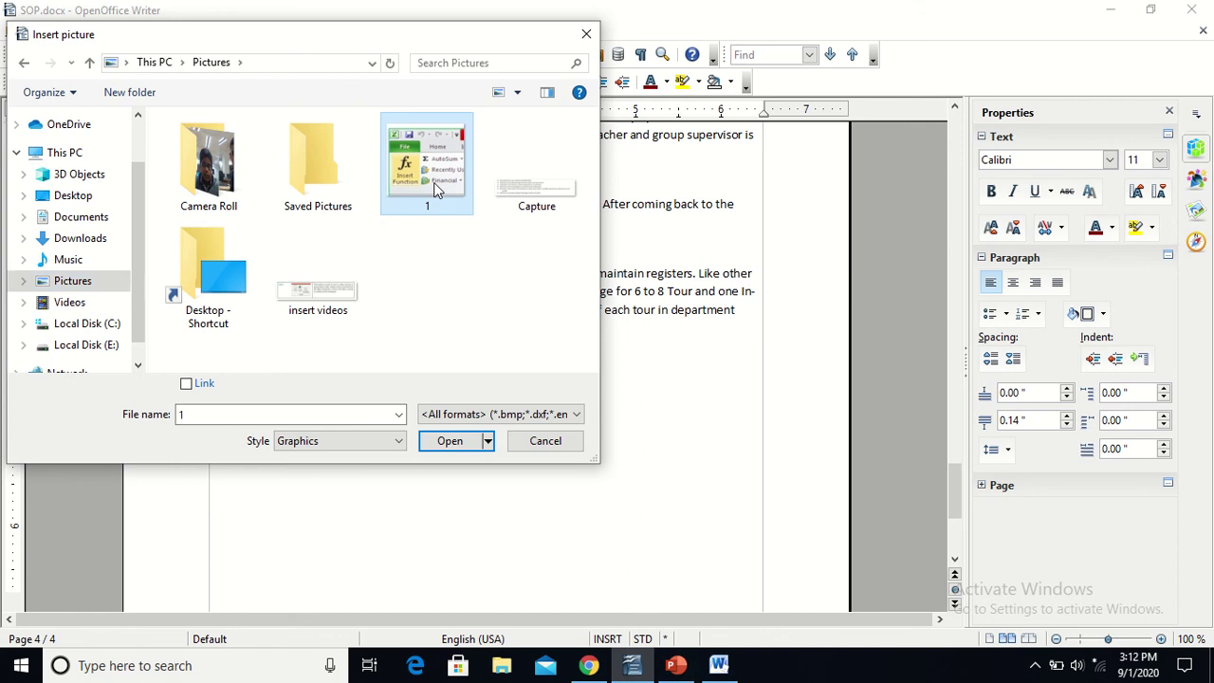
pyautogui.doubleClick(435, 189)
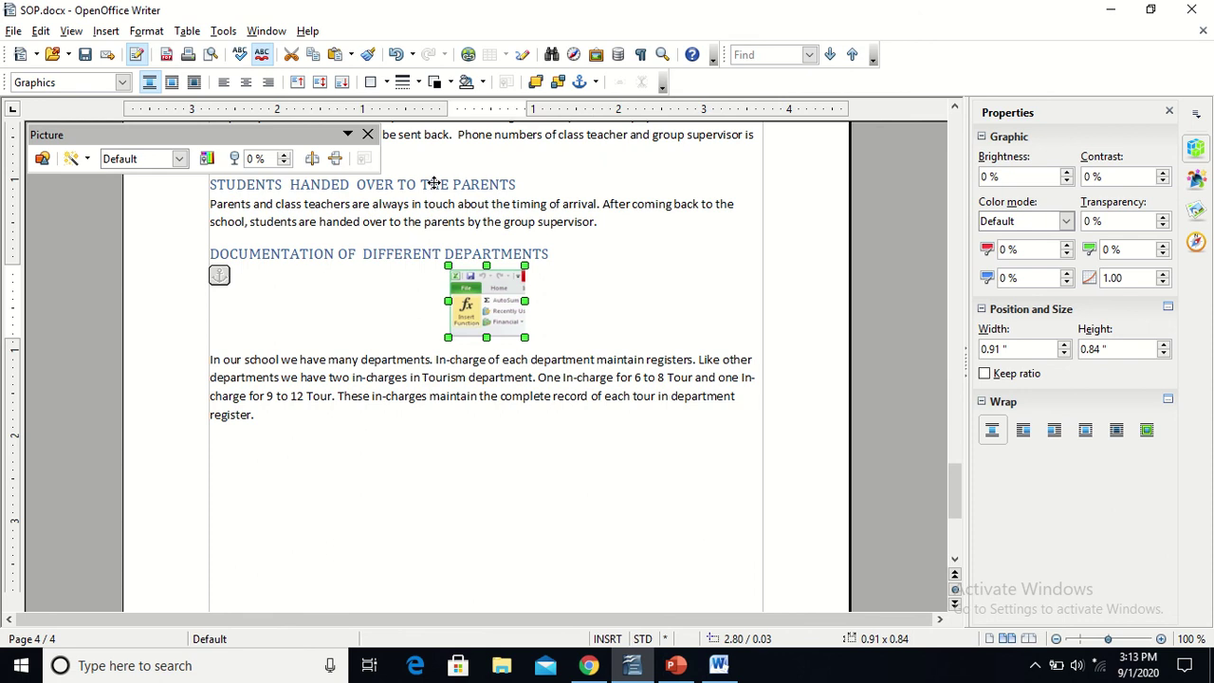
# Replace the selected picture with the file 1 from the Pictures folder.
pyautogui.click(41, 161)
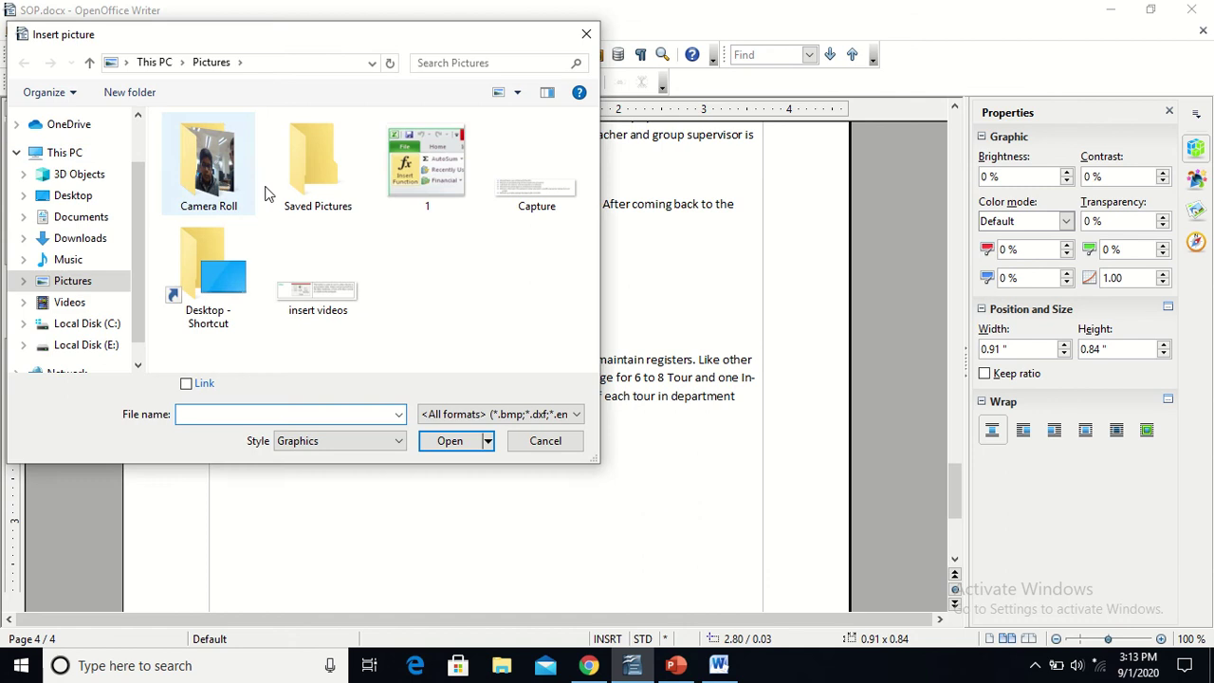
pyautogui.doubleClick(432, 178)
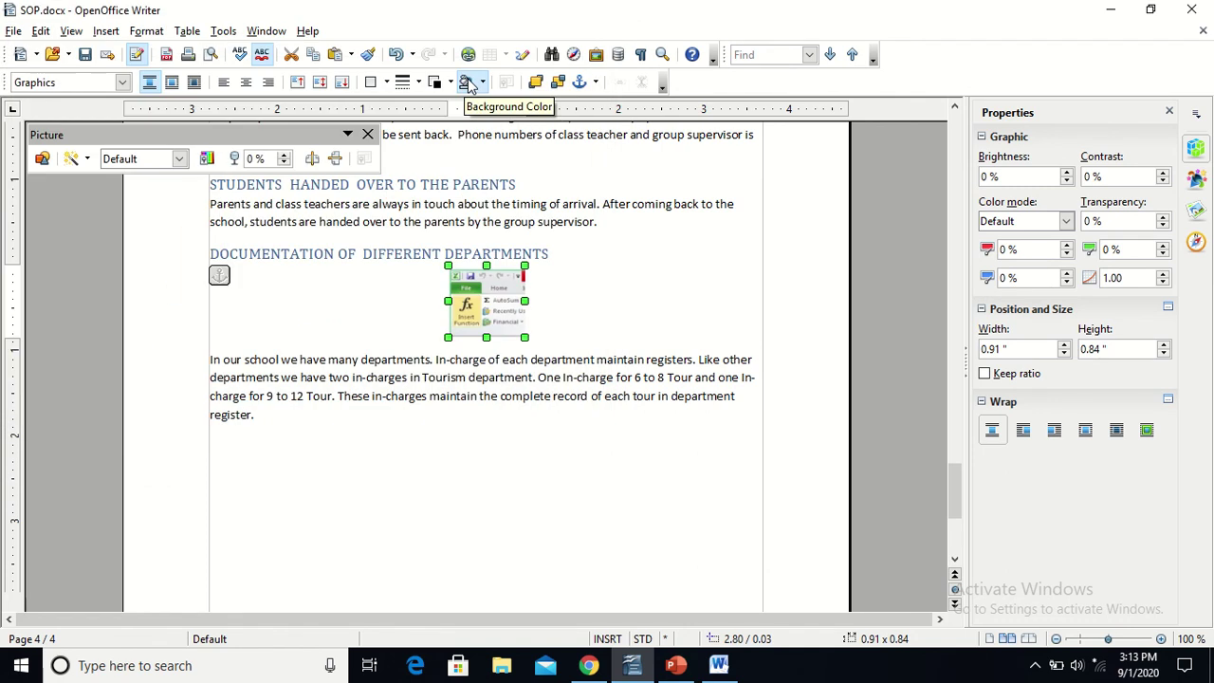
pyautogui.click(105, 31)
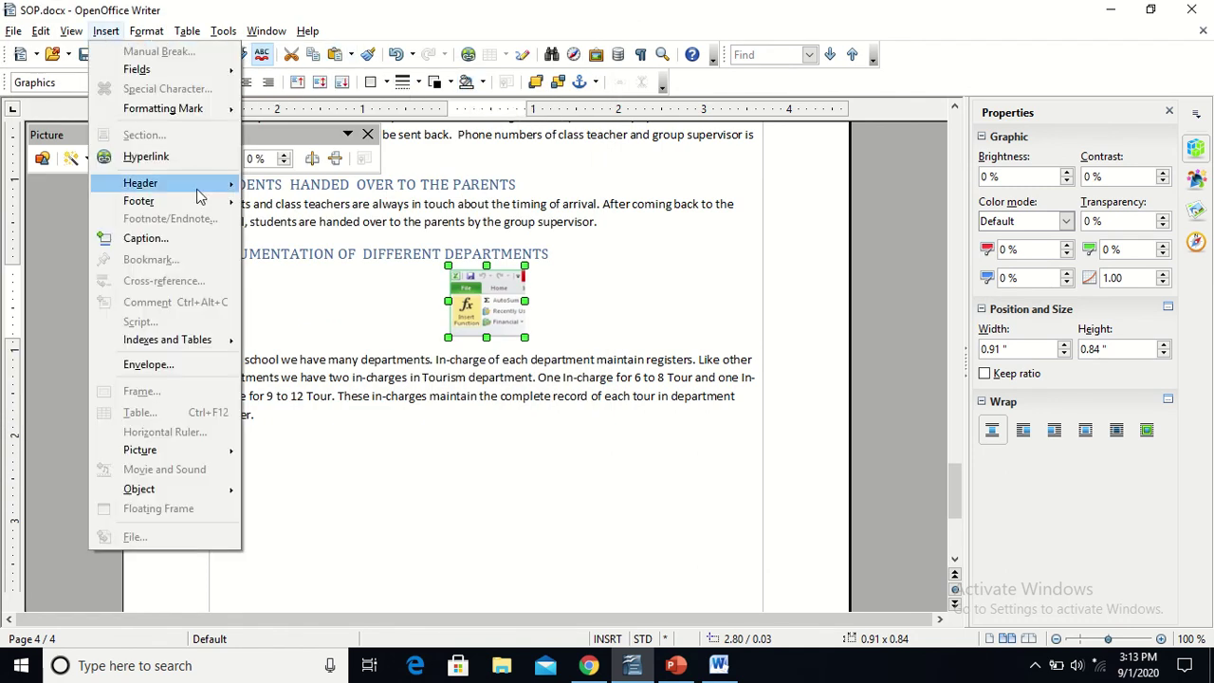
pyautogui.moveTo(197, 499)
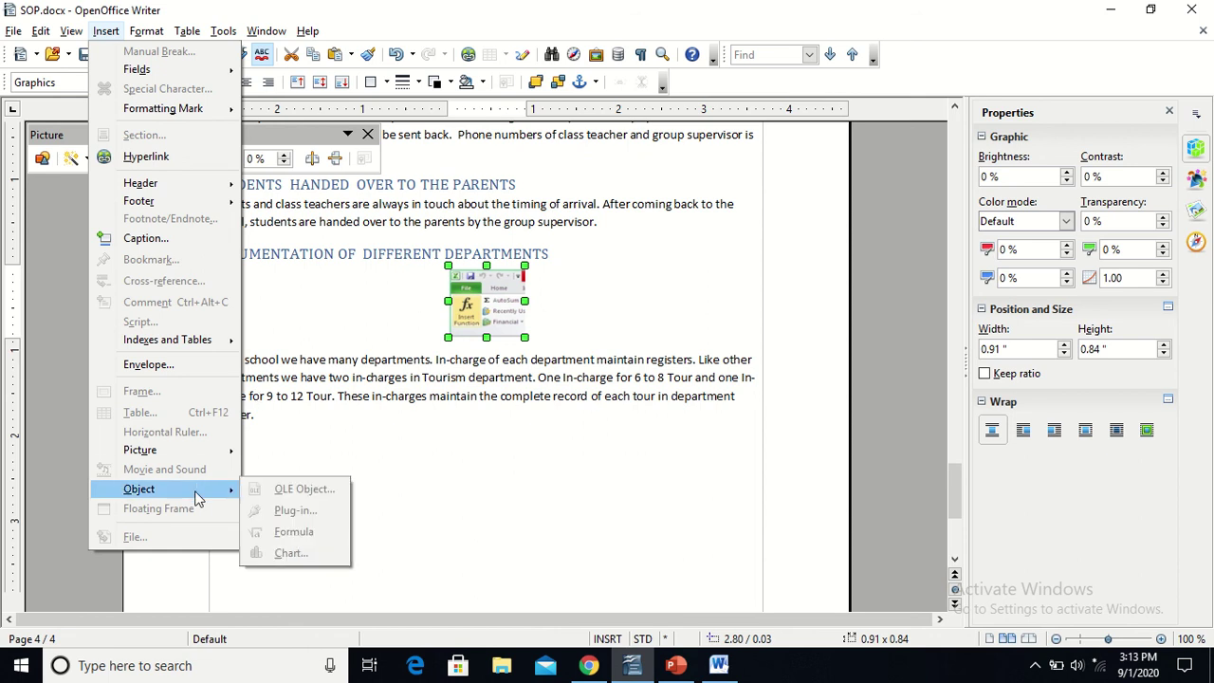
pyautogui.click(520, 464)
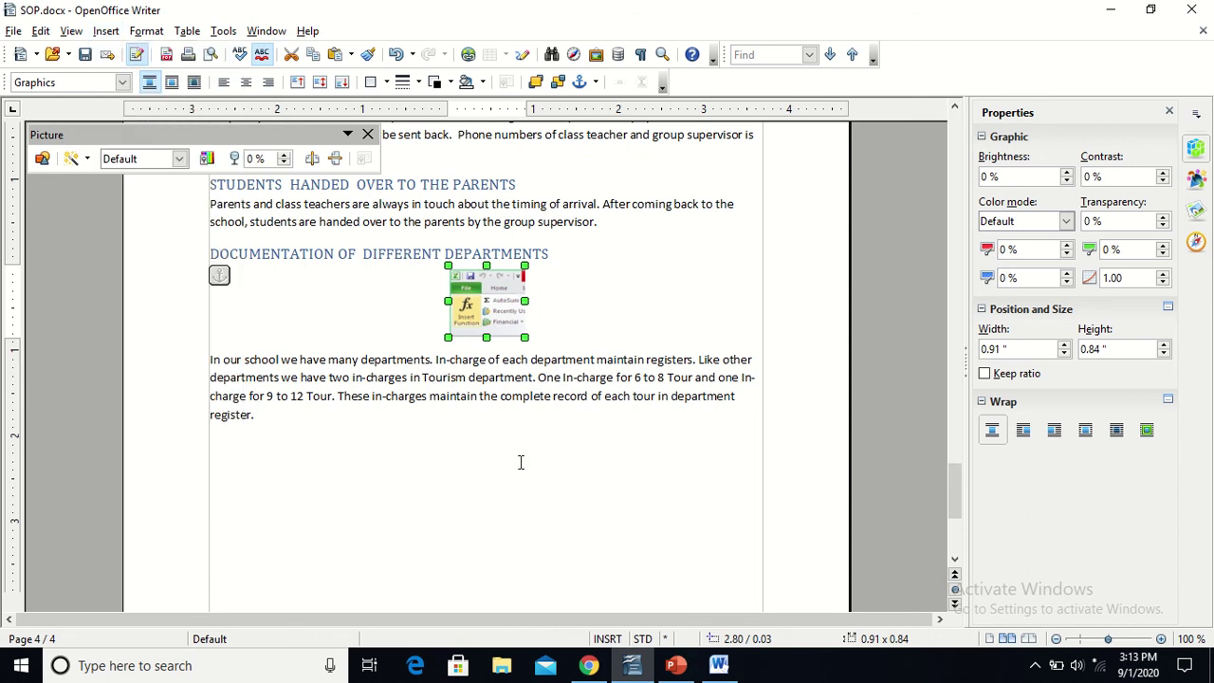
pyautogui.click(521, 462)
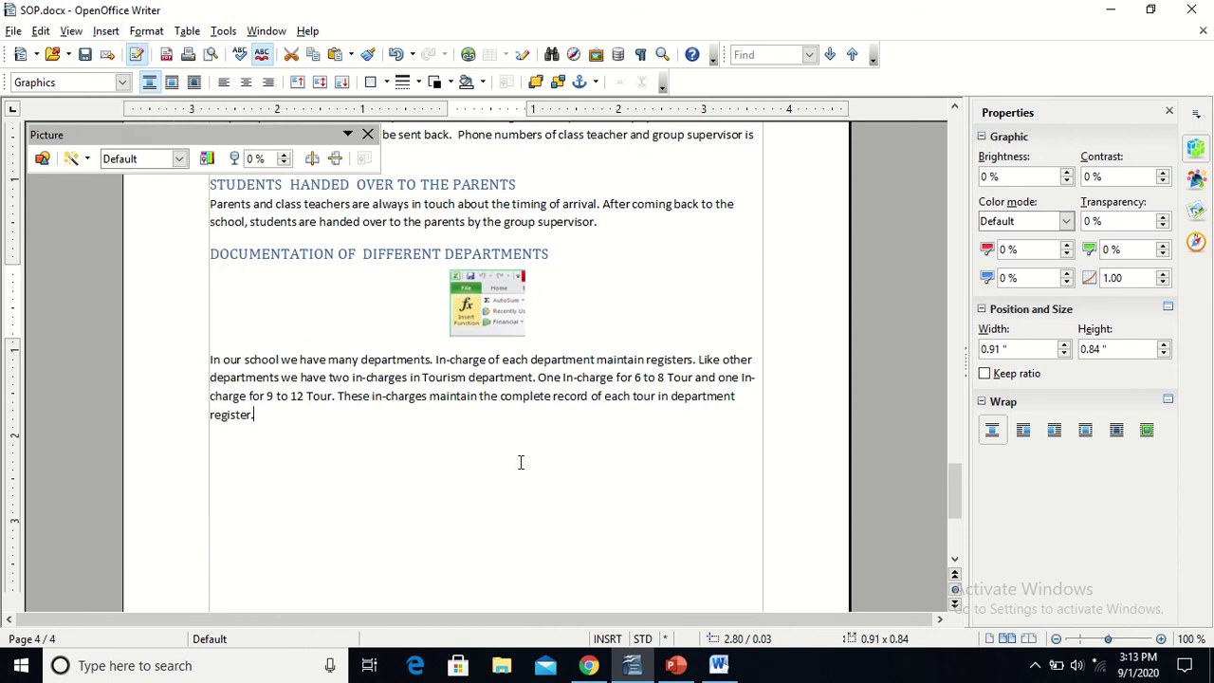
pyautogui.click(112, 32)
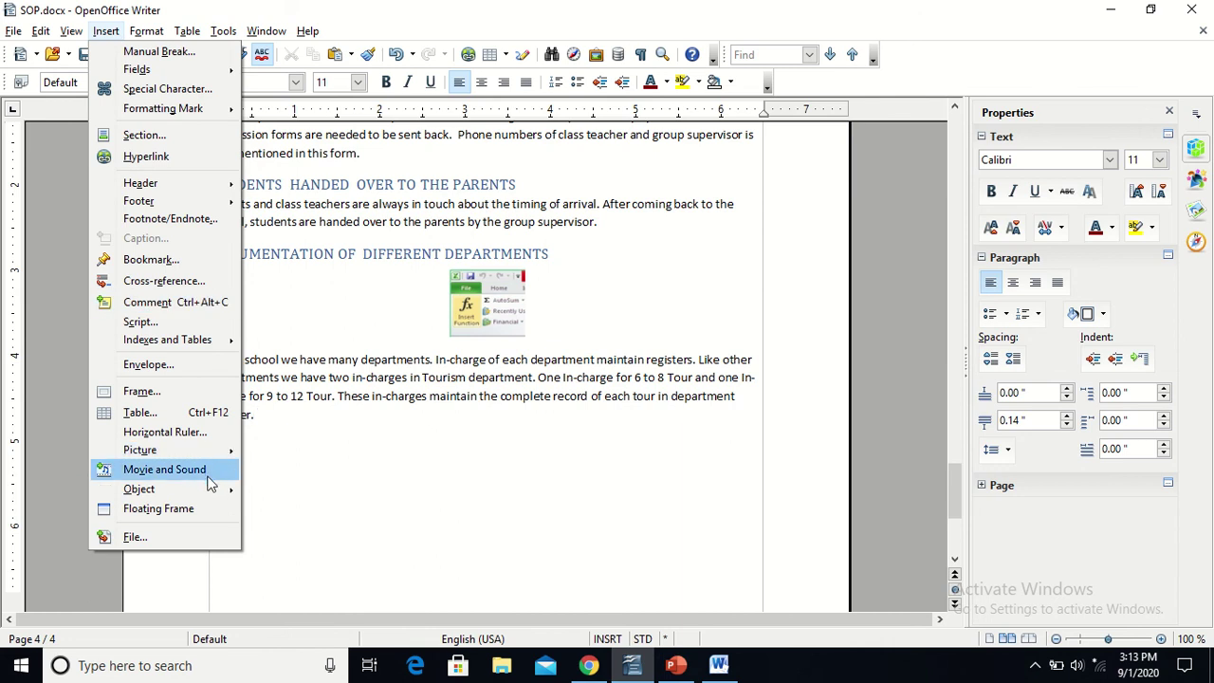
pyautogui.moveTo(207, 496)
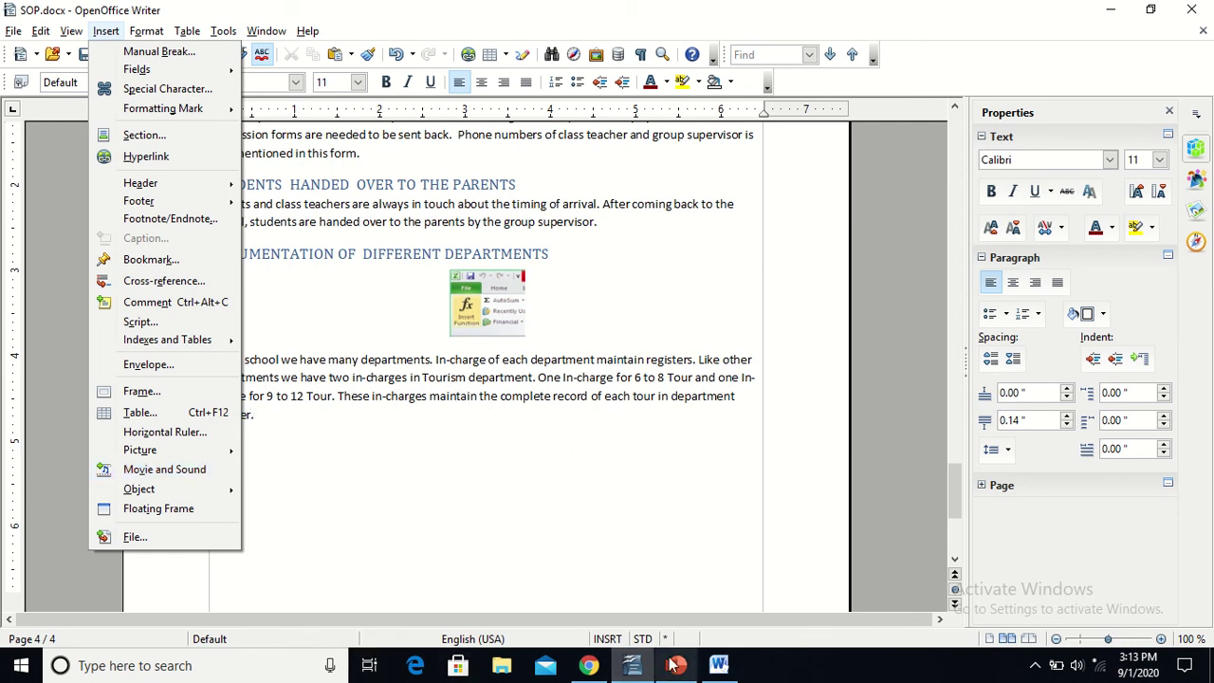
# Switch to the Digital Documentation PDF in Chrome and read the list of style types through to the Applying styles section.
pyautogui.click(589, 666)
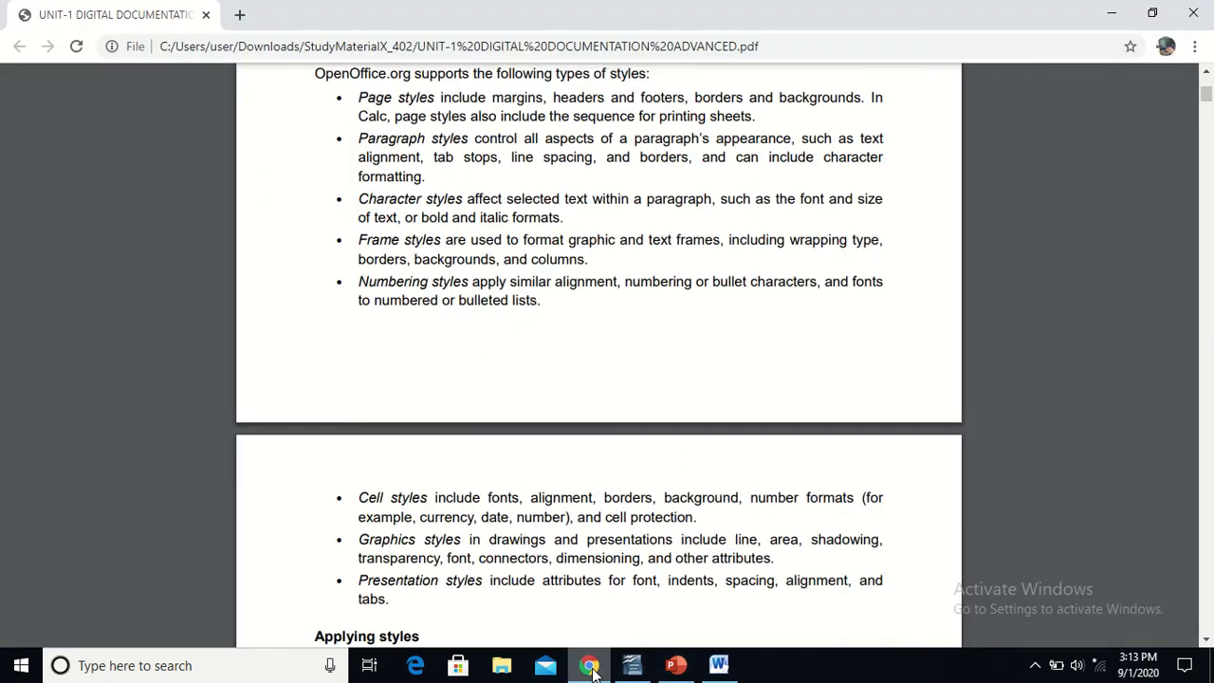
pyautogui.press('Down')
pyautogui.press('Down')
pyautogui.press('Down')
pyautogui.press('Down')
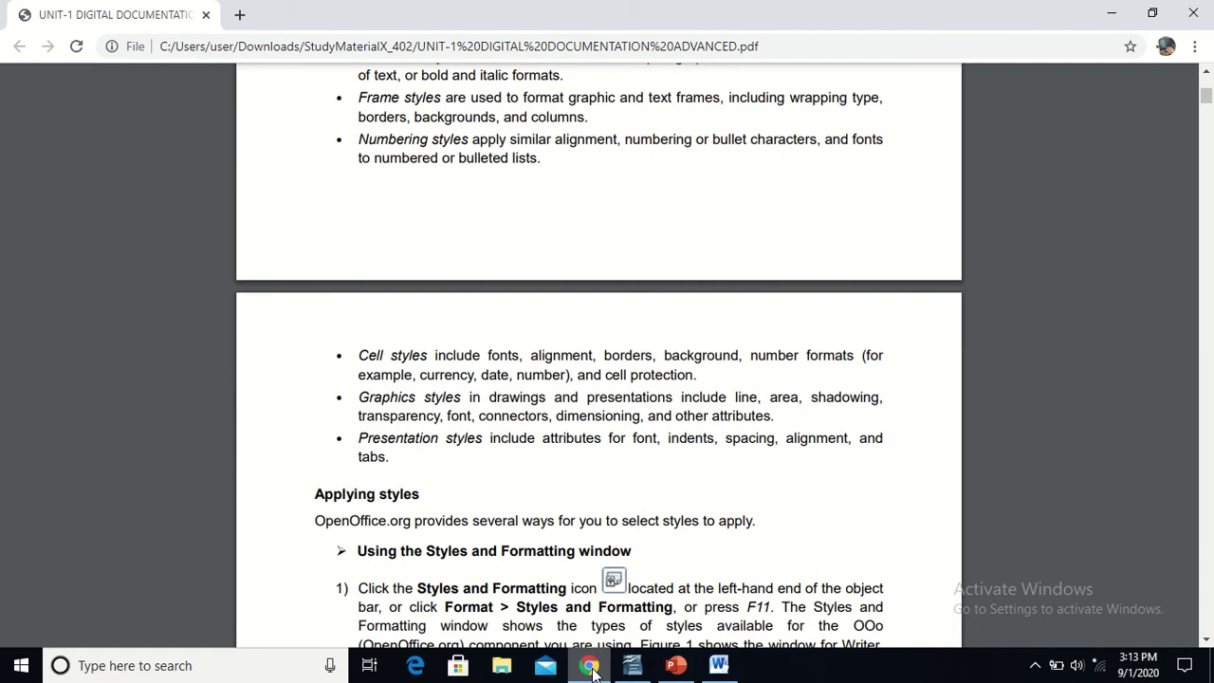
pyautogui.press('Down')
pyautogui.press('Down')
pyautogui.press('Down')
pyautogui.press('Down')
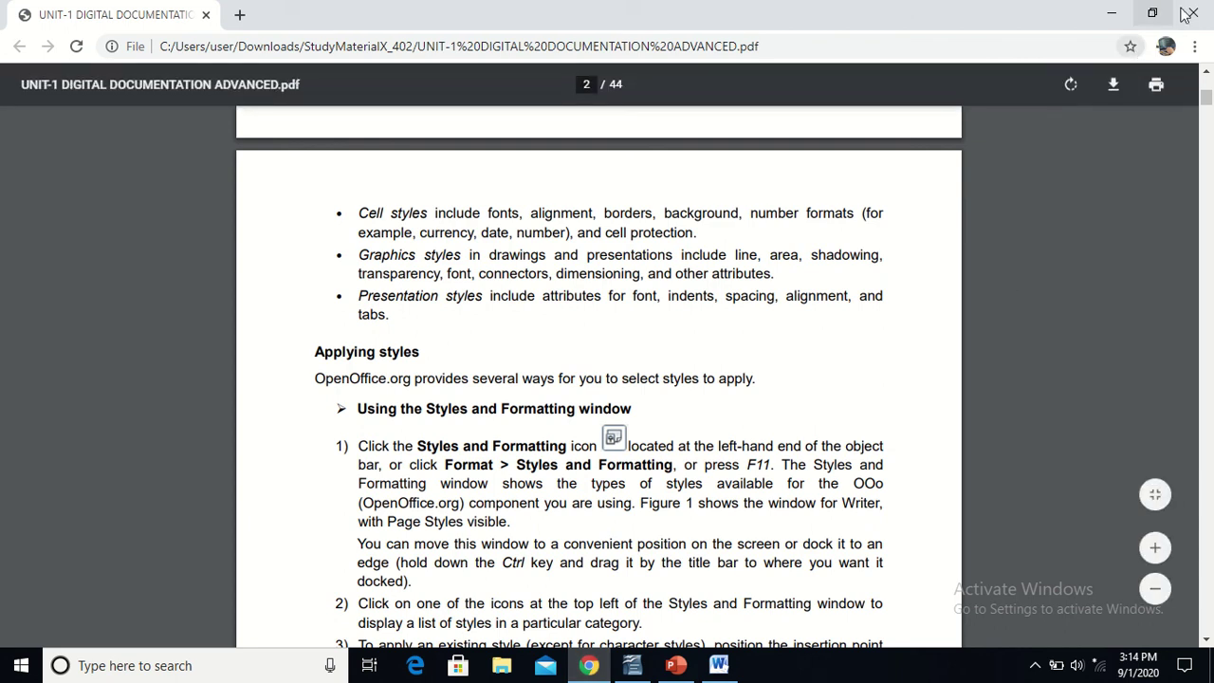
# Switch to OpenOffice Writer and open the Styles and Formatting window for SOP.docx.
pyautogui.click(634, 668)
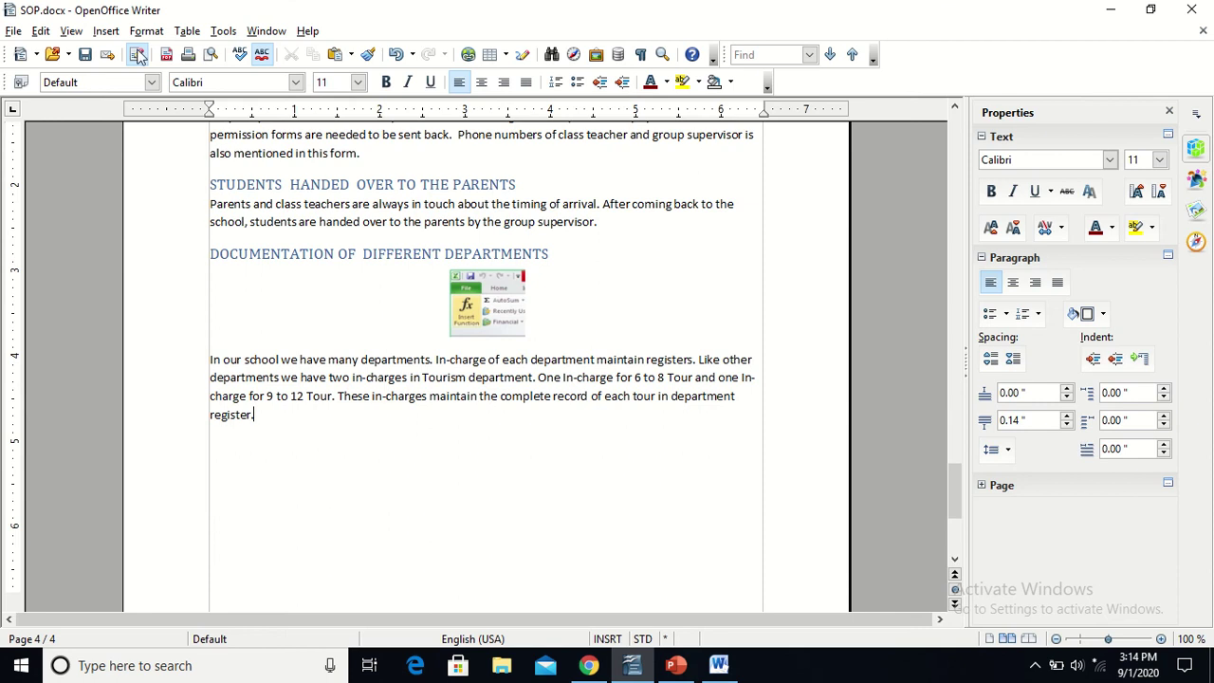
pyautogui.click(147, 31)
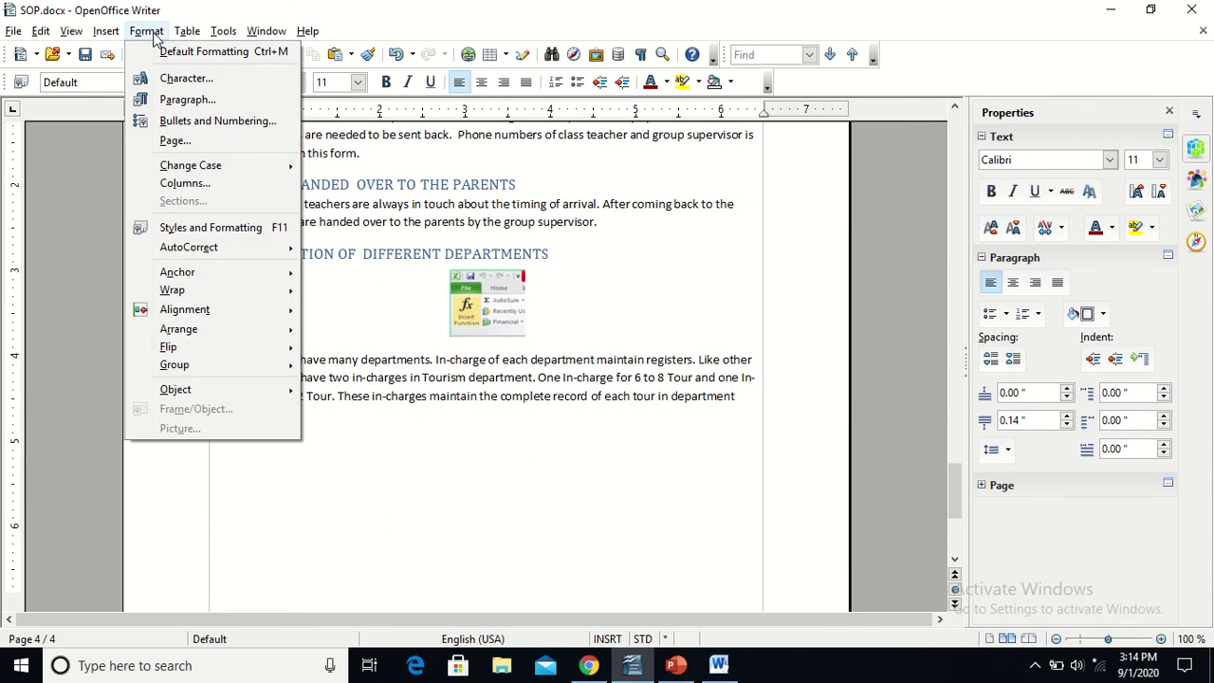
pyautogui.click(208, 228)
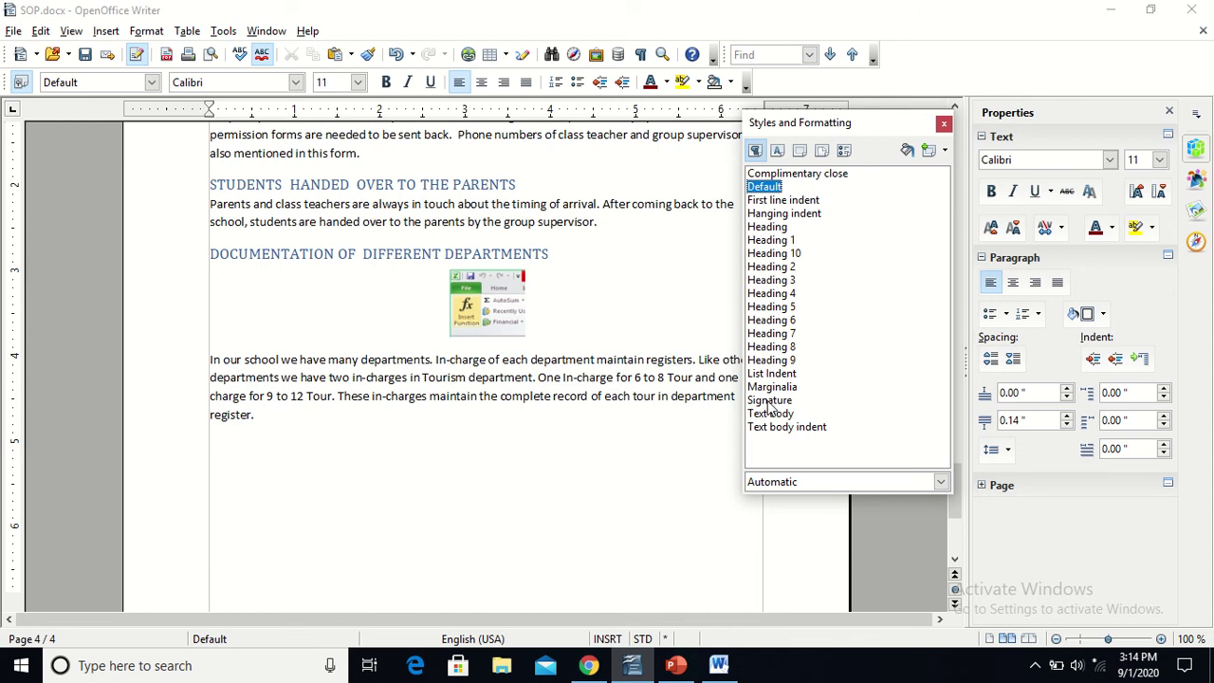
# Select the word "department" after "Tourism" in the last paragraph and highlight the Signature, Heading 6 and Heading 1 paragraph styles in turn.
pyautogui.click(494, 381)
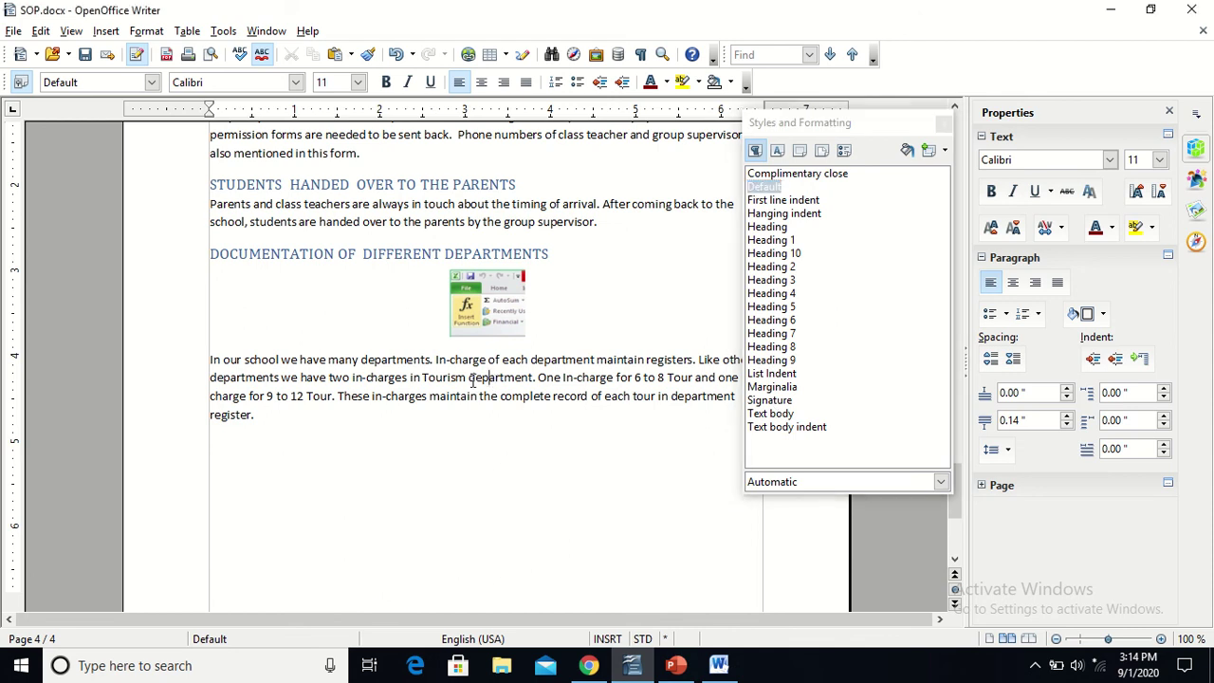
pyautogui.moveTo(471, 379); pyautogui.dragTo(535, 380)
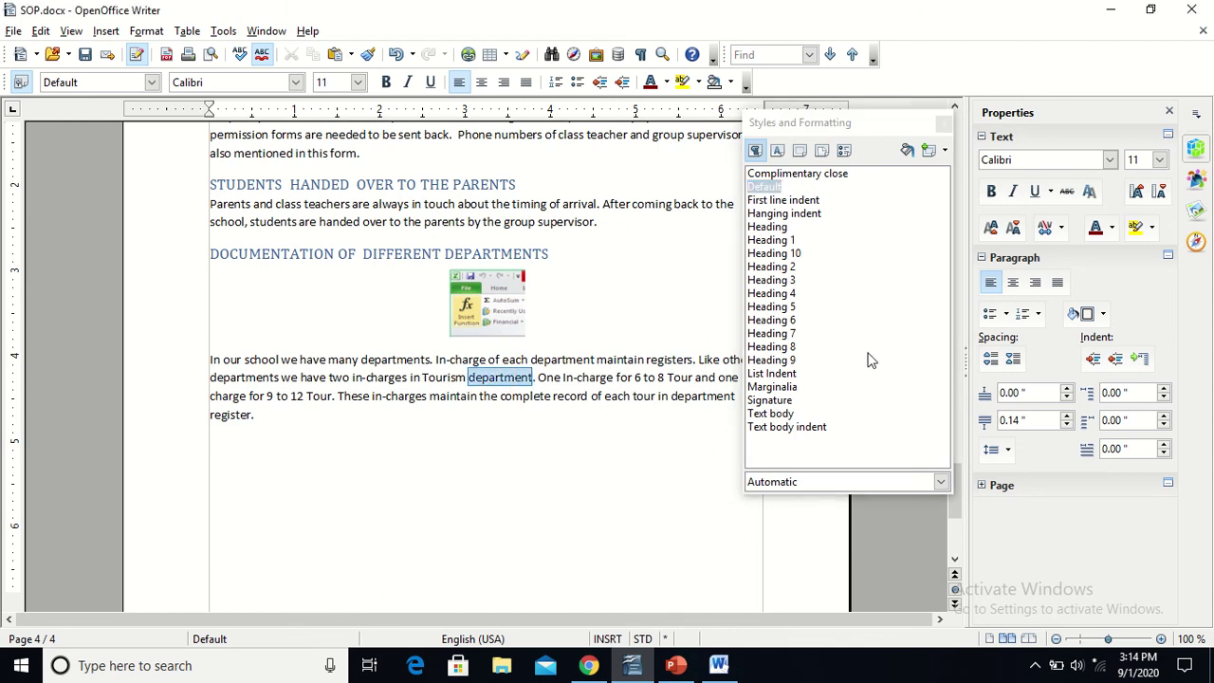
pyautogui.click(776, 401)
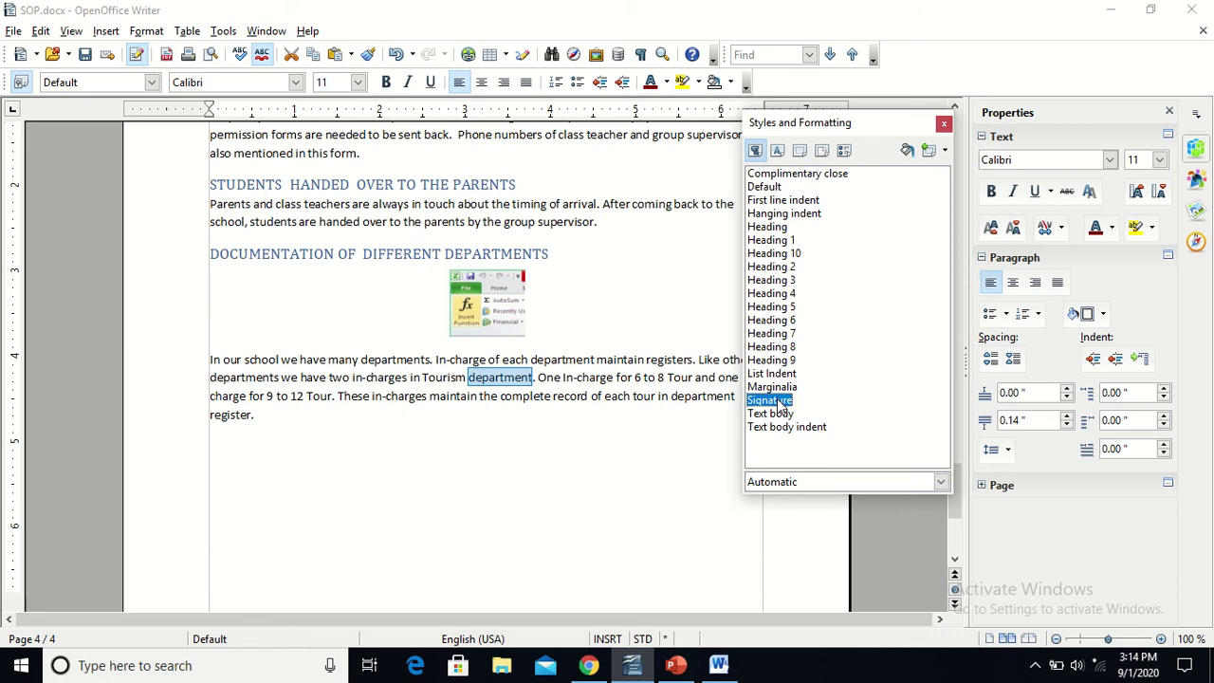
pyautogui.click(771, 321)
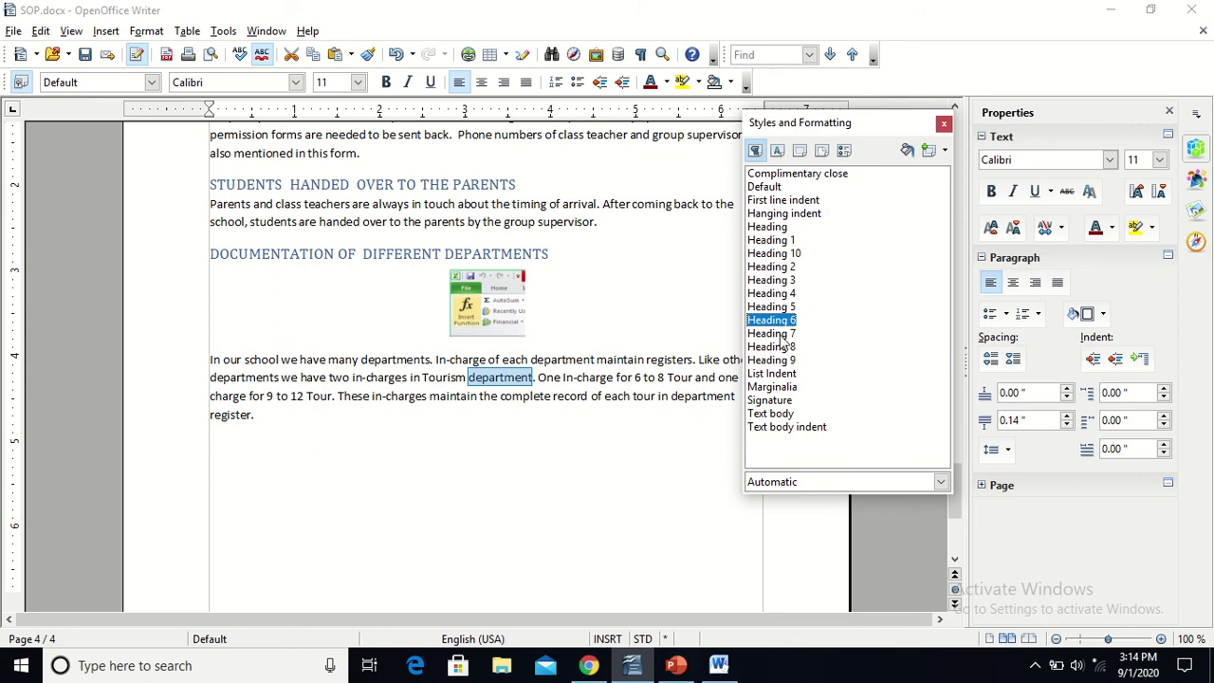
pyautogui.click(793, 244)
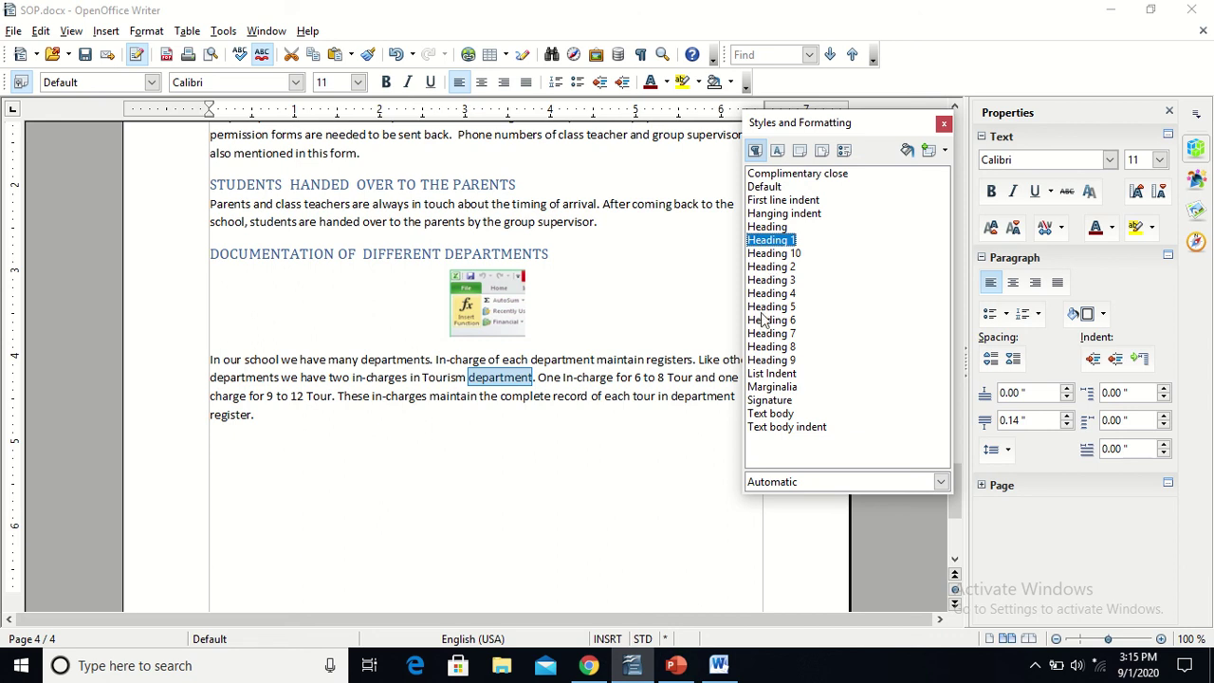
# Browse the list, page, character and paragraph style categories, and highlight Heading 1 among all paragraph styles.
pyautogui.click(844, 152)
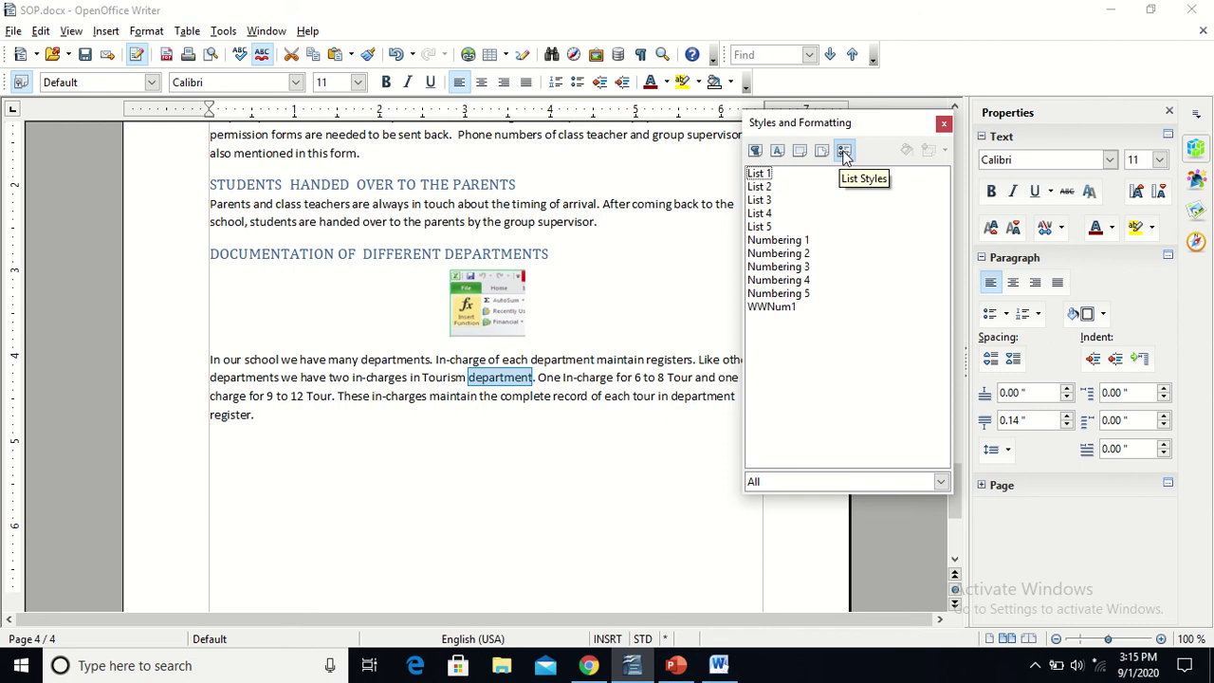
pyautogui.click(822, 152)
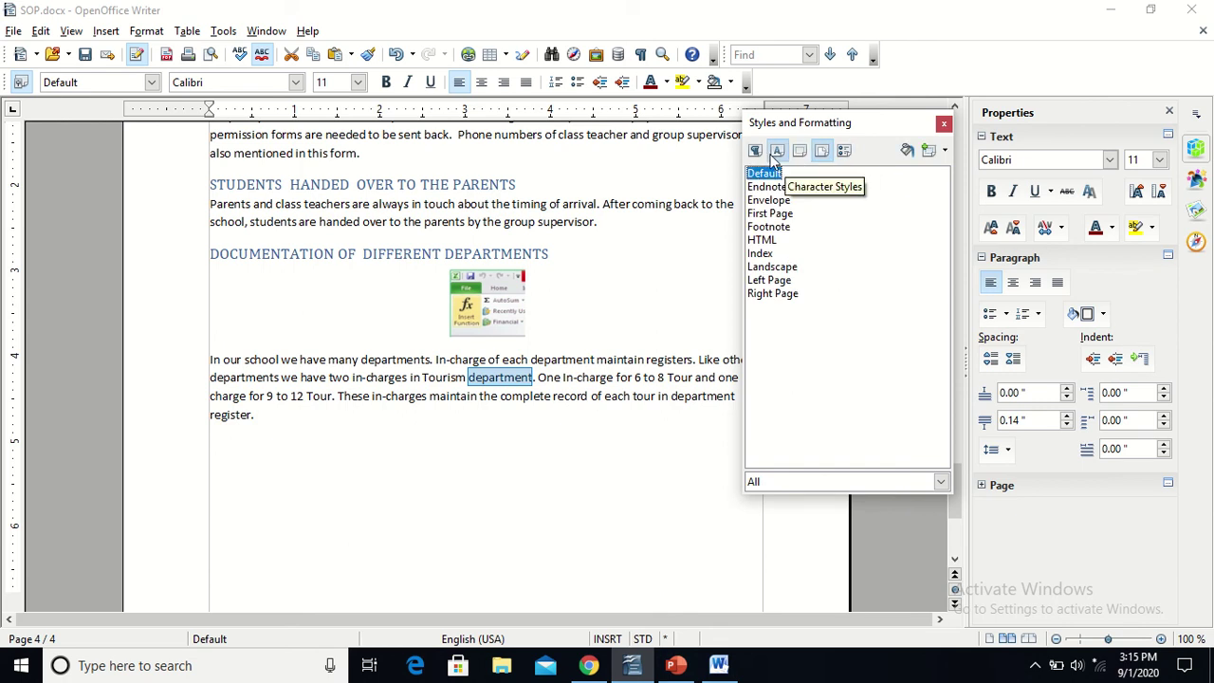
pyautogui.click(775, 157)
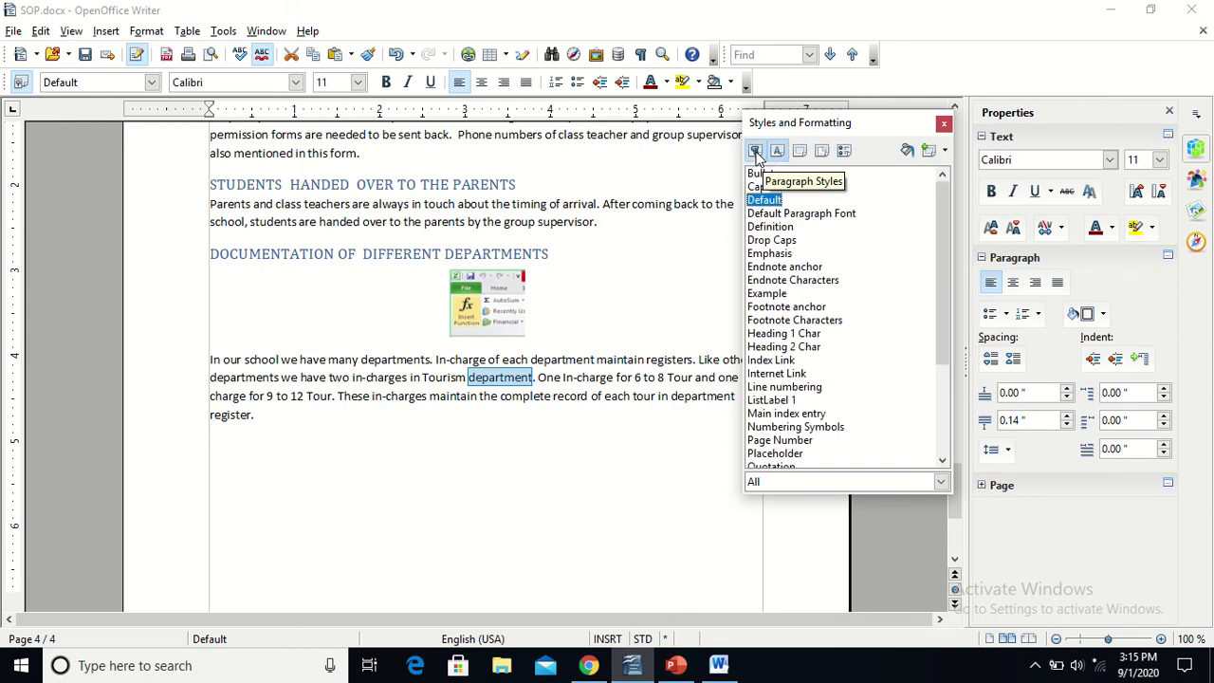
pyautogui.click(755, 152)
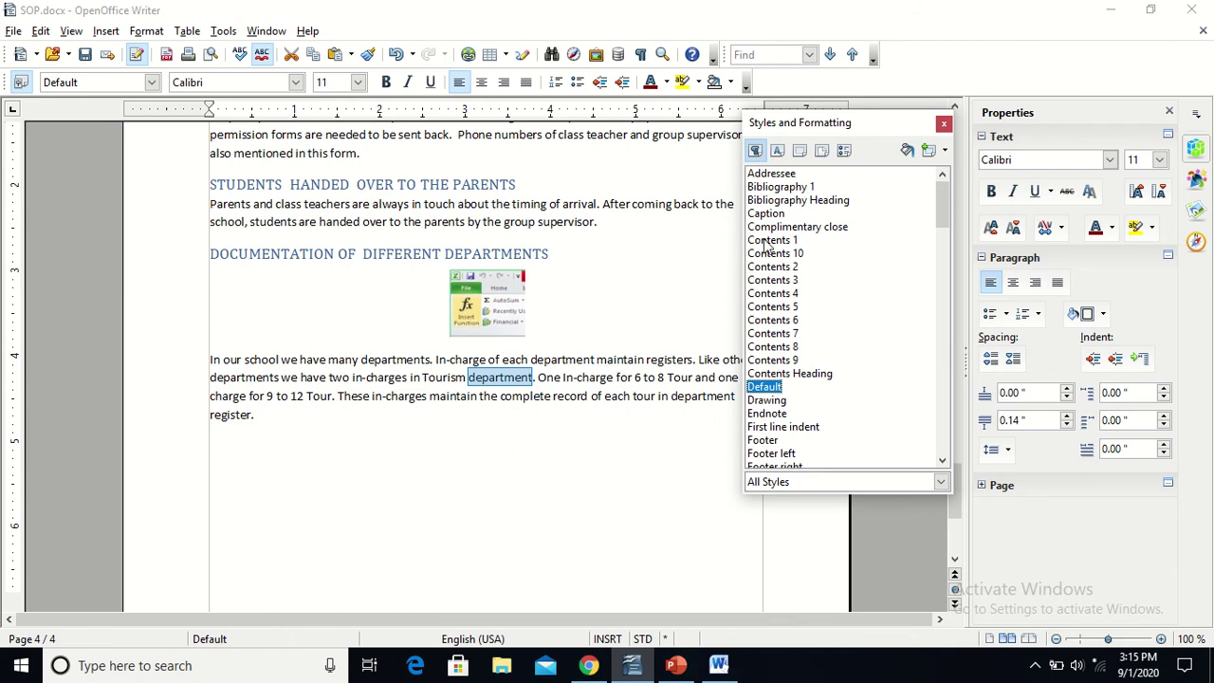
pyautogui.click(953, 211)
pyautogui.moveTo(947, 210); pyautogui.dragTo(950, 254)
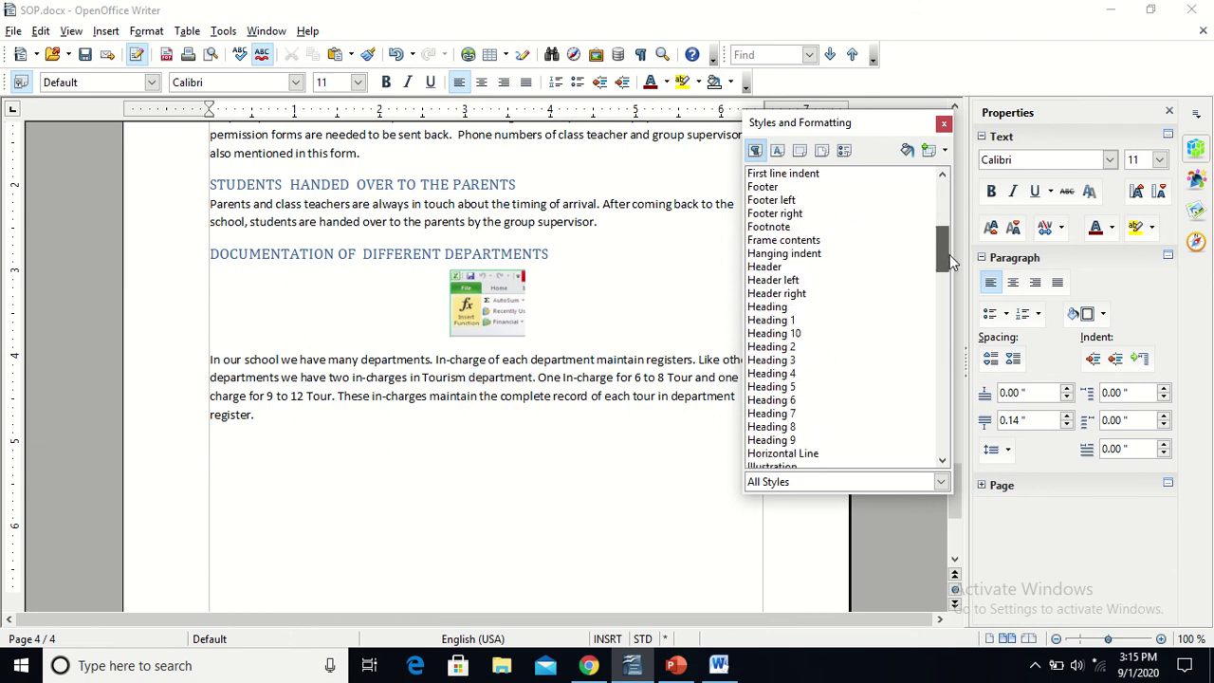
pyautogui.click(783, 322)
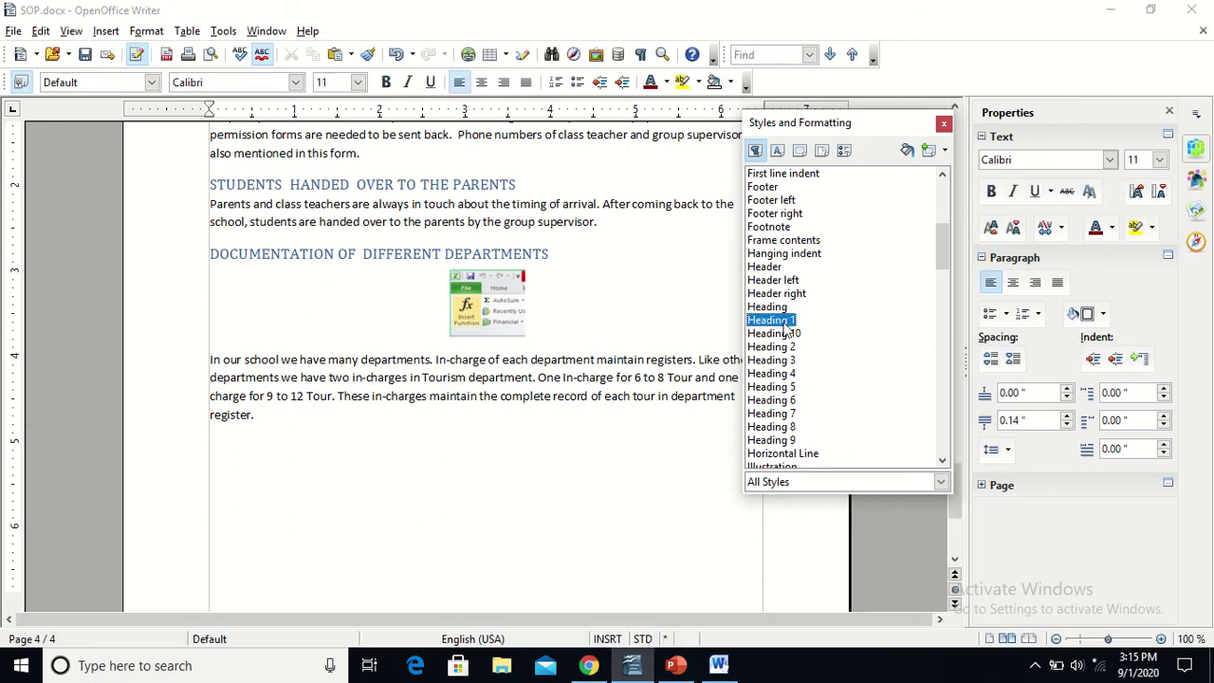
# Select the whole last paragraph starting "In our school" and highlight the Heading 1 paragraph style for it.
pyautogui.click(398, 461)
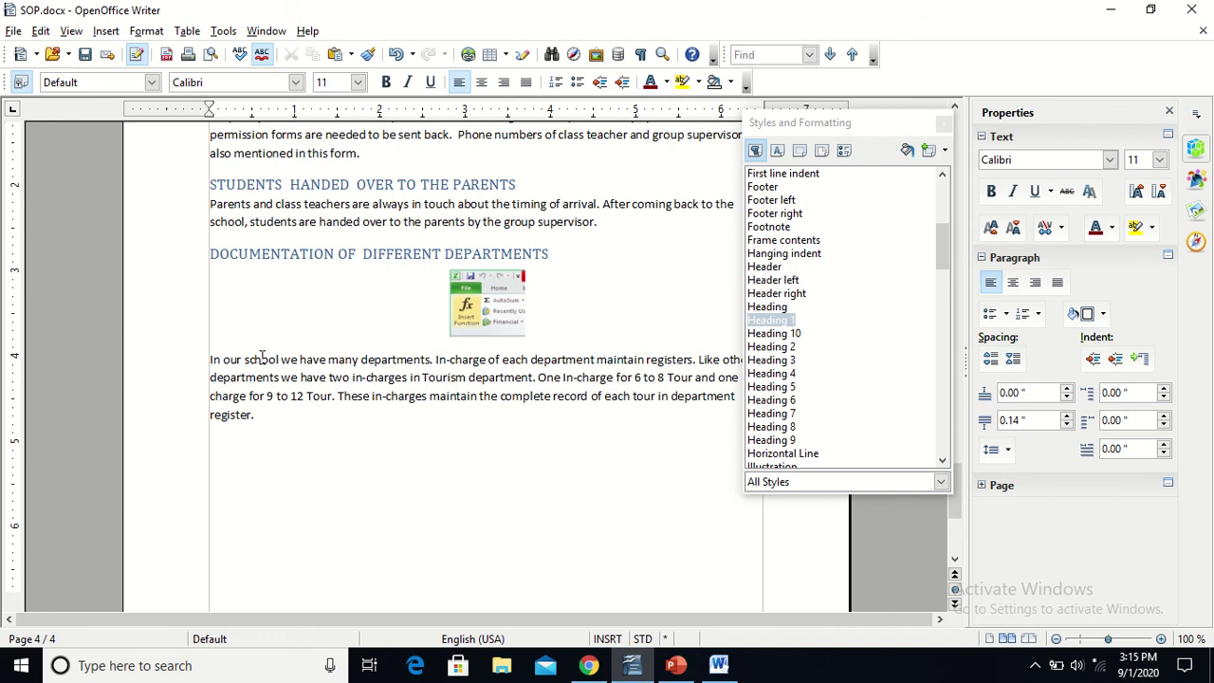
pyautogui.moveTo(211, 359); pyautogui.dragTo(279, 428)
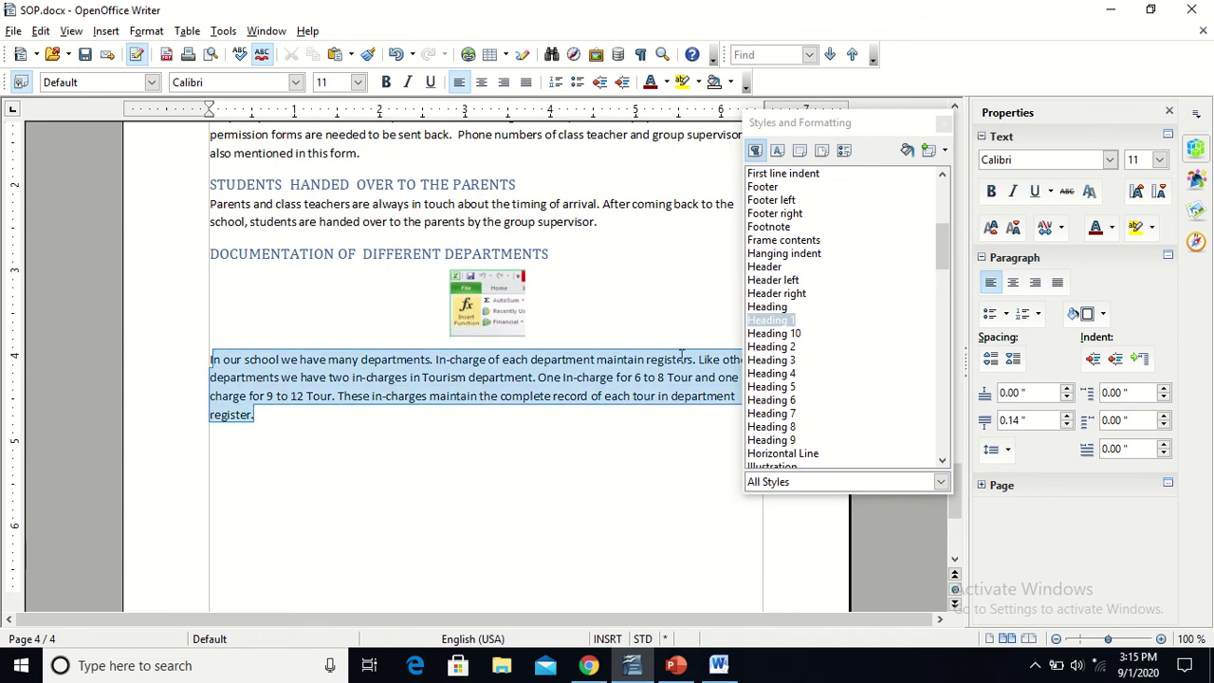
pyautogui.click(769, 322)
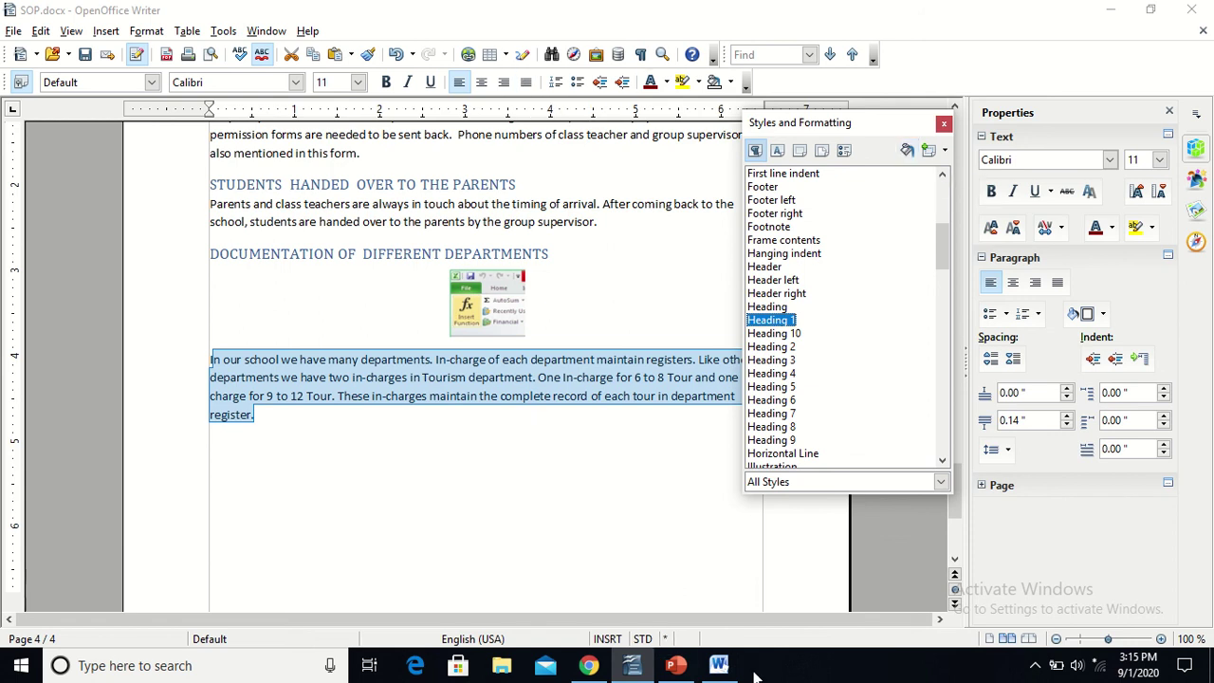
# Switch to Word and apply the Intense Emphasis style to the text "Boys and girls go on separate tours".
pyautogui.click(718, 667)
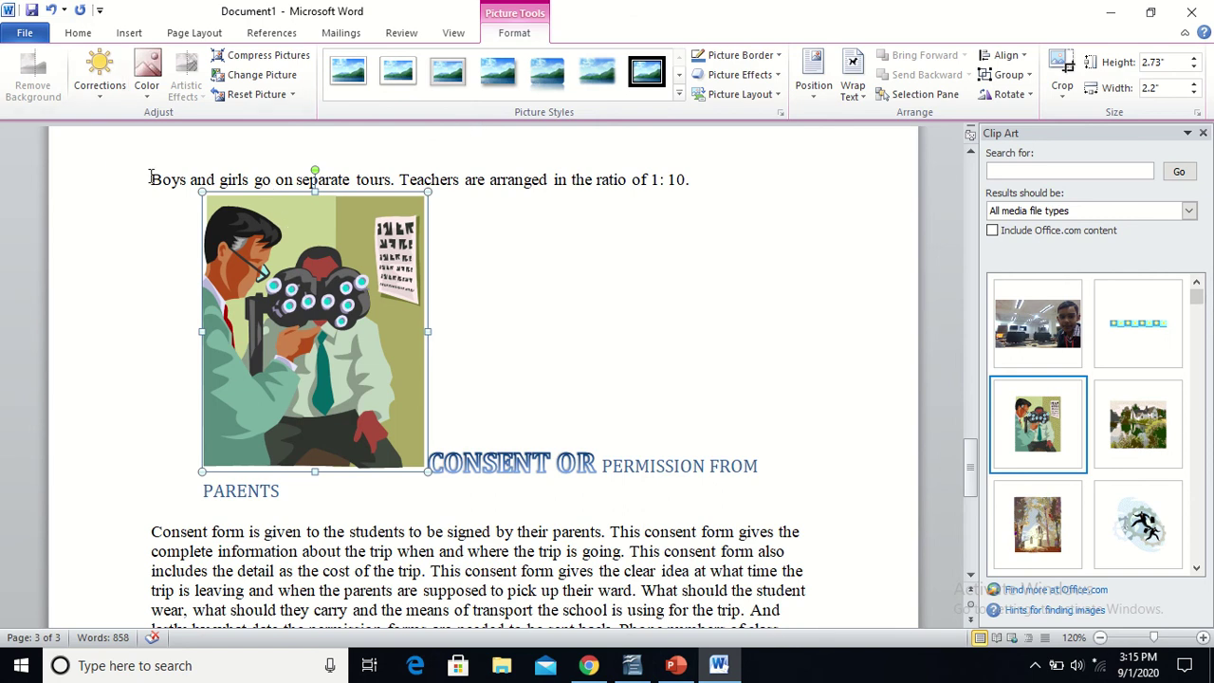
pyautogui.moveTo(150, 180); pyautogui.dragTo(384, 189)
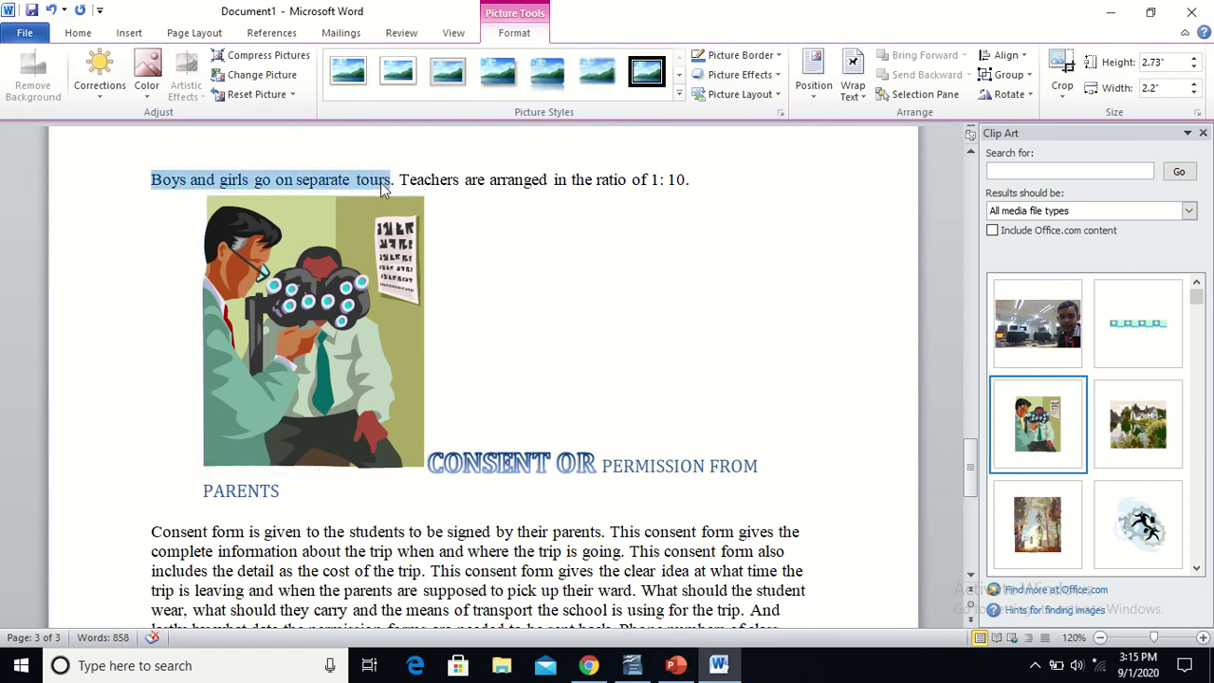
pyautogui.click(130, 34)
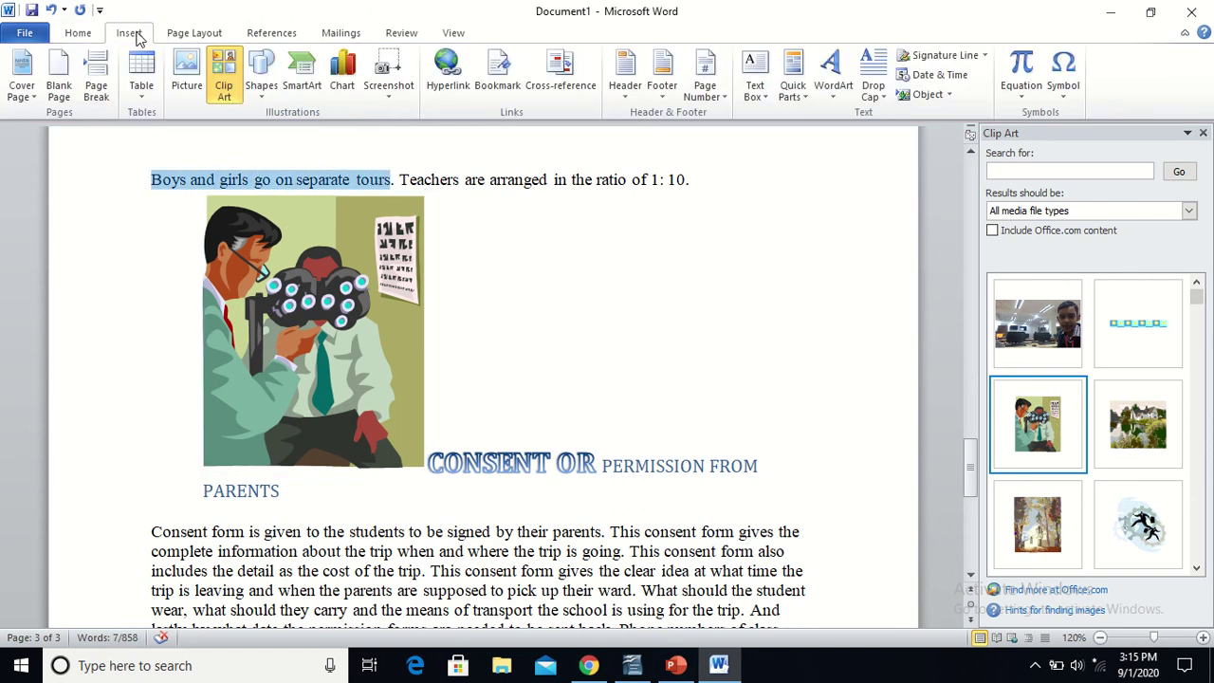
pyautogui.click(82, 34)
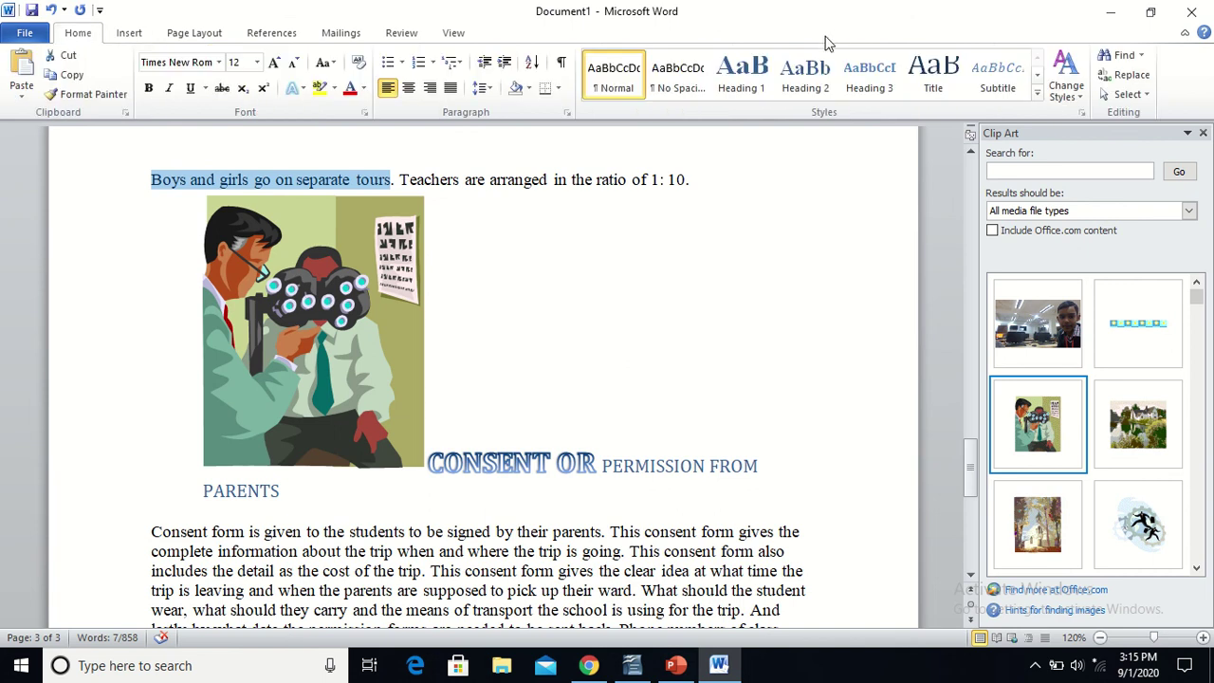
pyautogui.click(1038, 97)
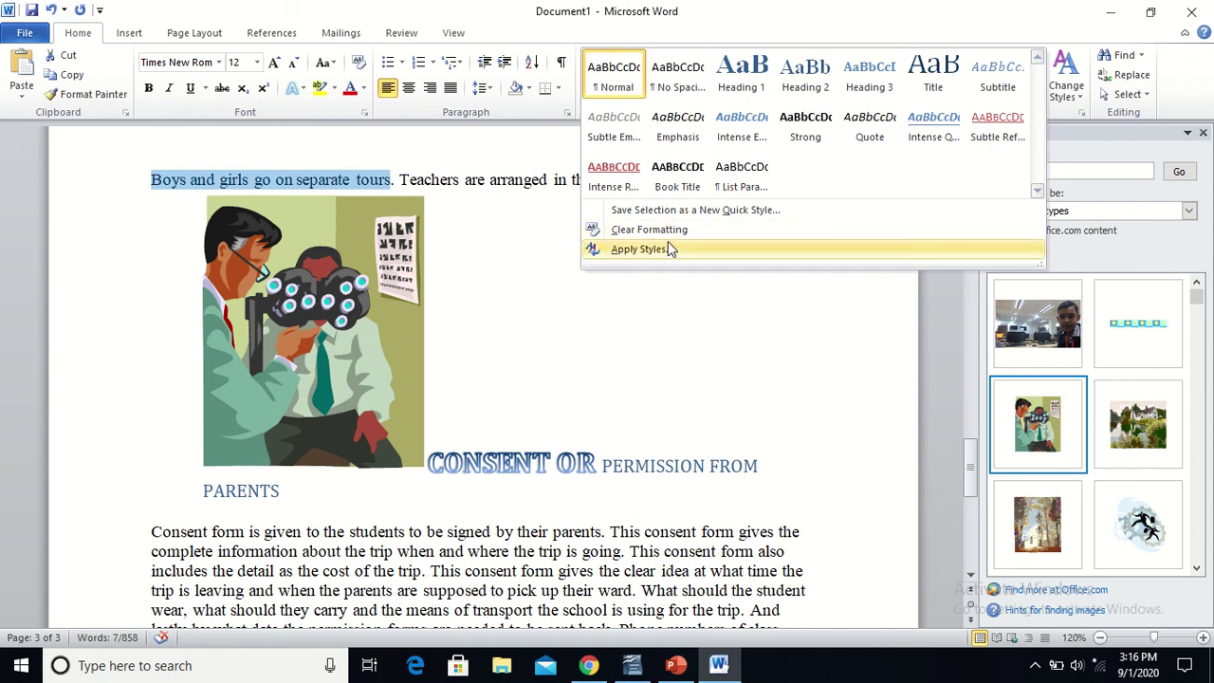
pyautogui.click(759, 123)
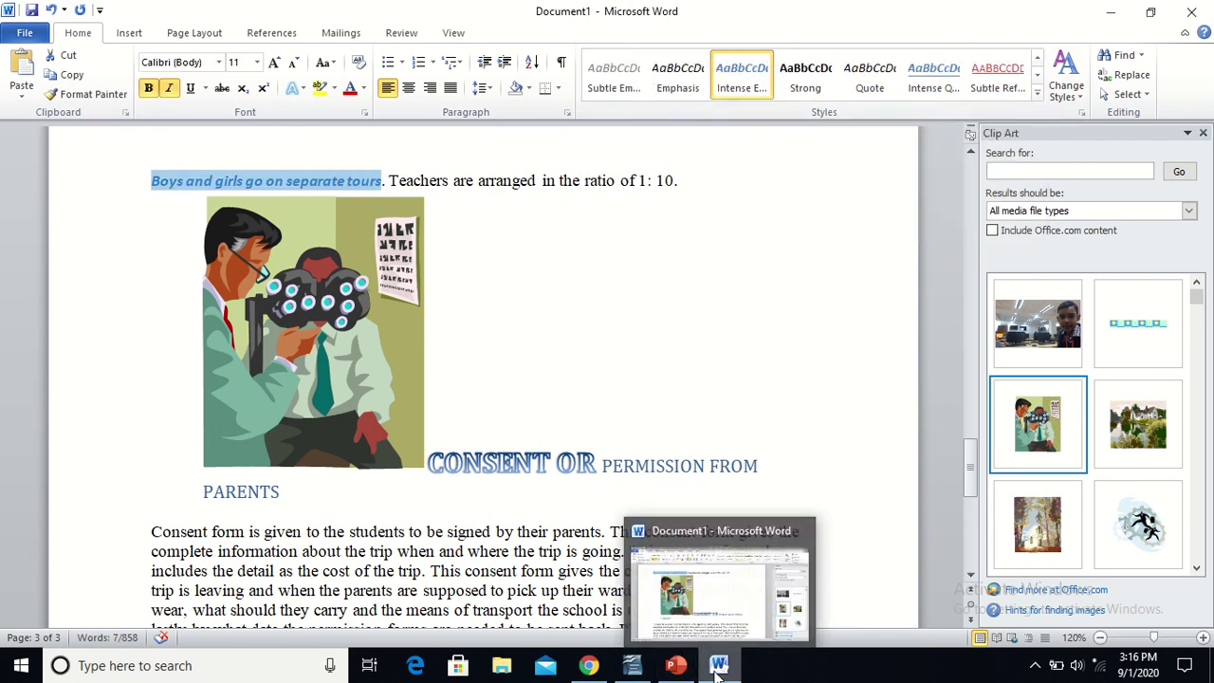
# Switch to Writer, highlight the Header paragraph style, and view the Applied Styles and Conditional Styles groups in turn.
pyautogui.click(626, 667)
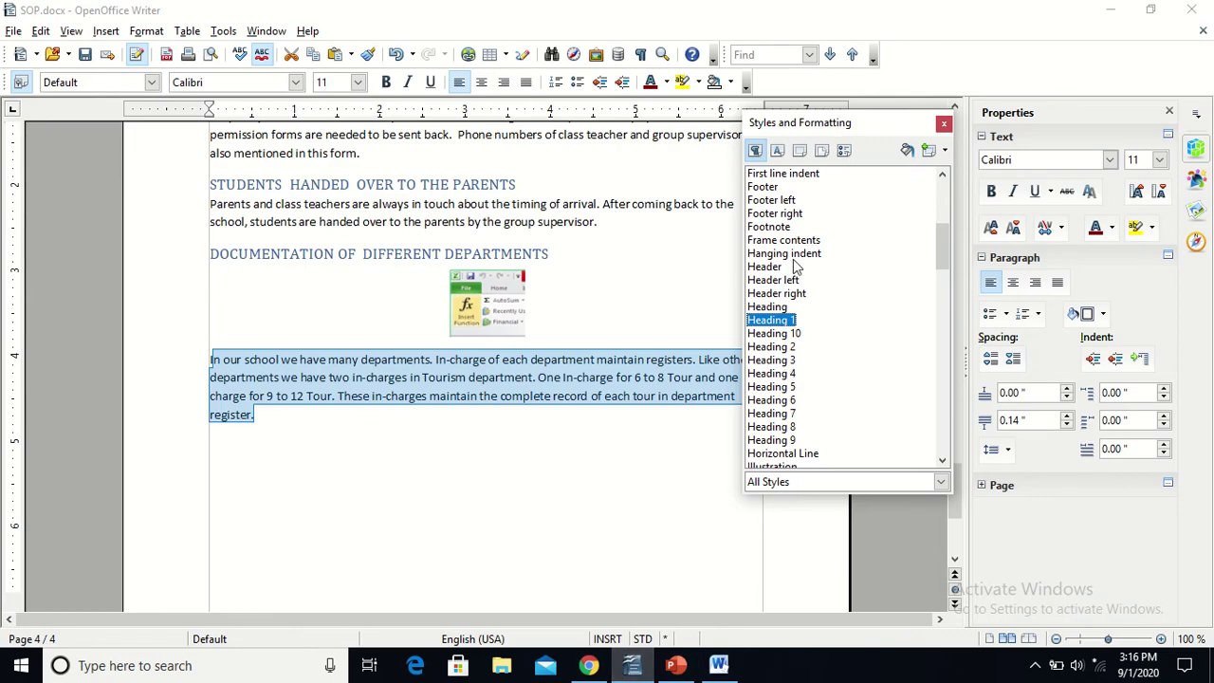
pyautogui.click(785, 268)
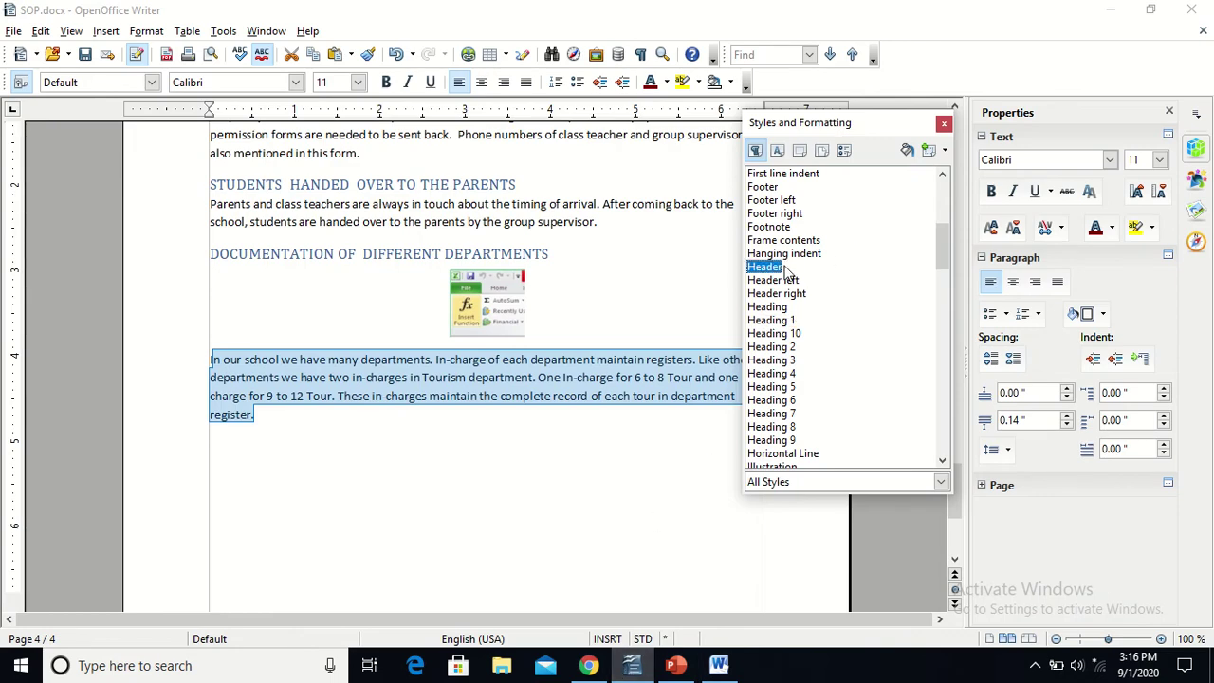
pyautogui.click(904, 485)
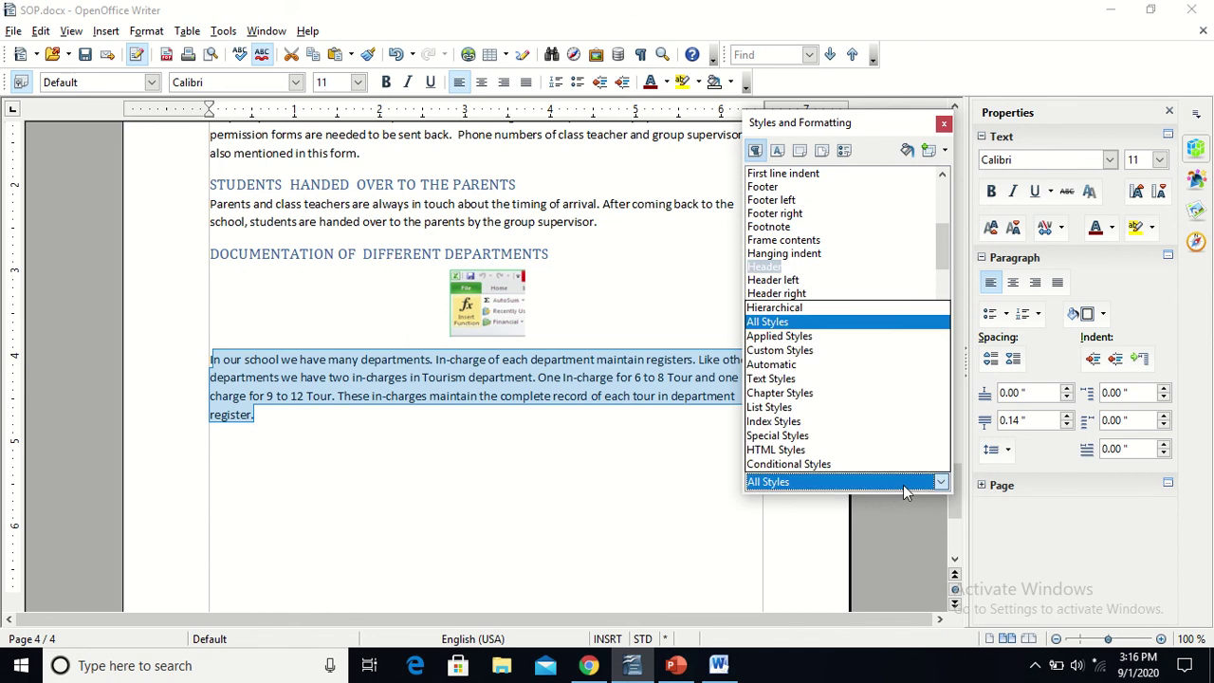
pyautogui.click(813, 337)
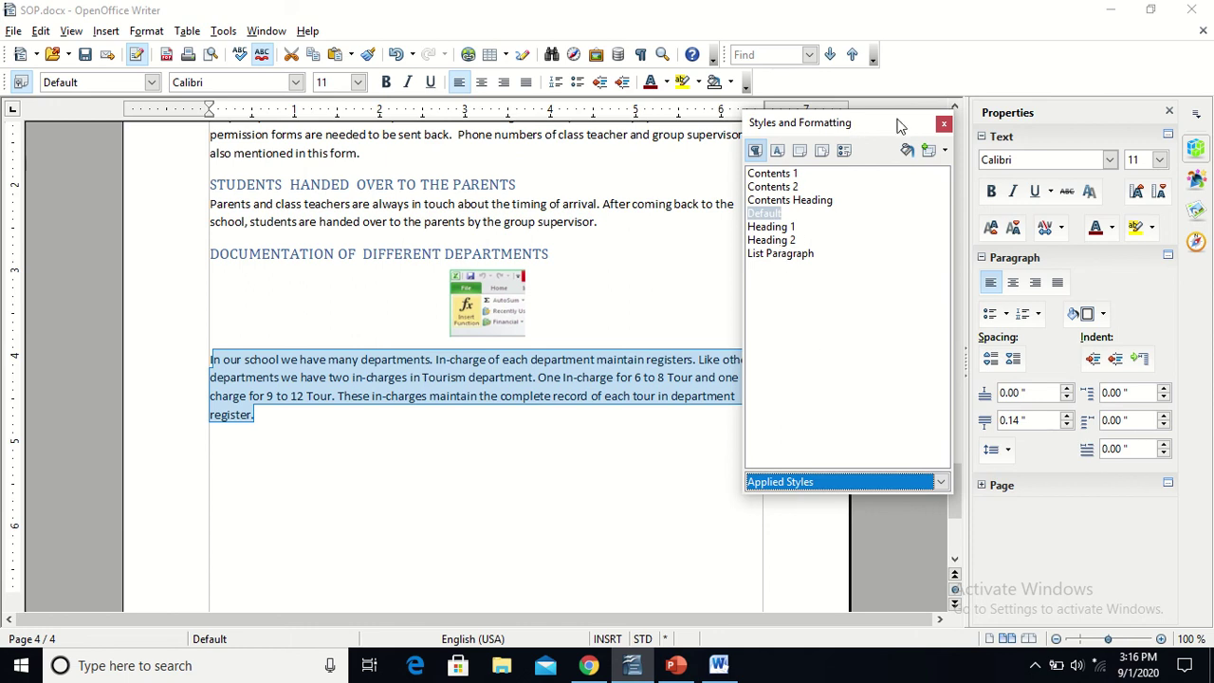
pyautogui.click(816, 482)
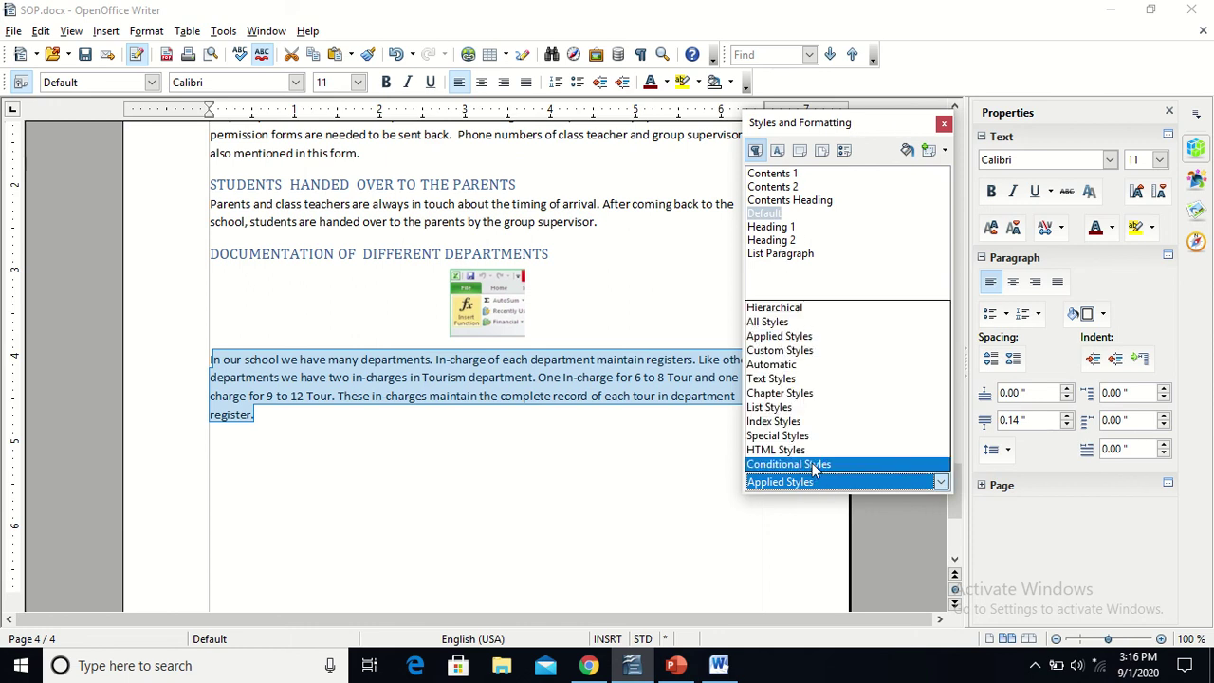
pyautogui.click(813, 465)
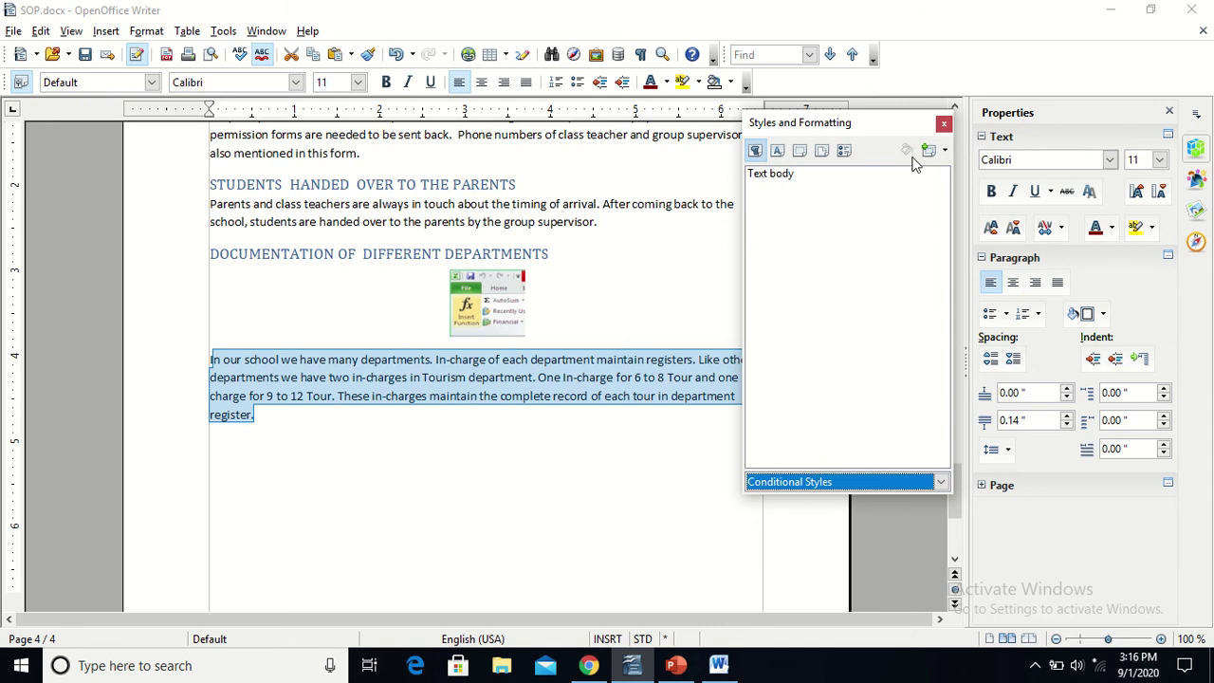
pyautogui.click(944, 124)
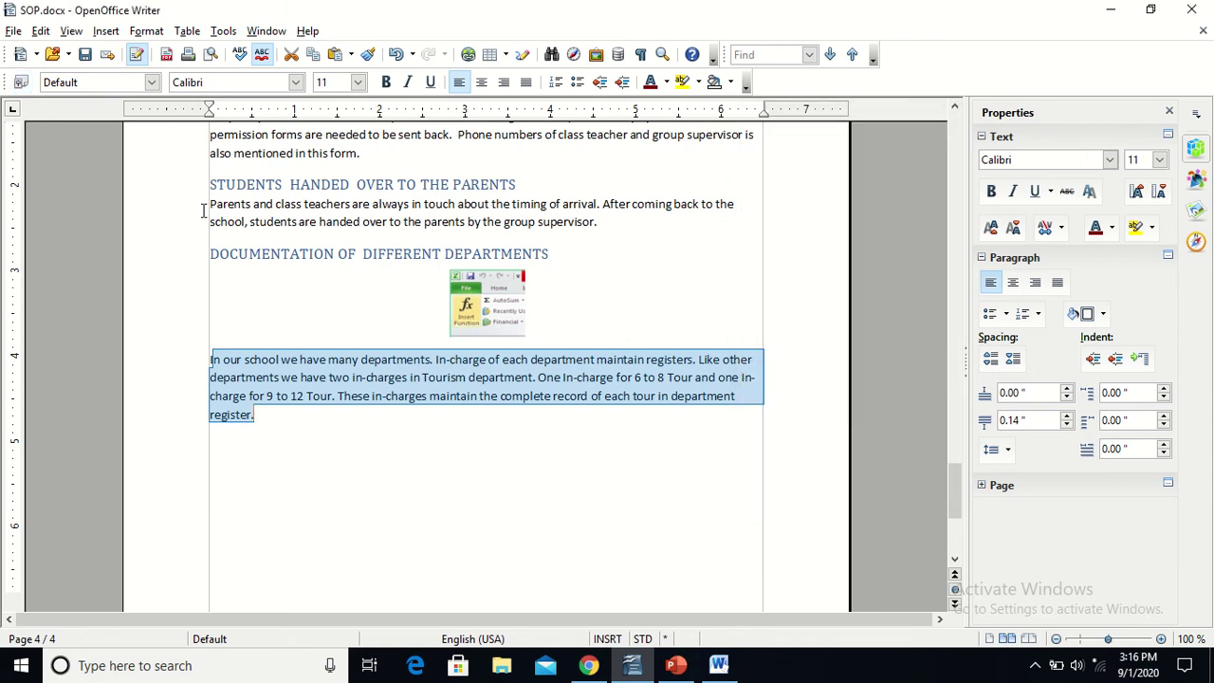
# Reopen the Styles and Formatting window, select the word "DOCUMENTATION" in the last heading, and close the window.
pyautogui.click(148, 33)
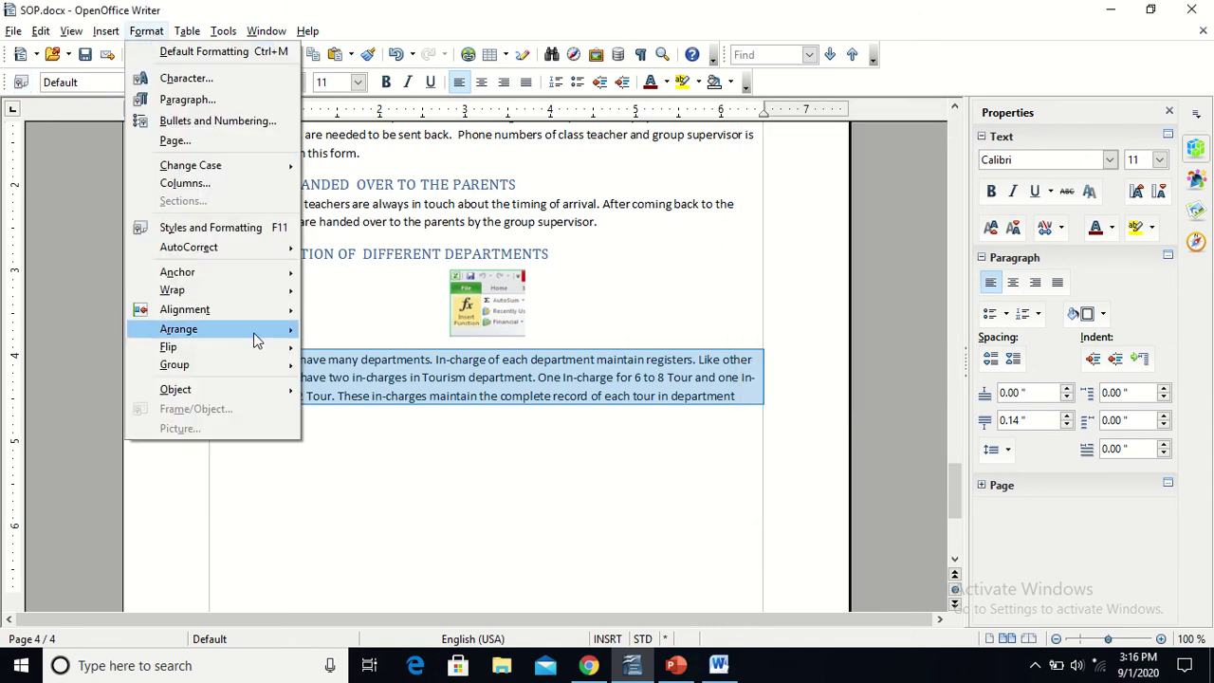
pyautogui.click(213, 227)
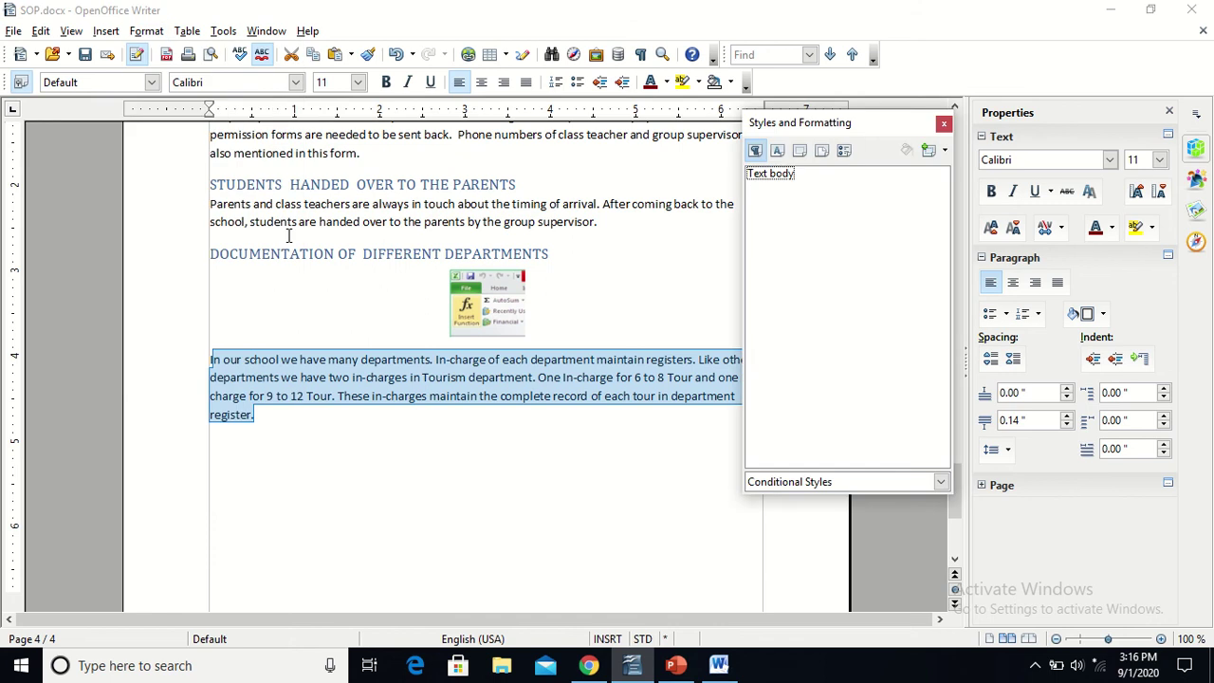
pyautogui.doubleClick(289, 250)
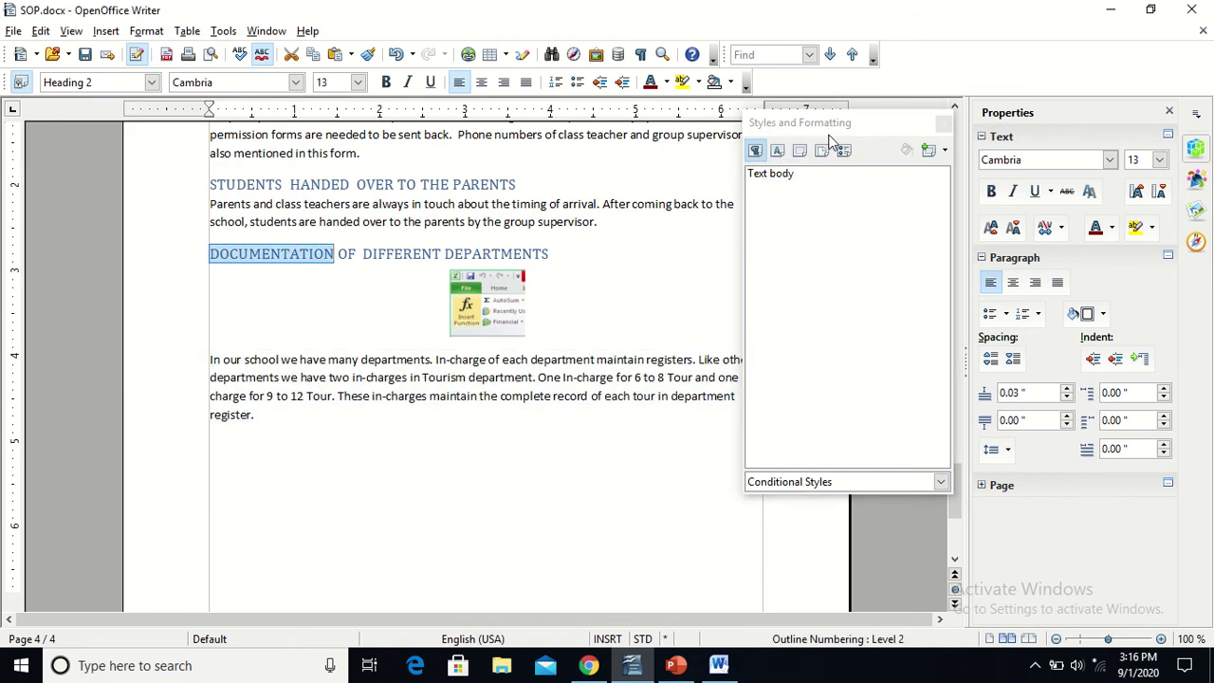
pyautogui.click(943, 124)
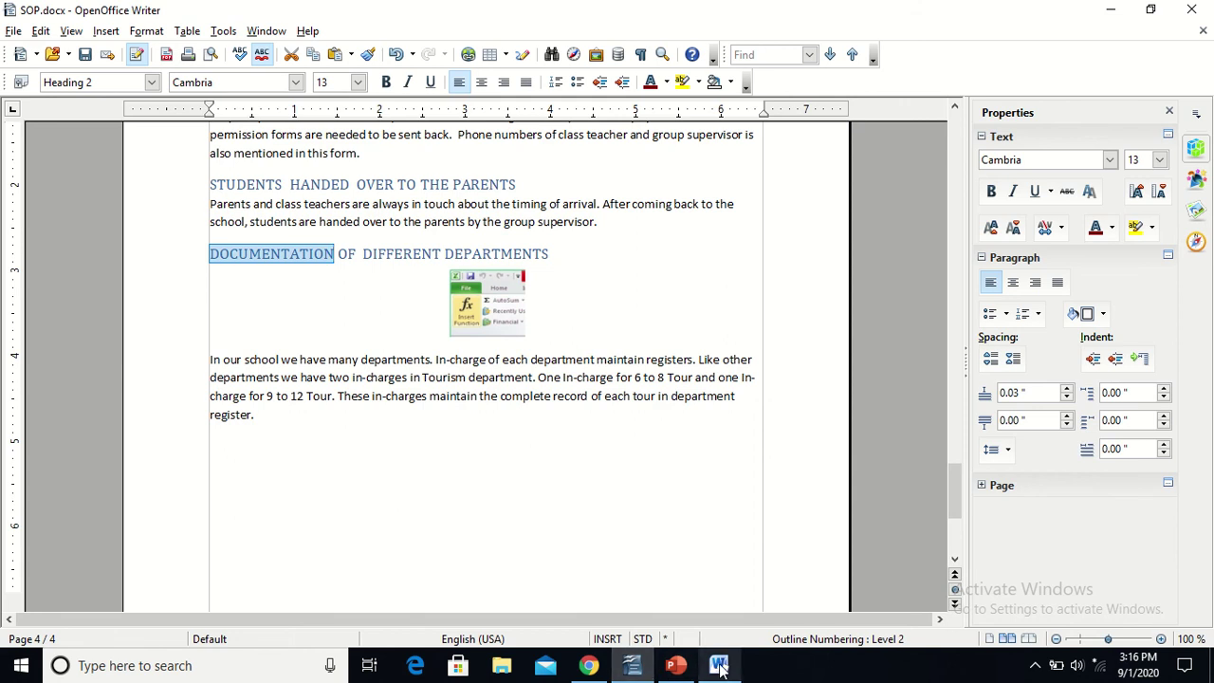
# Switch to the Unit 1 PDF in Chrome and read from "Applying styles" through Figure 1 to "Using Fill Format mode".
pyautogui.click(590, 667)
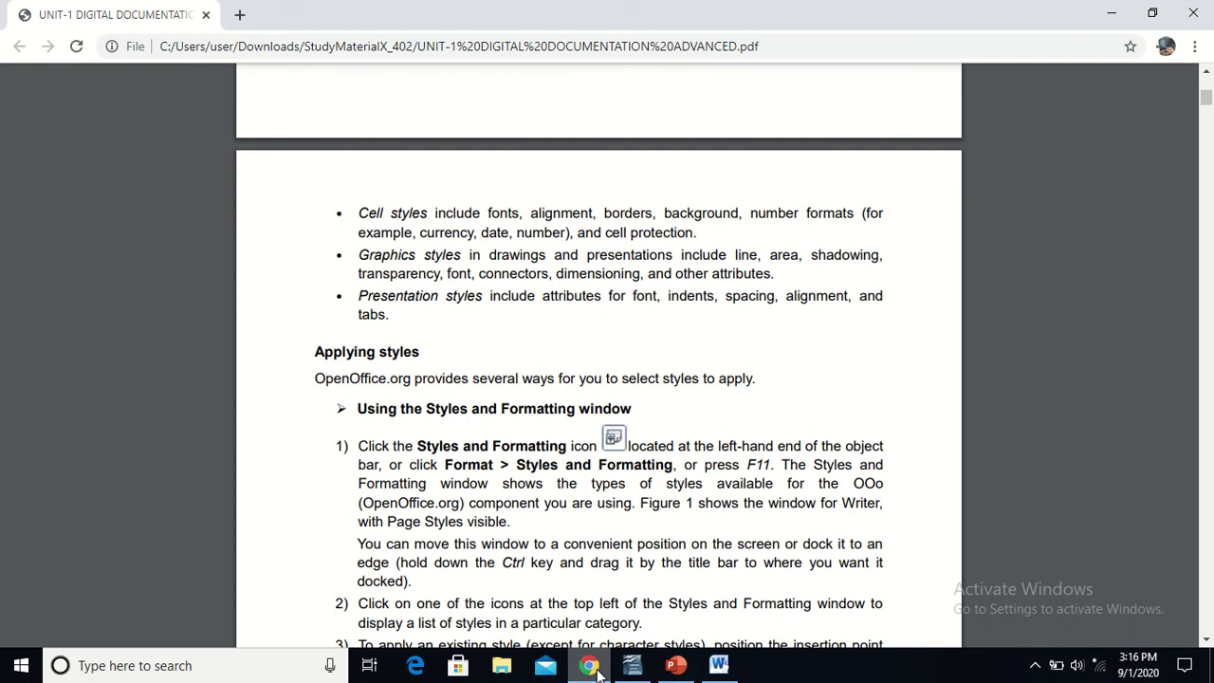
pyautogui.press('Down')
pyautogui.press('Down')
pyautogui.press('Down')
pyautogui.press('Down')
pyautogui.press('Down')
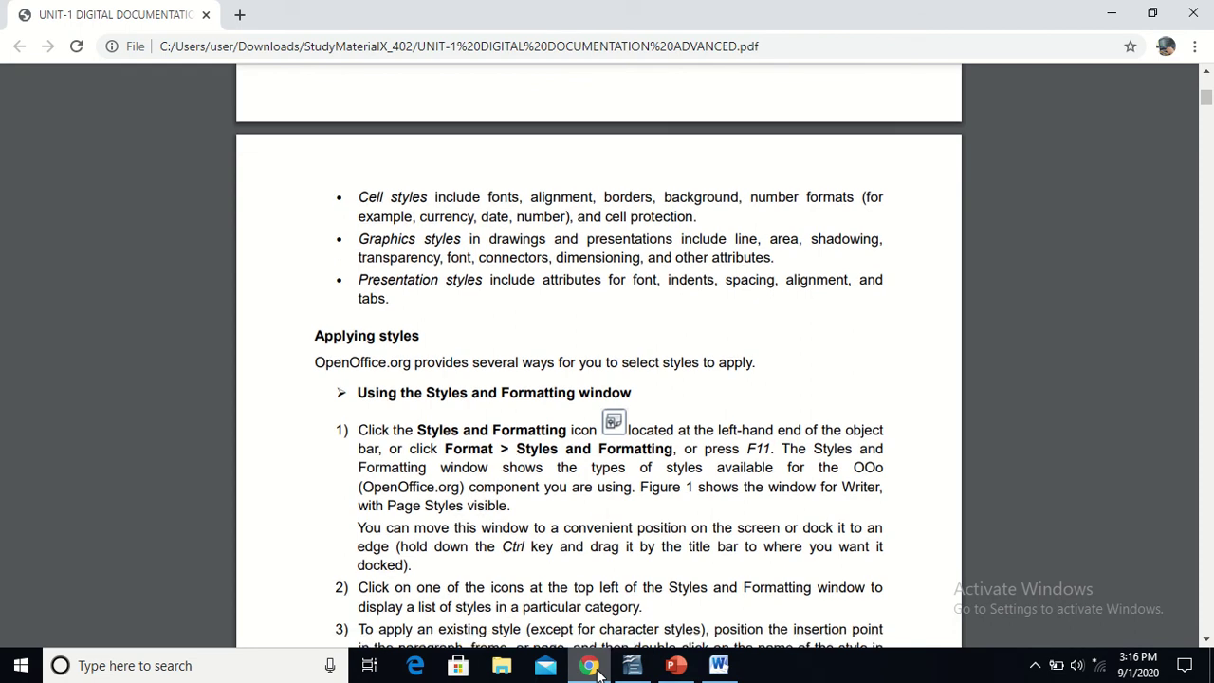
pyautogui.press('Down')
pyautogui.press('Down')
pyautogui.press('Down')
pyautogui.press('Down')
pyautogui.press('Down')
pyautogui.press('Down')
pyautogui.press('Down')
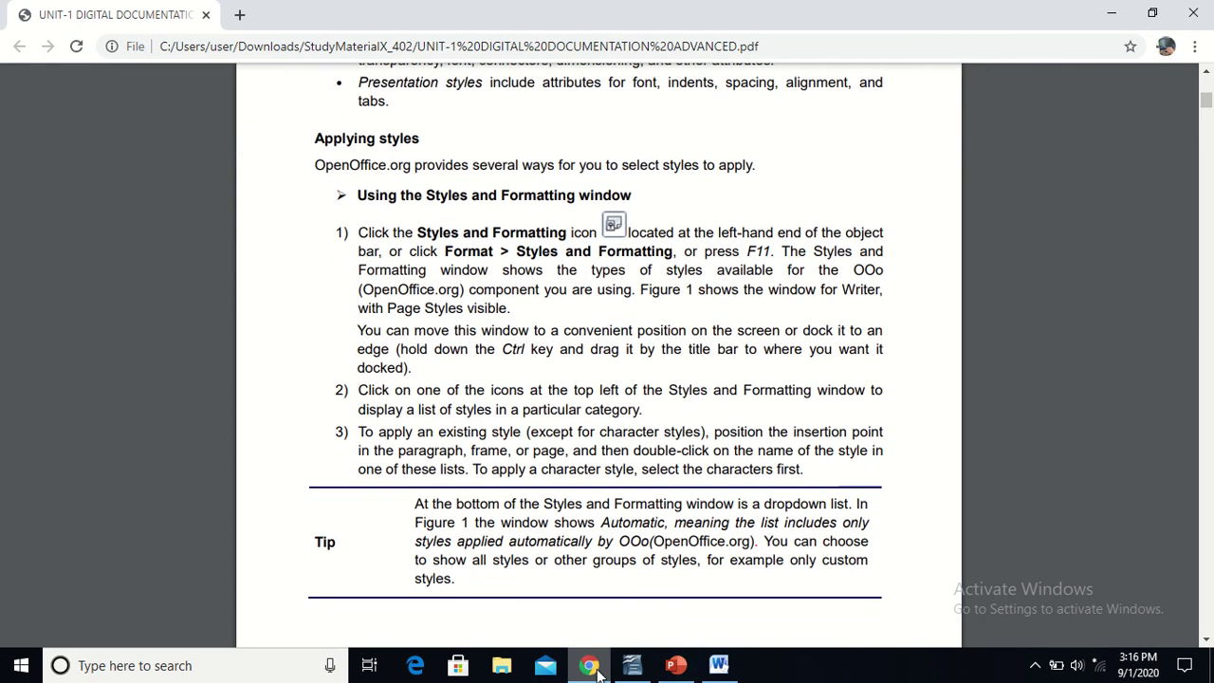
pyautogui.press('Down')
pyautogui.press('Down')
pyautogui.press('Down')
pyautogui.press('Down')
pyautogui.press('Down')
pyautogui.press('Down')
pyautogui.press('Down')
pyautogui.press('Down')
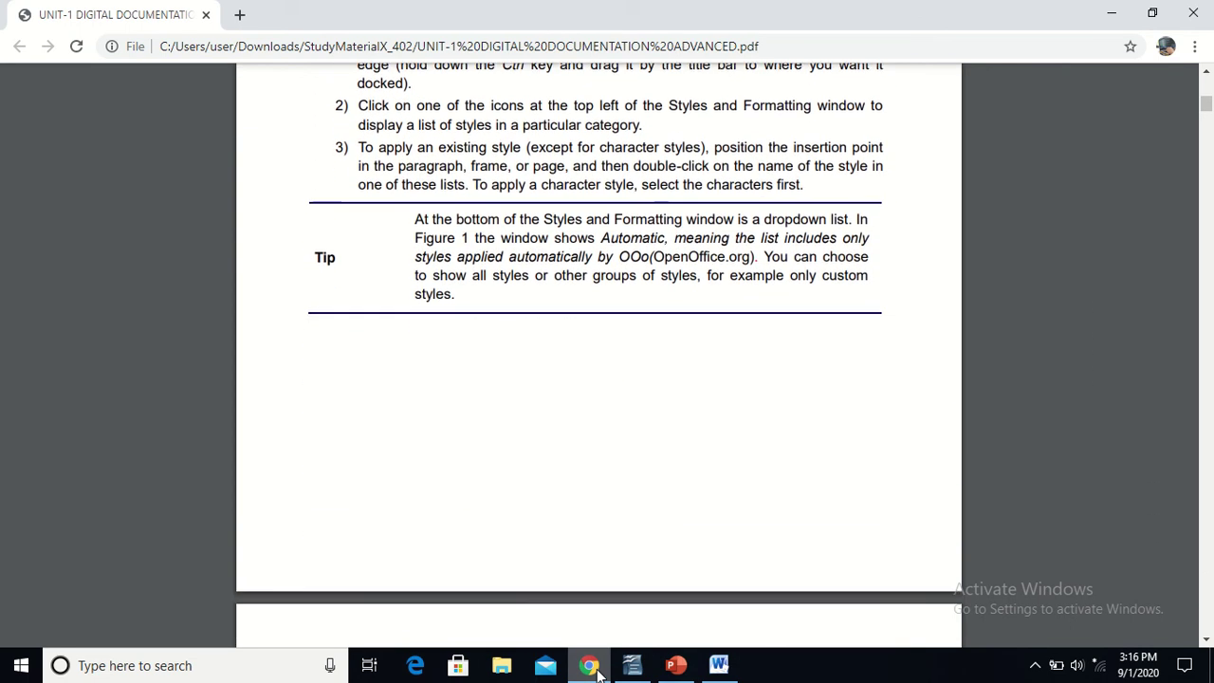
pyautogui.press('Down')
pyautogui.press('Down')
pyautogui.press('Down')
pyautogui.press('Down')
pyautogui.press('Down')
pyautogui.press('Down')
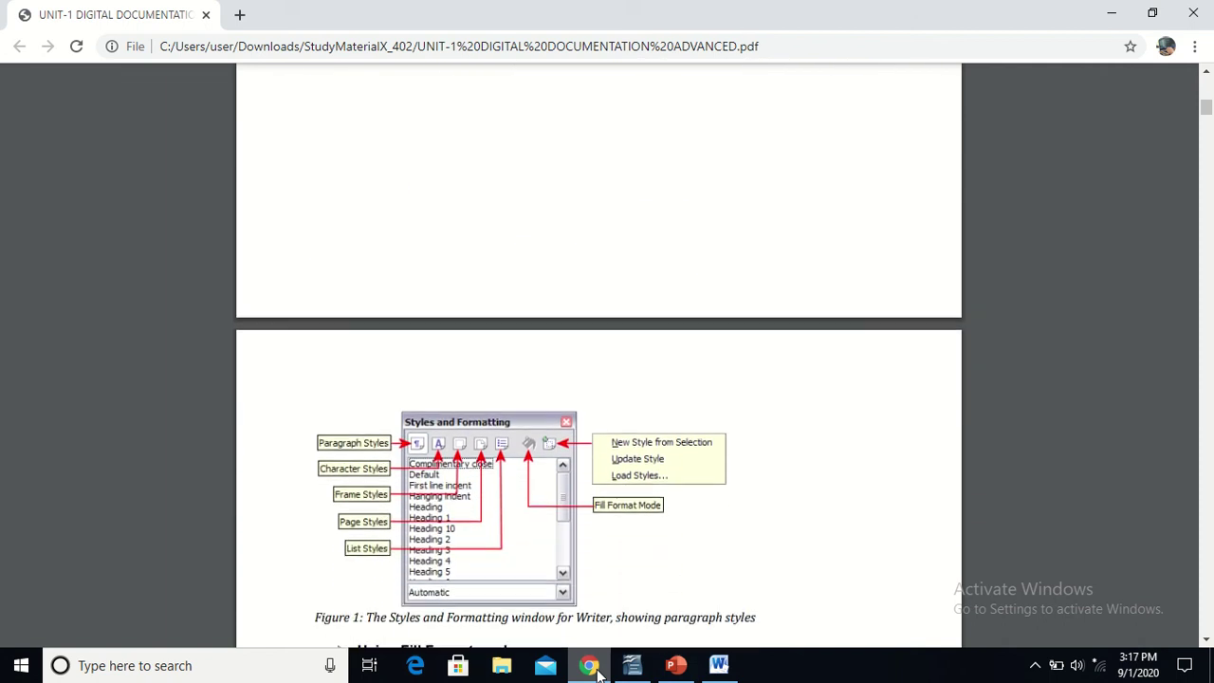
pyautogui.press('Down')
pyautogui.press('Down')
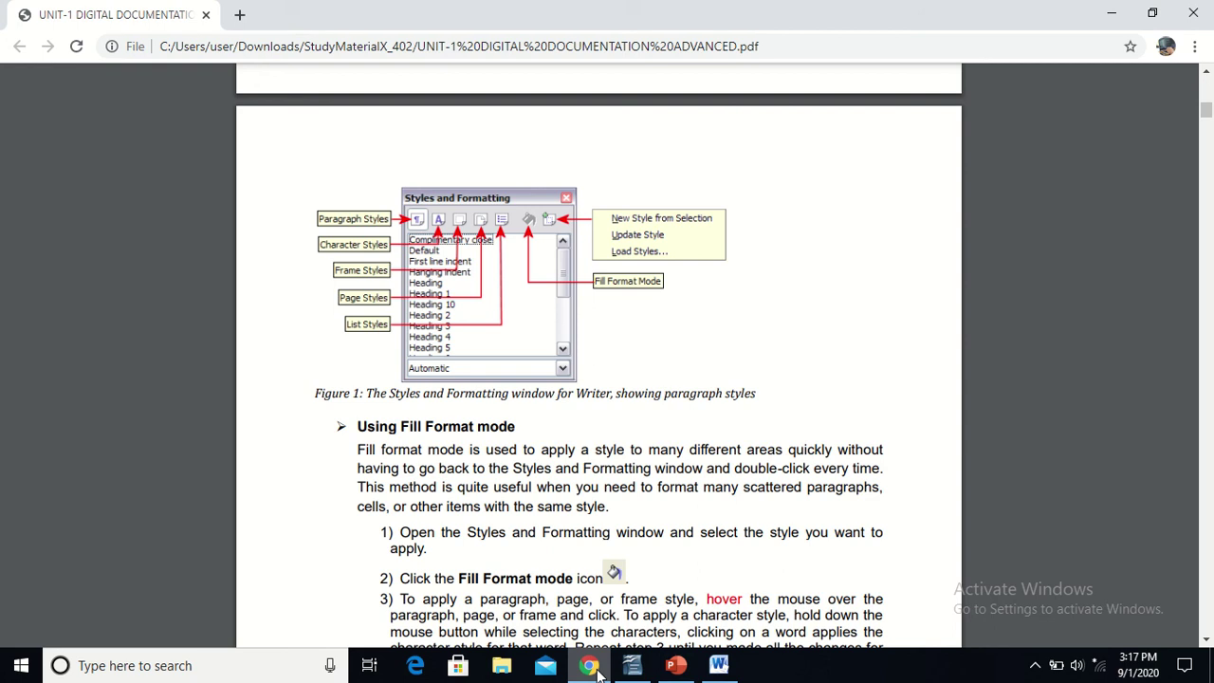
# Switch back to Writer, show the Styles and Formatting window, and list all paragraph styles.
pyautogui.click(622, 665)
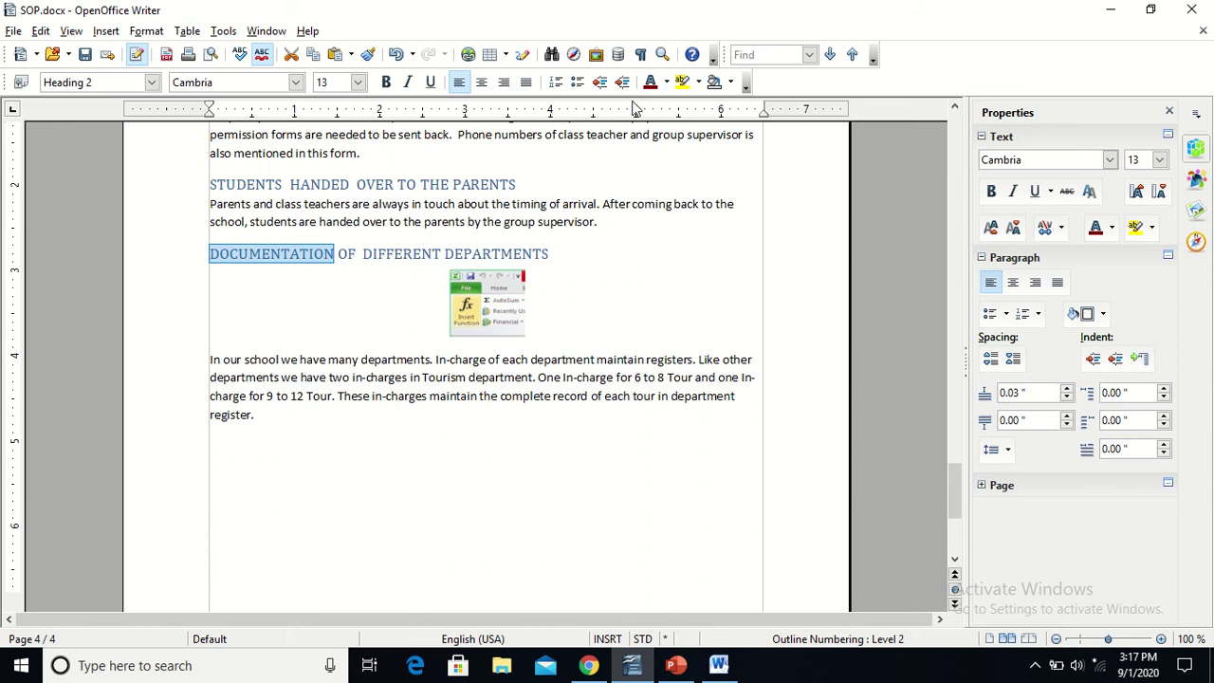
pyautogui.moveTo(263, 9)
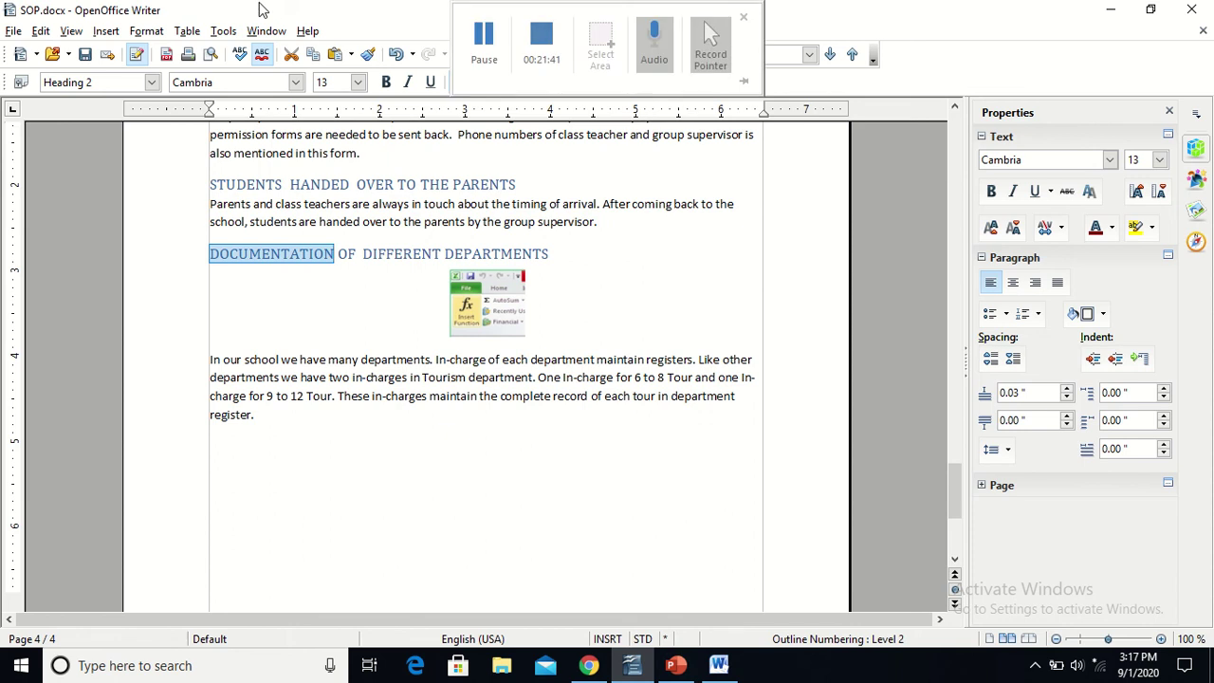
pyautogui.press('F11')
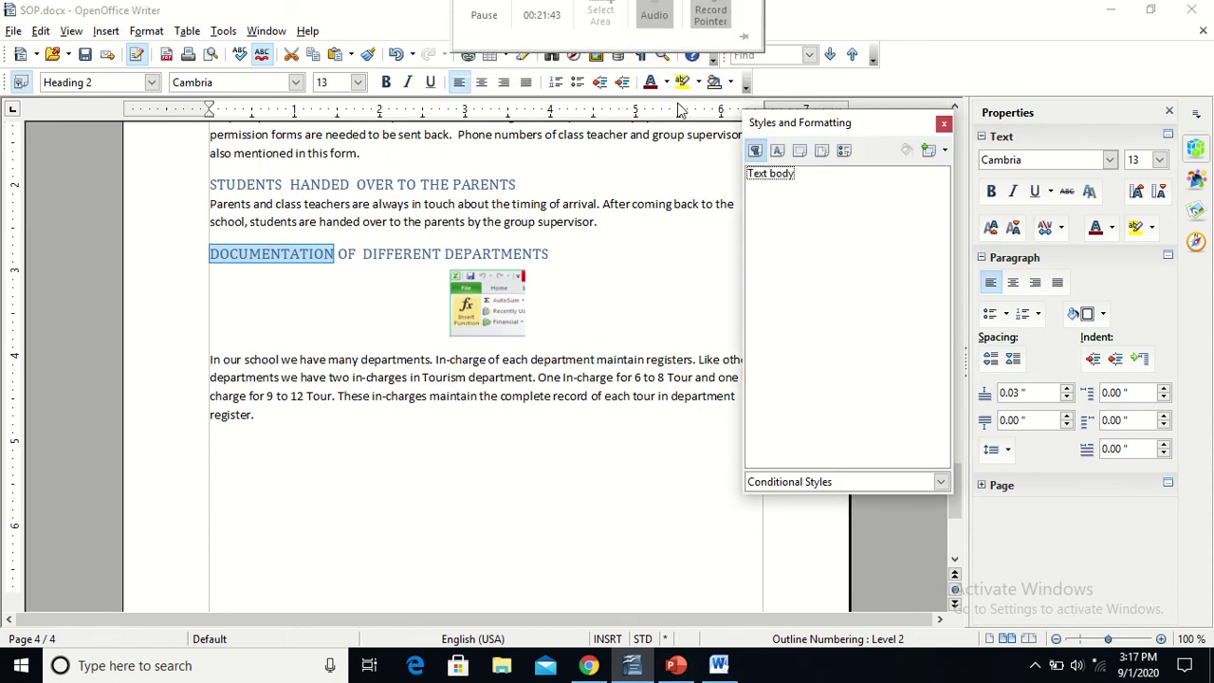
pyautogui.click(918, 481)
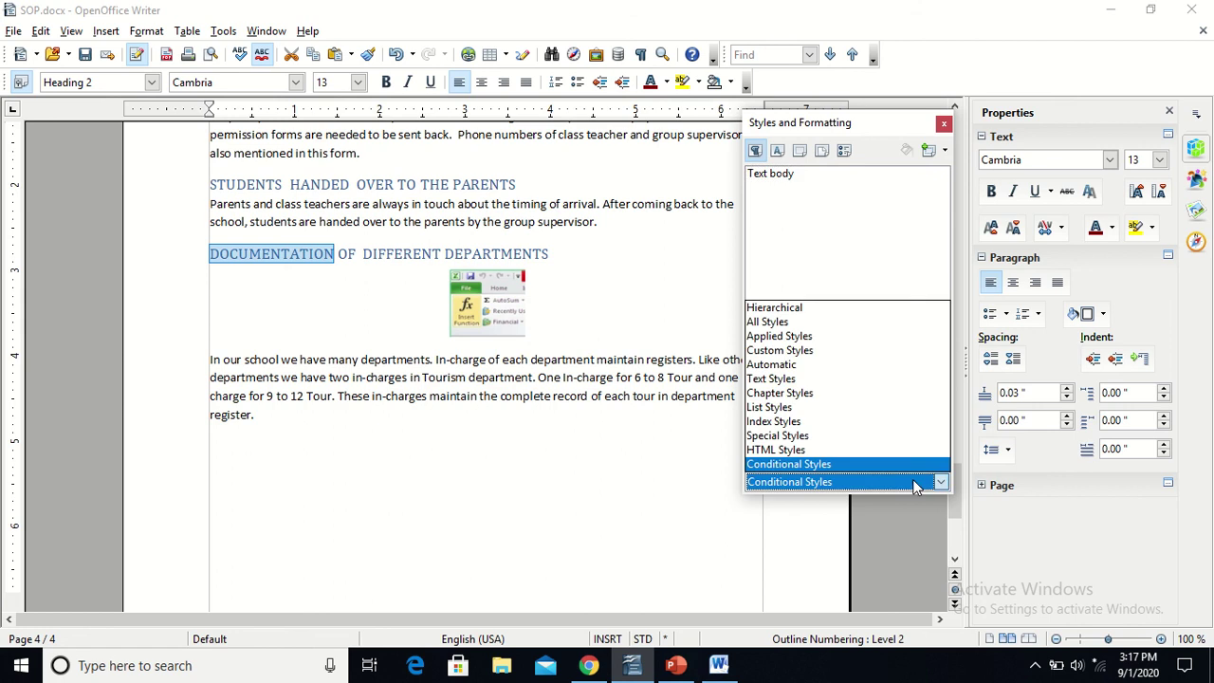
pyautogui.click(824, 324)
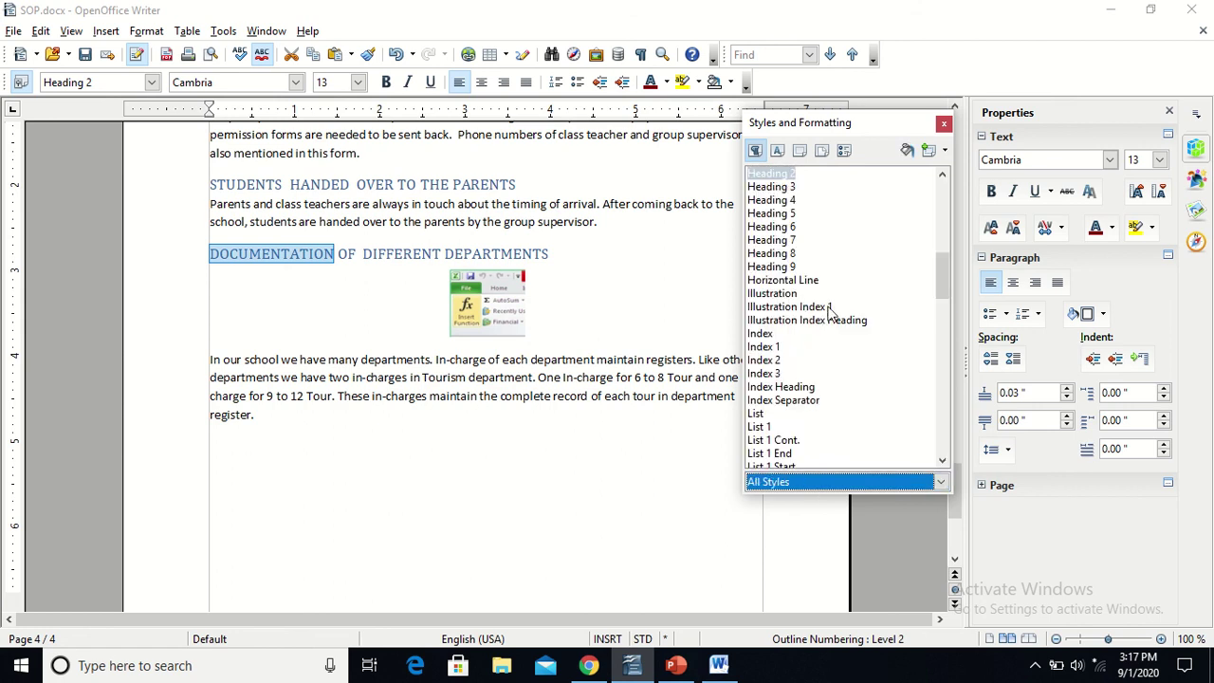
# Turn on Fill Format Mode and try it with the Heading 7 and Heading 4 paragraph styles highlighted.
pyautogui.click(911, 157)
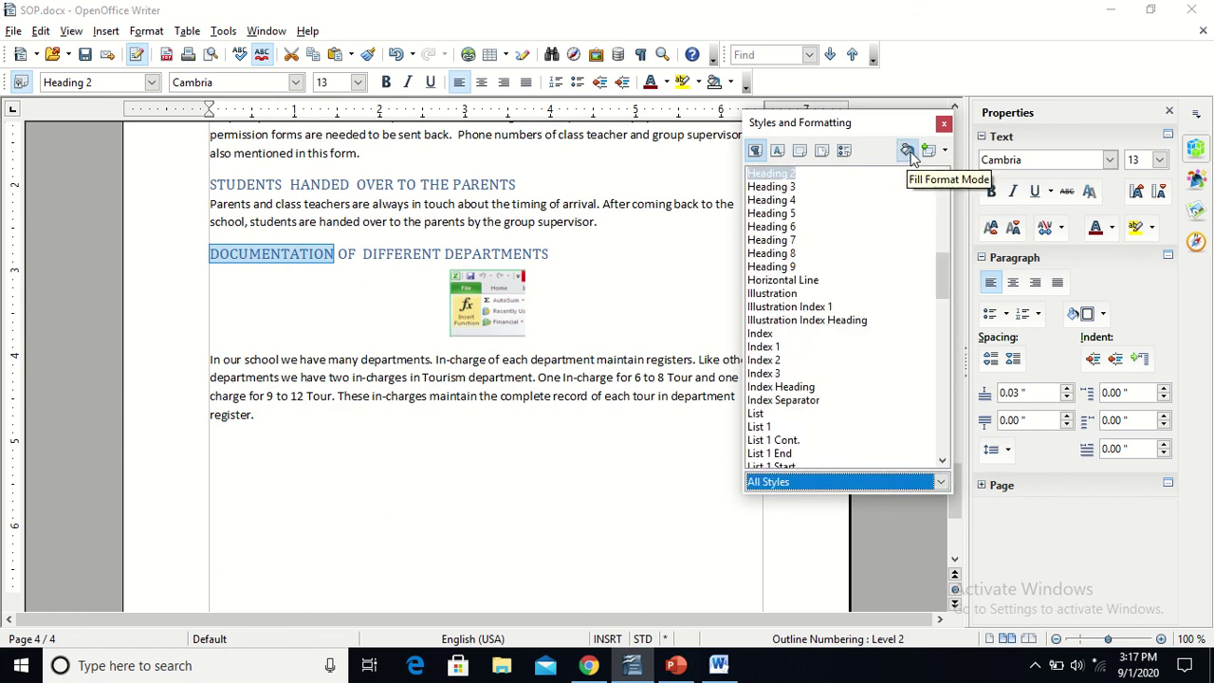
pyautogui.click(774, 241)
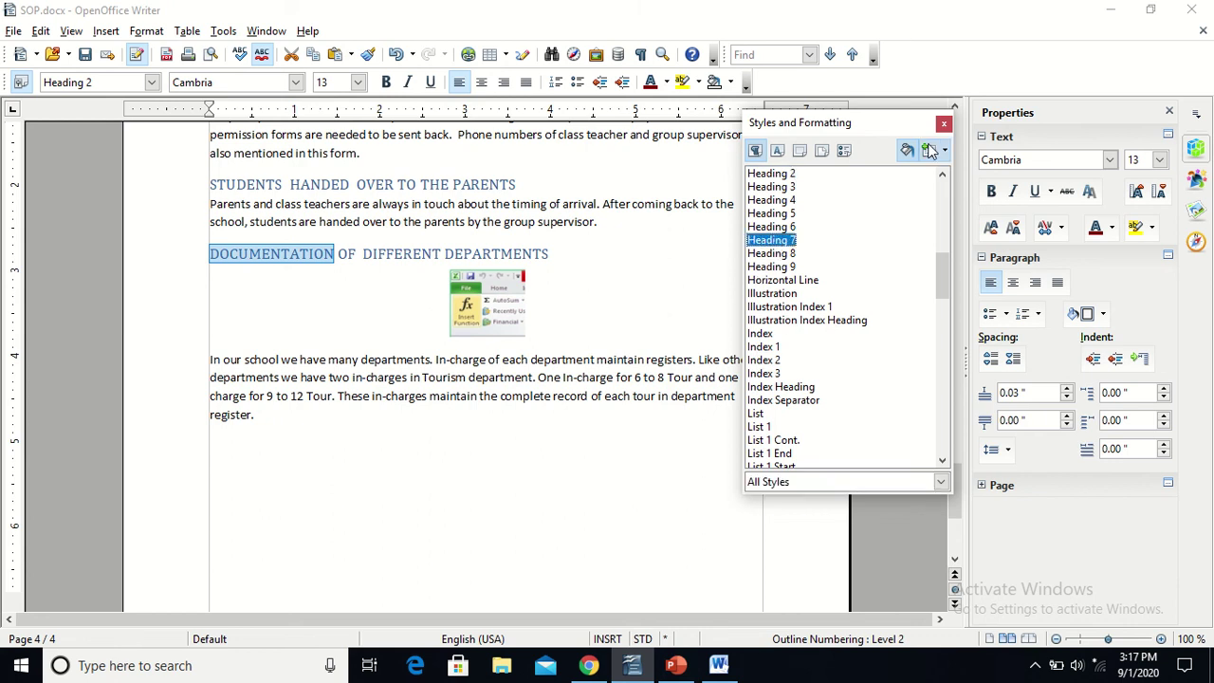
pyautogui.click(906, 155)
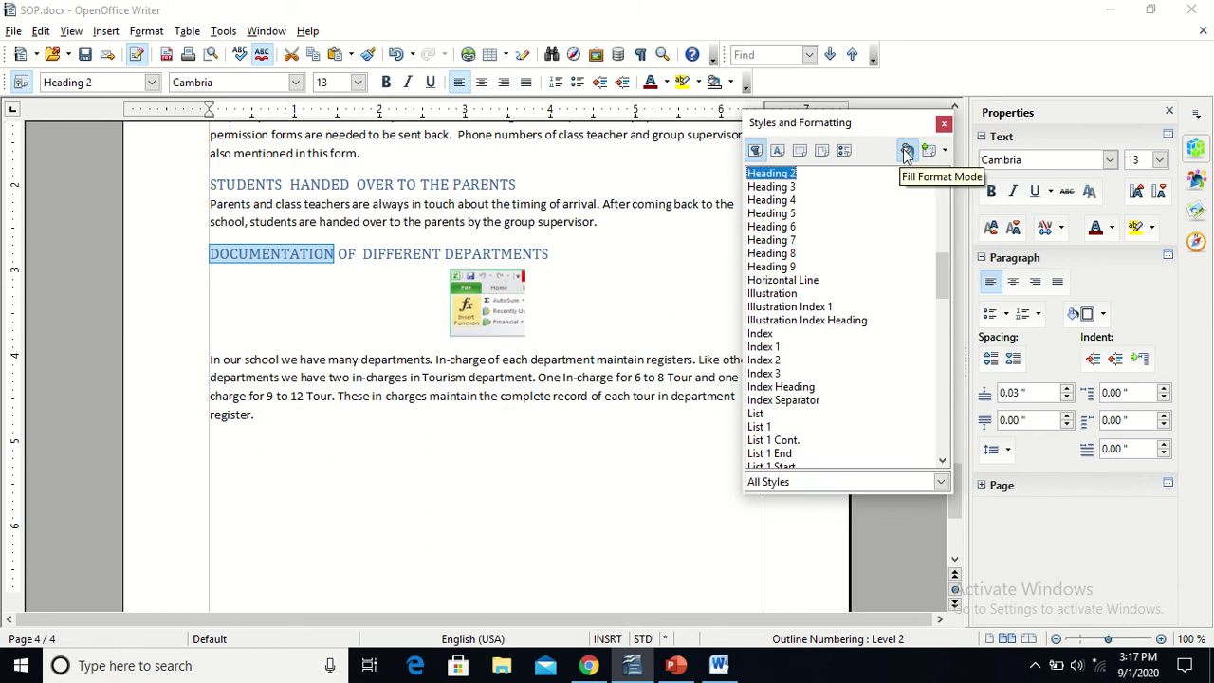
pyautogui.click(777, 201)
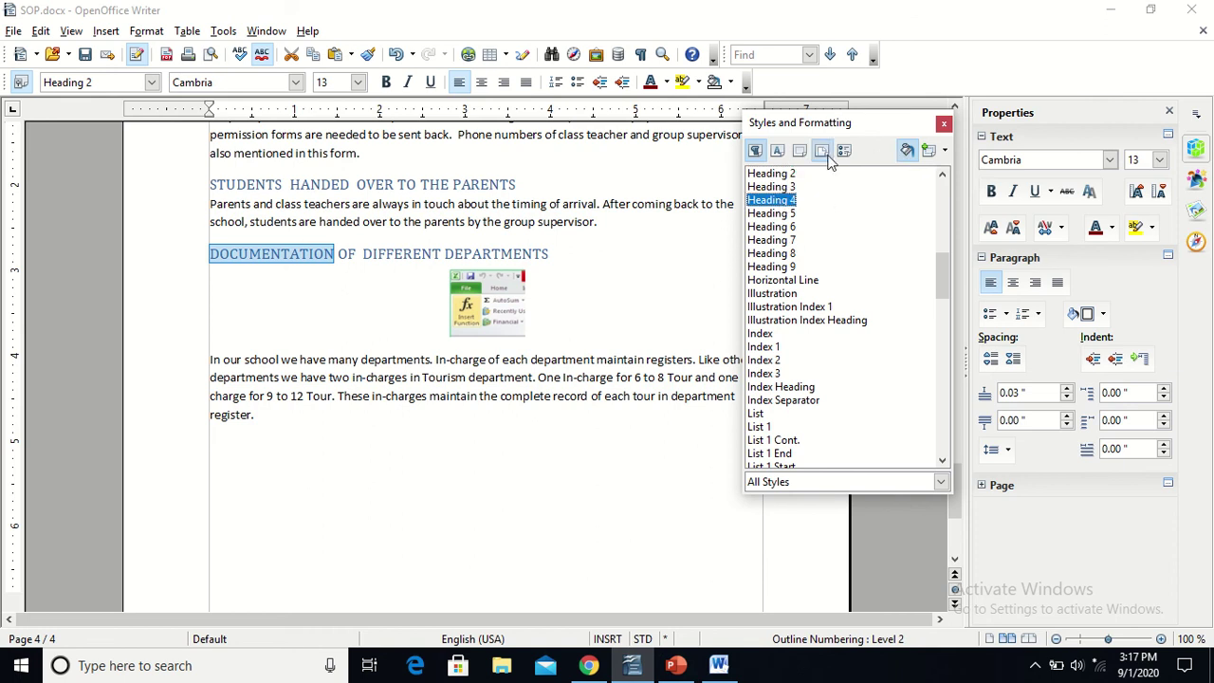
# Show the character styles and start creating a new style from the selected word "DOCUMENTATION".
pyautogui.click(778, 153)
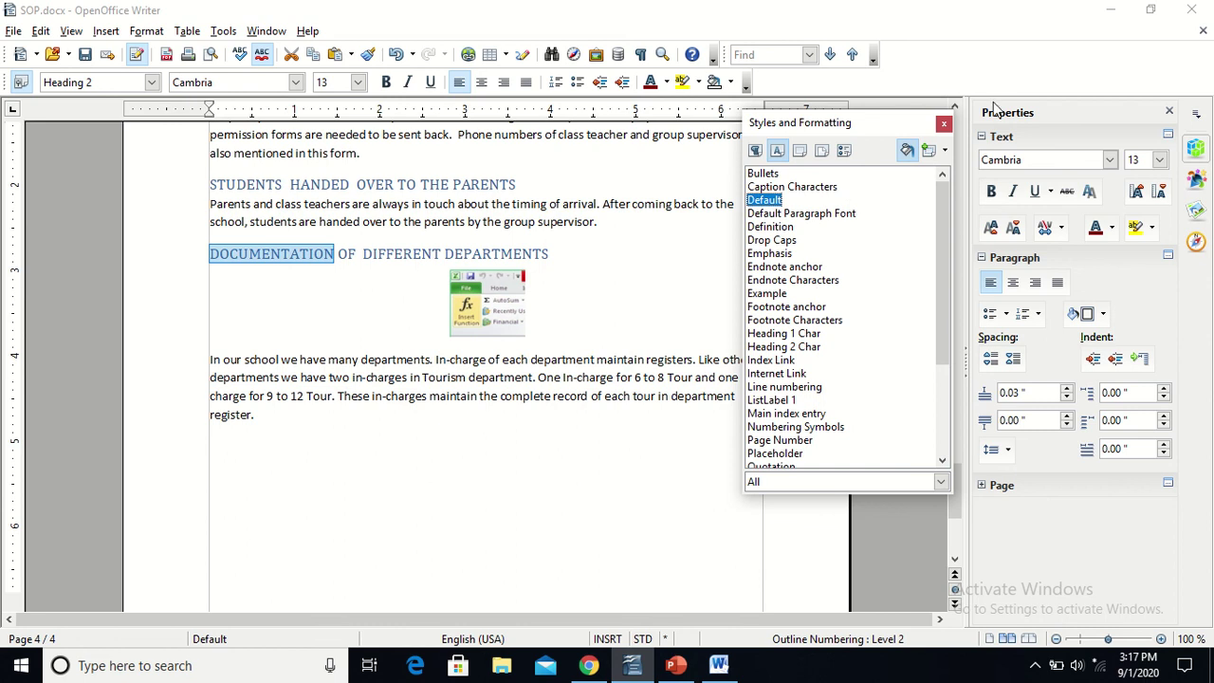
pyautogui.click(944, 151)
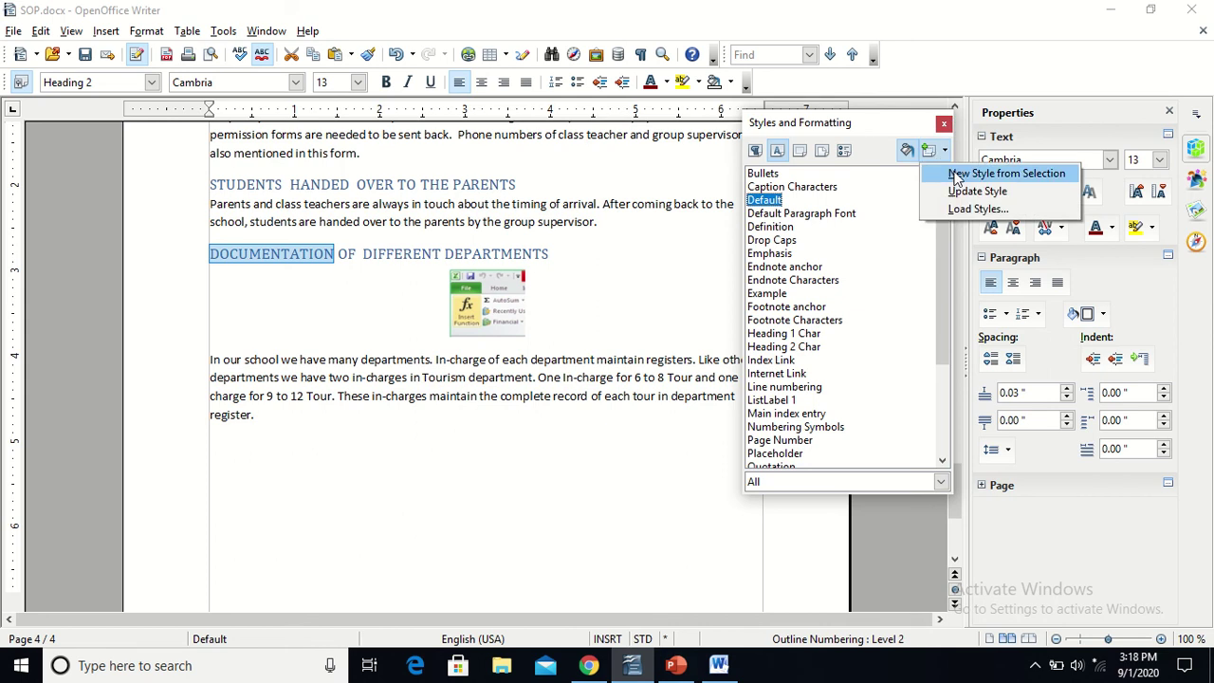
pyautogui.click(957, 175)
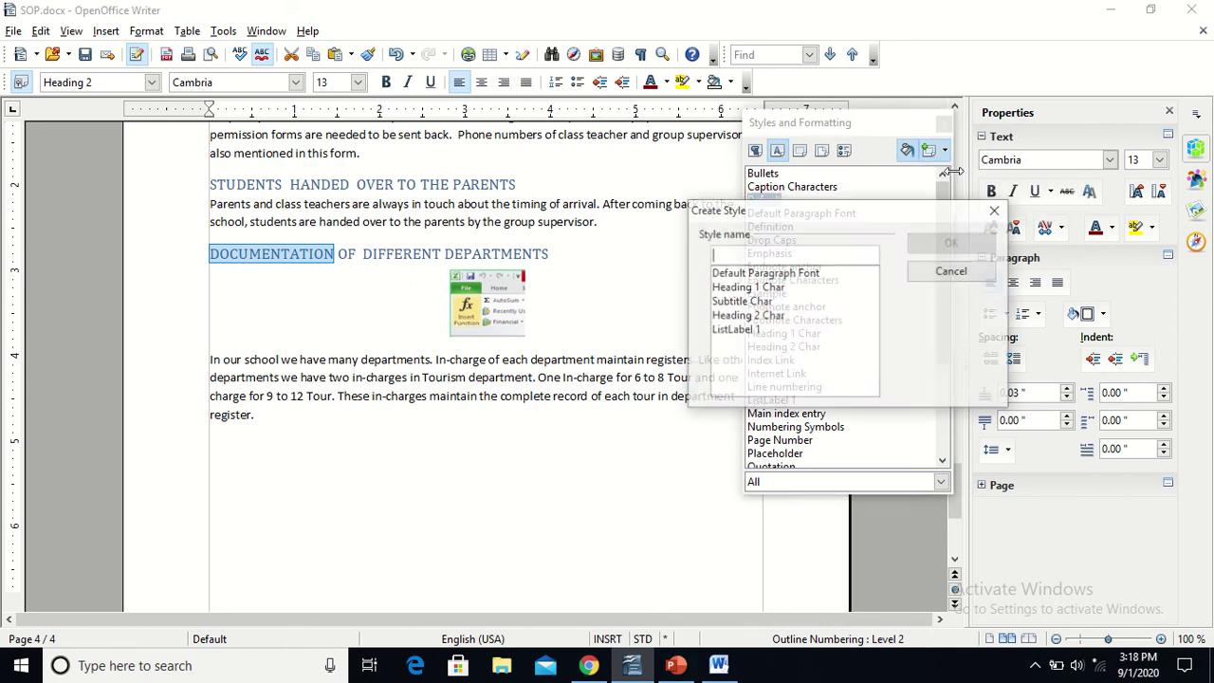
# Try to save the new character style under the existing name Heading 1 Char, declining the overwrite.
pyautogui.click(754, 287)
pyautogui.click(939, 246)
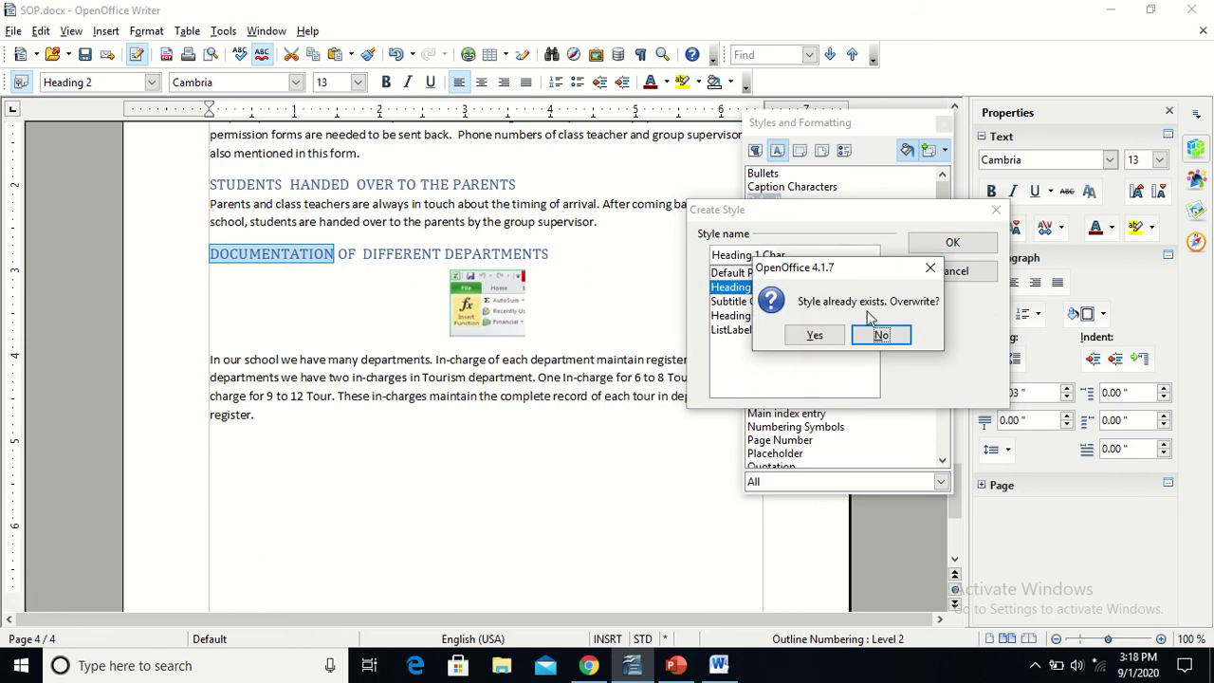
pyautogui.click(881, 337)
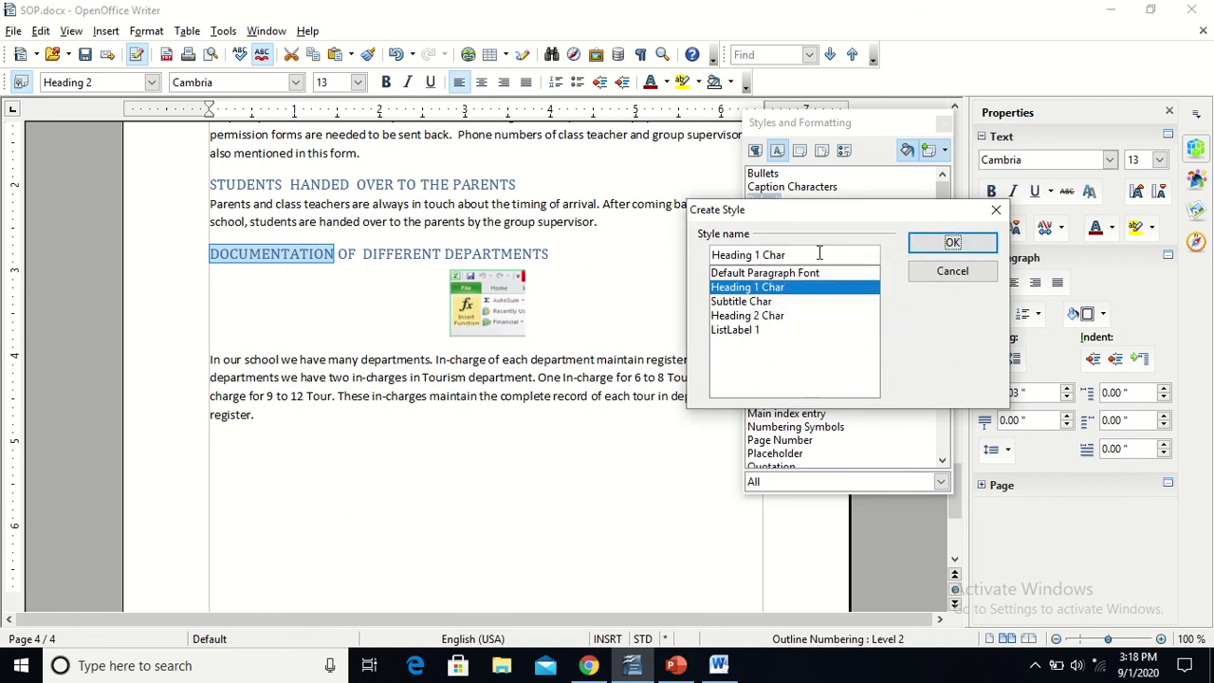
# Name the new character style with the person's first name, create it, and highlight it among the character styles.
pyautogui.click(819, 254)
pyautogui.press('BackSpace')
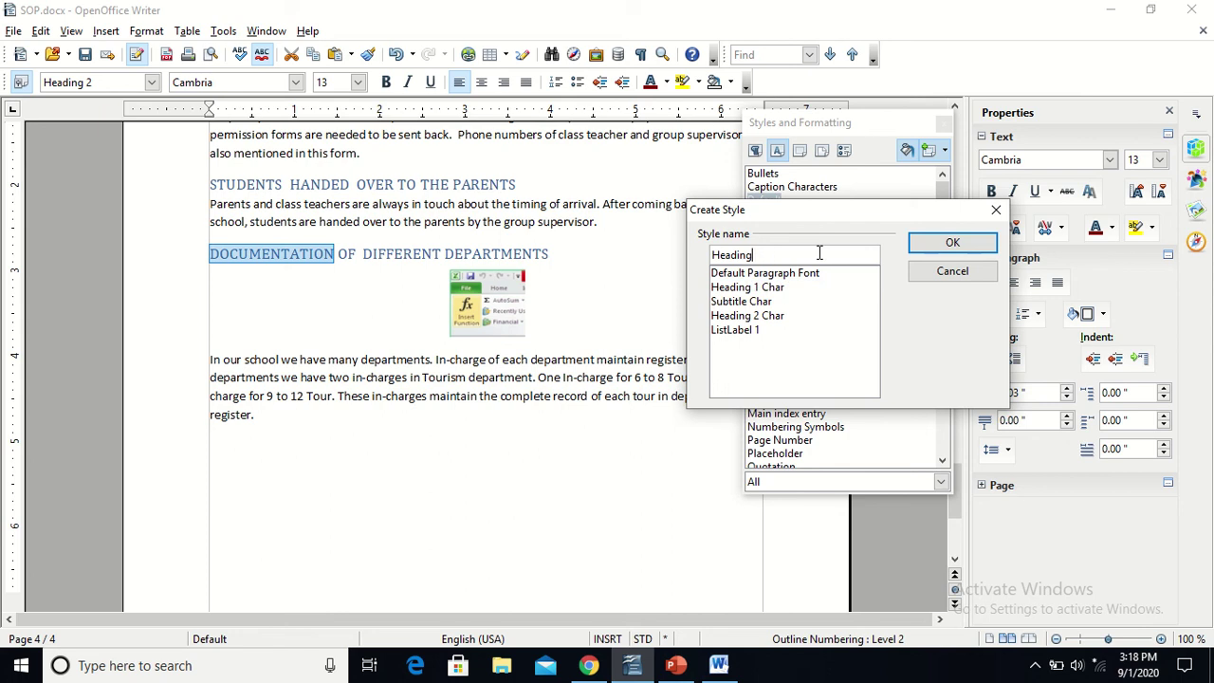
pyautogui.press('BackSpace')
pyautogui.press('BackSpace')
pyautogui.press('BackSpace')
pyautogui.press('BackSpace')
pyautogui.press('BackSpace')
pyautogui.press('BackSpace')
pyautogui.press('BackSpace')
pyautogui.write('pRIYANKA')
pyautogui.press('BackSpace')
pyautogui.press('BackSpace')
pyautogui.press('BackSpace')
pyautogui.press('BackSpace')
pyautogui.press('BackSpace')
pyautogui.press('BackSpace')
pyautogui.press('BackSpace')
pyautogui.write('Priyanka')
pyautogui.click(951, 243)
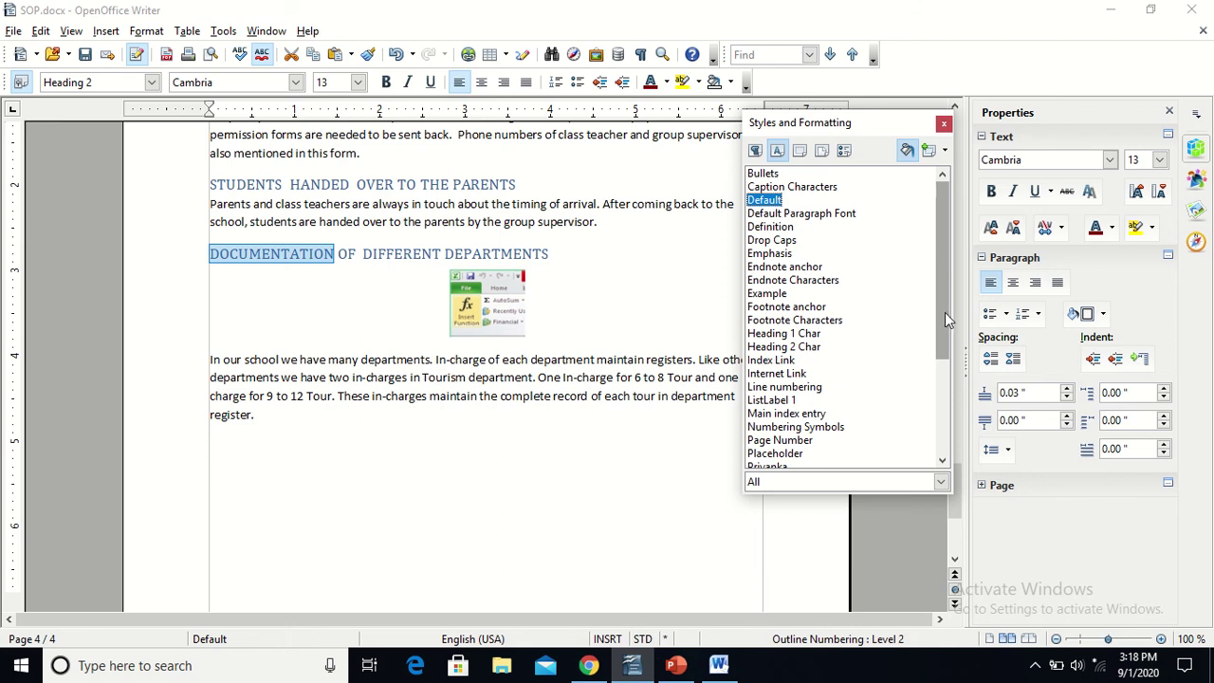
pyautogui.moveTo(945, 314); pyautogui.dragTo(946, 361)
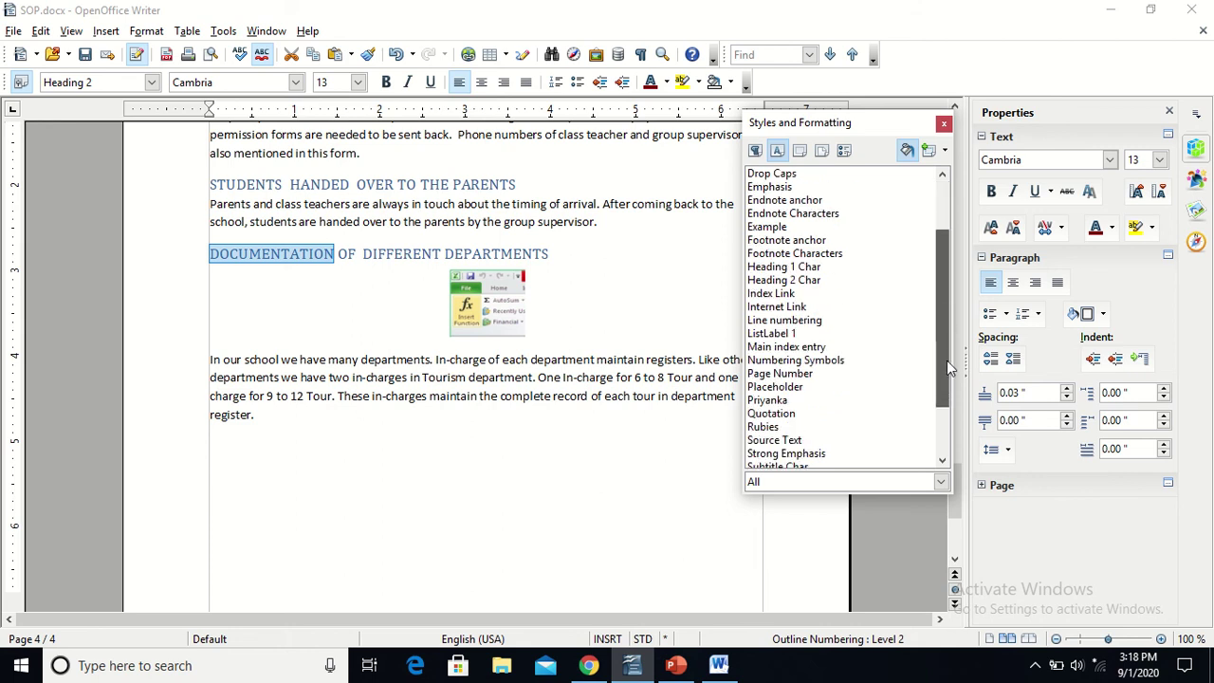
pyautogui.click(791, 404)
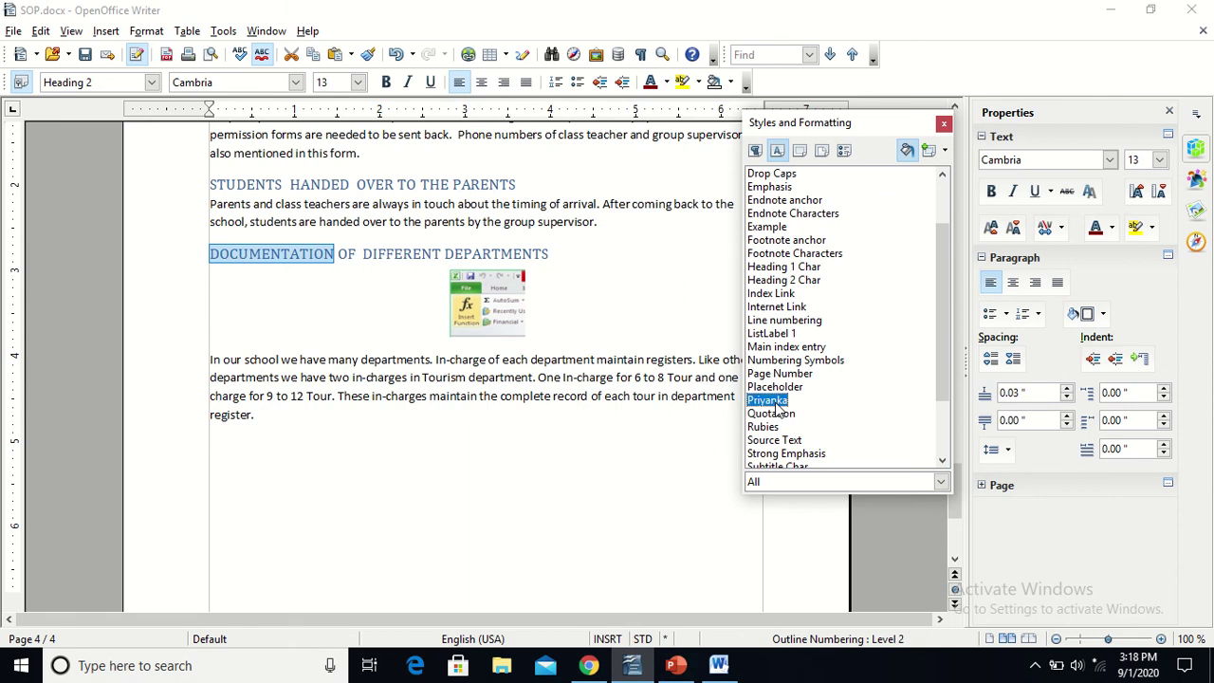
# Modify the new custom character style to use the Matura MT Script Capitals font at 24 pt.
pyautogui.rightClick(776, 402)
pyautogui.click(801, 434)
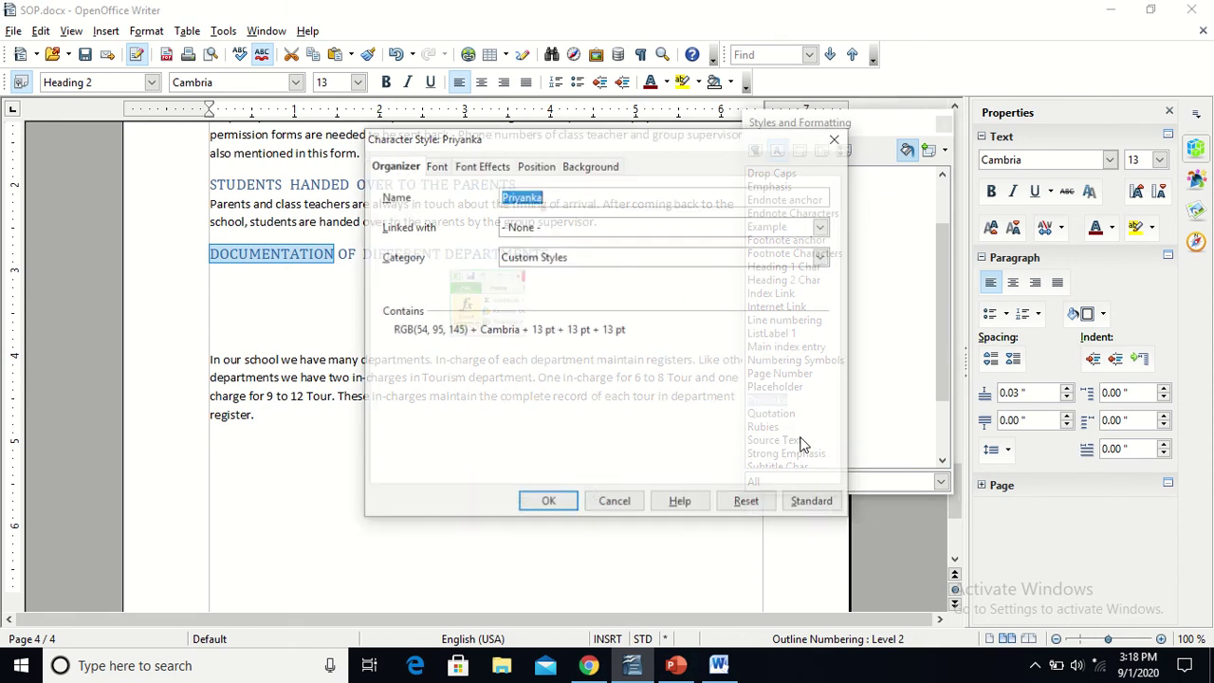
pyautogui.click(435, 165)
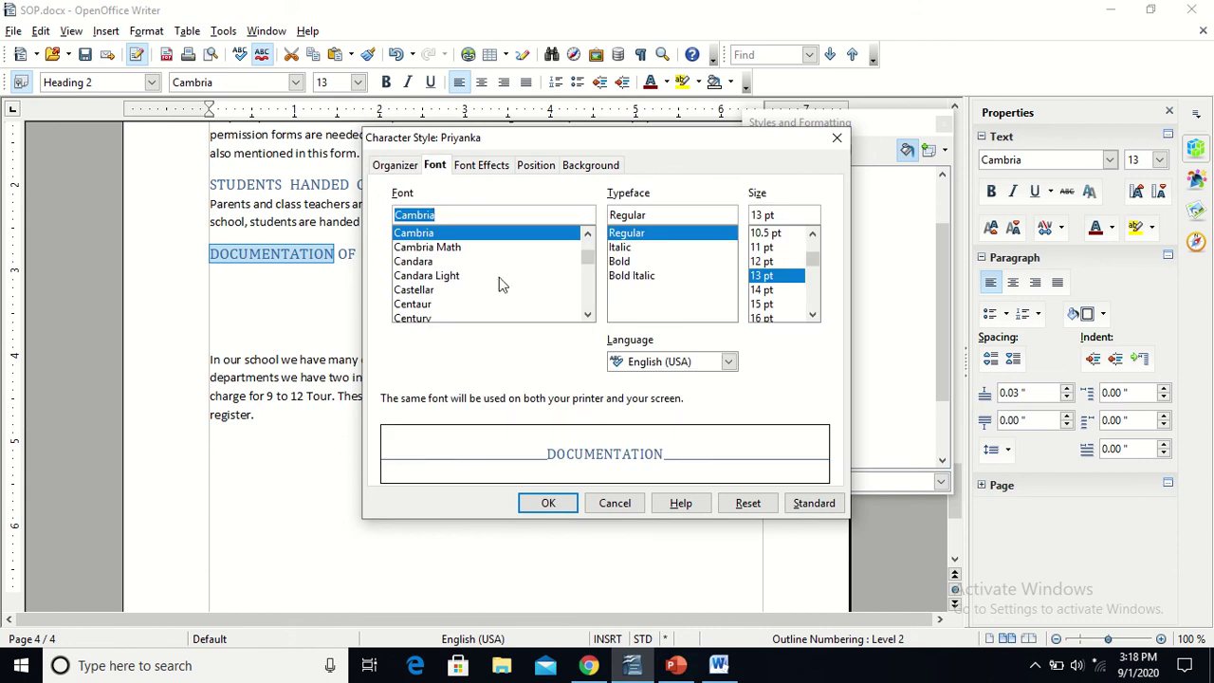
pyautogui.moveTo(589, 261); pyautogui.dragTo(588, 277)
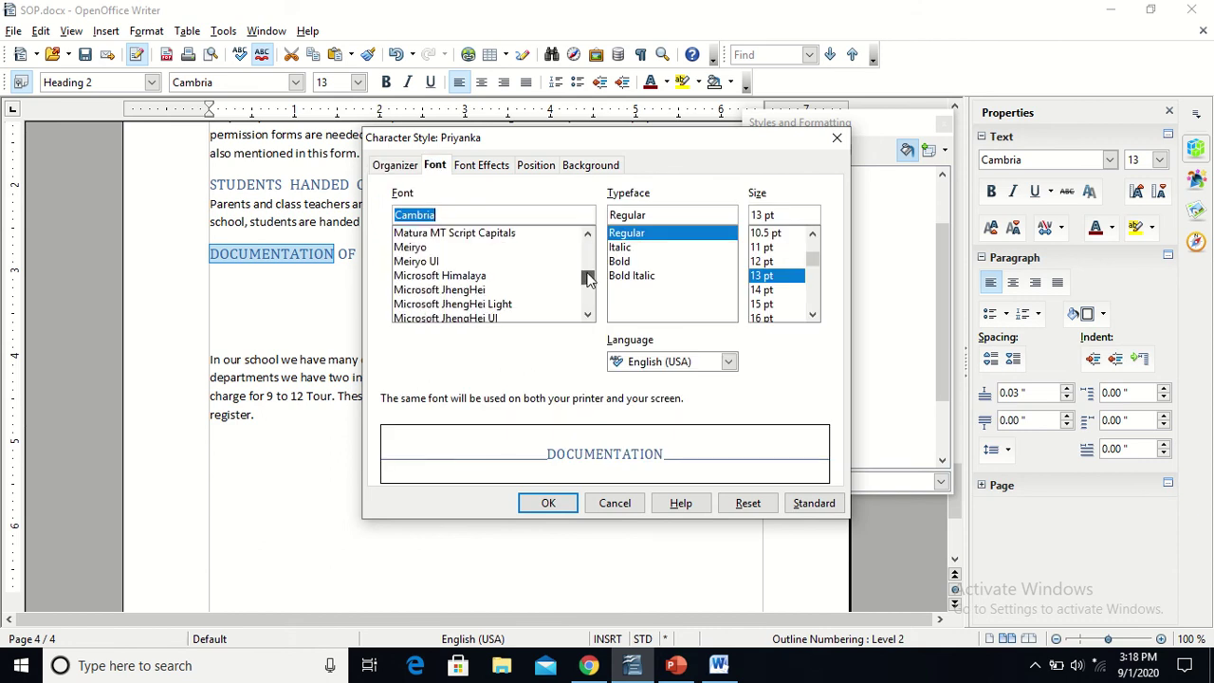
pyautogui.click(481, 236)
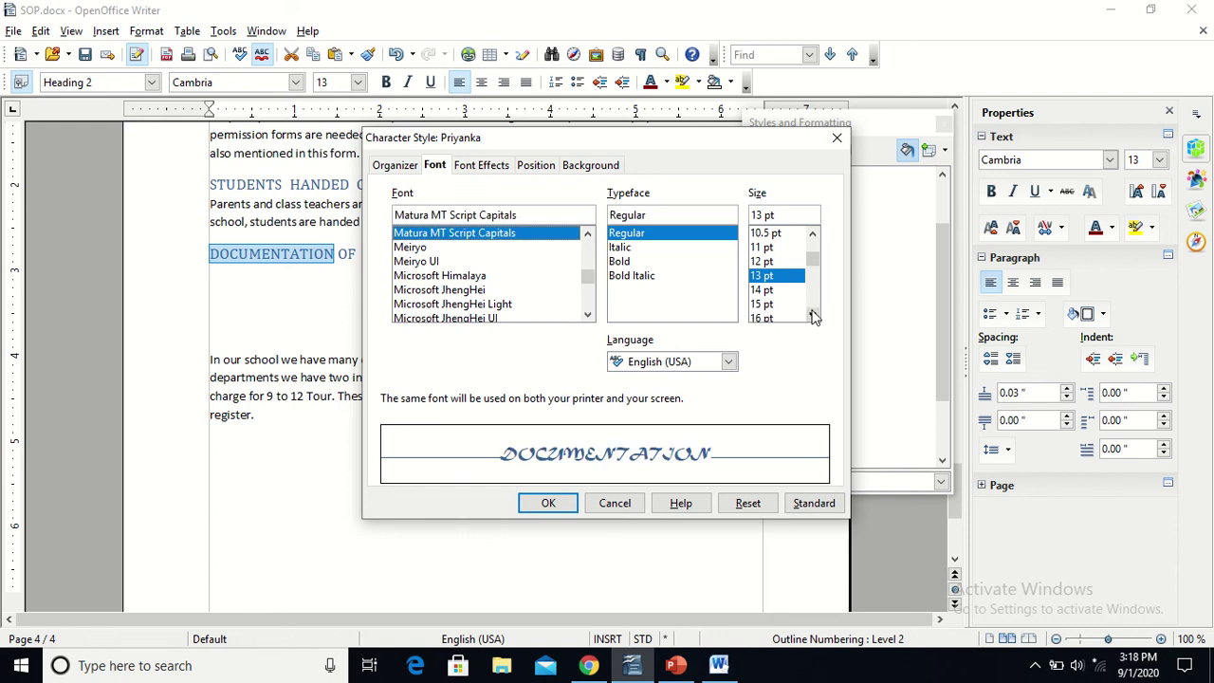
pyautogui.scroll(-2, 810, 314)
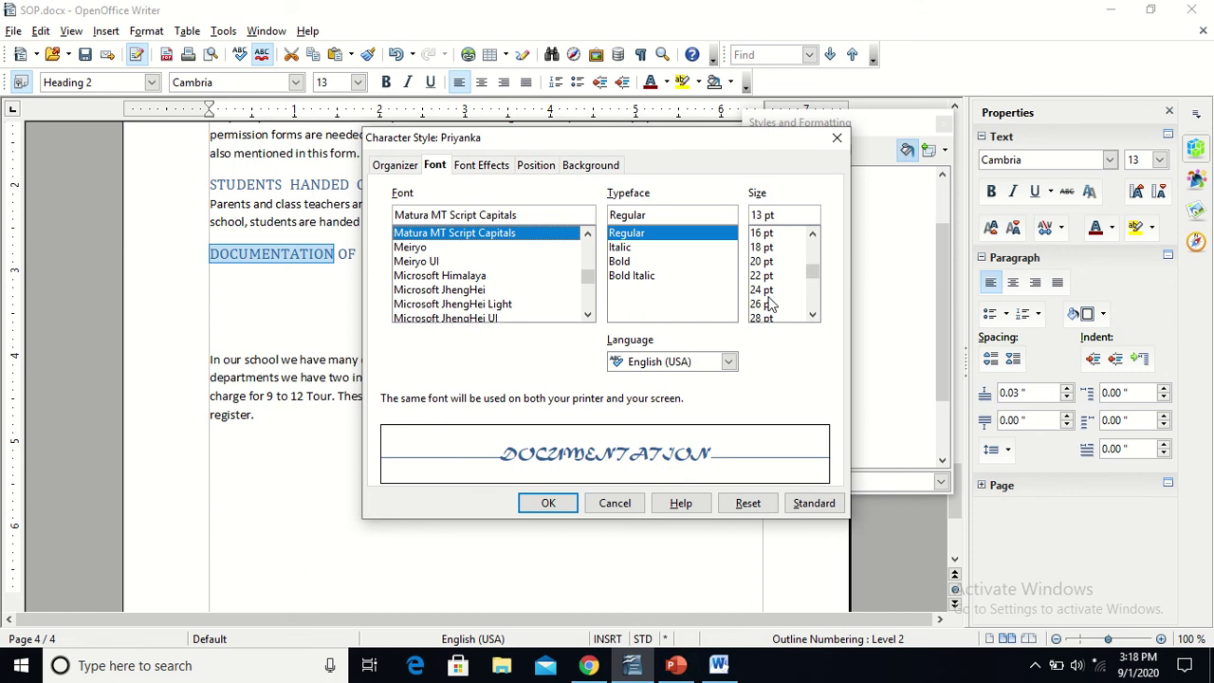
pyautogui.click(765, 291)
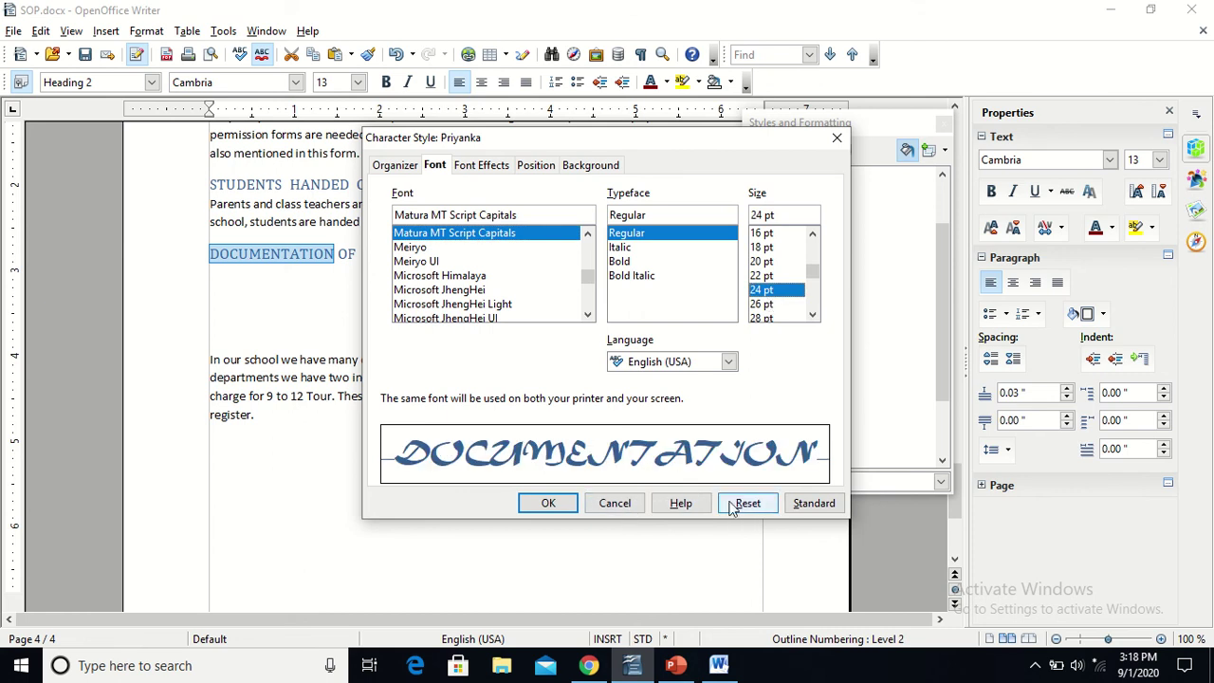
# Set the character style's font color to Chart 8, review its effects, position and background options, and save the style.
pyautogui.click(482, 167)
pyautogui.click(509, 213)
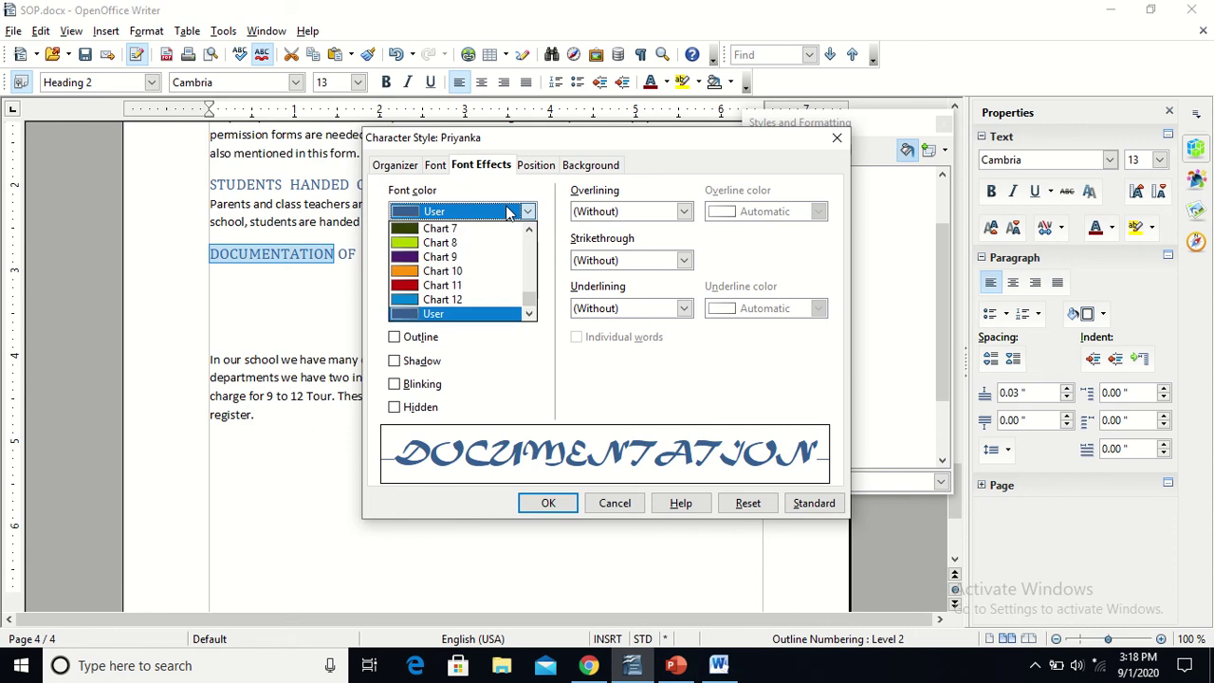
pyautogui.click(465, 242)
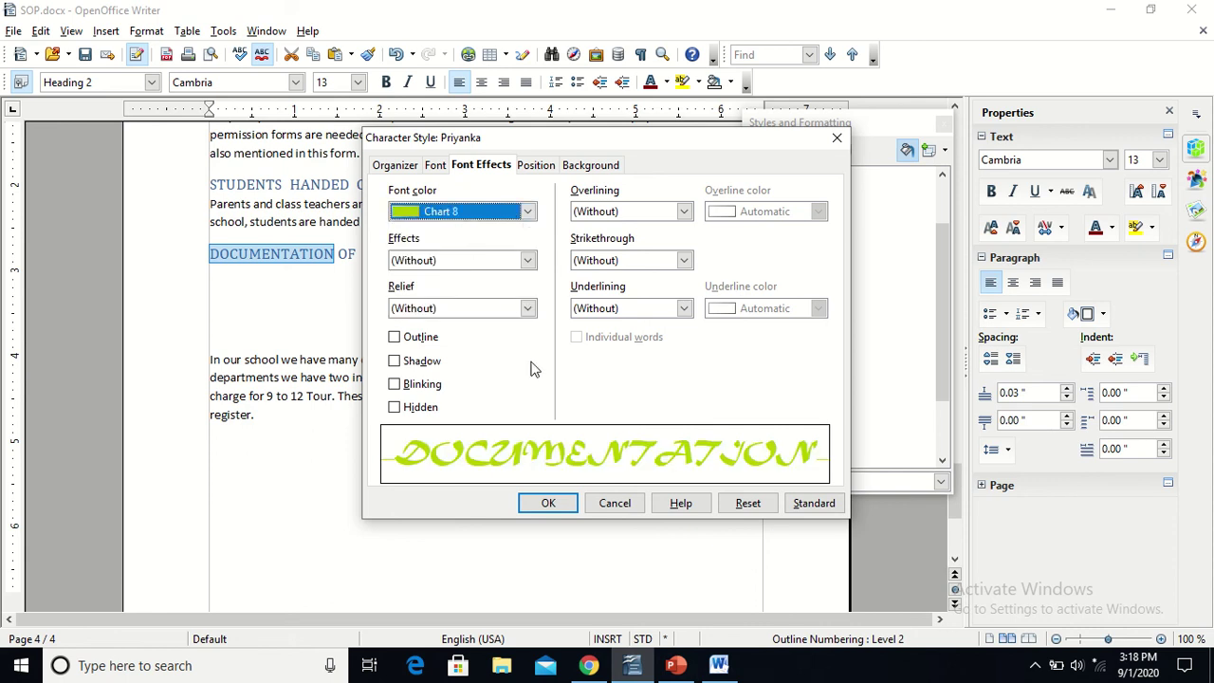
pyautogui.click(527, 261)
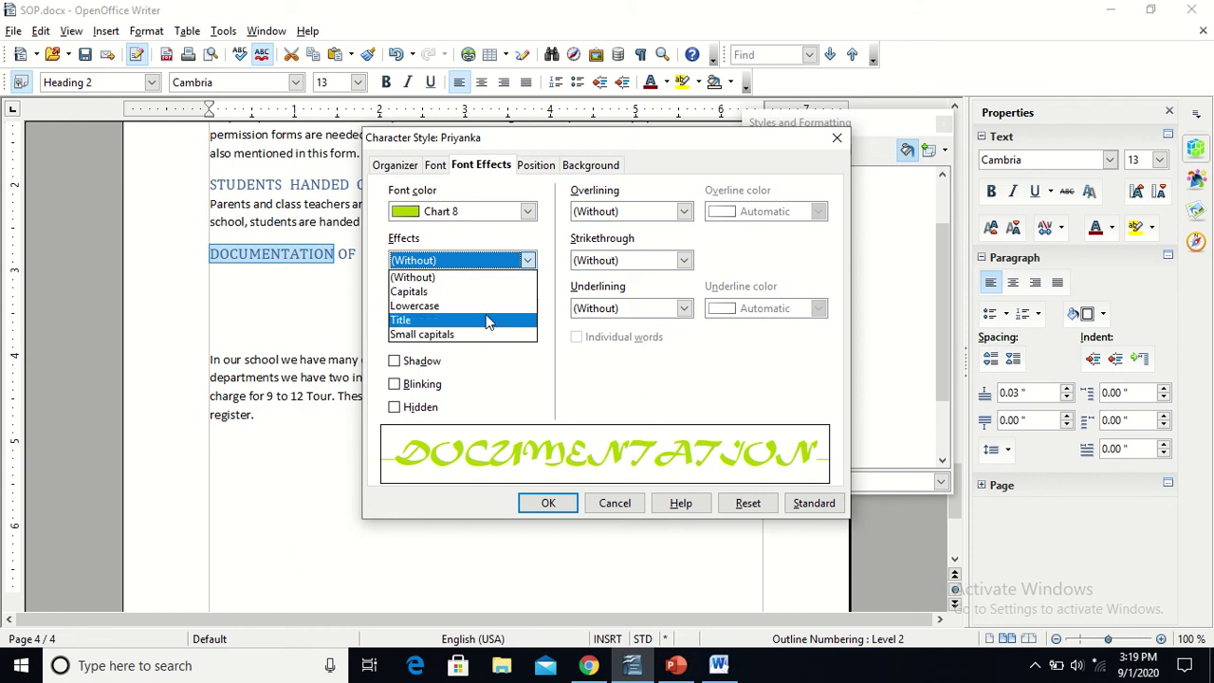
pyautogui.click(531, 361)
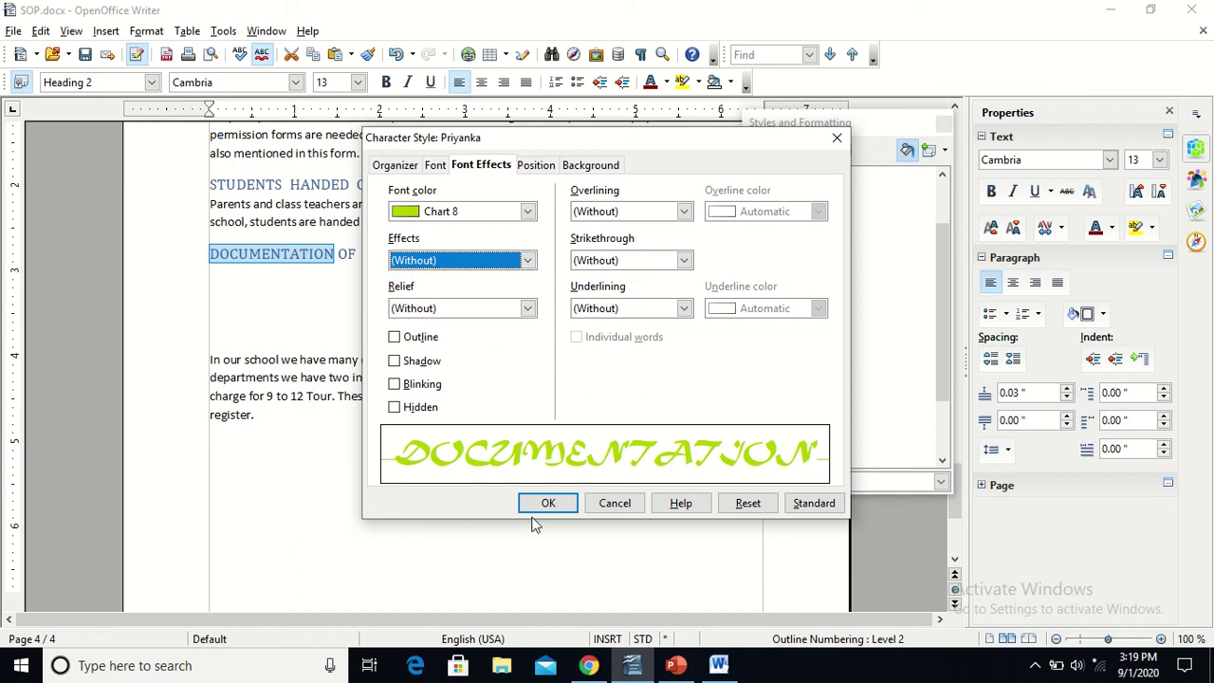
pyautogui.click(534, 168)
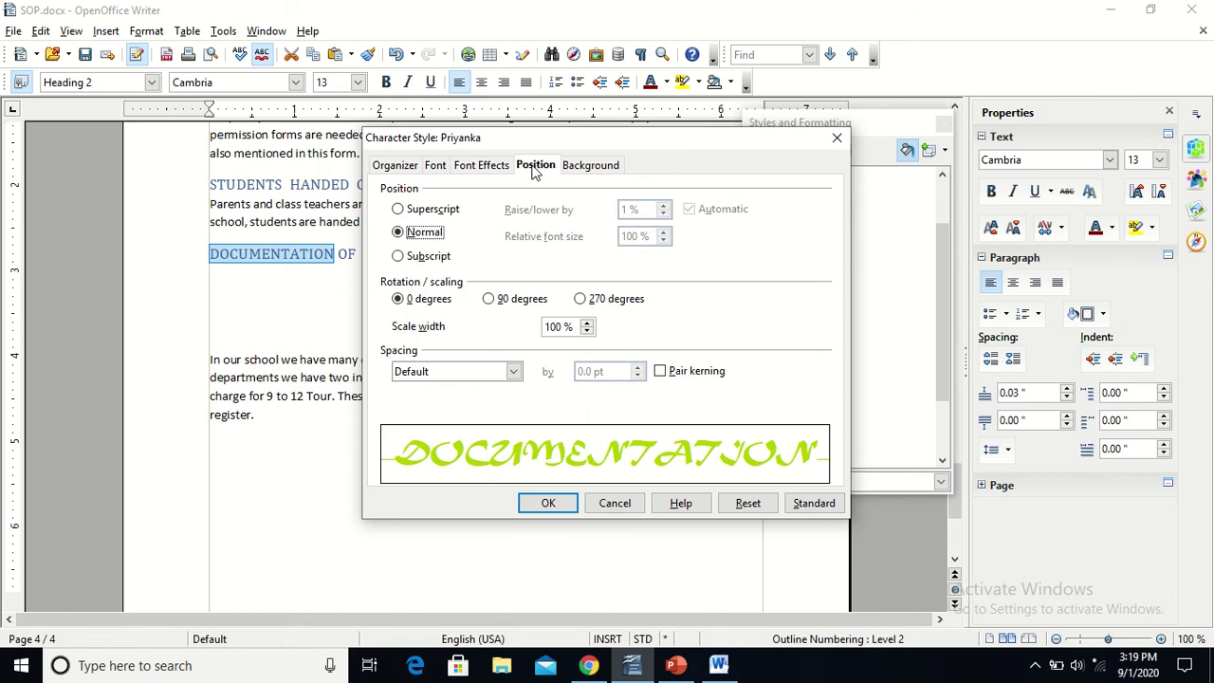
pyautogui.click(590, 169)
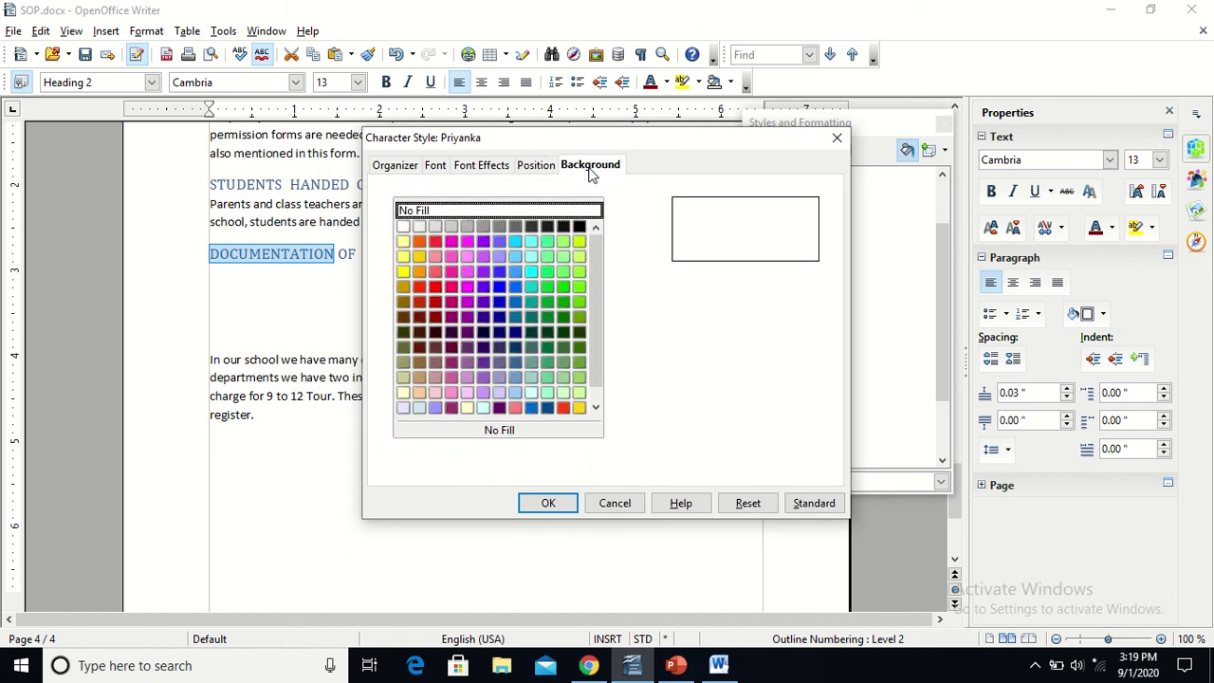
pyautogui.click(547, 503)
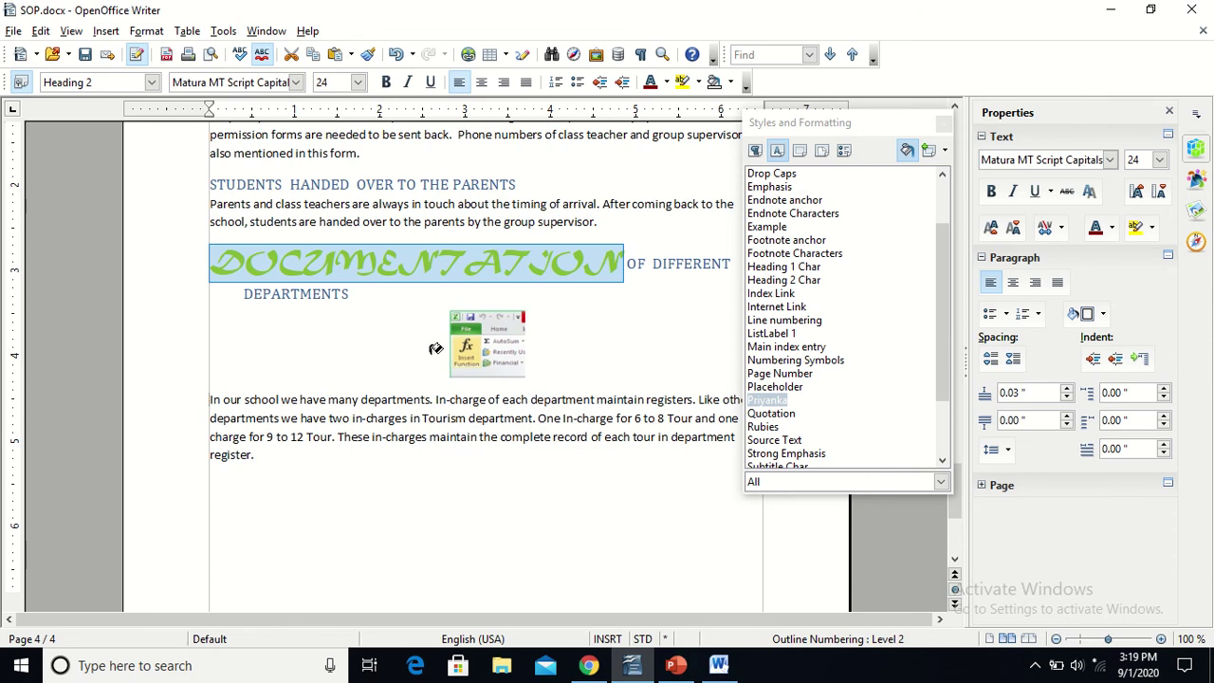
# Apply the custom character style in Fill Format mode to part of the "STUDENTS HANDED OVER TO THE PARENTS" heading and to "are needed".
pyautogui.moveTo(368, 181); pyautogui.dragTo(470, 177)
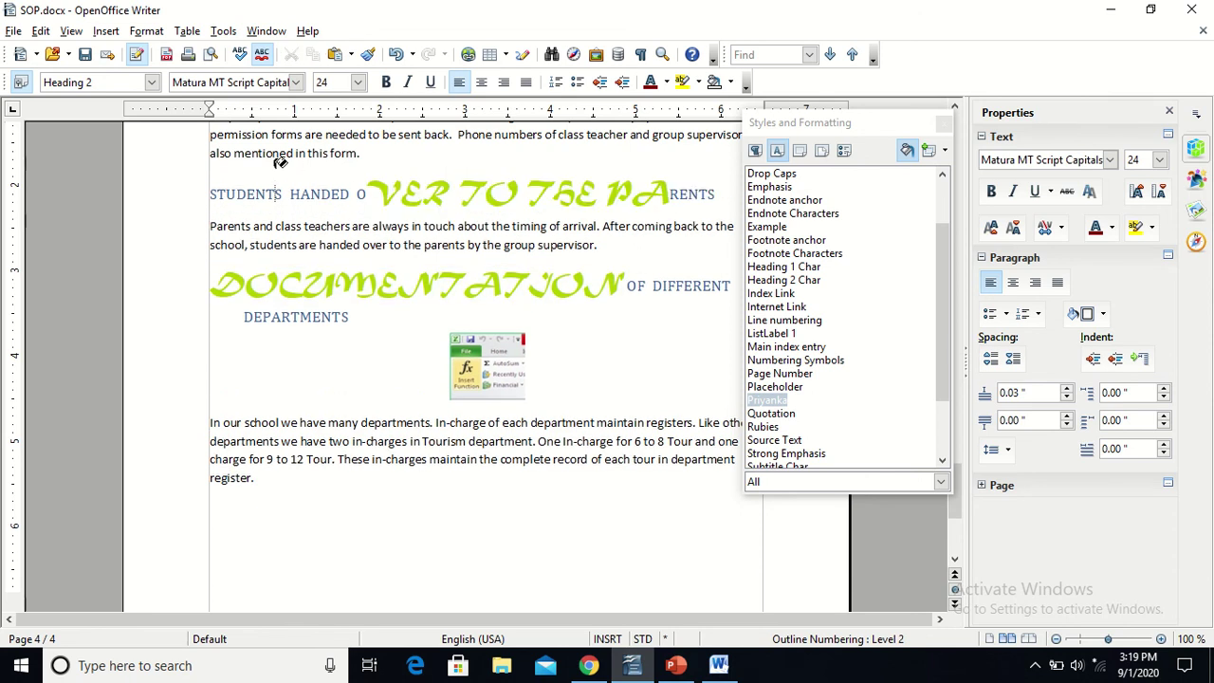
pyautogui.moveTo(309, 126); pyautogui.dragTo(372, 130)
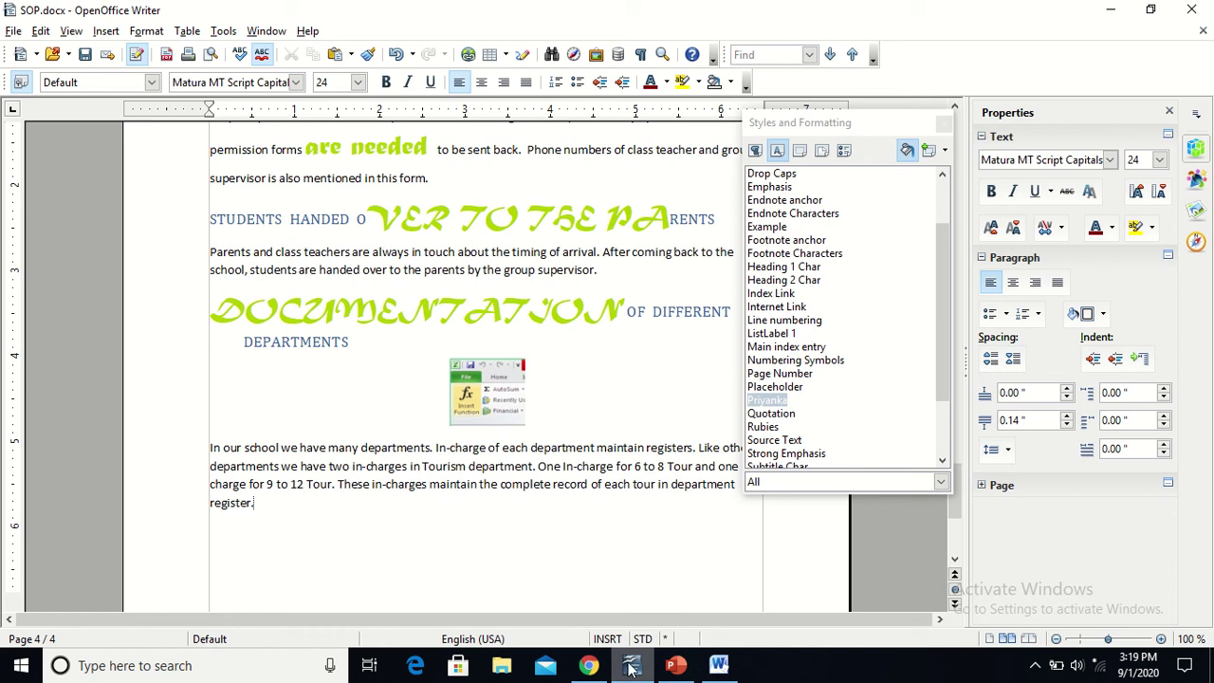
# Switch to Microsoft Word and apply the Emphasis style, followed by Normal, to the selected sentence "Boys and girls go on separate tours".
pyautogui.click(718, 667)
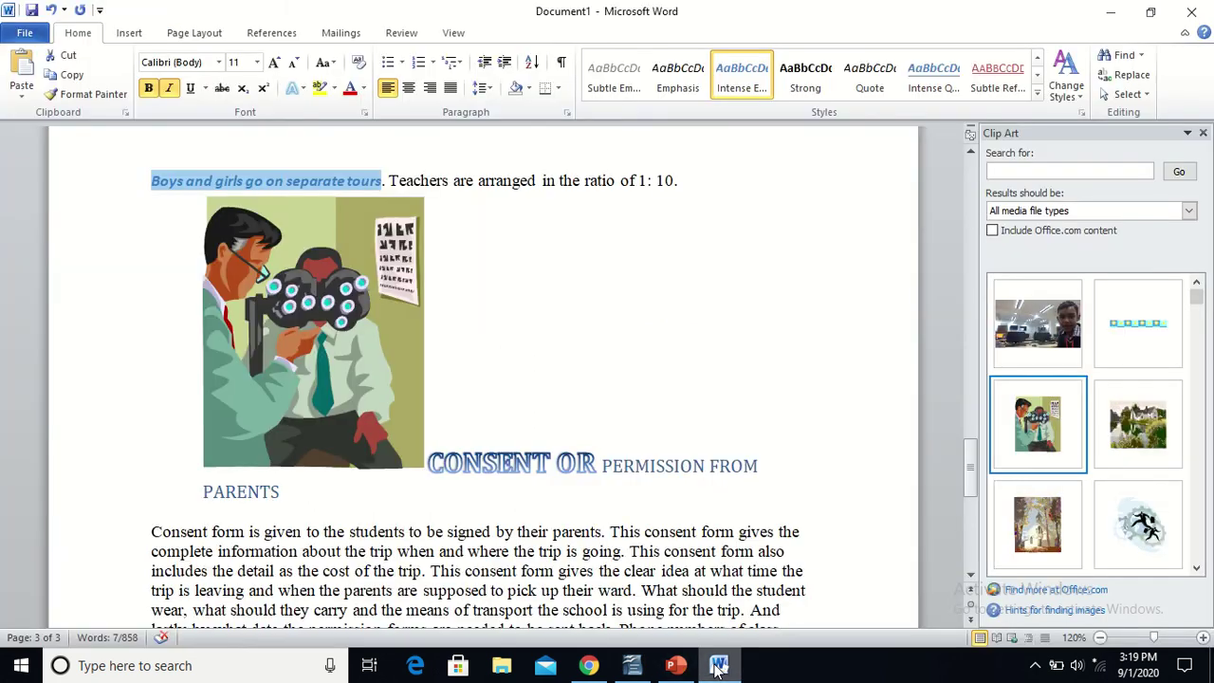
pyautogui.click(1038, 94)
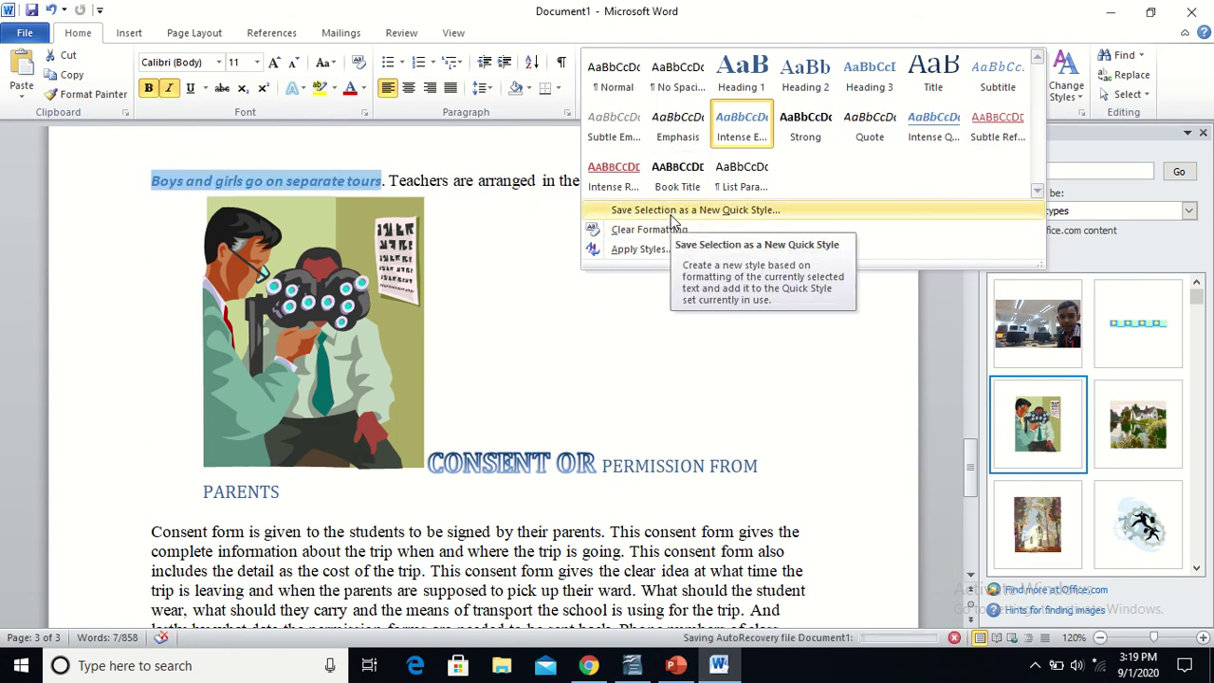
pyautogui.click(656, 139)
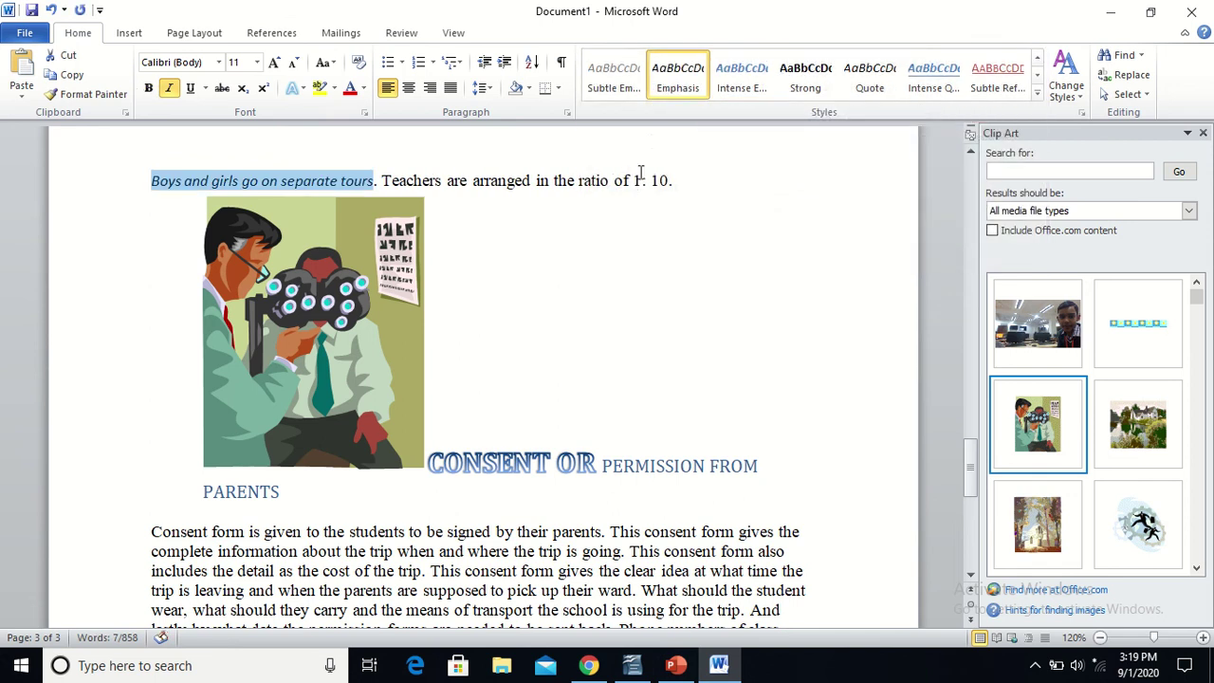
pyautogui.click(1037, 98)
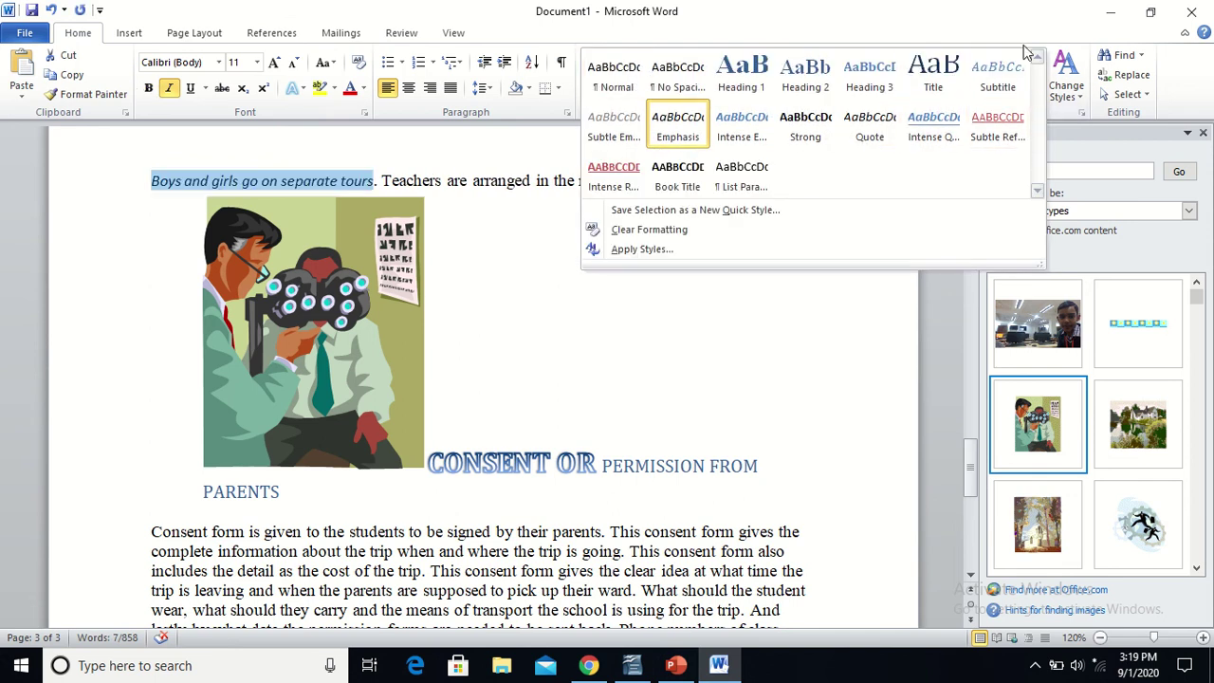
pyautogui.click(612, 83)
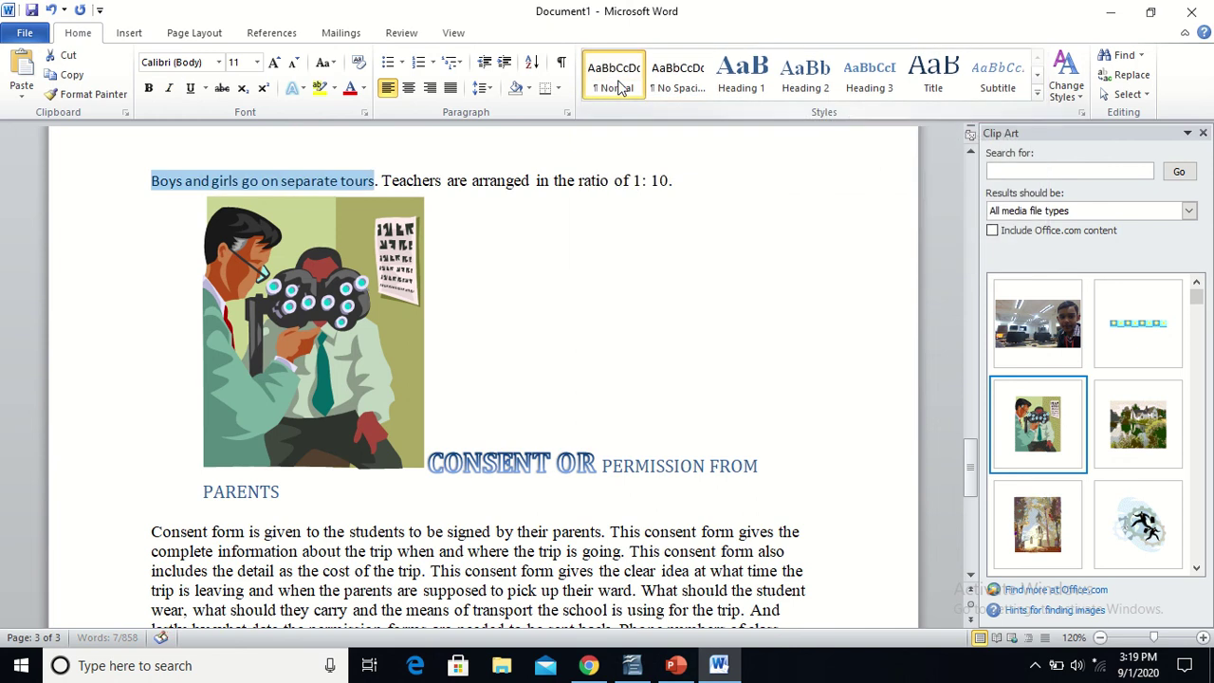
# Start a new quick style from the "CONSENT OR PERMISSION FROM PARENTS" heading and name it with the person's first name.
pyautogui.click(1038, 98)
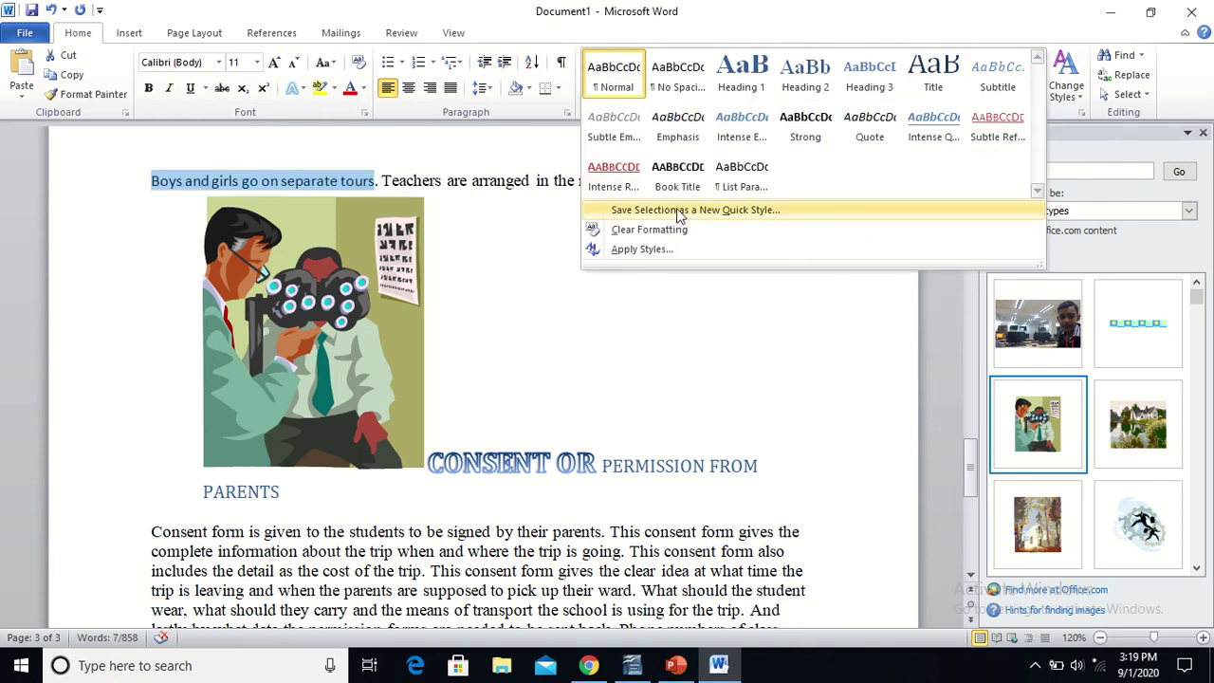
pyautogui.click(786, 360)
pyautogui.click(787, 355)
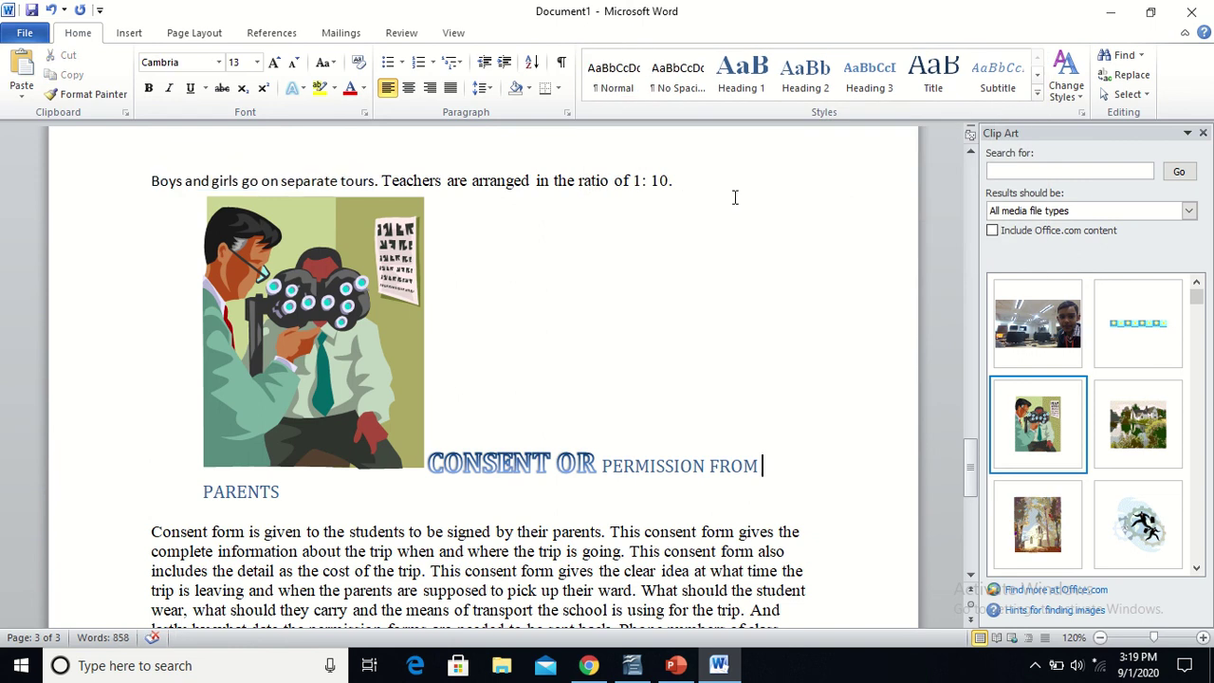
pyautogui.click(1039, 94)
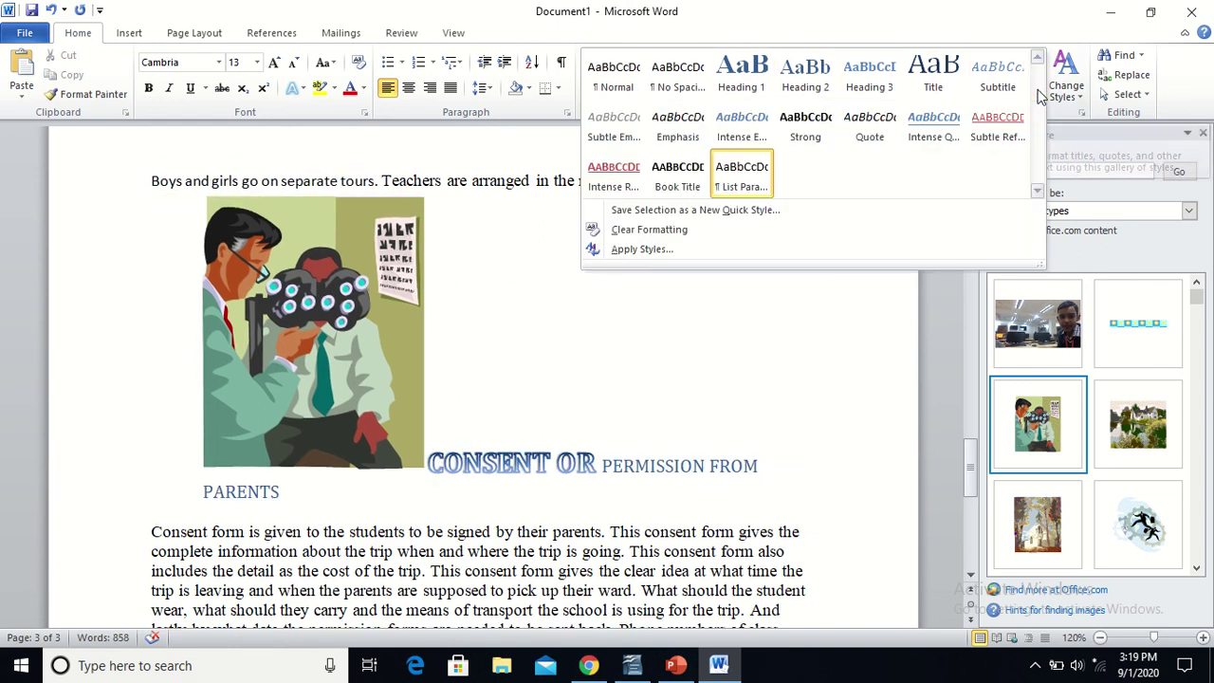
pyautogui.click(690, 210)
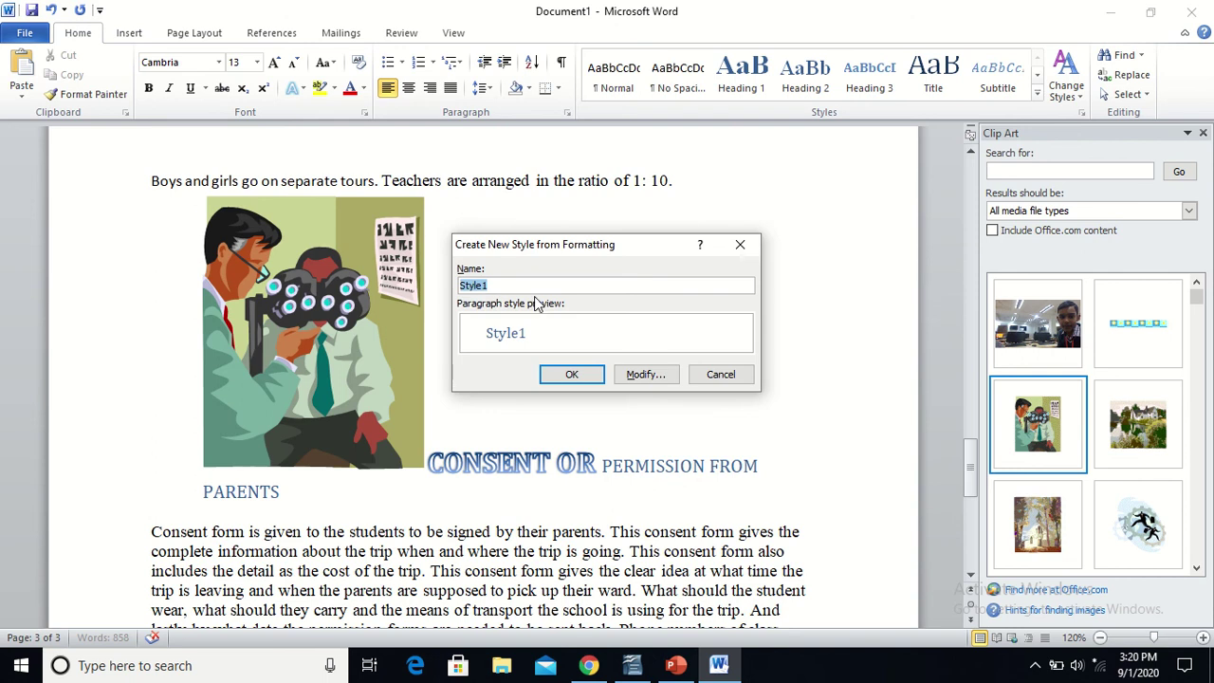
pyautogui.write('priyanka')
# Modify the new quick style's formatting to Arial Rounded MT Bold, 24 pt, with red font color.
pyautogui.click(644, 375)
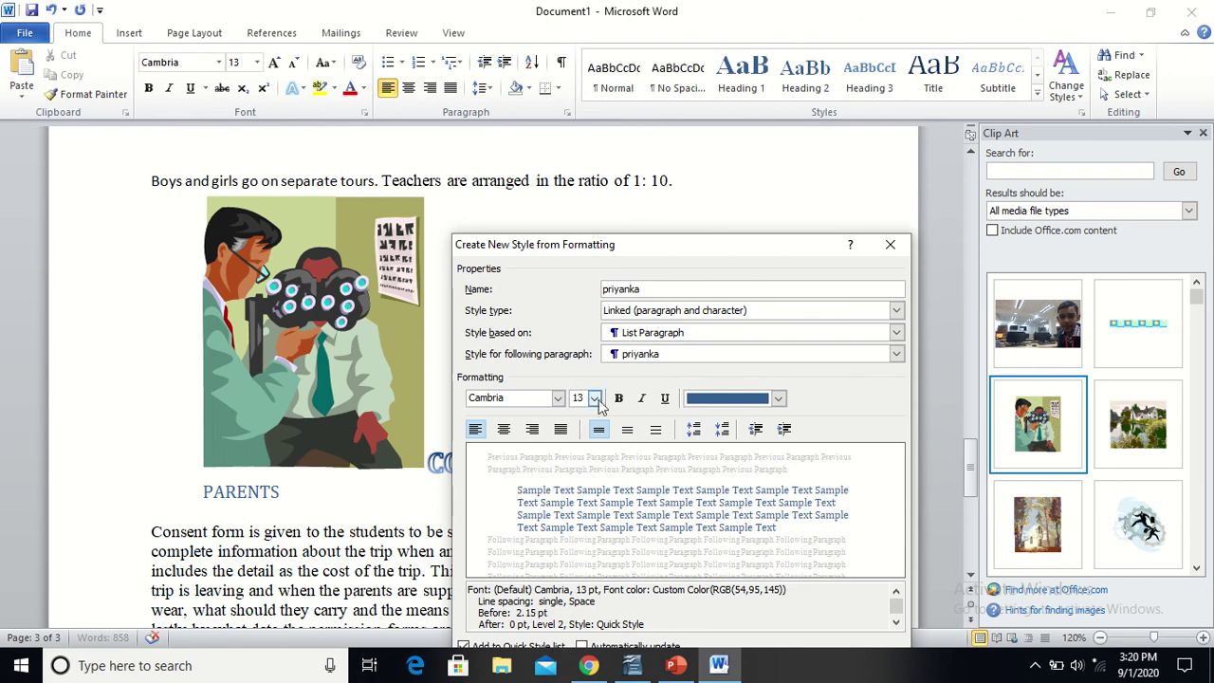
pyautogui.click(558, 400)
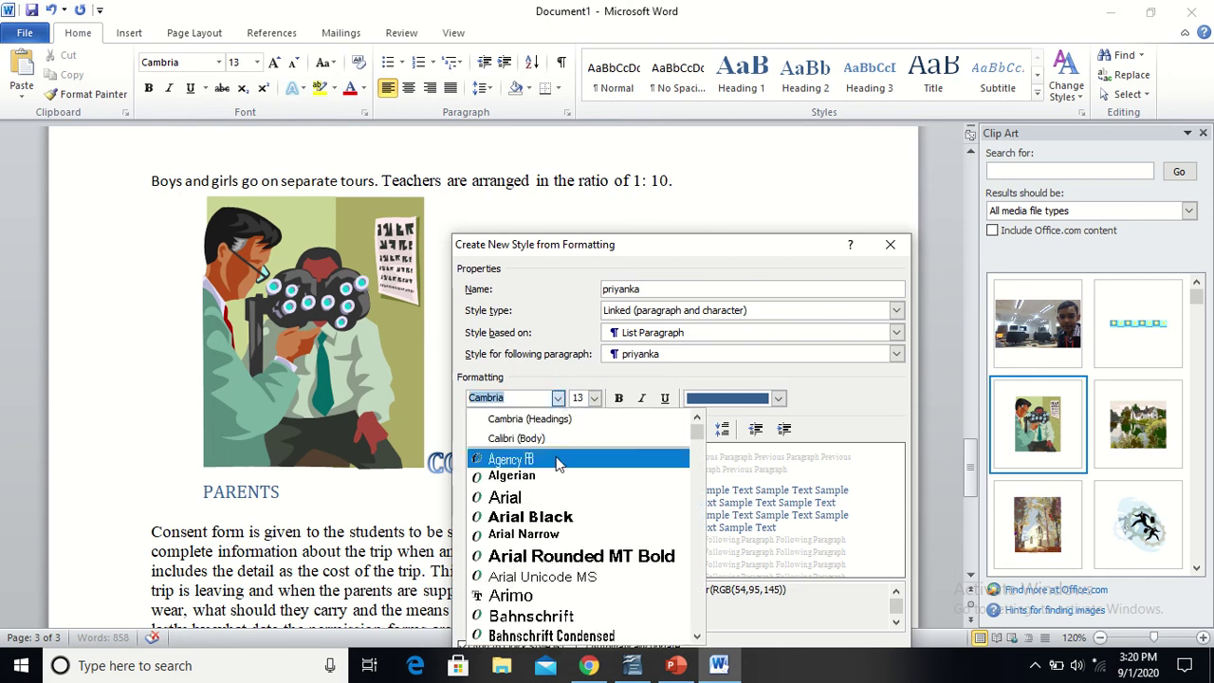
pyautogui.click(569, 561)
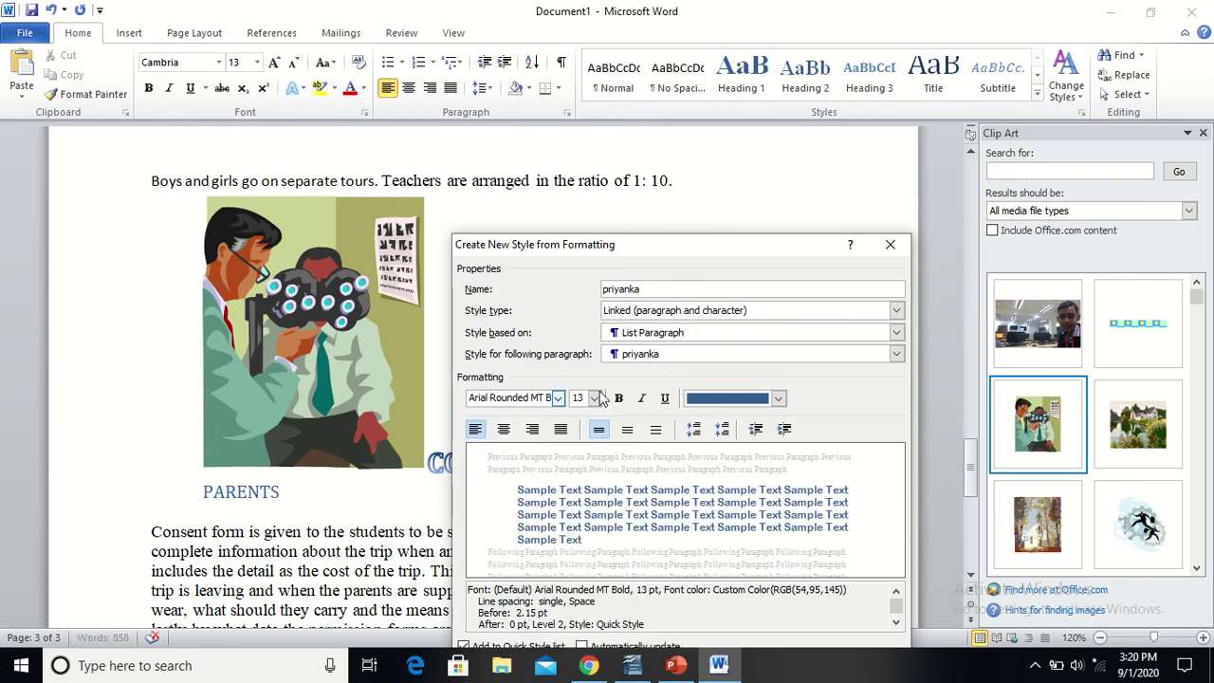
pyautogui.click(595, 399)
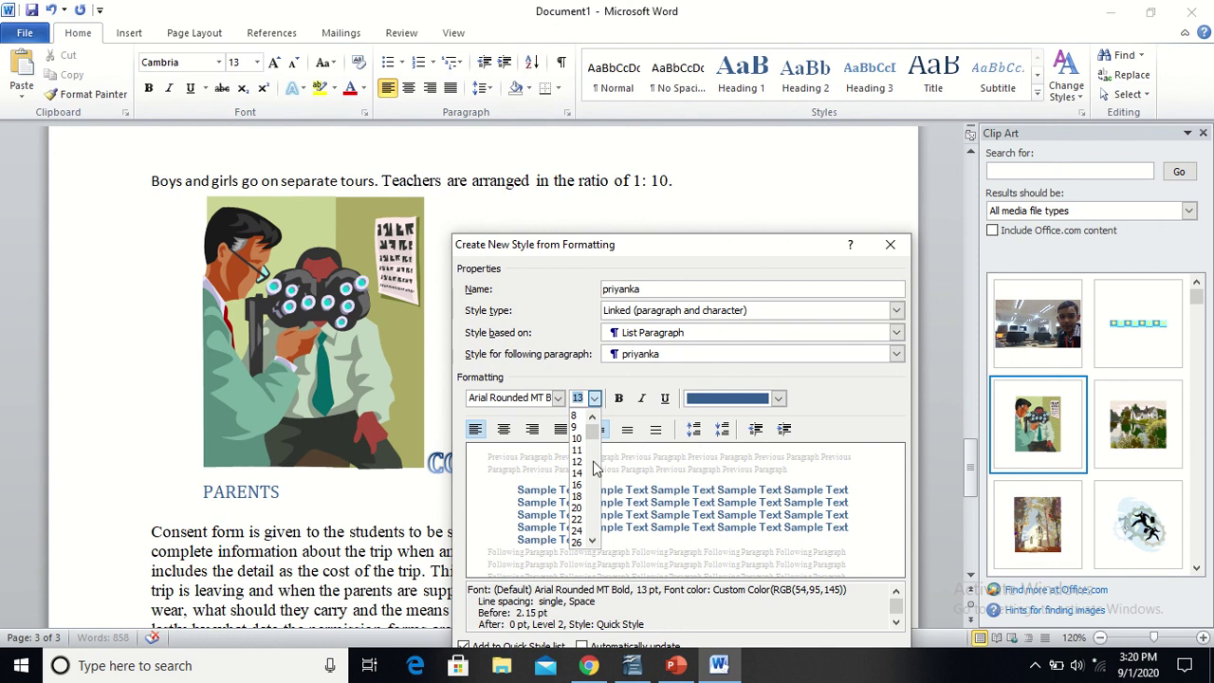
pyautogui.click(579, 531)
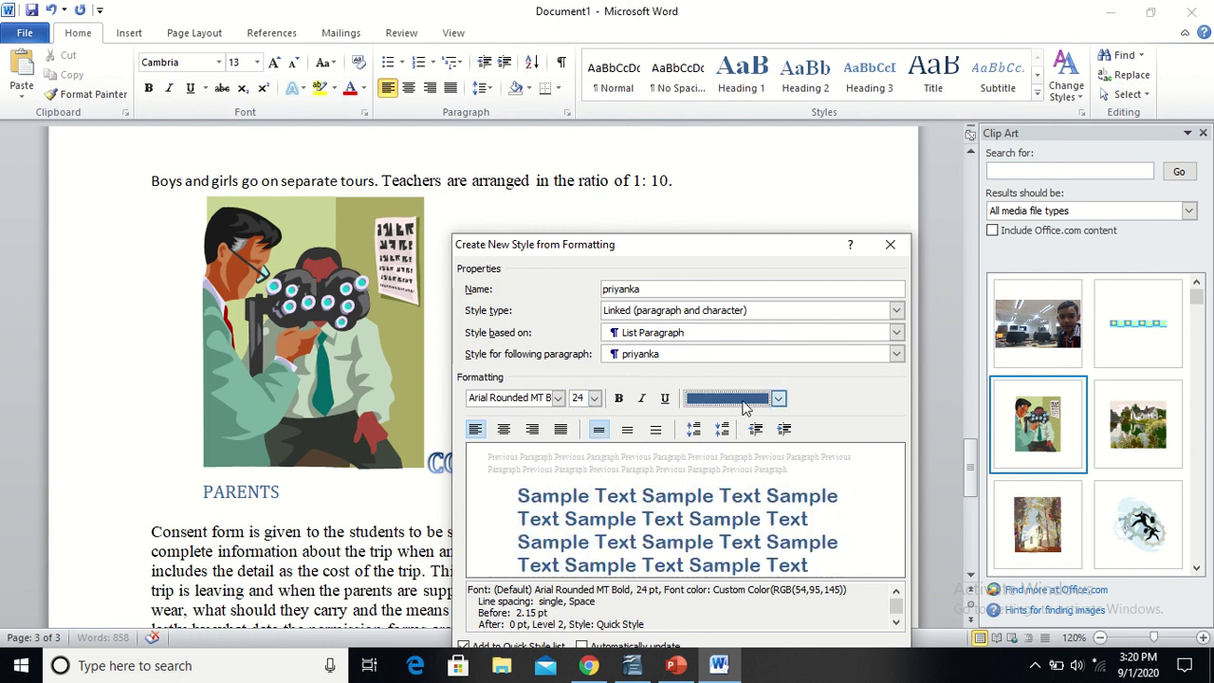
pyautogui.click(744, 402)
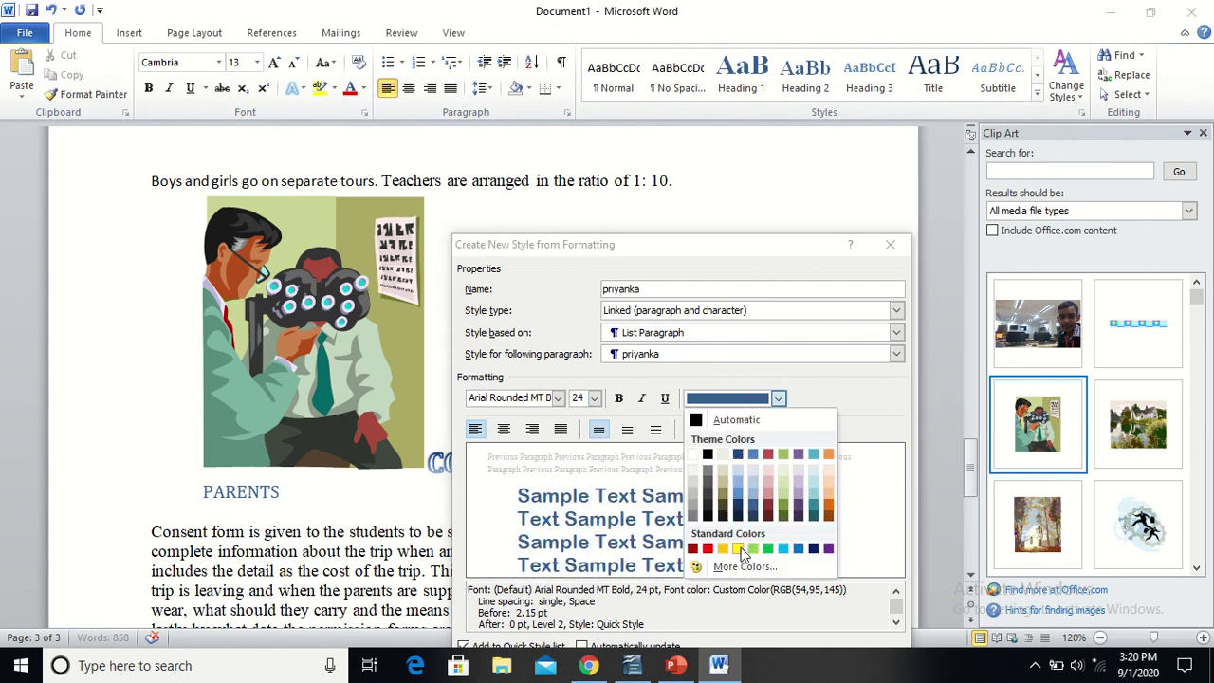
pyautogui.click(707, 548)
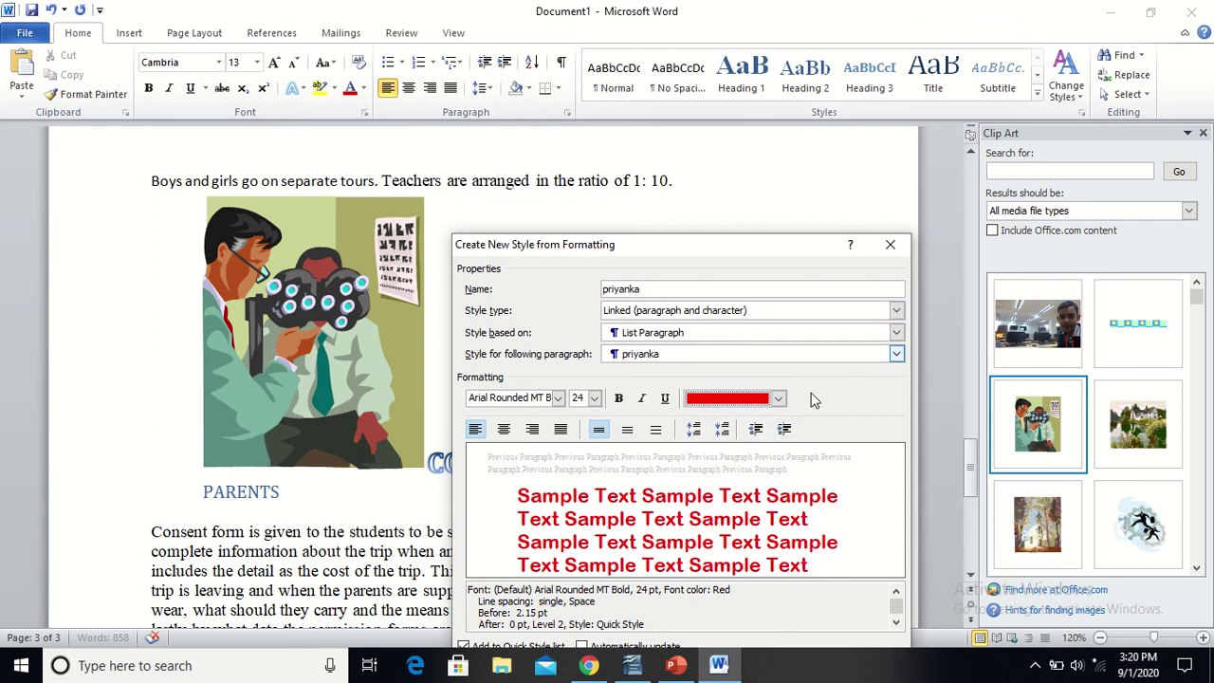
# Base the new quick style on Normal and create it.
pyautogui.click(818, 333)
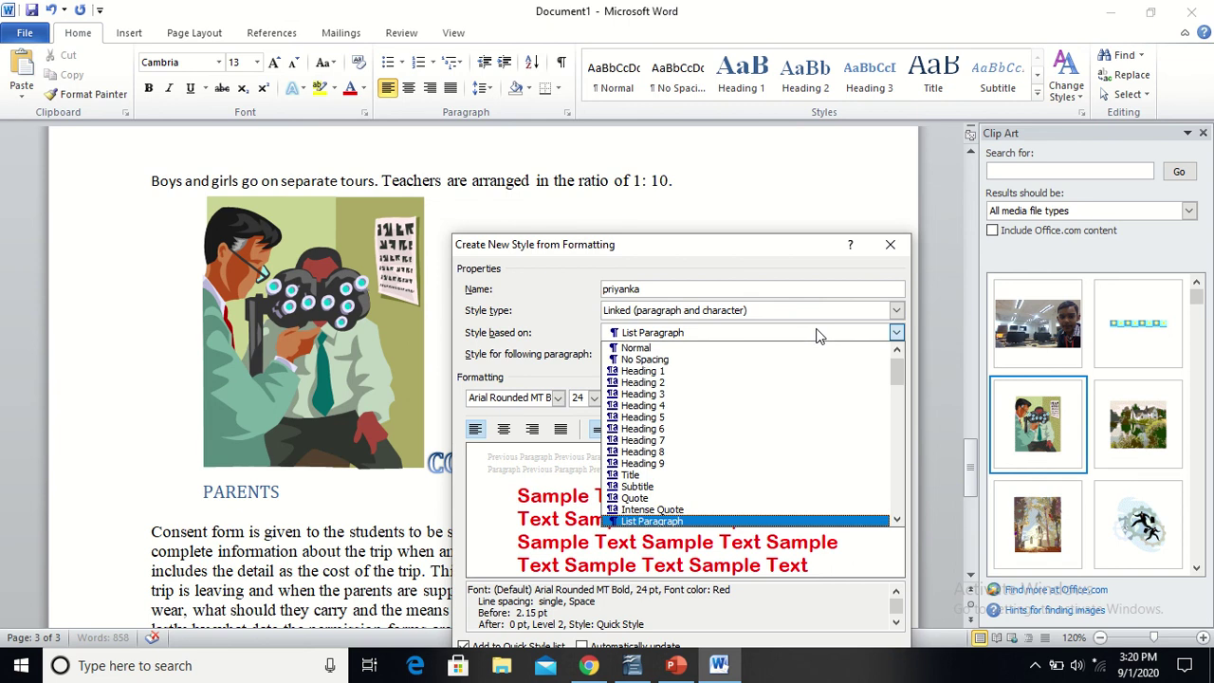
pyautogui.click(751, 349)
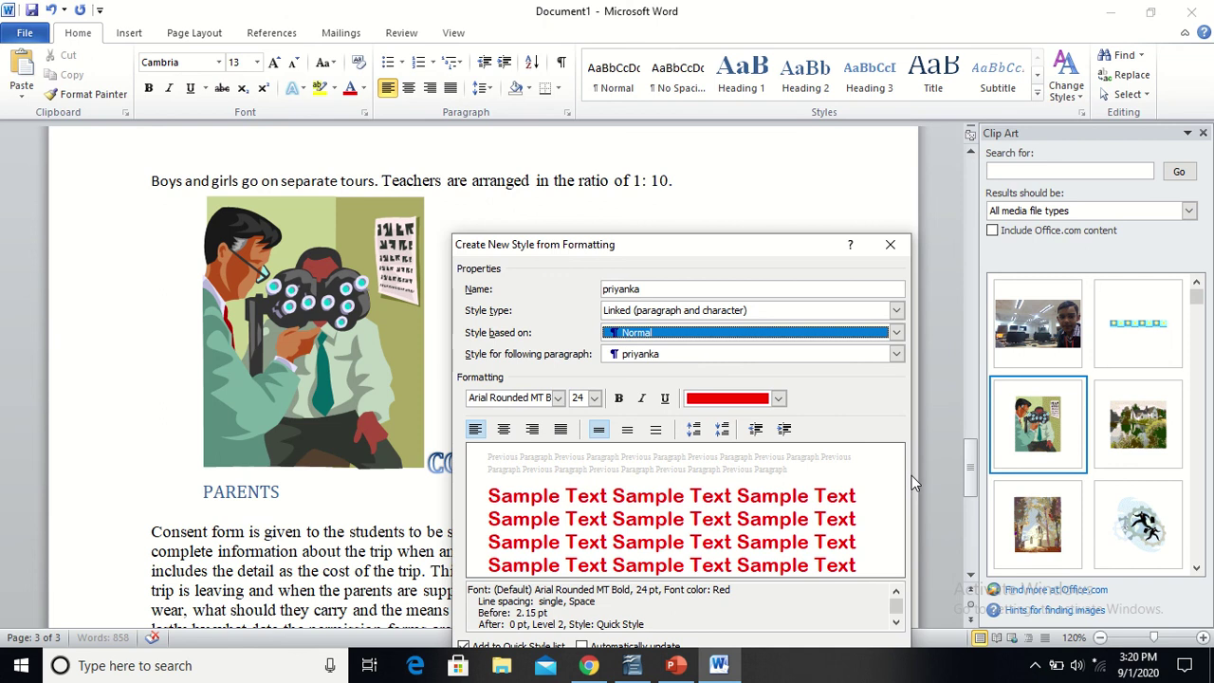
pyautogui.moveTo(718, 246); pyautogui.dragTo(695, 163)
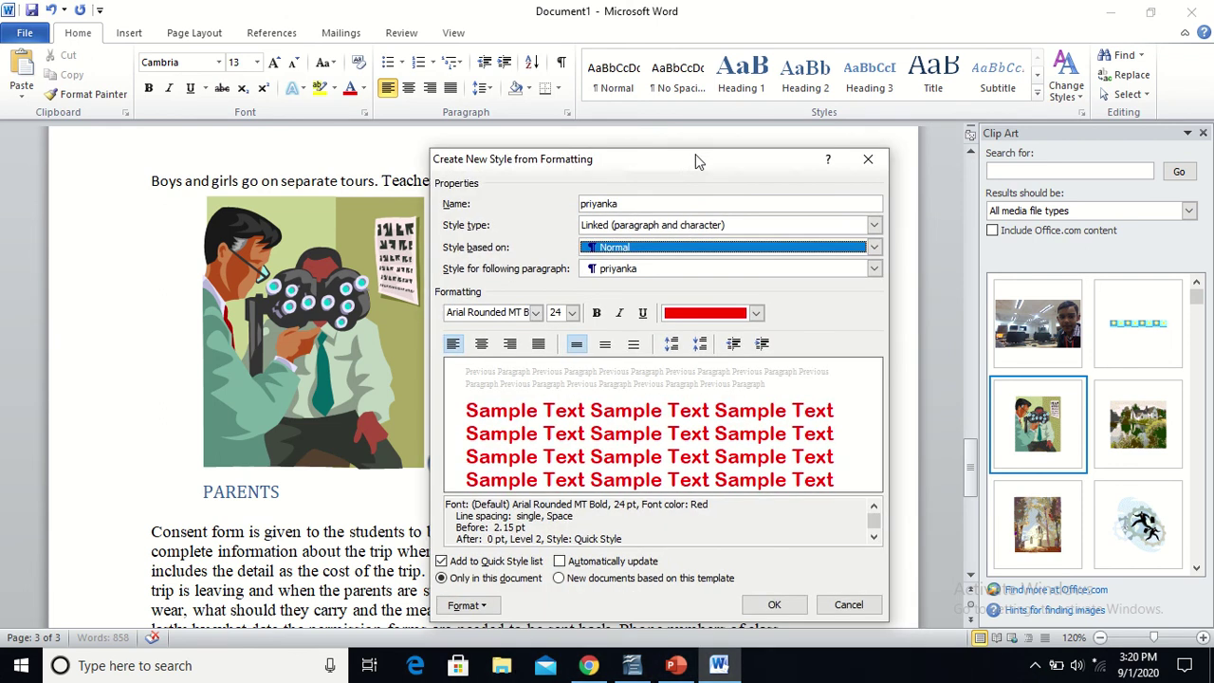
pyautogui.click(775, 606)
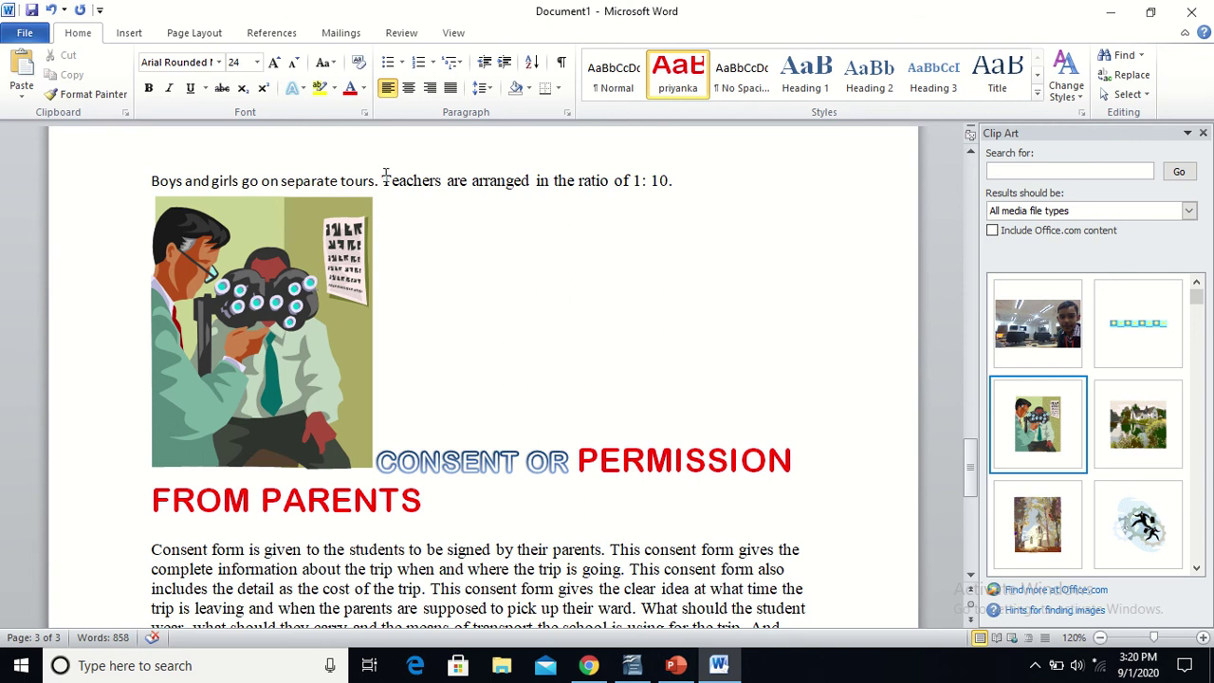
# Apply the custom quick style named with the person's first name to "Teachers are arranged in the ratio of 1: 10." and close the Clip Art pane.
pyautogui.moveTo(382, 180); pyautogui.dragTo(679, 181)
pyautogui.click(677, 76)
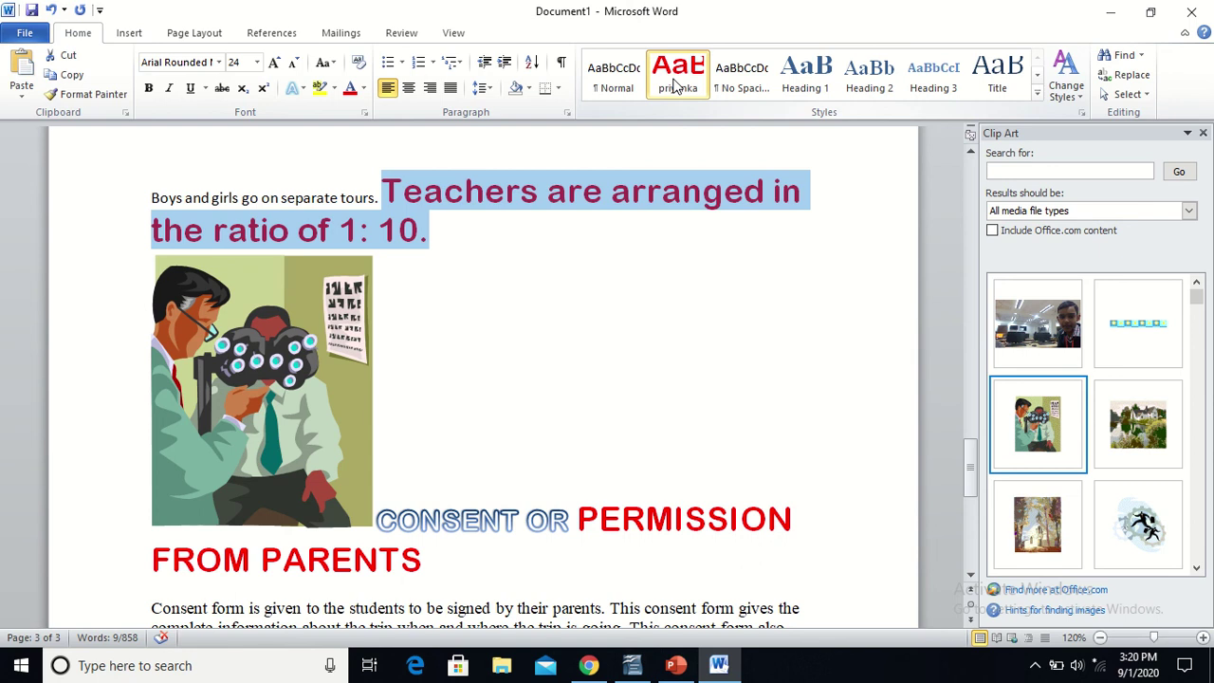
pyautogui.click(1203, 133)
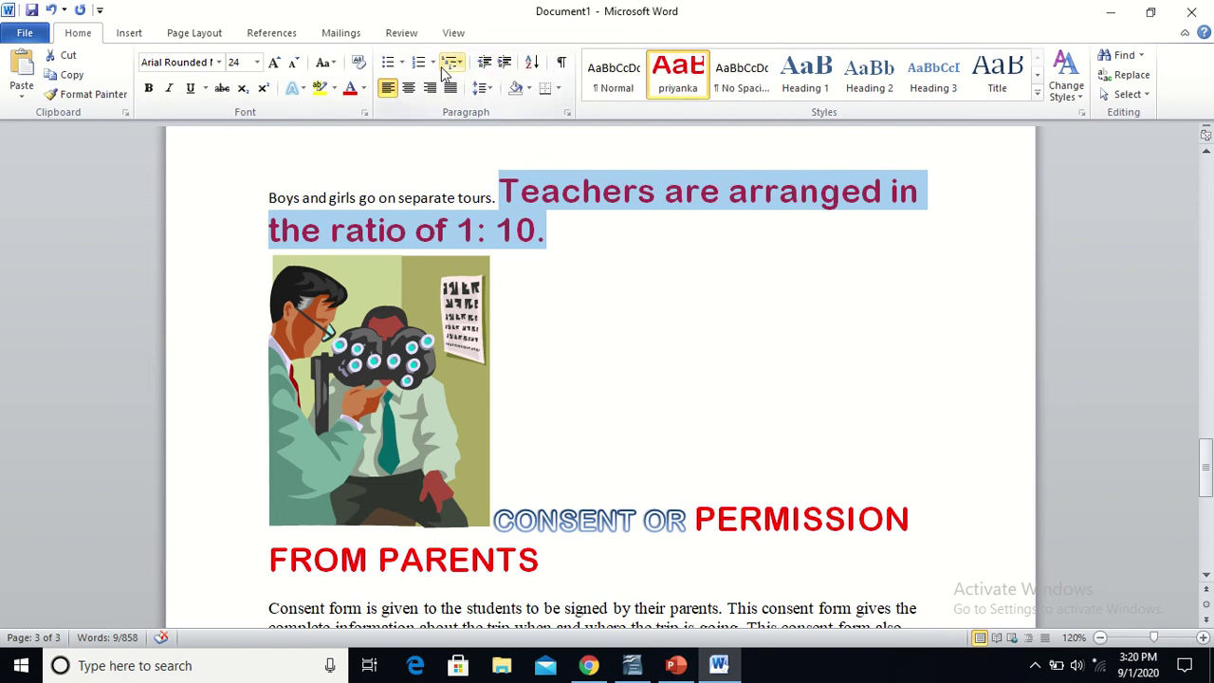
pyautogui.moveTo(585, 8)
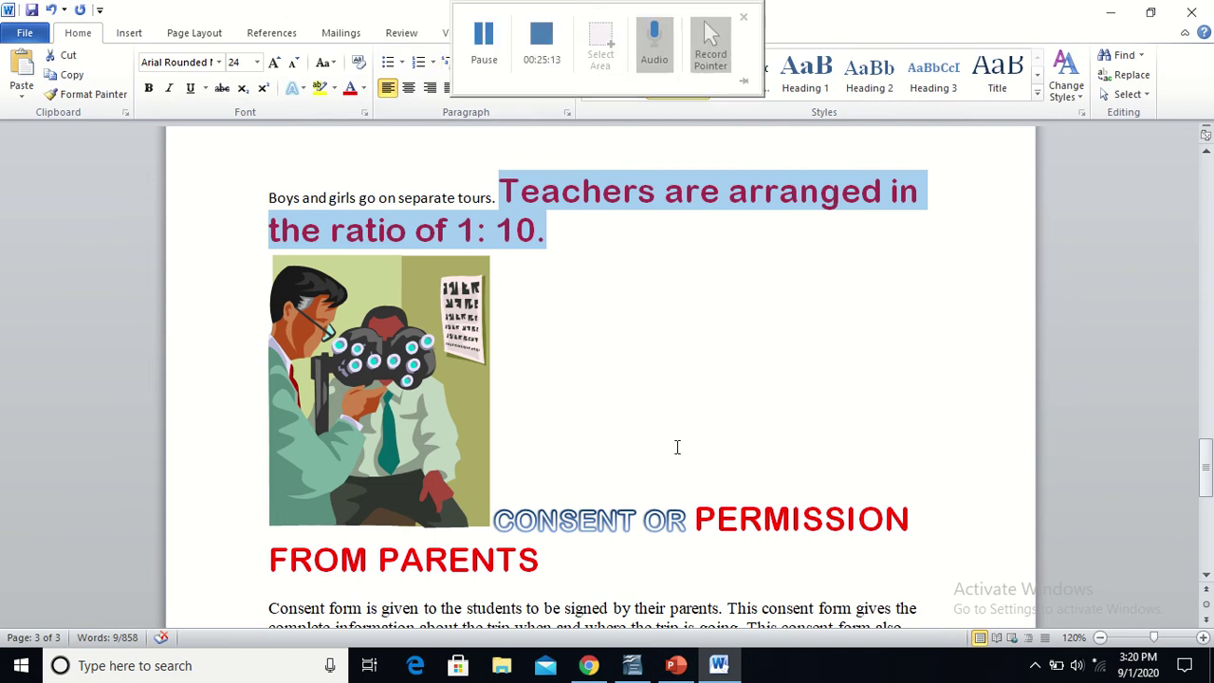
# Switch to the UNIT-1 DIGITAL DOCUMENTATION ADVANCED PDF in Chrome and read the sections on Fill Format mode and creating custom styles.
pyautogui.click(596, 673)
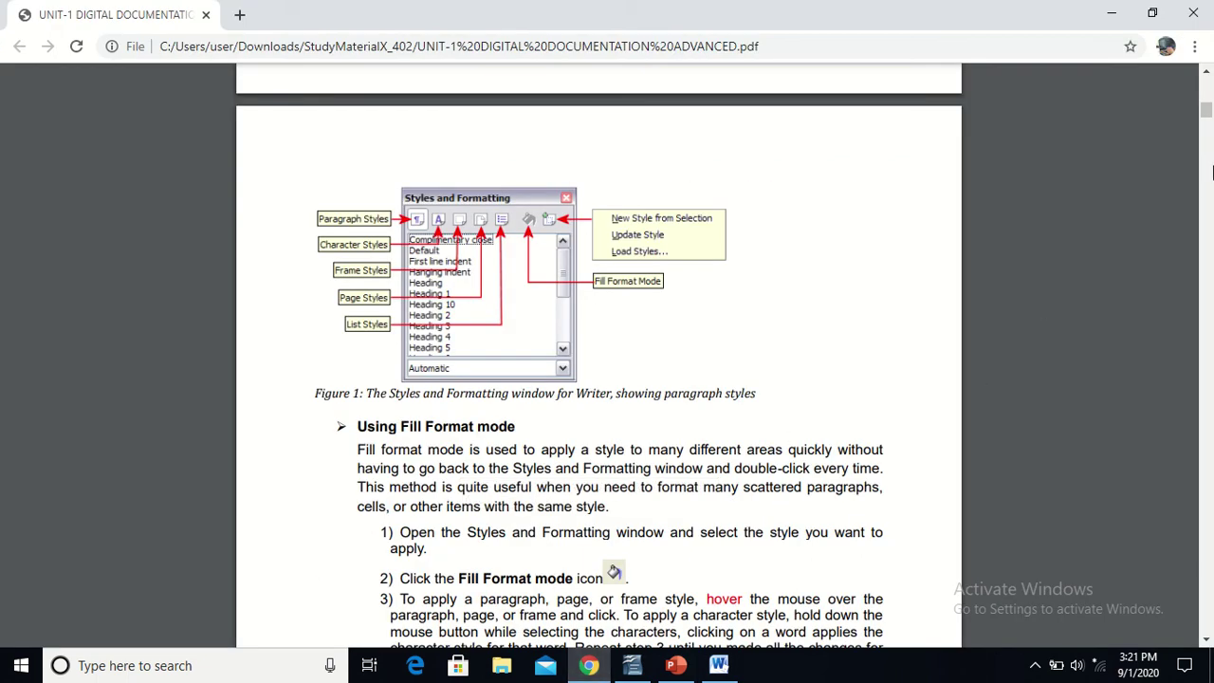
pyautogui.scroll(-4, 1206, 643)
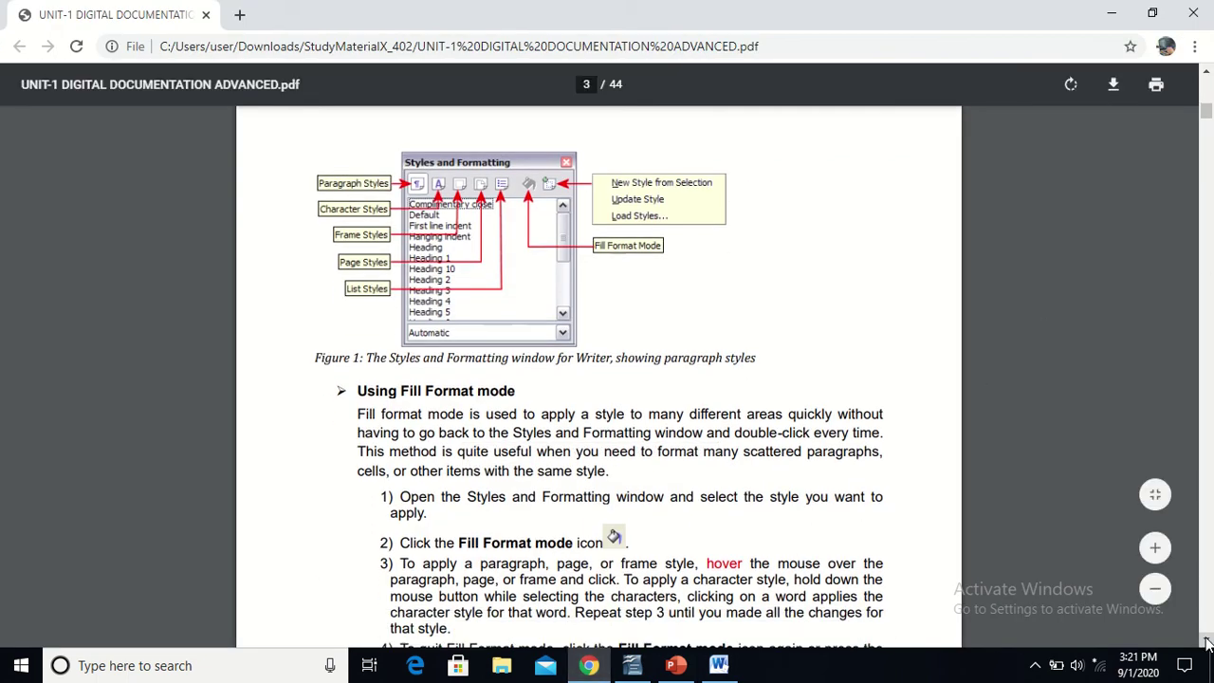
pyautogui.scroll(-3, 1207, 643)
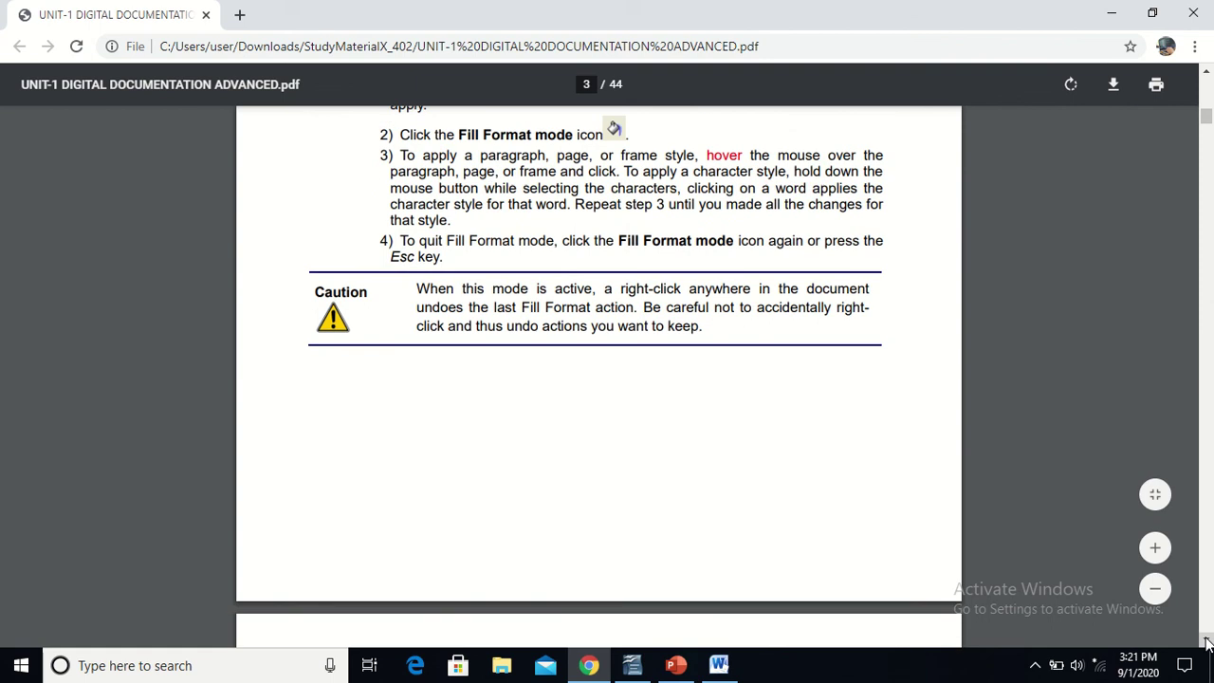
pyautogui.scroll(-3, 1206, 642)
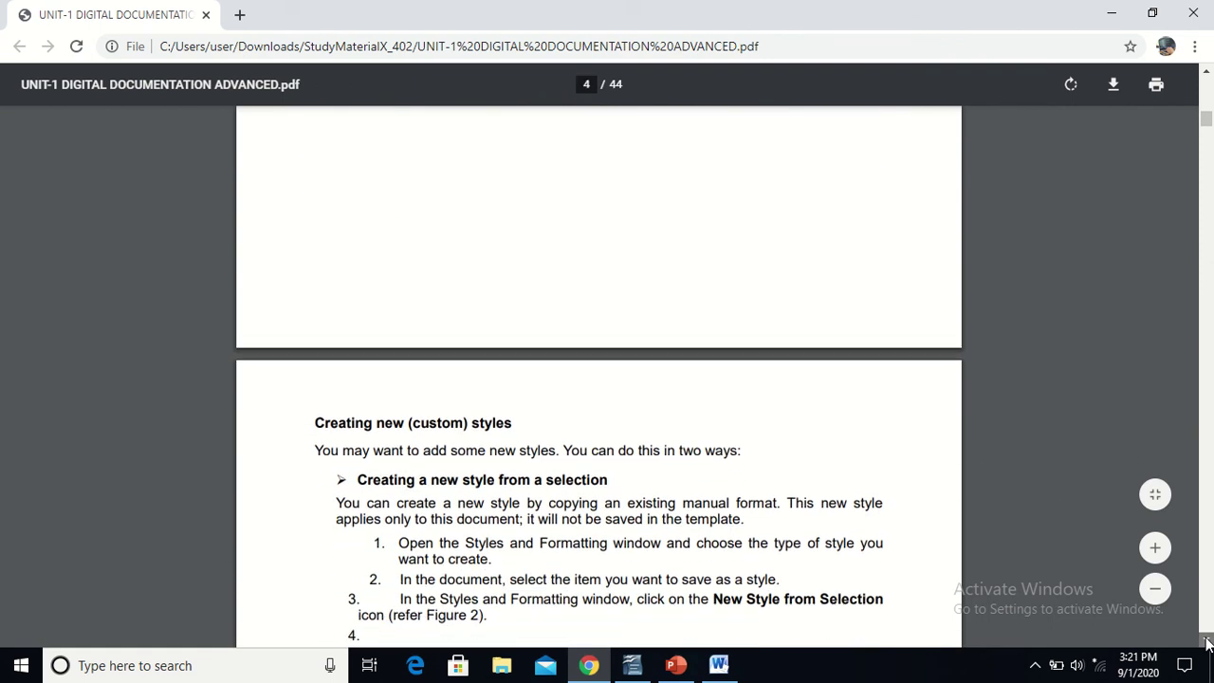
pyautogui.scroll(-3, 1207, 643)
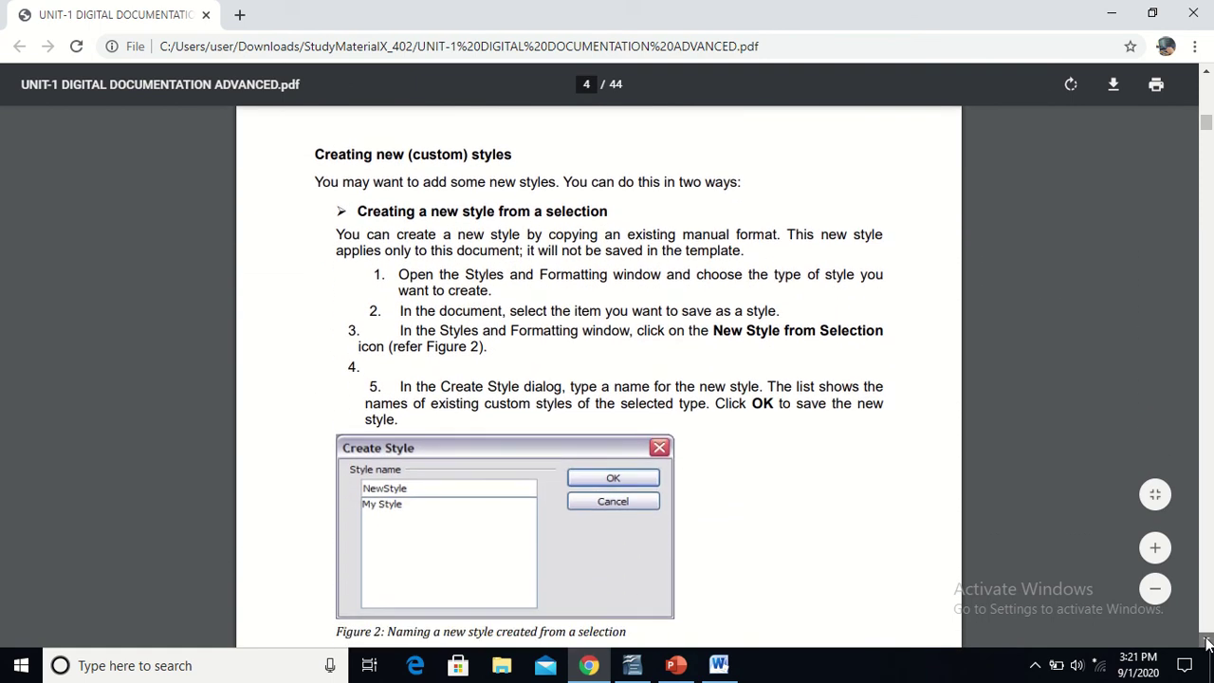
pyautogui.scroll(-3, 1207, 642)
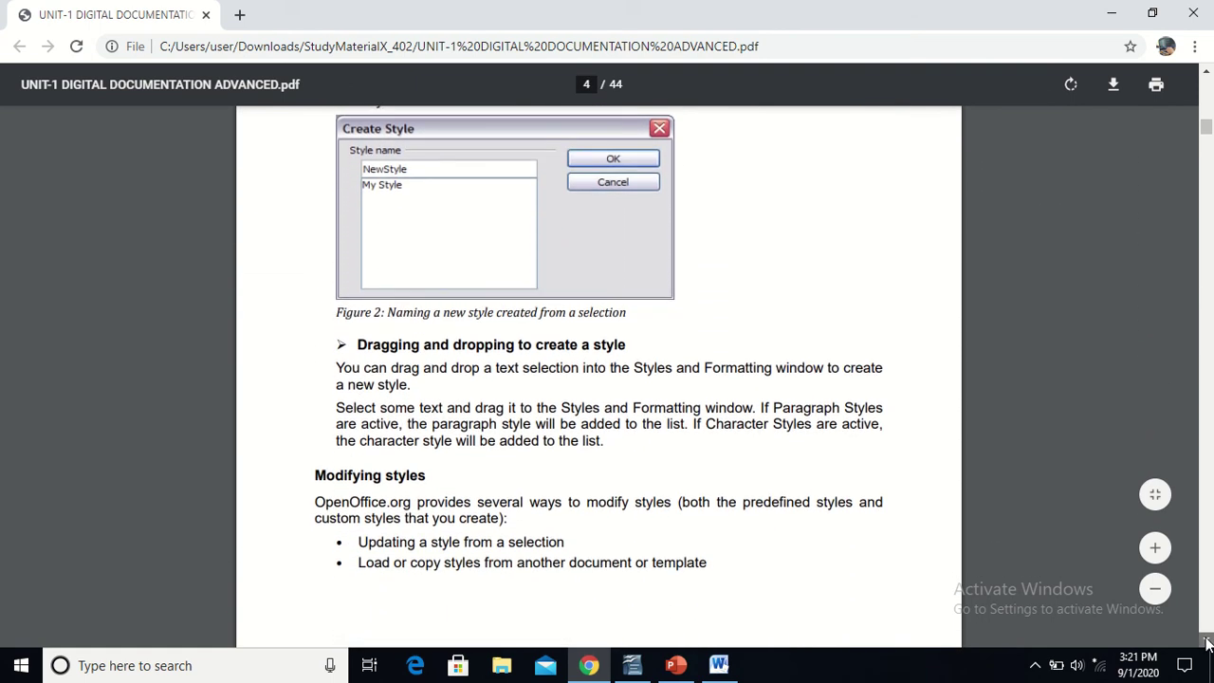
pyautogui.scroll(-1, 1206, 643)
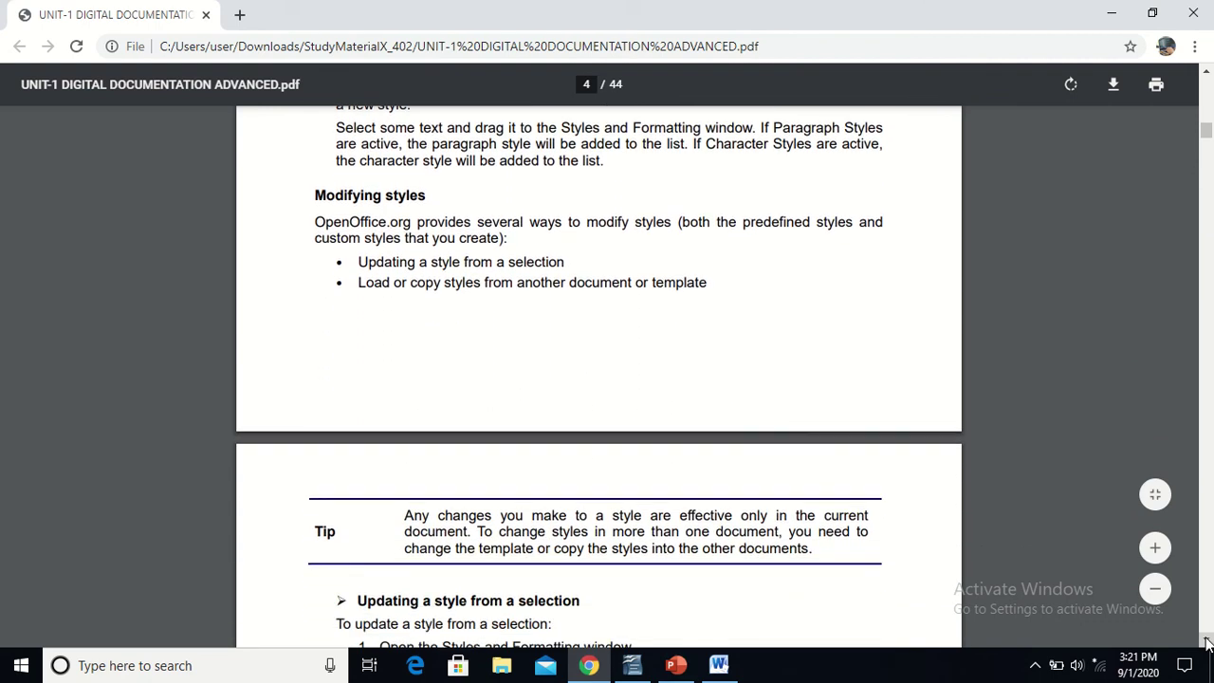
# Read the PDF's instructions on updating a style from a selection and loading styles from a template or document.
pyautogui.scroll(-2, 1207, 642)
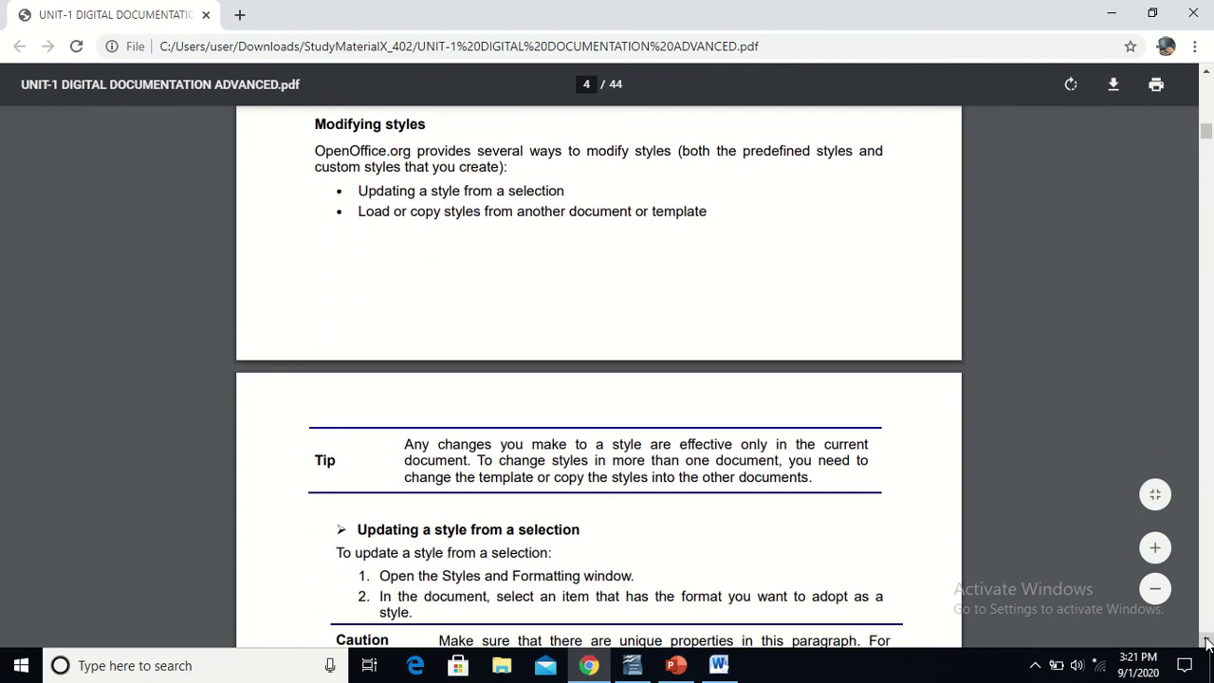
pyautogui.scroll(-1, 1206, 642)
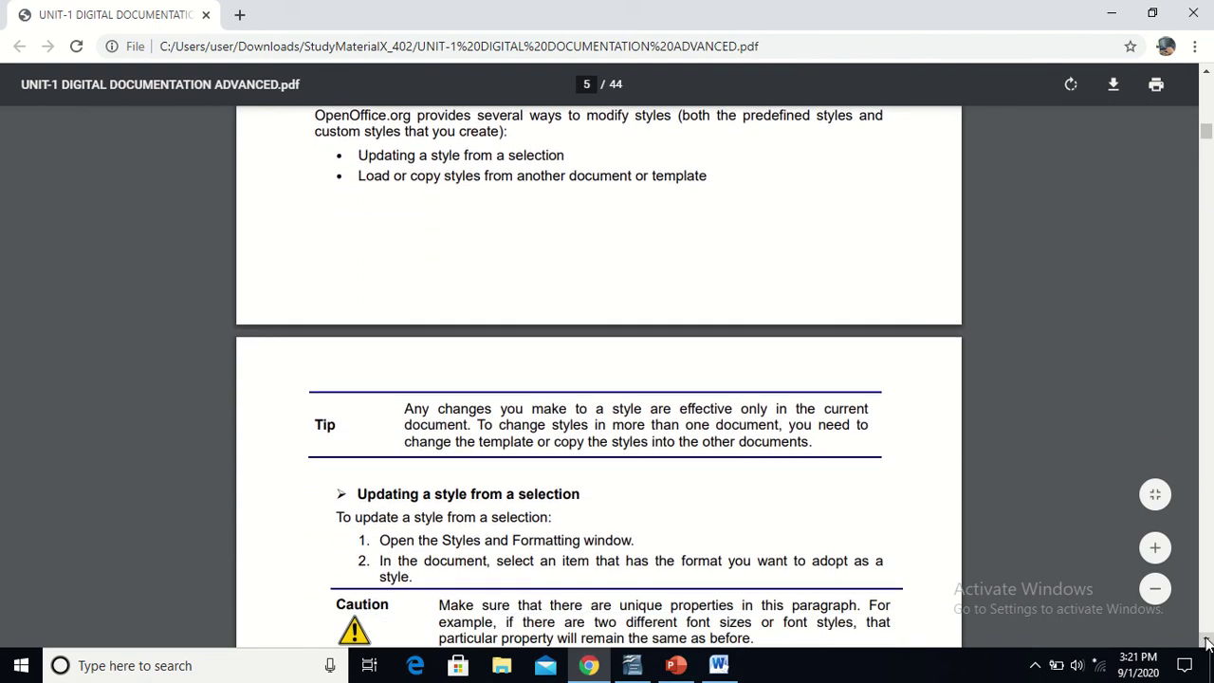
pyautogui.scroll(-6, 1207, 642)
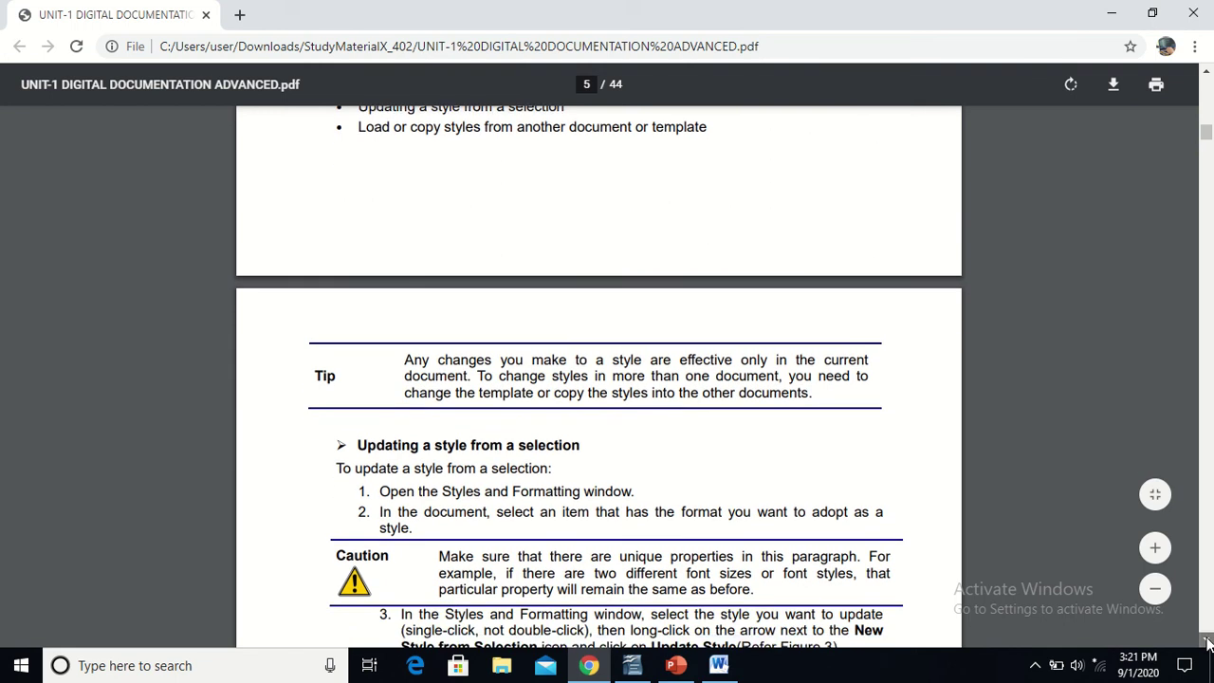
pyautogui.scroll(-1, 1206, 642)
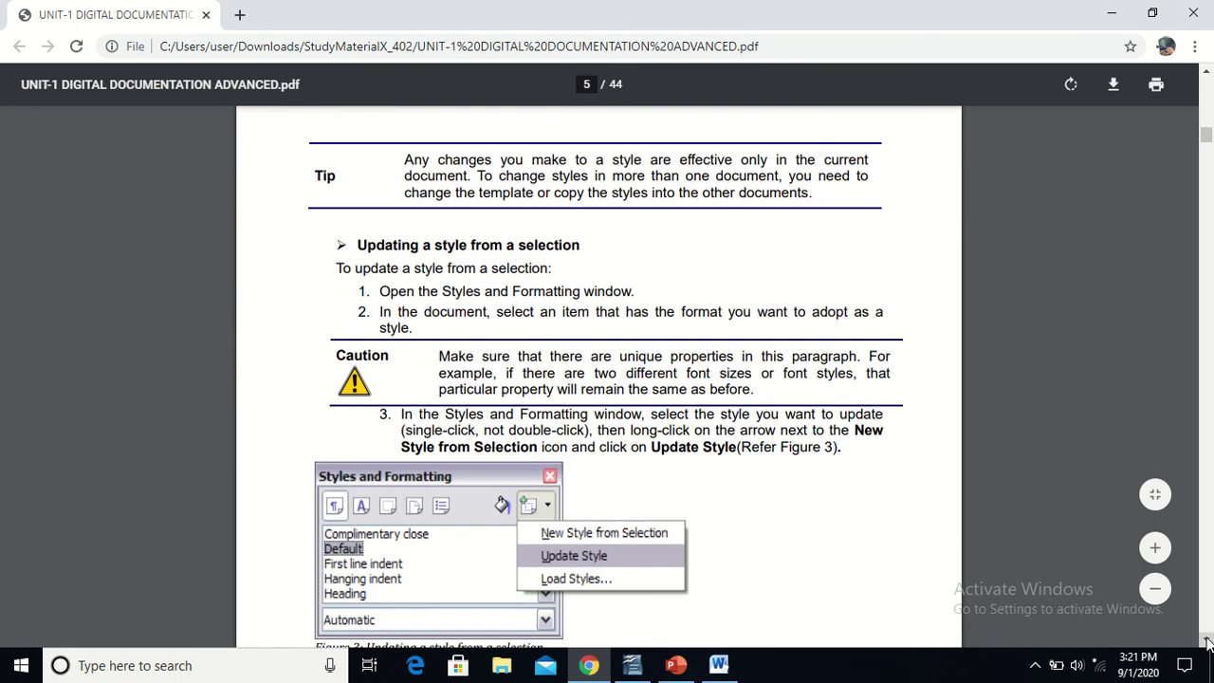
pyautogui.scroll(-7, 1207, 643)
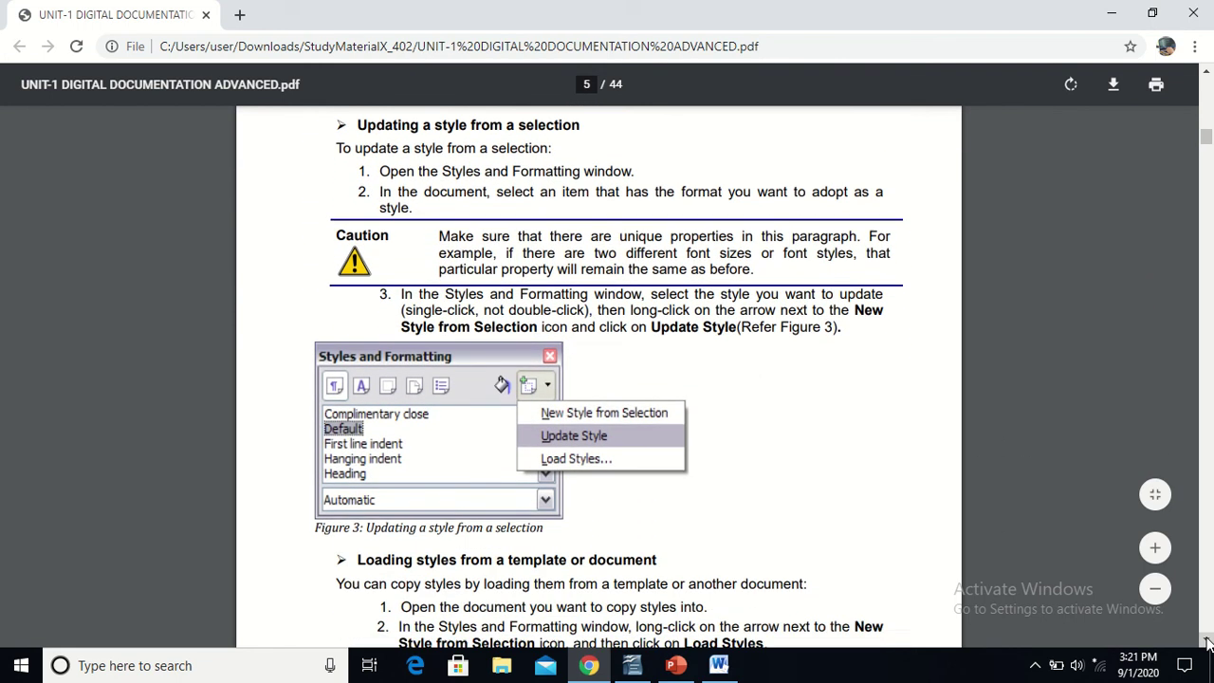
pyautogui.scroll(-4, 1206, 642)
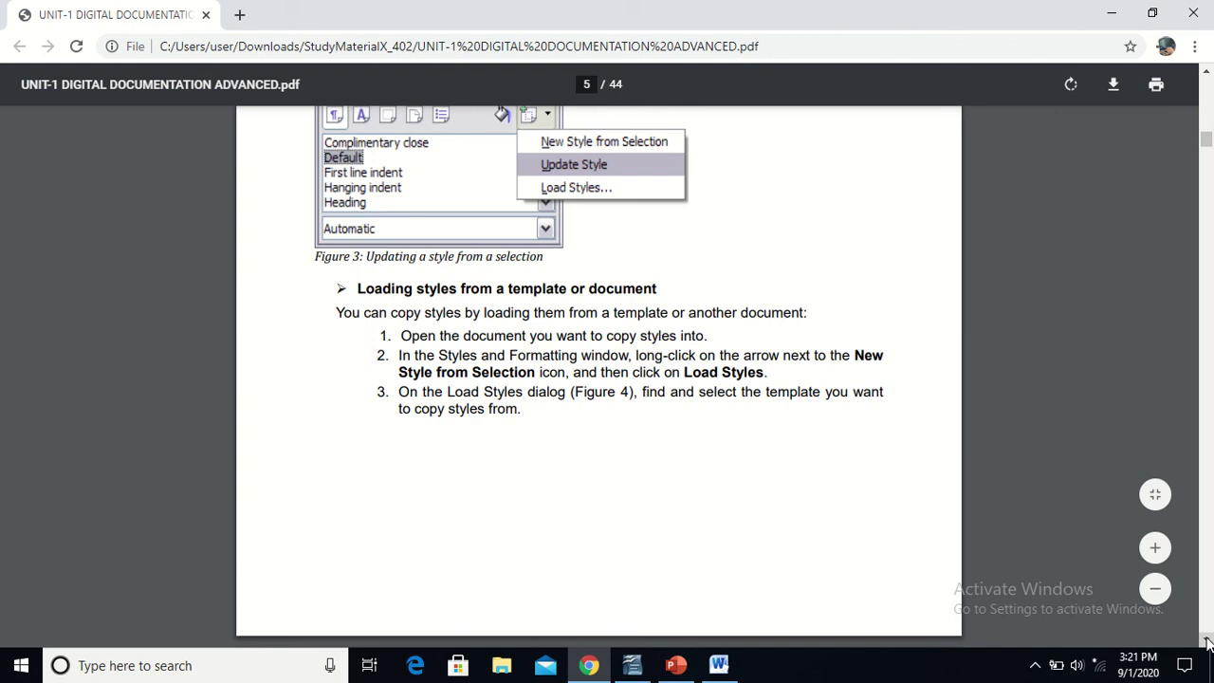
pyautogui.scroll(-4, 1206, 642)
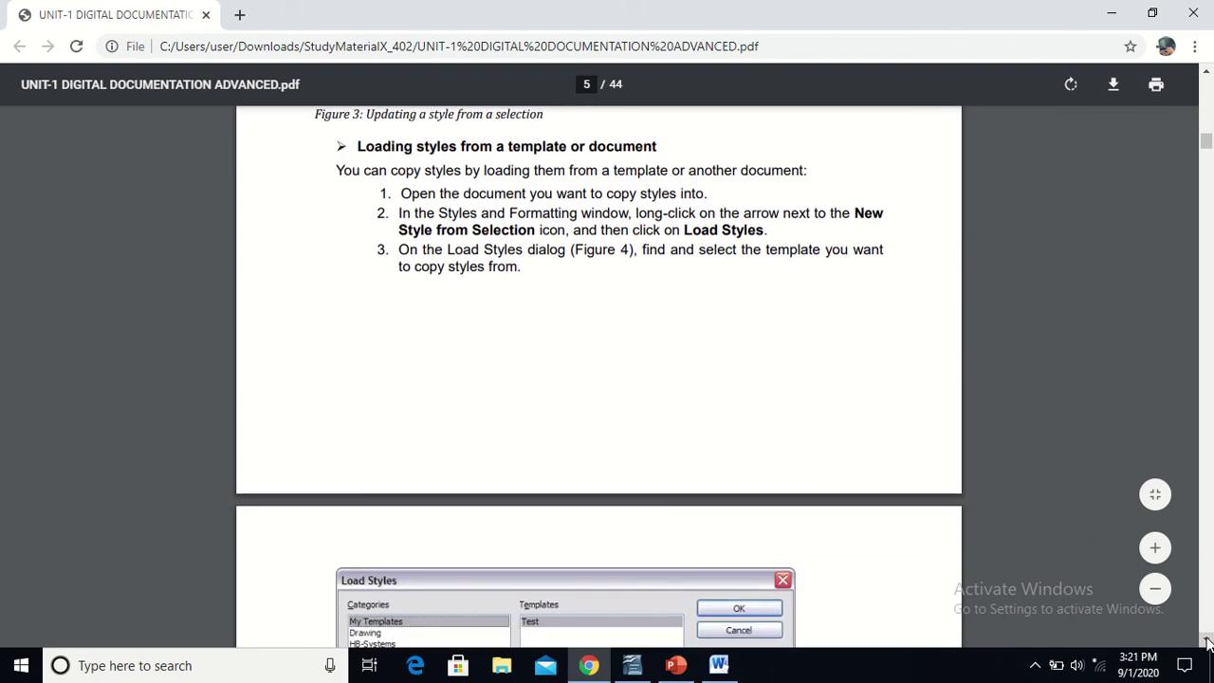
pyautogui.scroll(-8, 1206, 642)
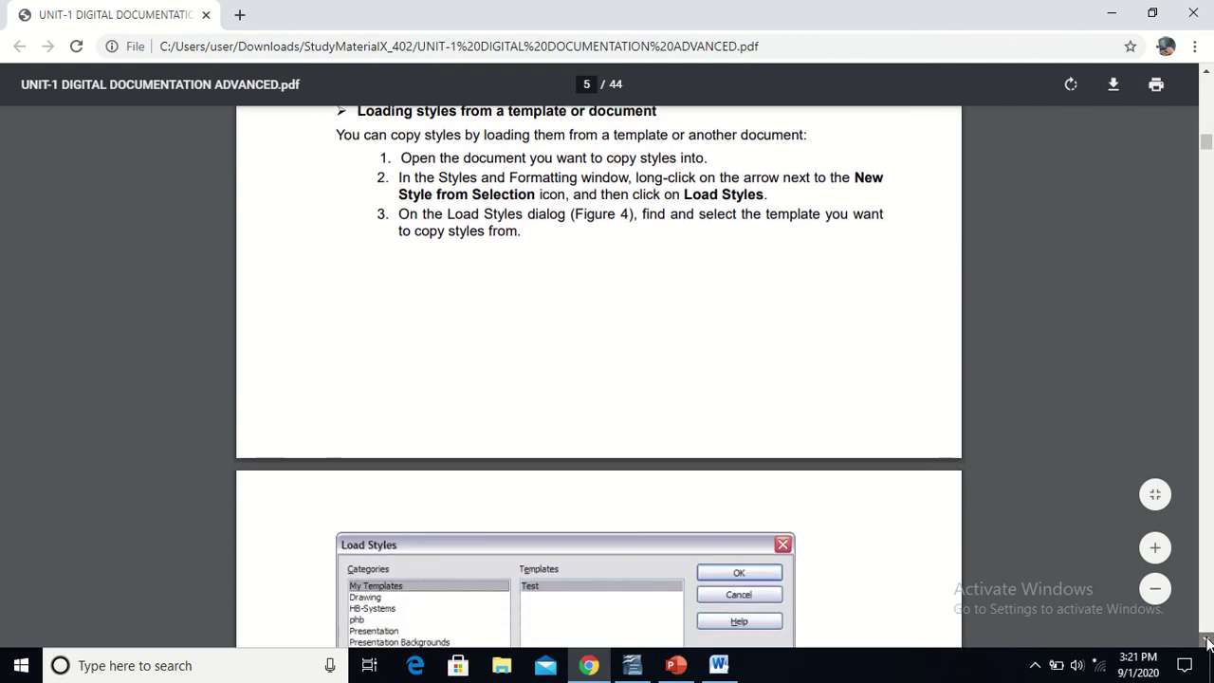
pyautogui.scroll(-6, 1206, 642)
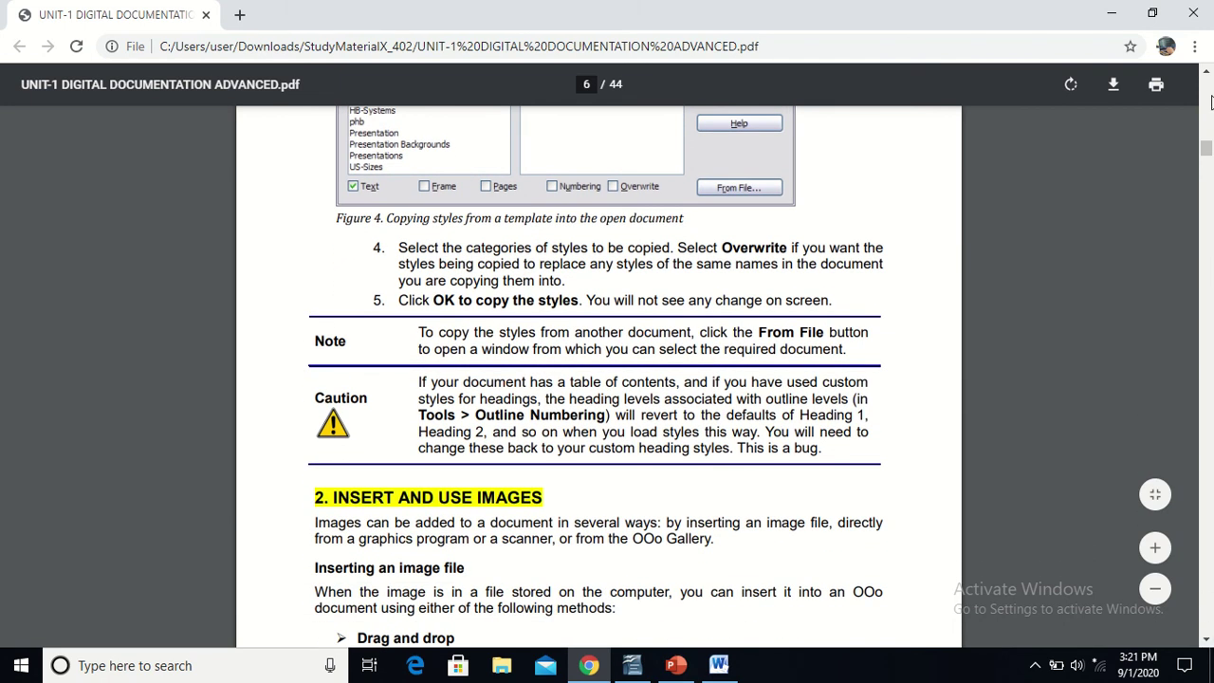
pyautogui.scroll(5, 1208, 72)
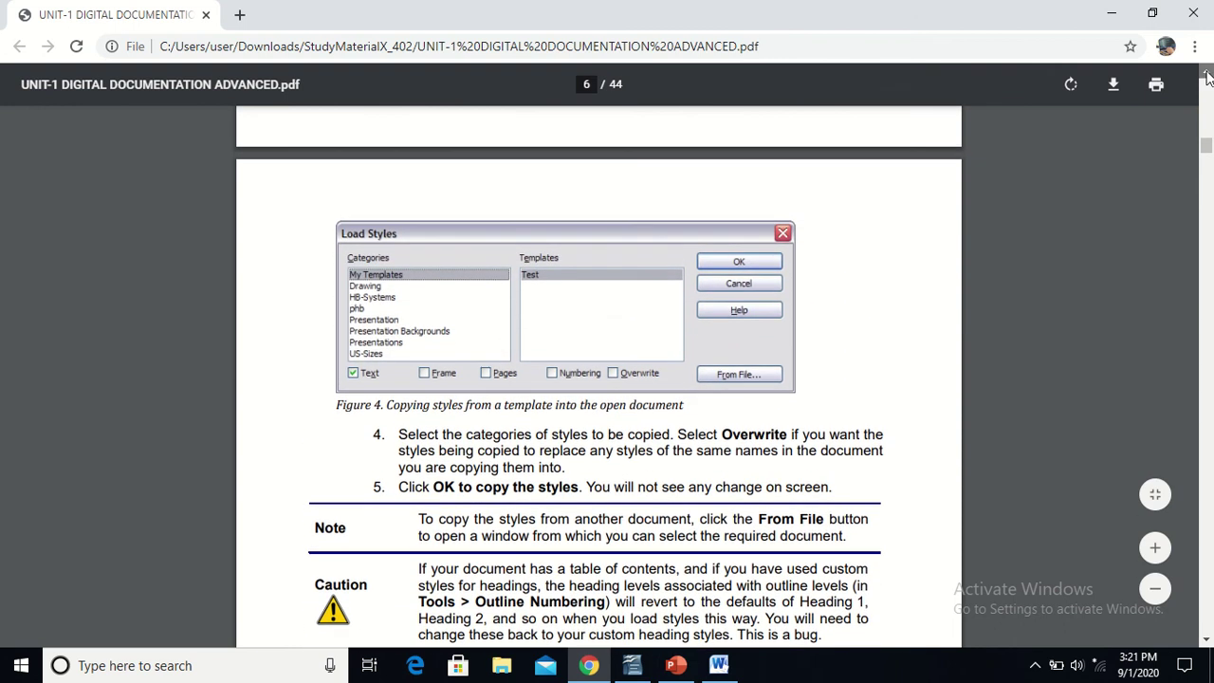
pyautogui.scroll(2, 1208, 76)
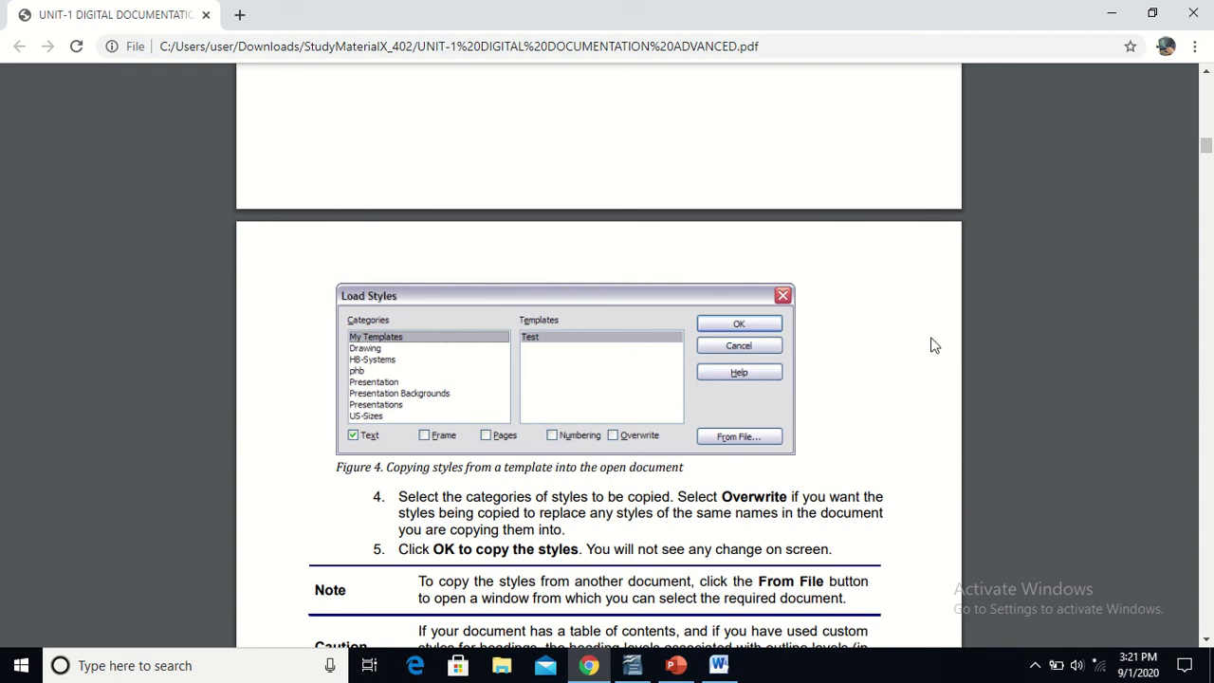
pyautogui.scroll(2, 1205, 71)
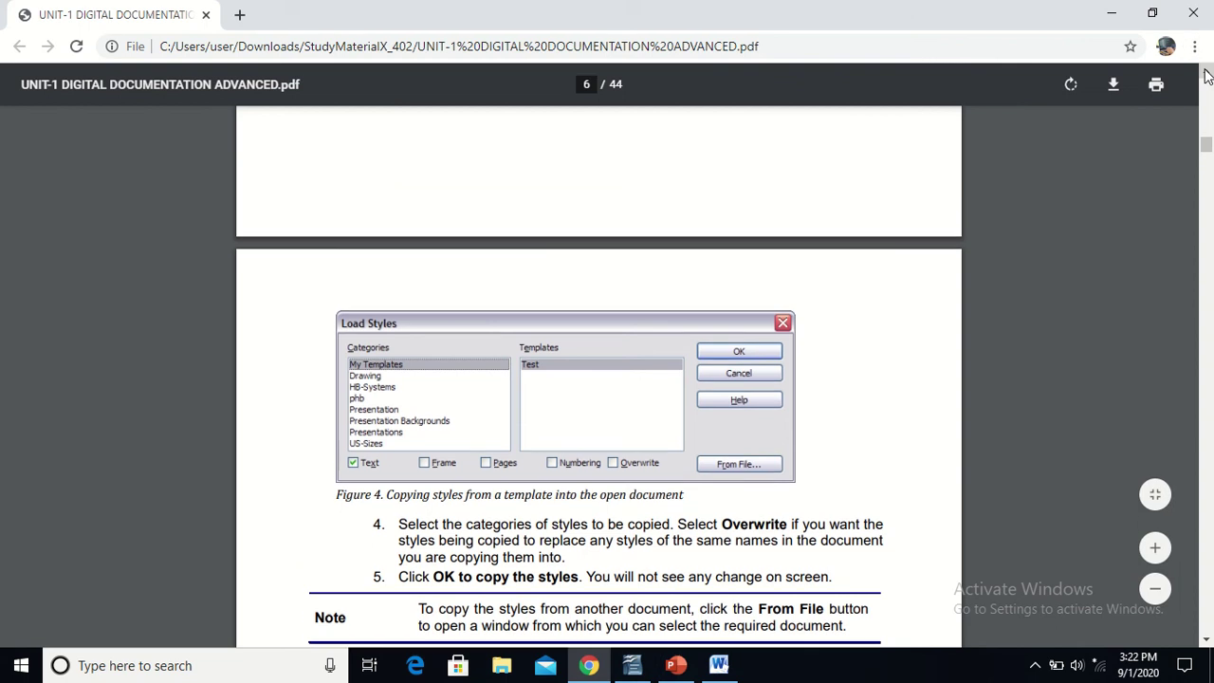
# Go back through the style loading and updating instructions to the PDF's Modifying styles section.
pyautogui.scroll(6, 1208, 75)
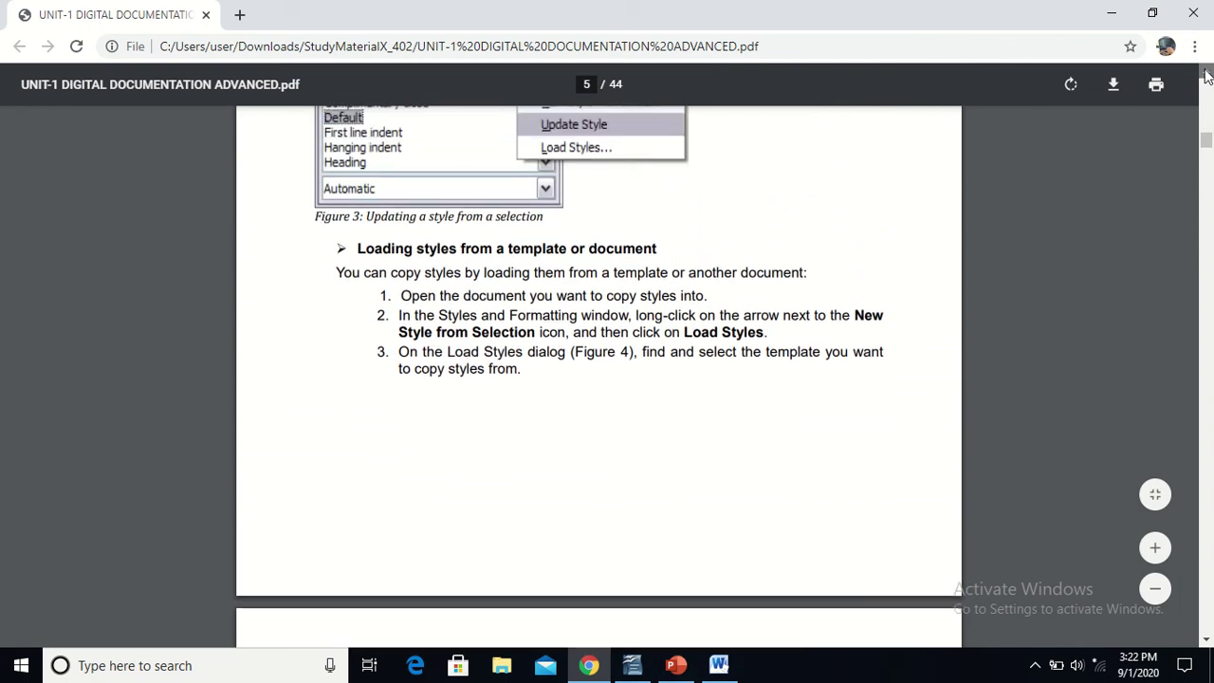
pyautogui.scroll(1, 1207, 76)
pyautogui.scroll(2, 1207, 76)
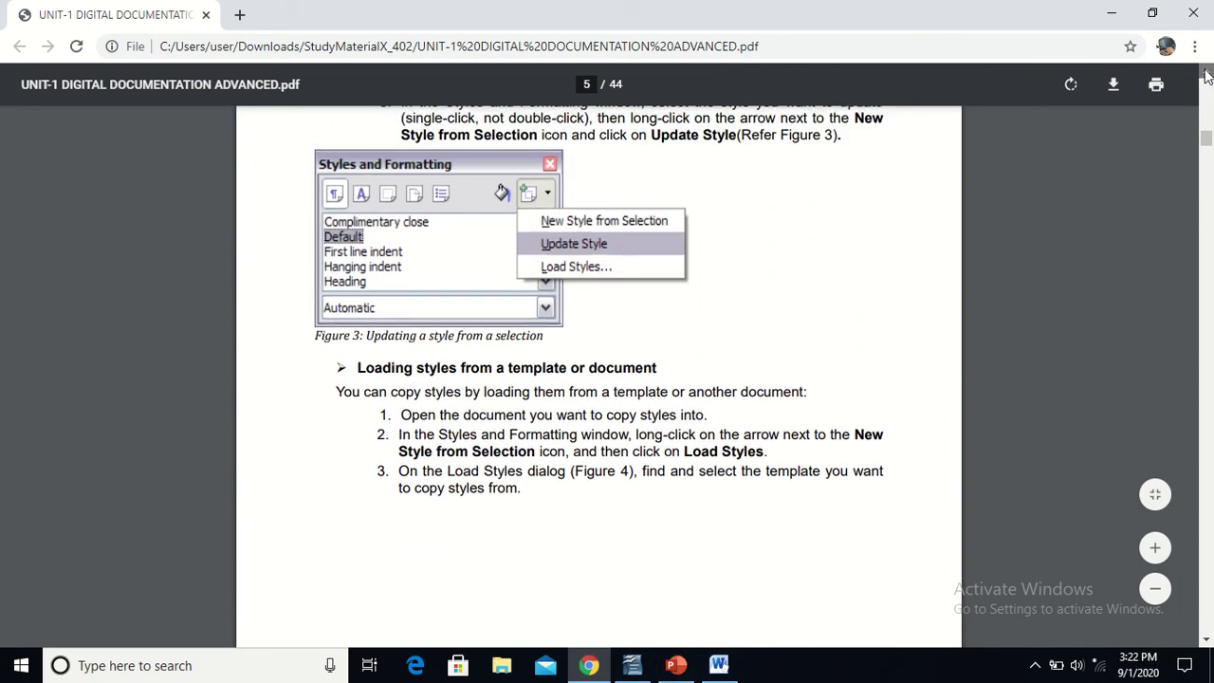
pyautogui.scroll(4, 1208, 75)
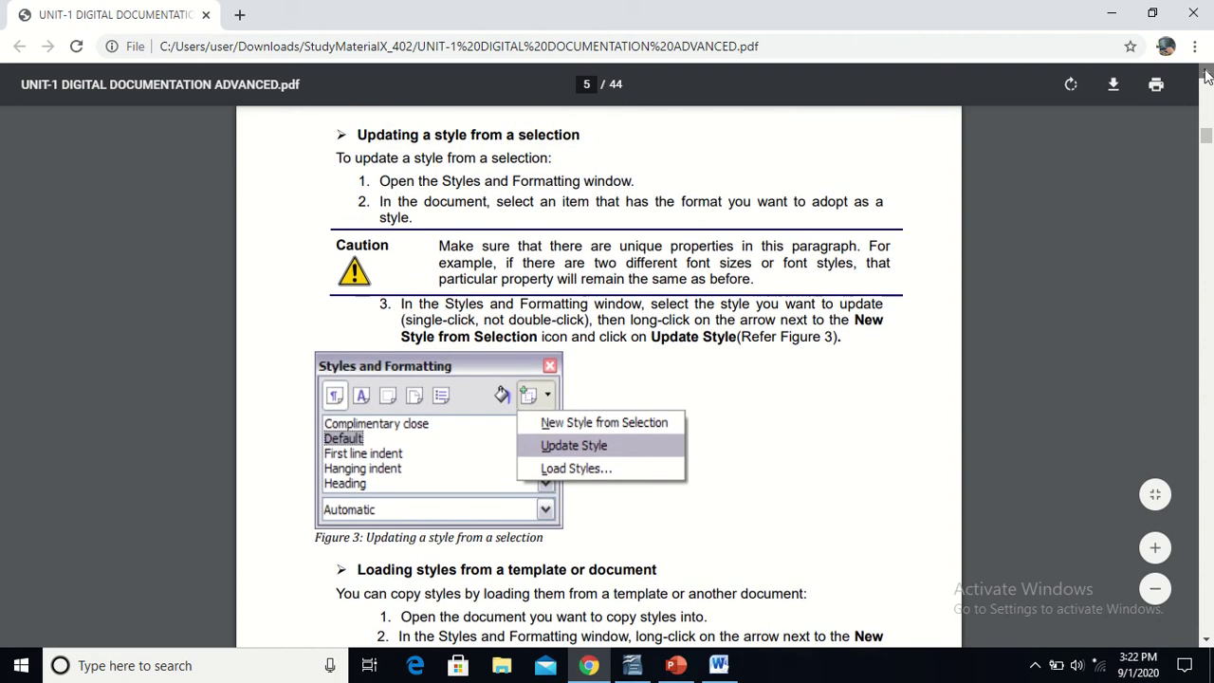
pyautogui.scroll(3, 1207, 75)
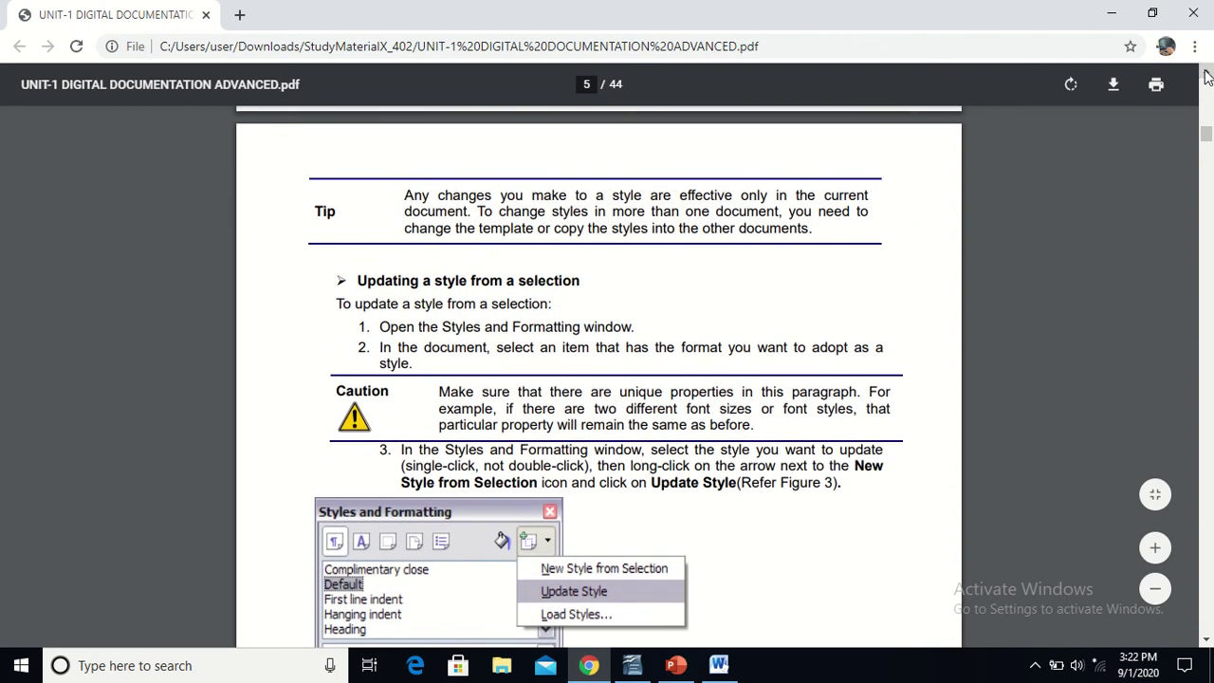
pyautogui.scroll(4, 1207, 76)
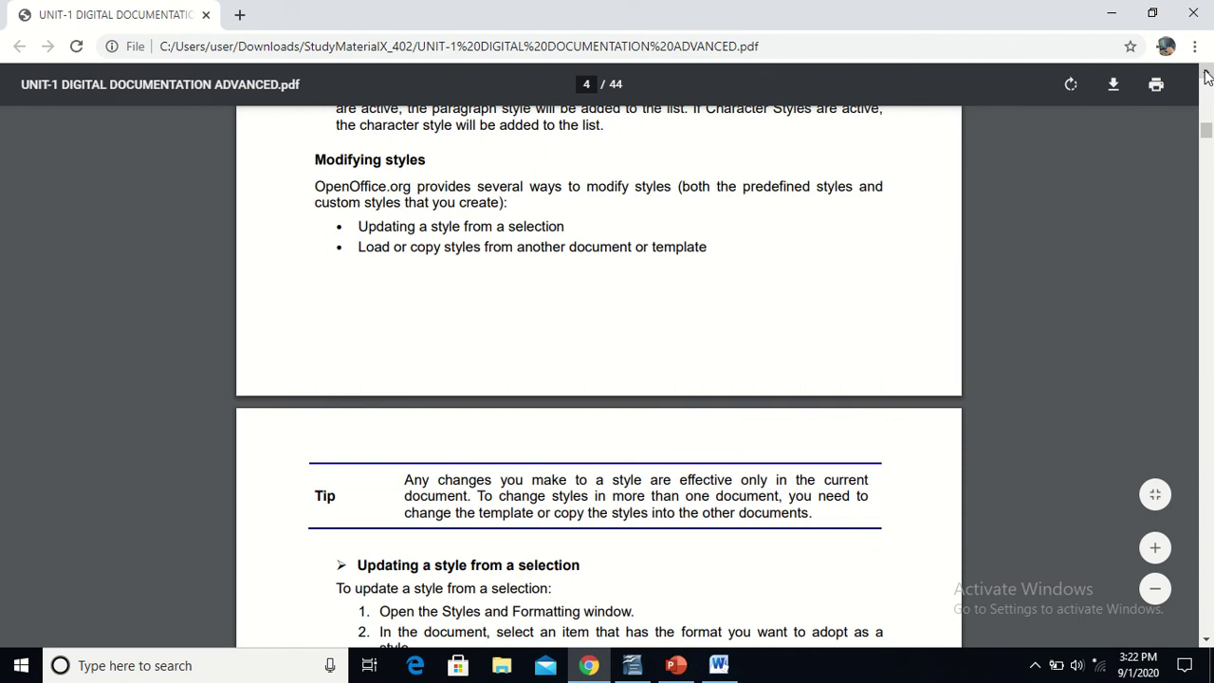
pyautogui.scroll(2, 1208, 76)
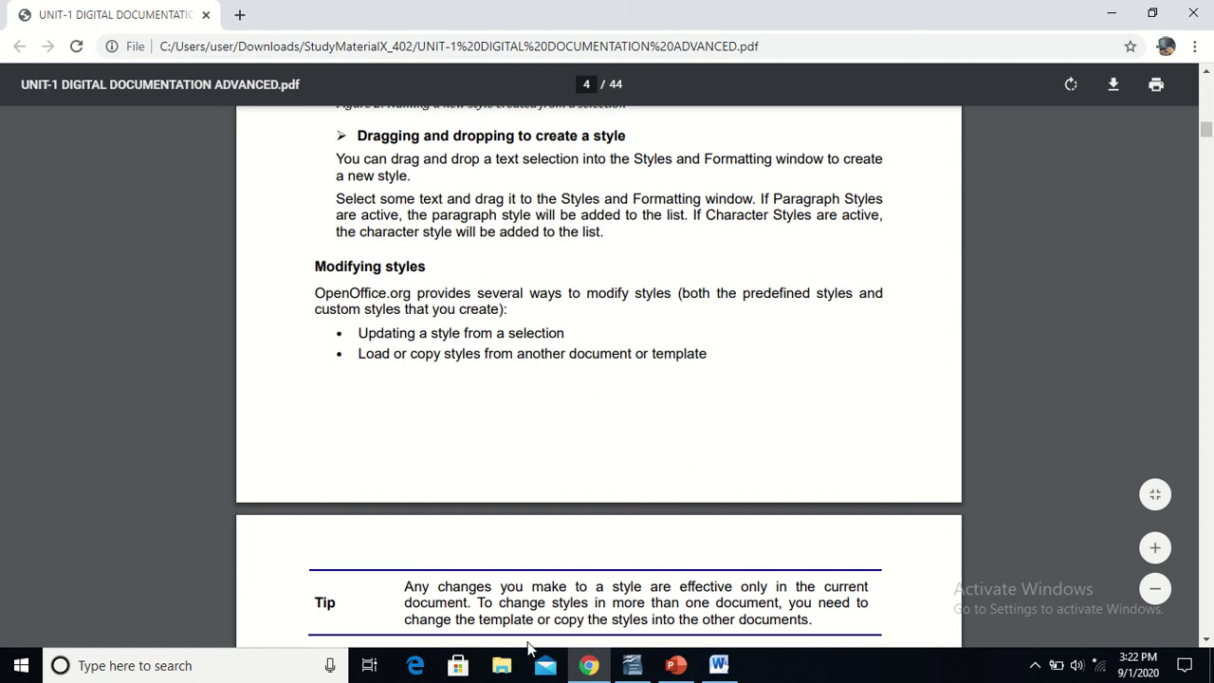
# Switch to OpenOffice Writer and apply the Heading 7 paragraph style to the consent form paragraph using Fill Format mode.
pyautogui.click(634, 666)
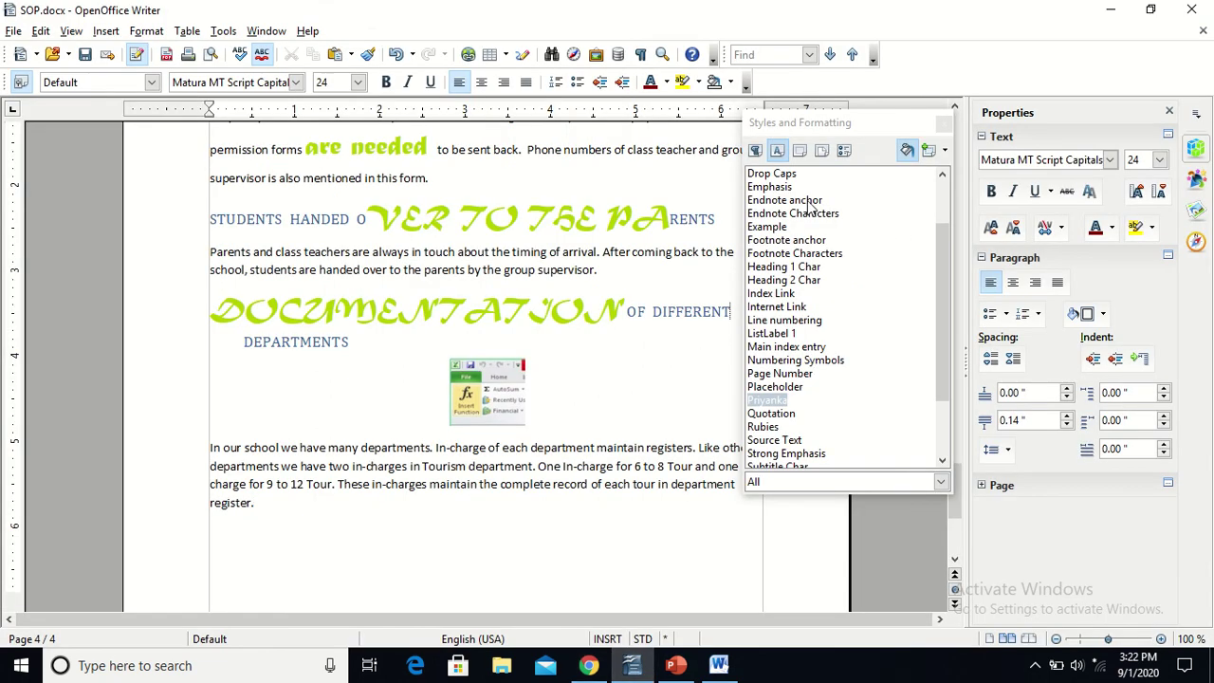
pyautogui.click(756, 152)
pyautogui.click(771, 240)
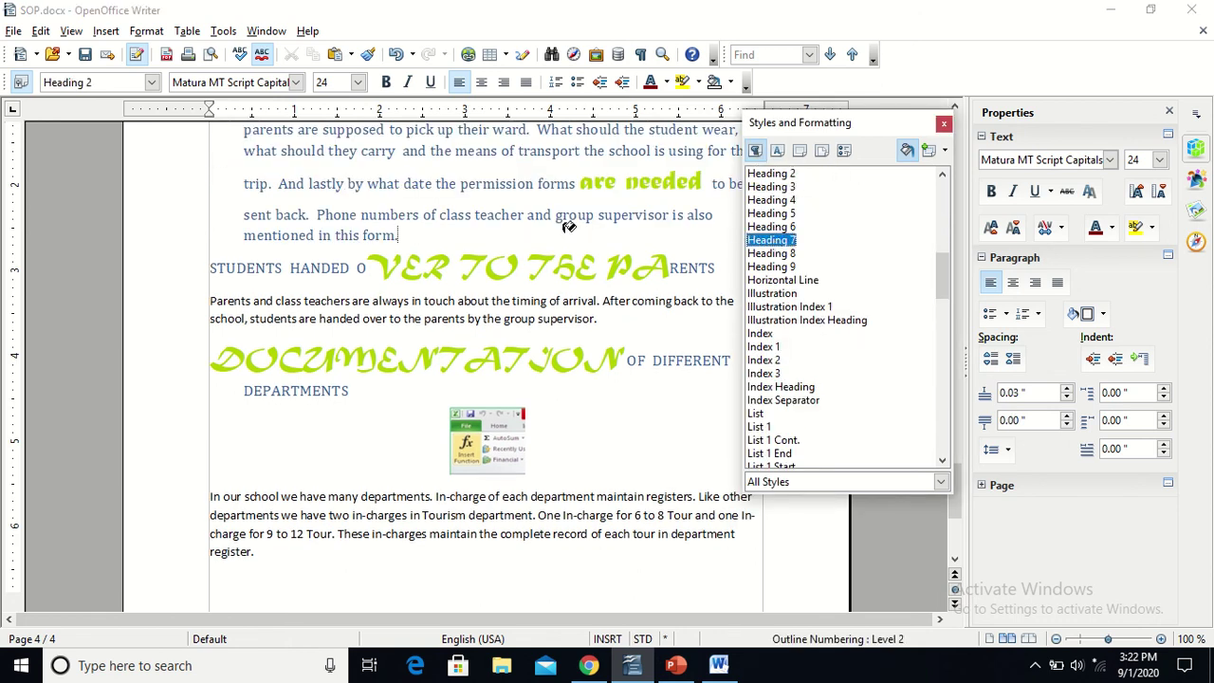
pyautogui.moveTo(405, 183); pyautogui.dragTo(542, 179)
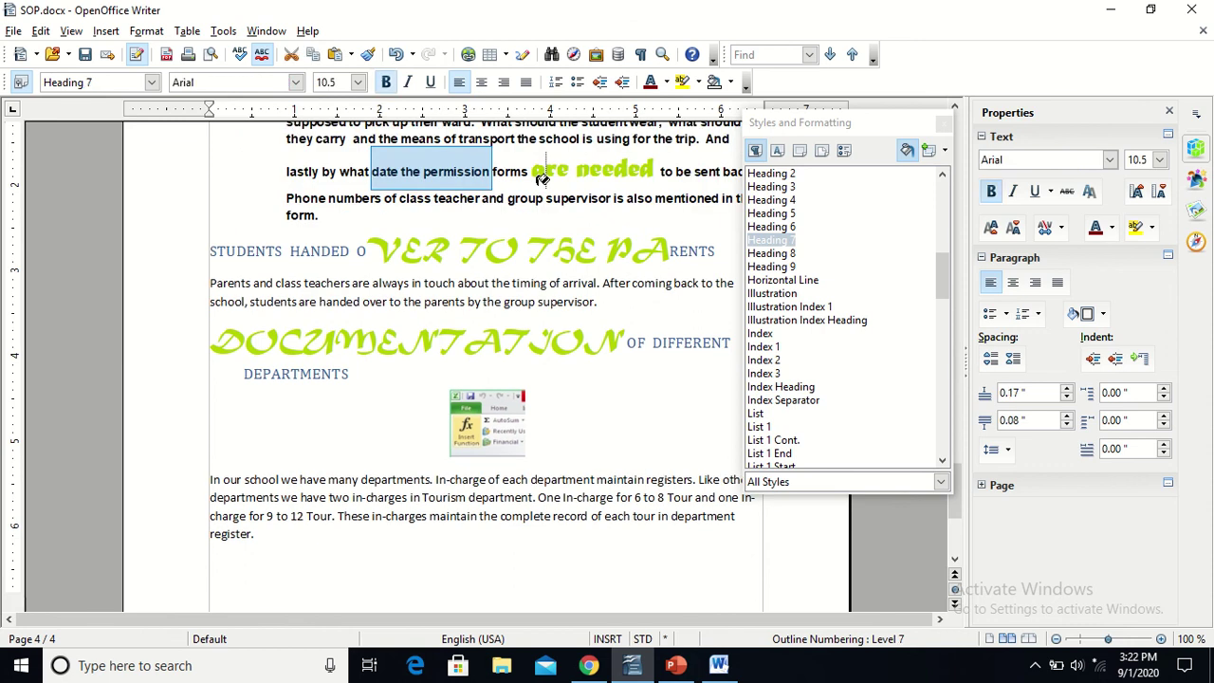
pyautogui.scroll(3, 542, 179)
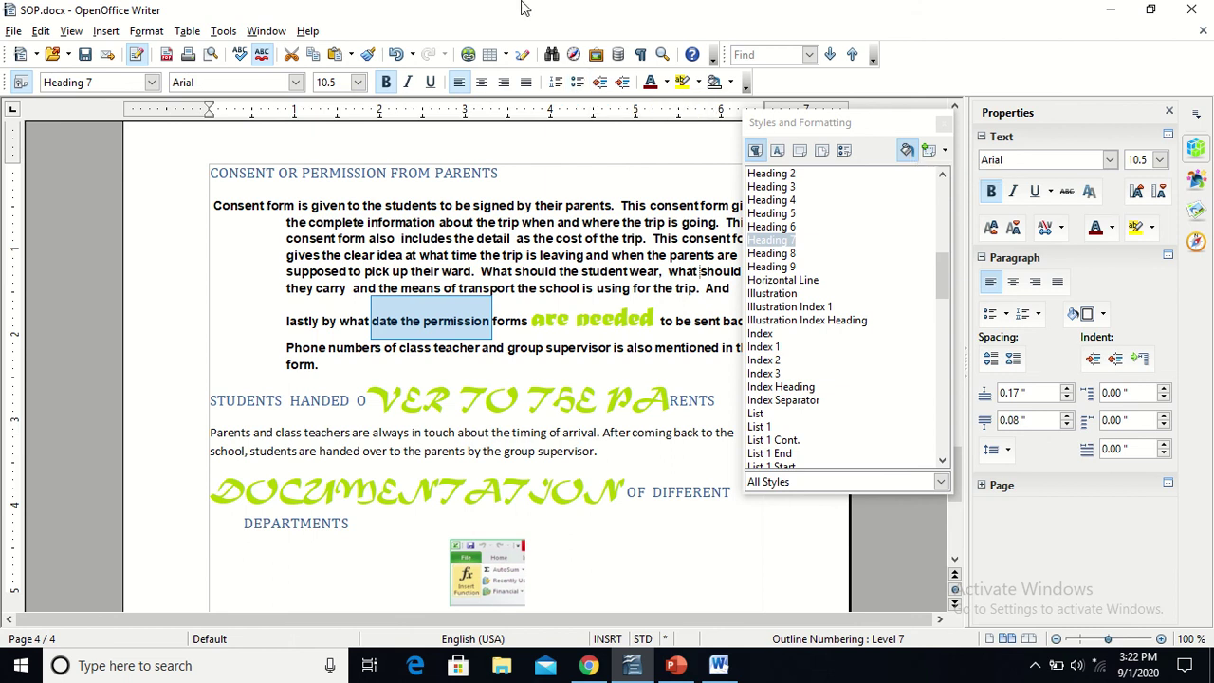
pyautogui.moveTo(512, 24)
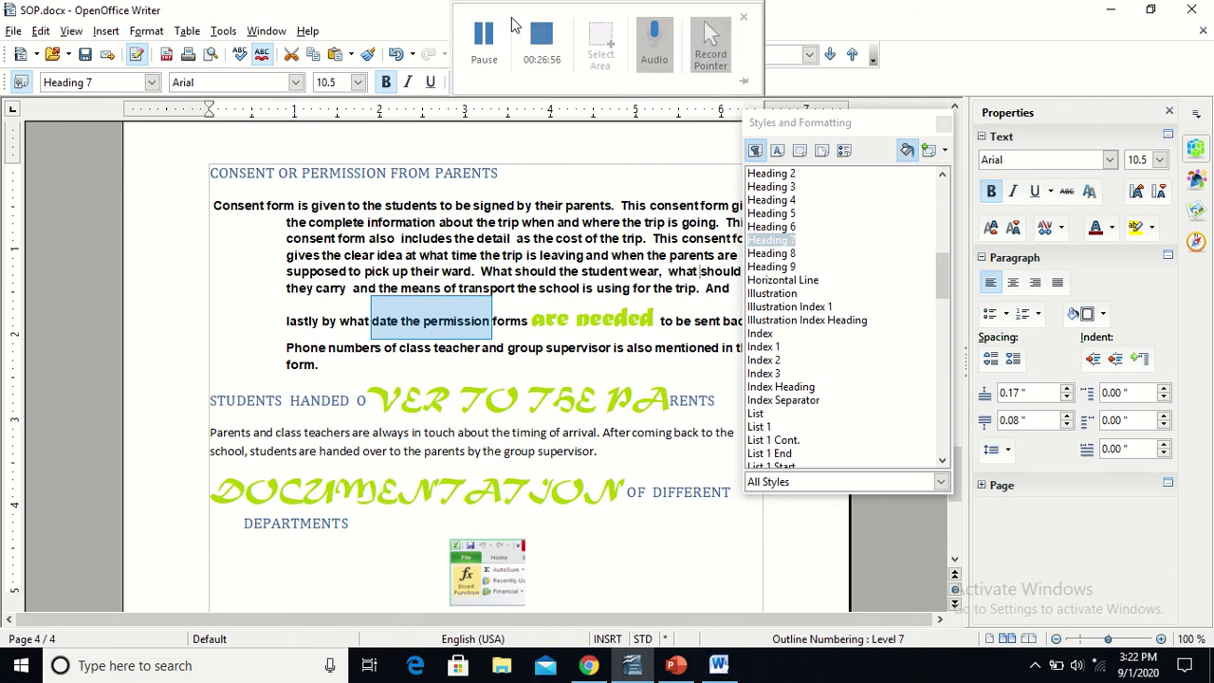